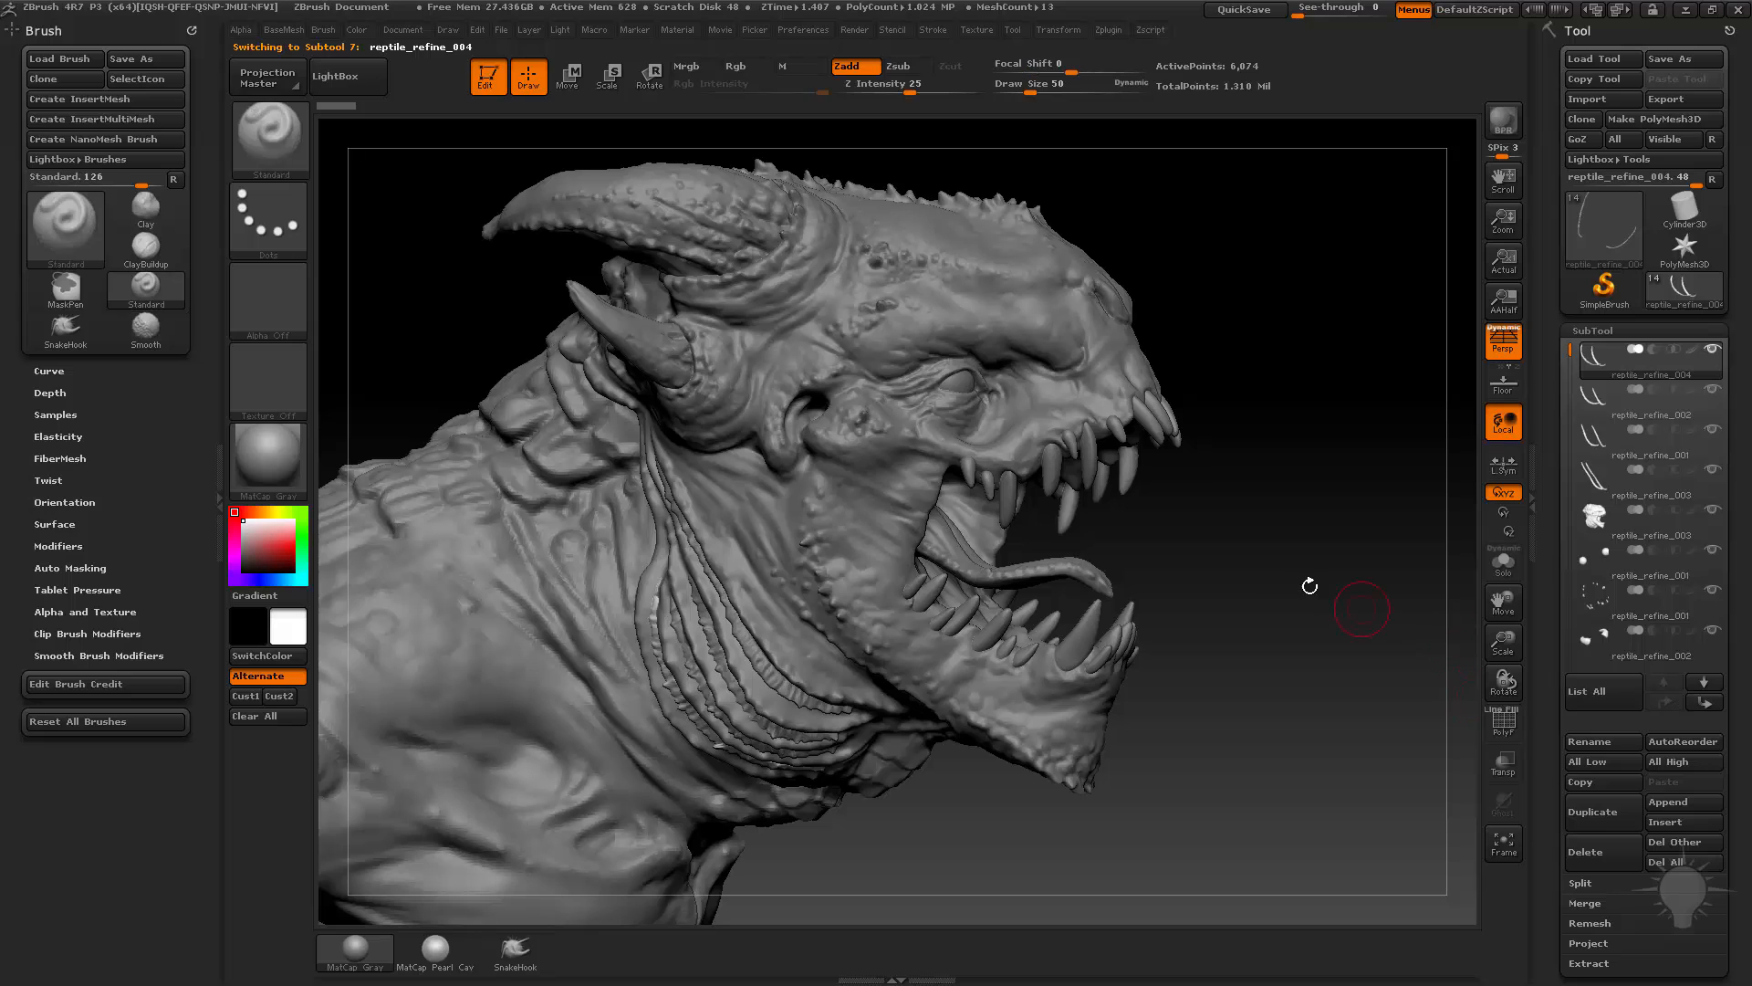
Merge the four neck strip subtools at the top of the subtool list into one and isolate it in Solo mode
key("ctrl+d")
left_click(1305, 639)
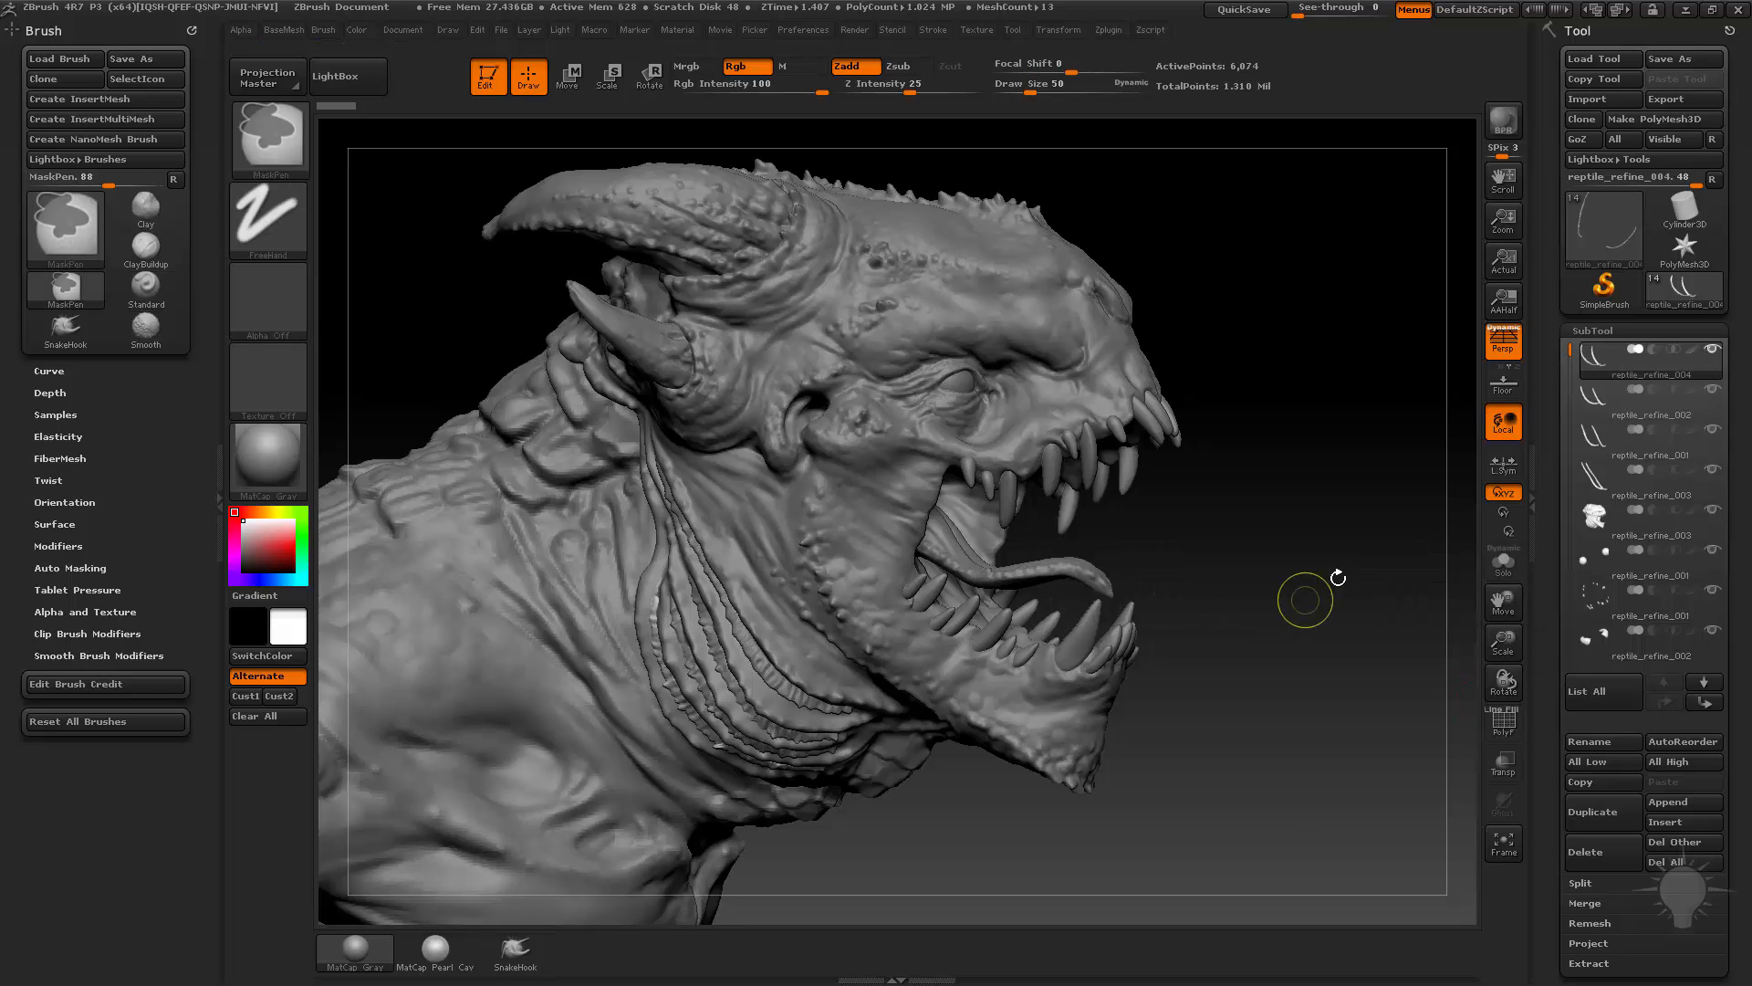
left_click(1302, 533)
mouse_move(1303, 545)
left_mouse_down("alt")
mouse_move(1326, 501)
mouse_move(1527, 611)
left_mouse_up("alt")
left_click(1503, 563)
left_click_drag(1424, 575, 1223, 527)
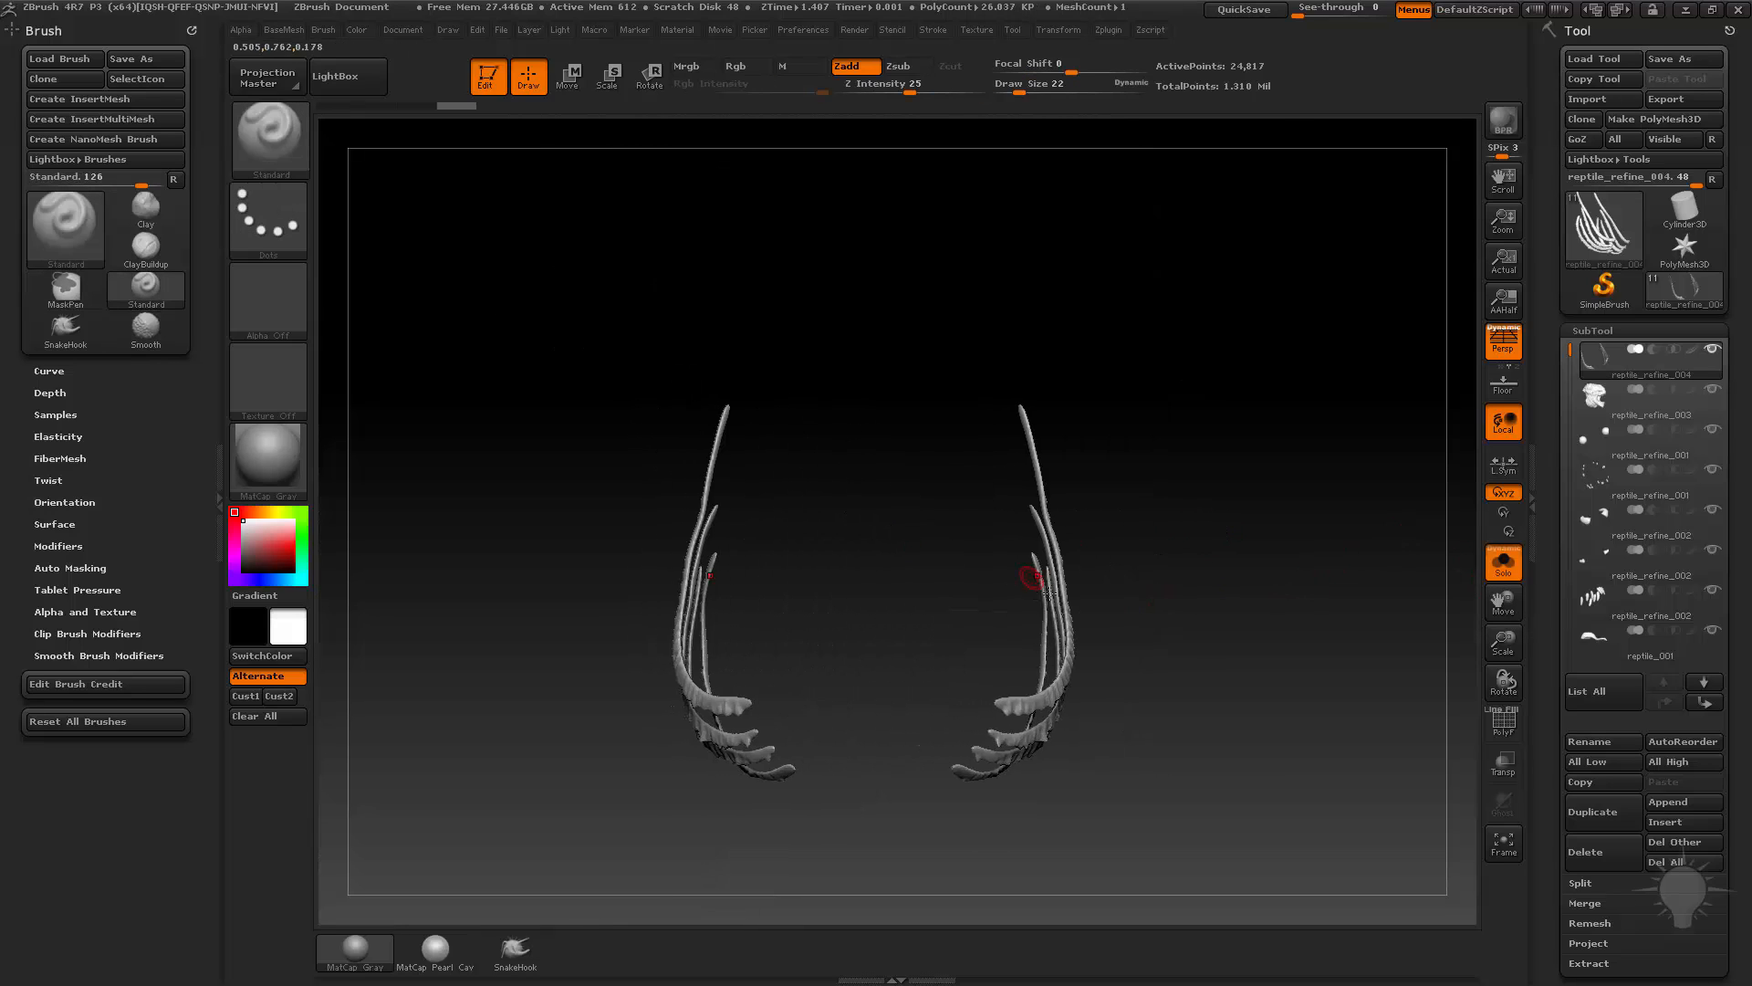
Hide one mirrored side of the strips with a rectangular selection and delete the hidden geometry
key("ctrl+shift")
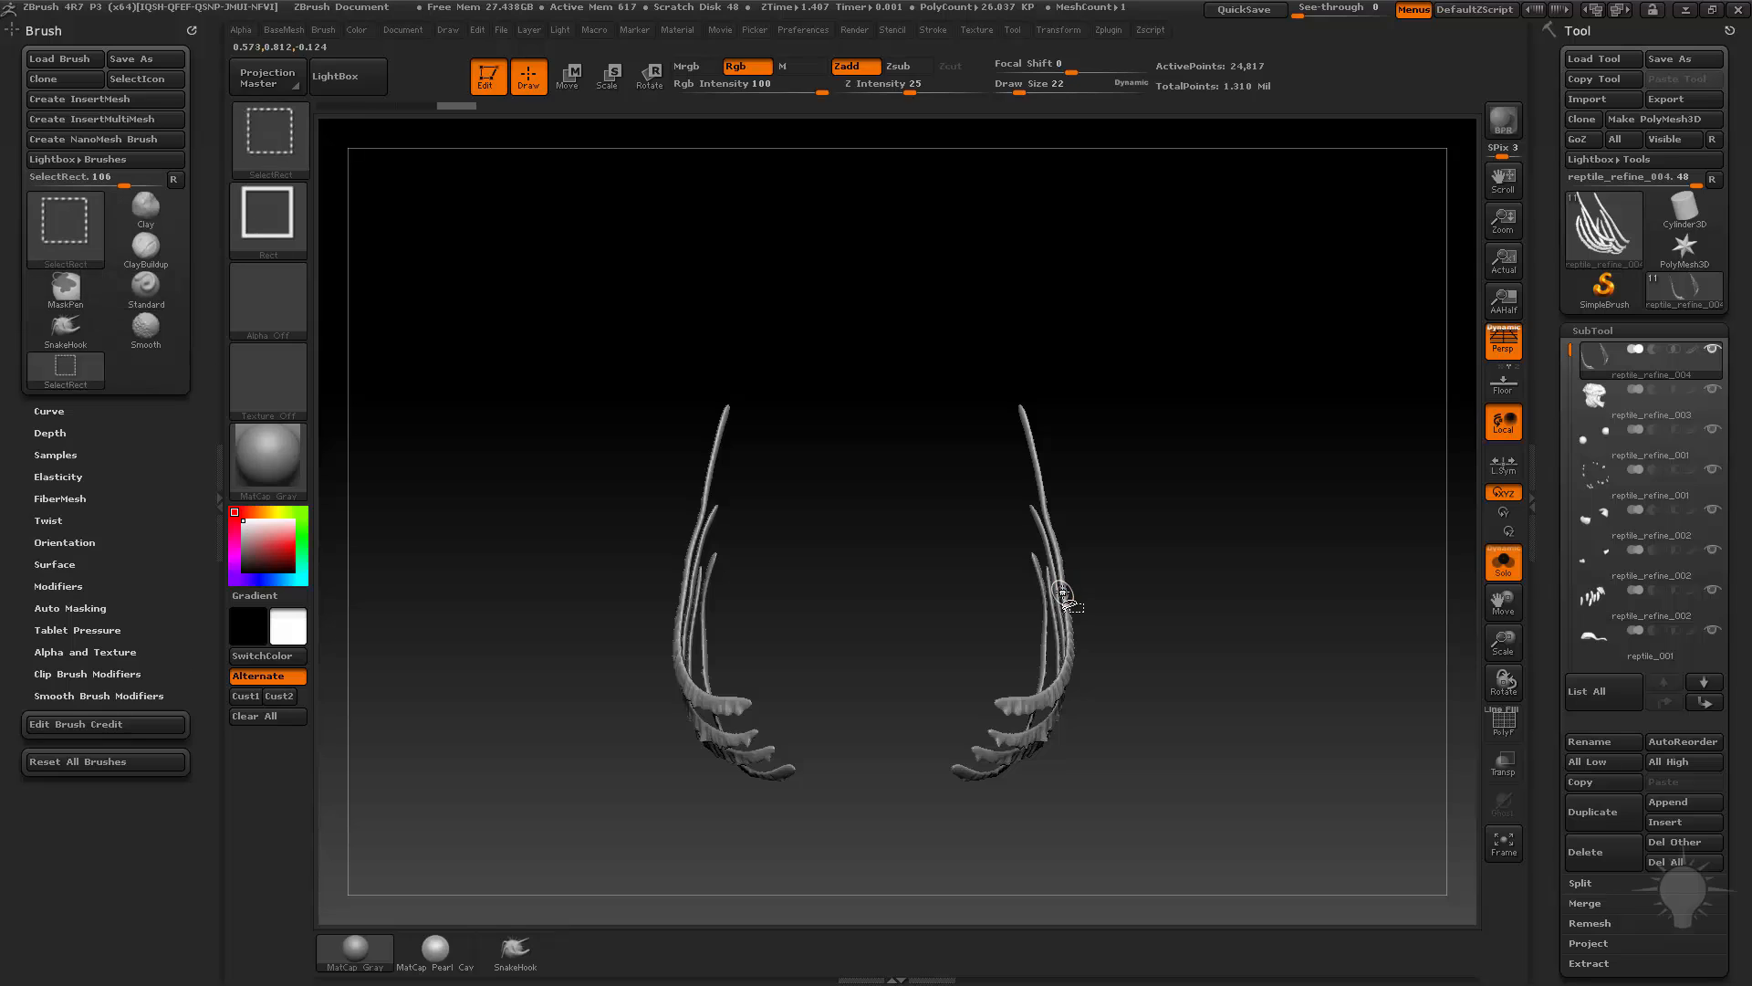
left_click_drag(884, 295, 1187, 835, "ctrl+shift")
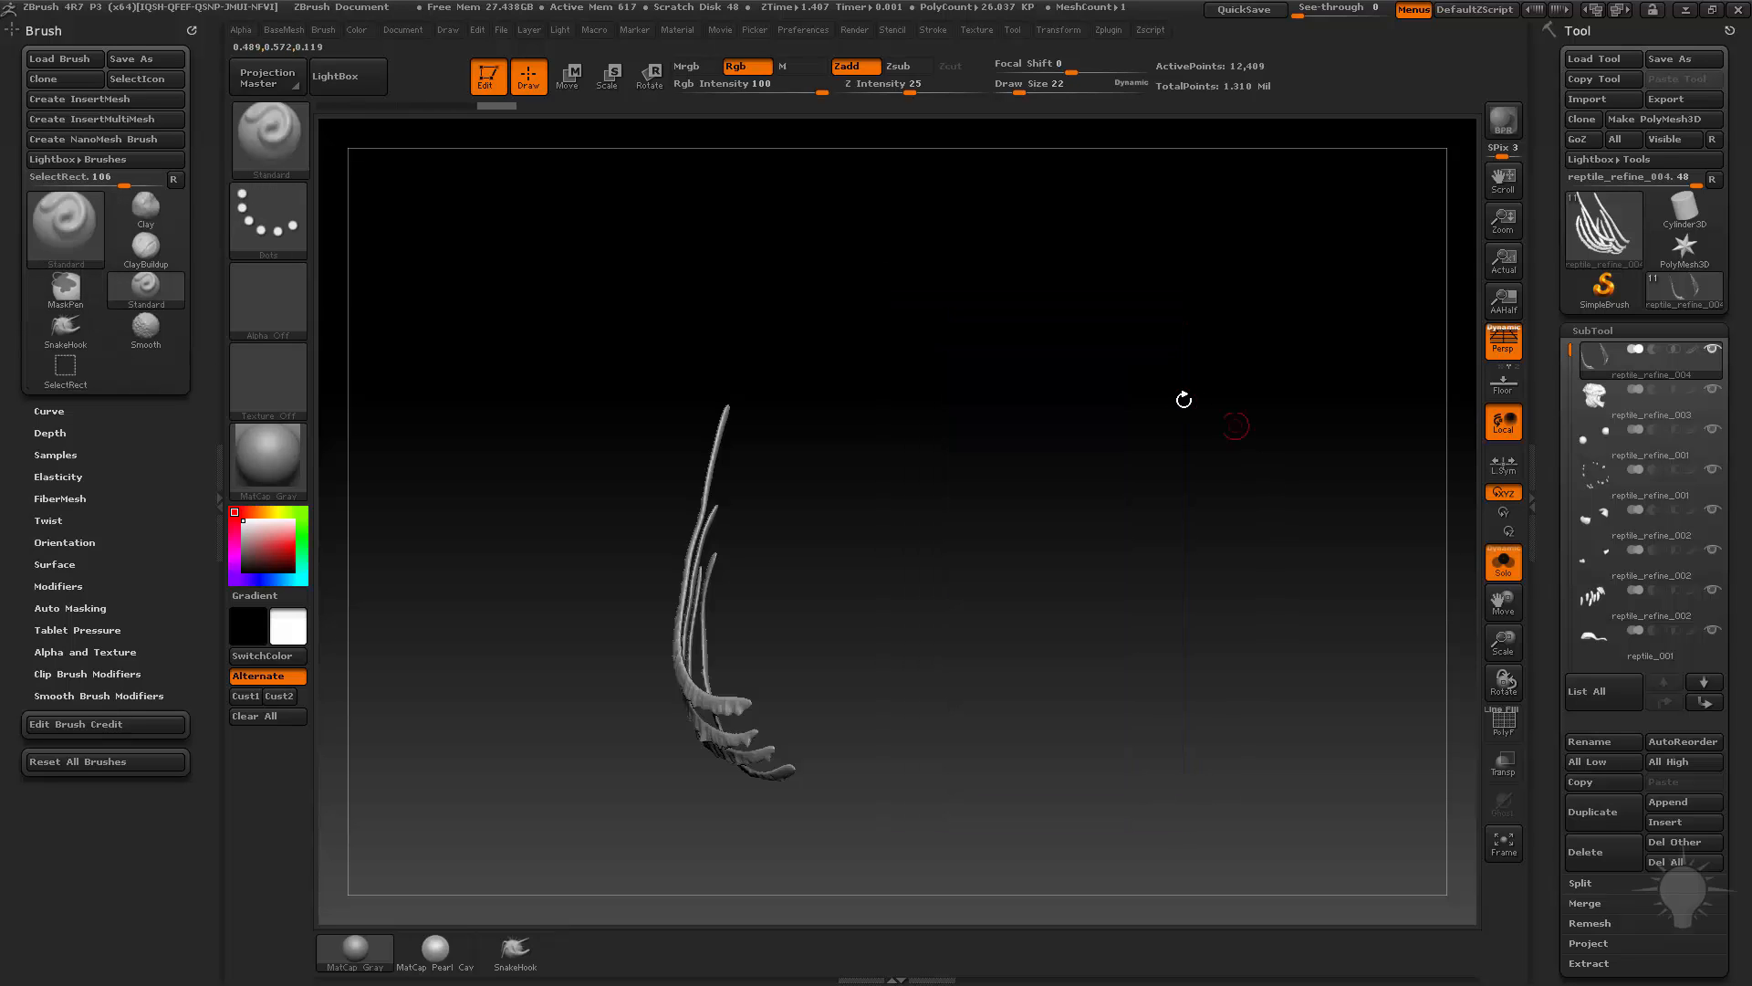
key("2")
left_click(1141, 383)
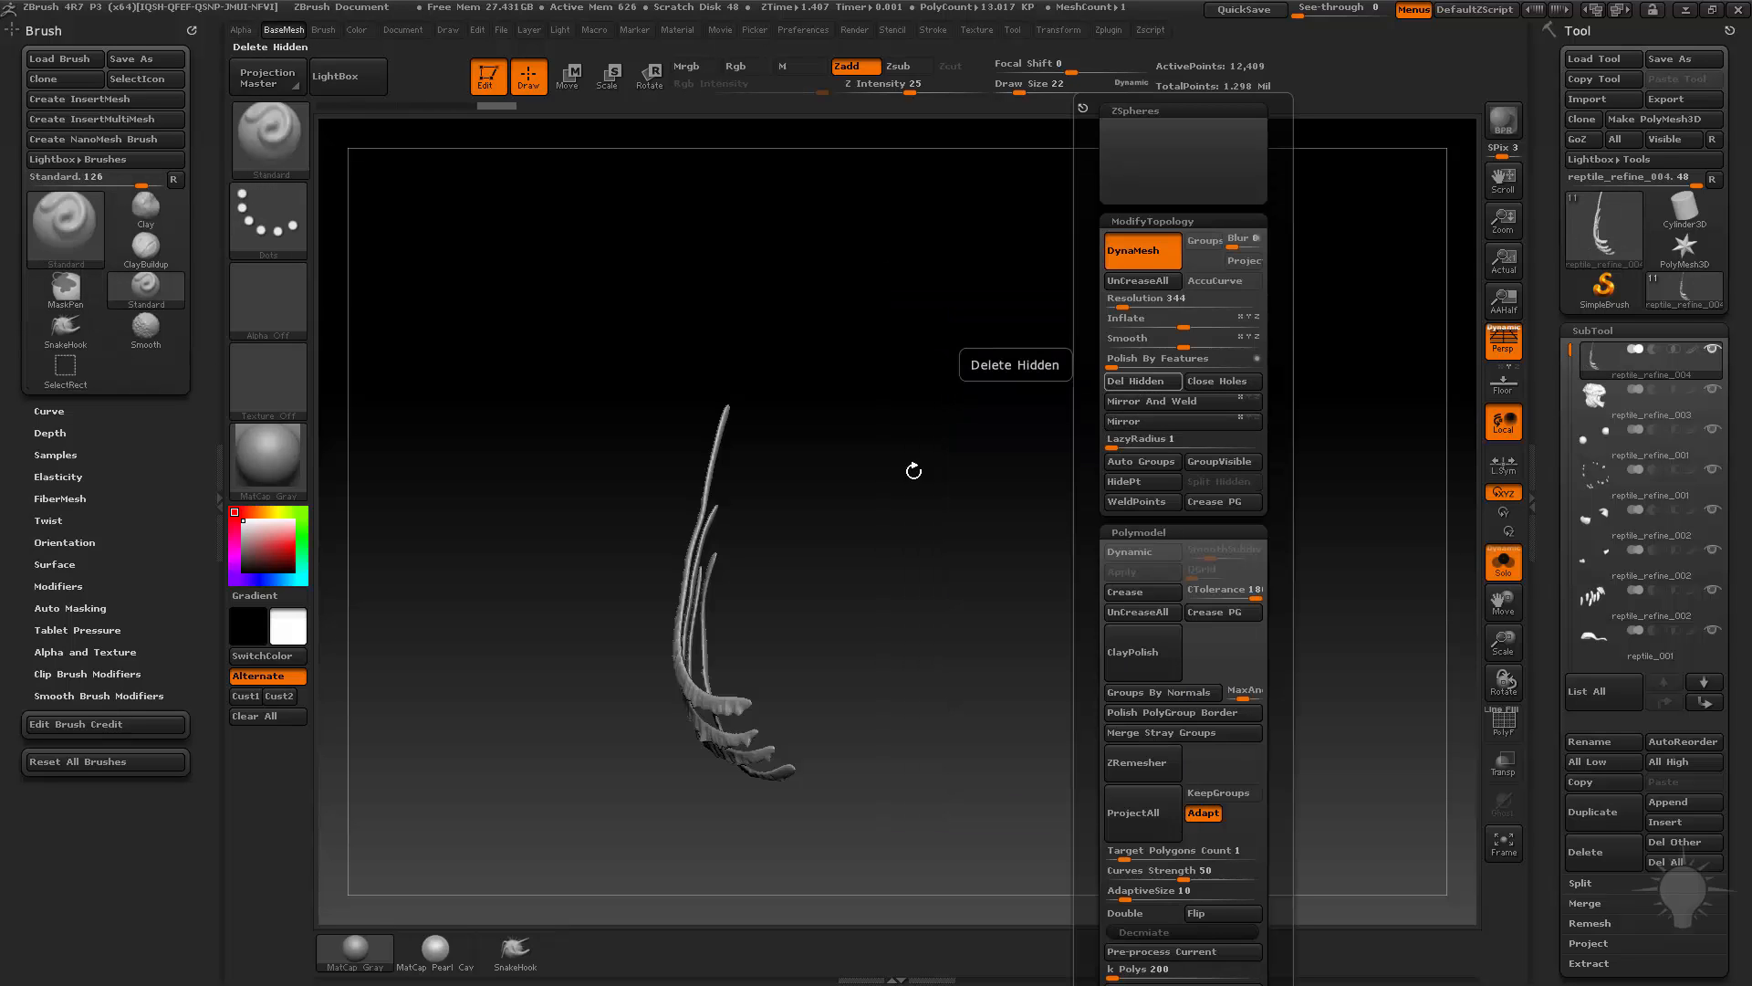
Inflate the remaining neck strips slightly
mouse_move(912, 469)
left_mouse_down()
mouse_move(1147, 465)
mouse_move(1109, 502)
left_mouse_up()
key("s")
left_click_drag(1109, 502, 1119, 502)
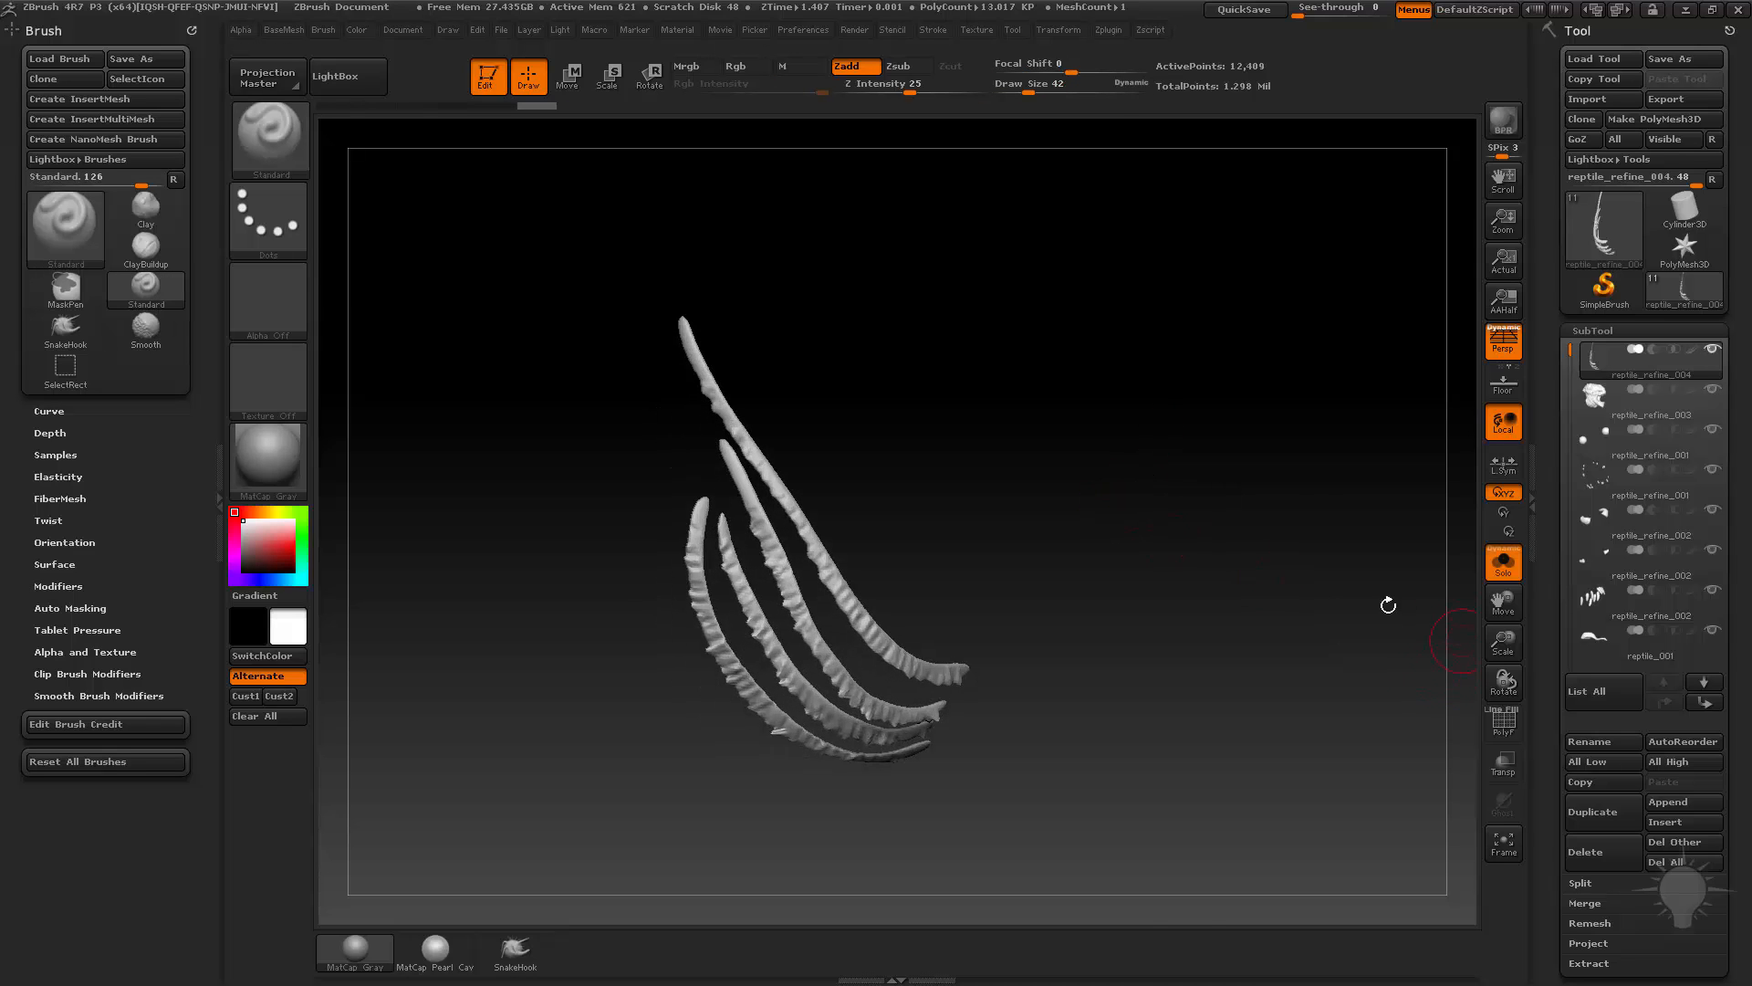
key("2")
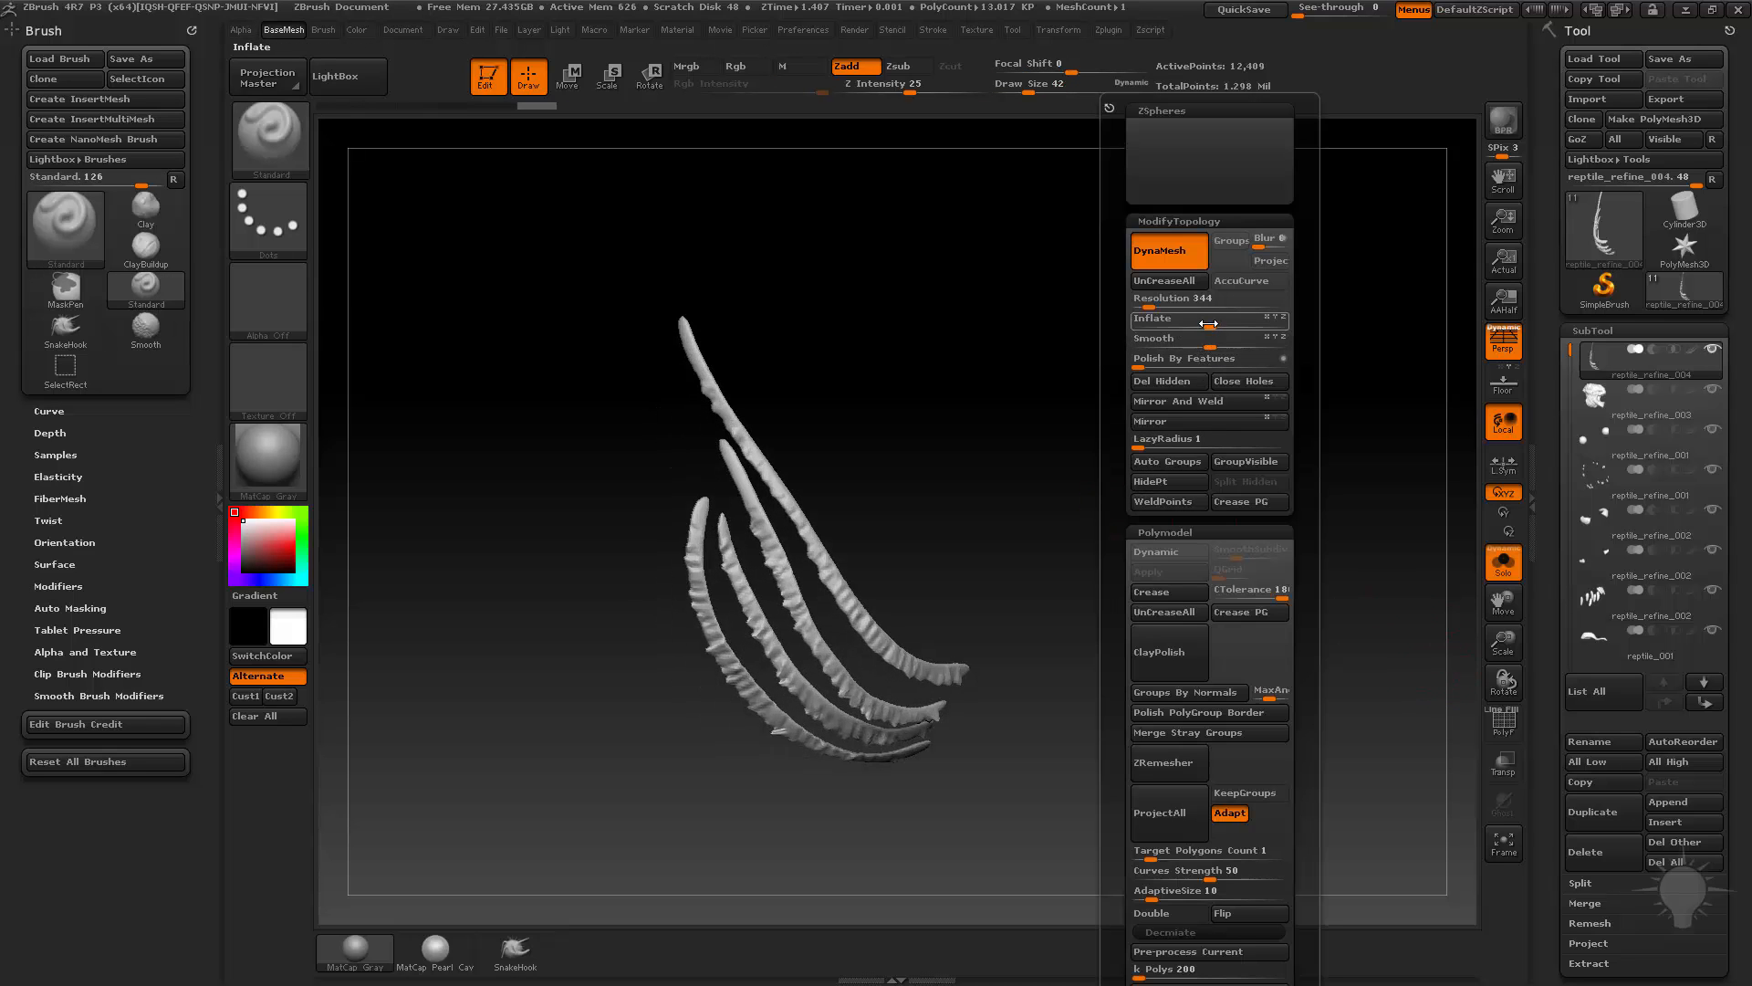
left_click_drag(1214, 322, 1213, 323)
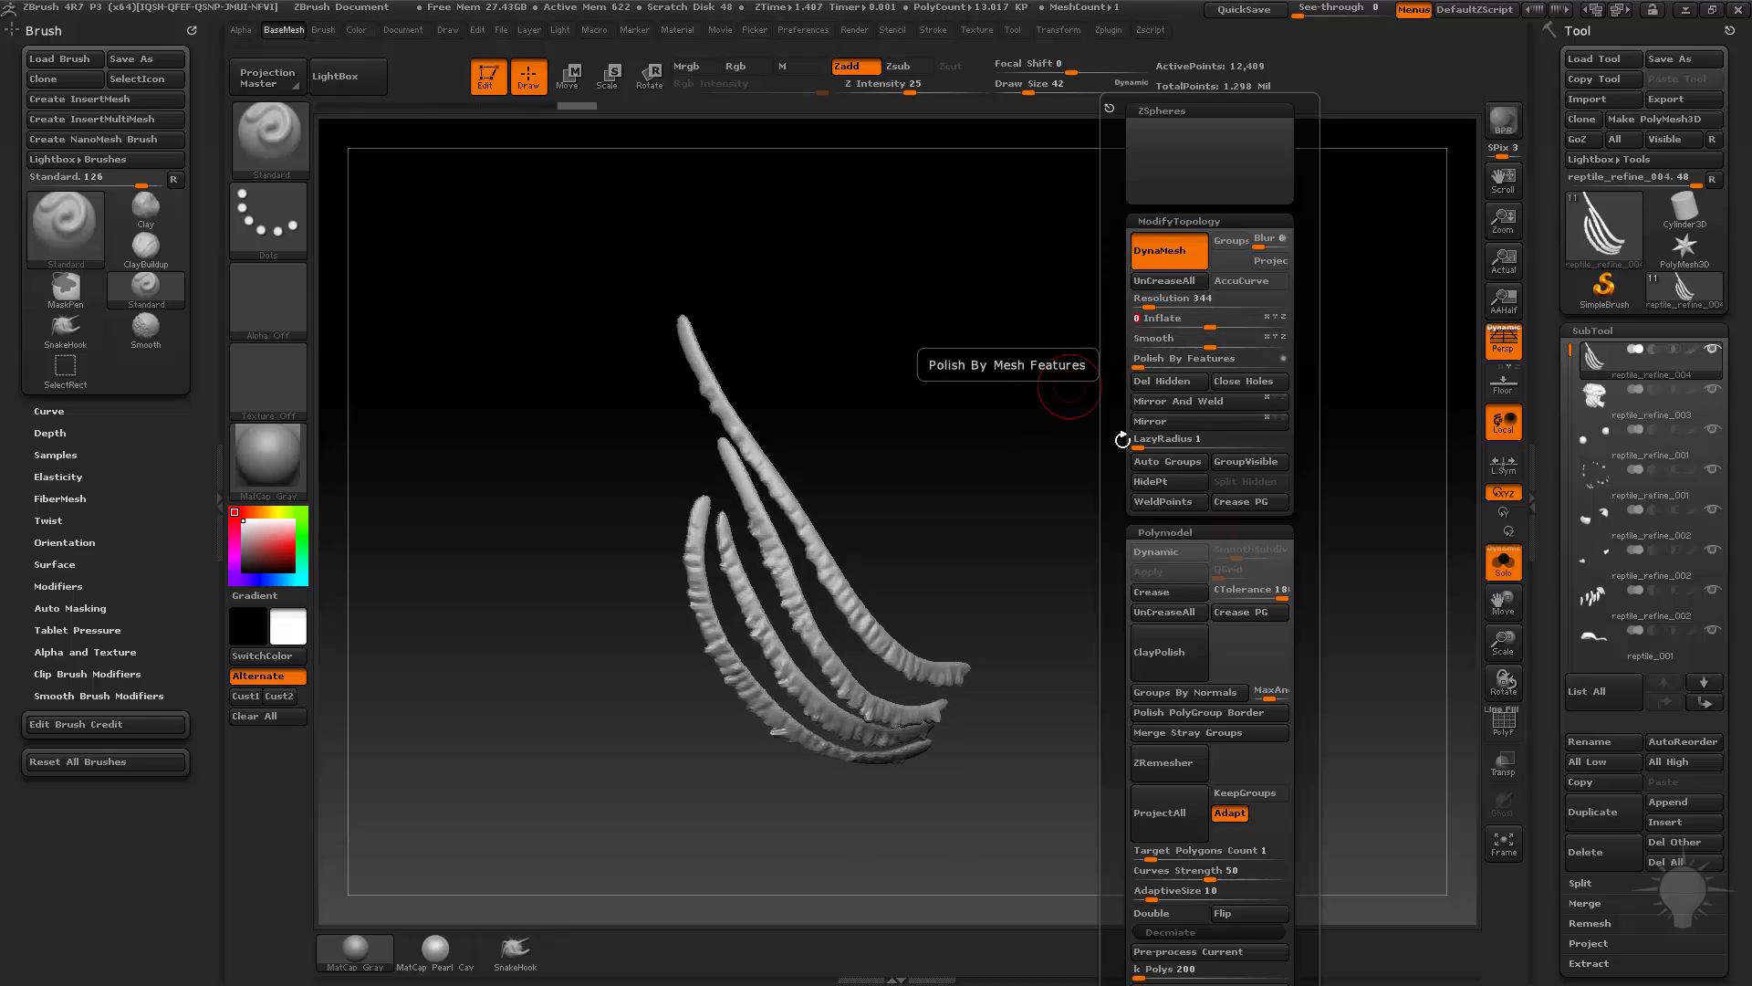
Combine all strips into a single polygroup and smooth them with Polish By Features
left_click(1500, 730)
left_click_drag(1307, 526, 1128, 430, "alt")
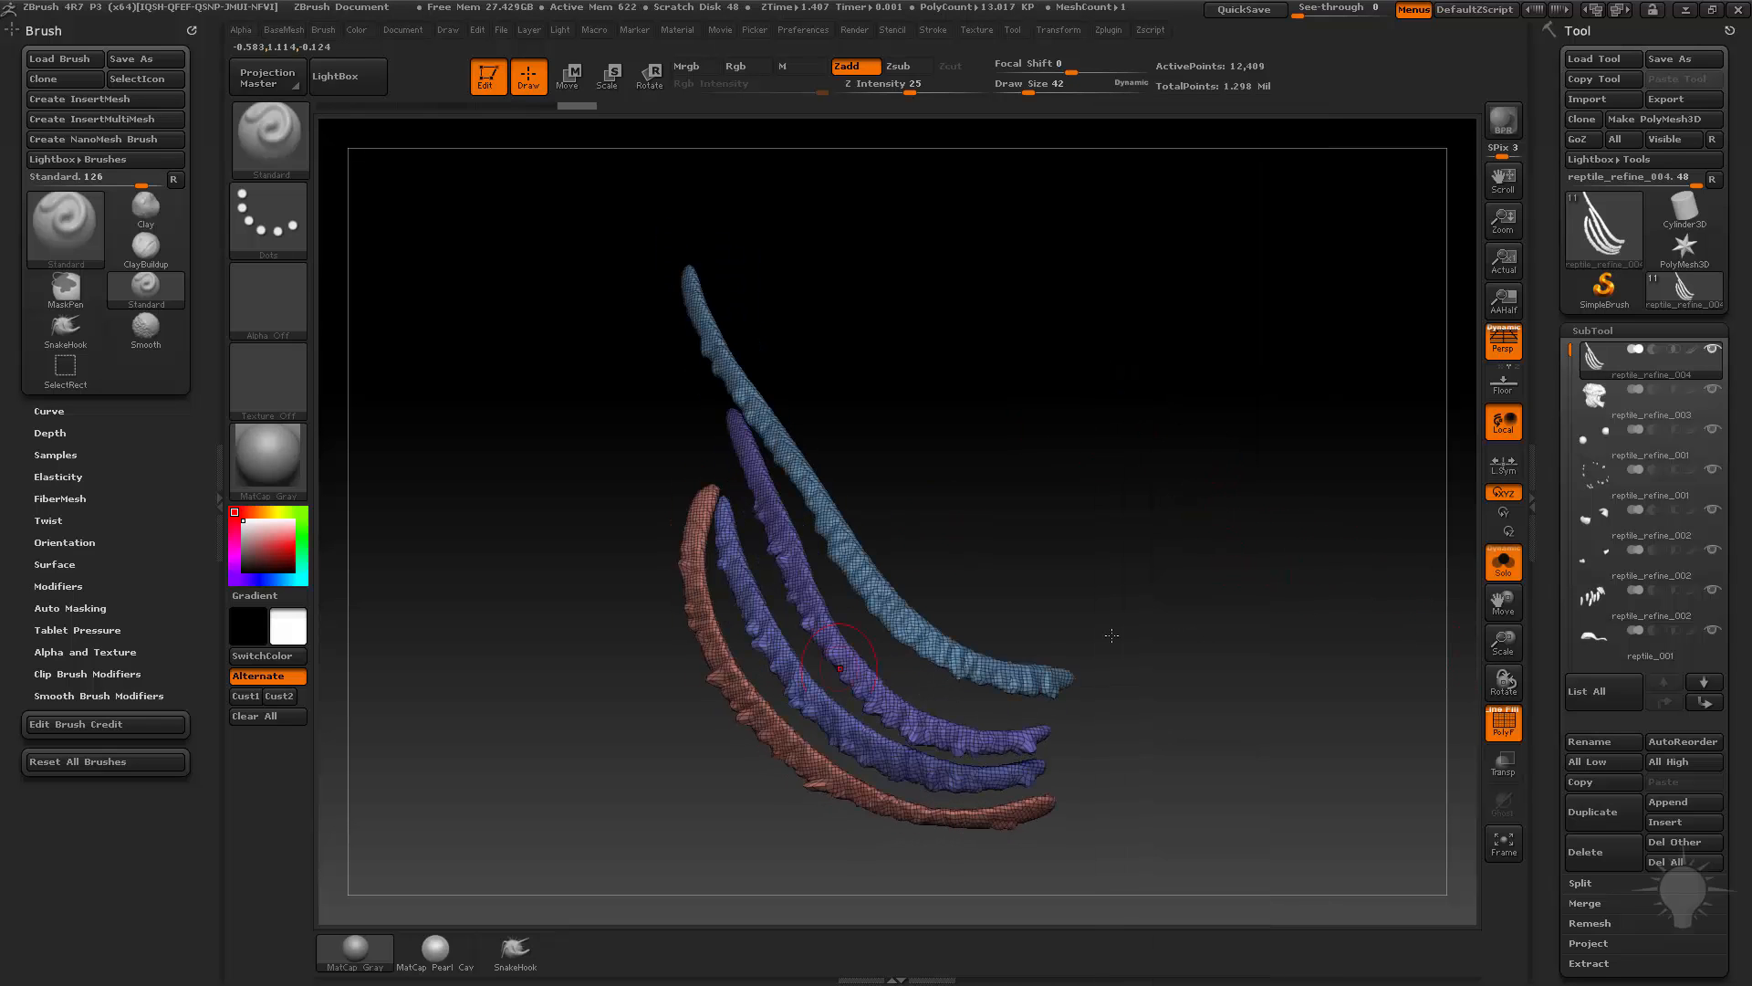
mouse_move(1111, 635)
left_mouse_down()
mouse_move(1021, 501)
mouse_move(1240, 509)
mouse_move(1246, 555)
left_mouse_up()
key("s")
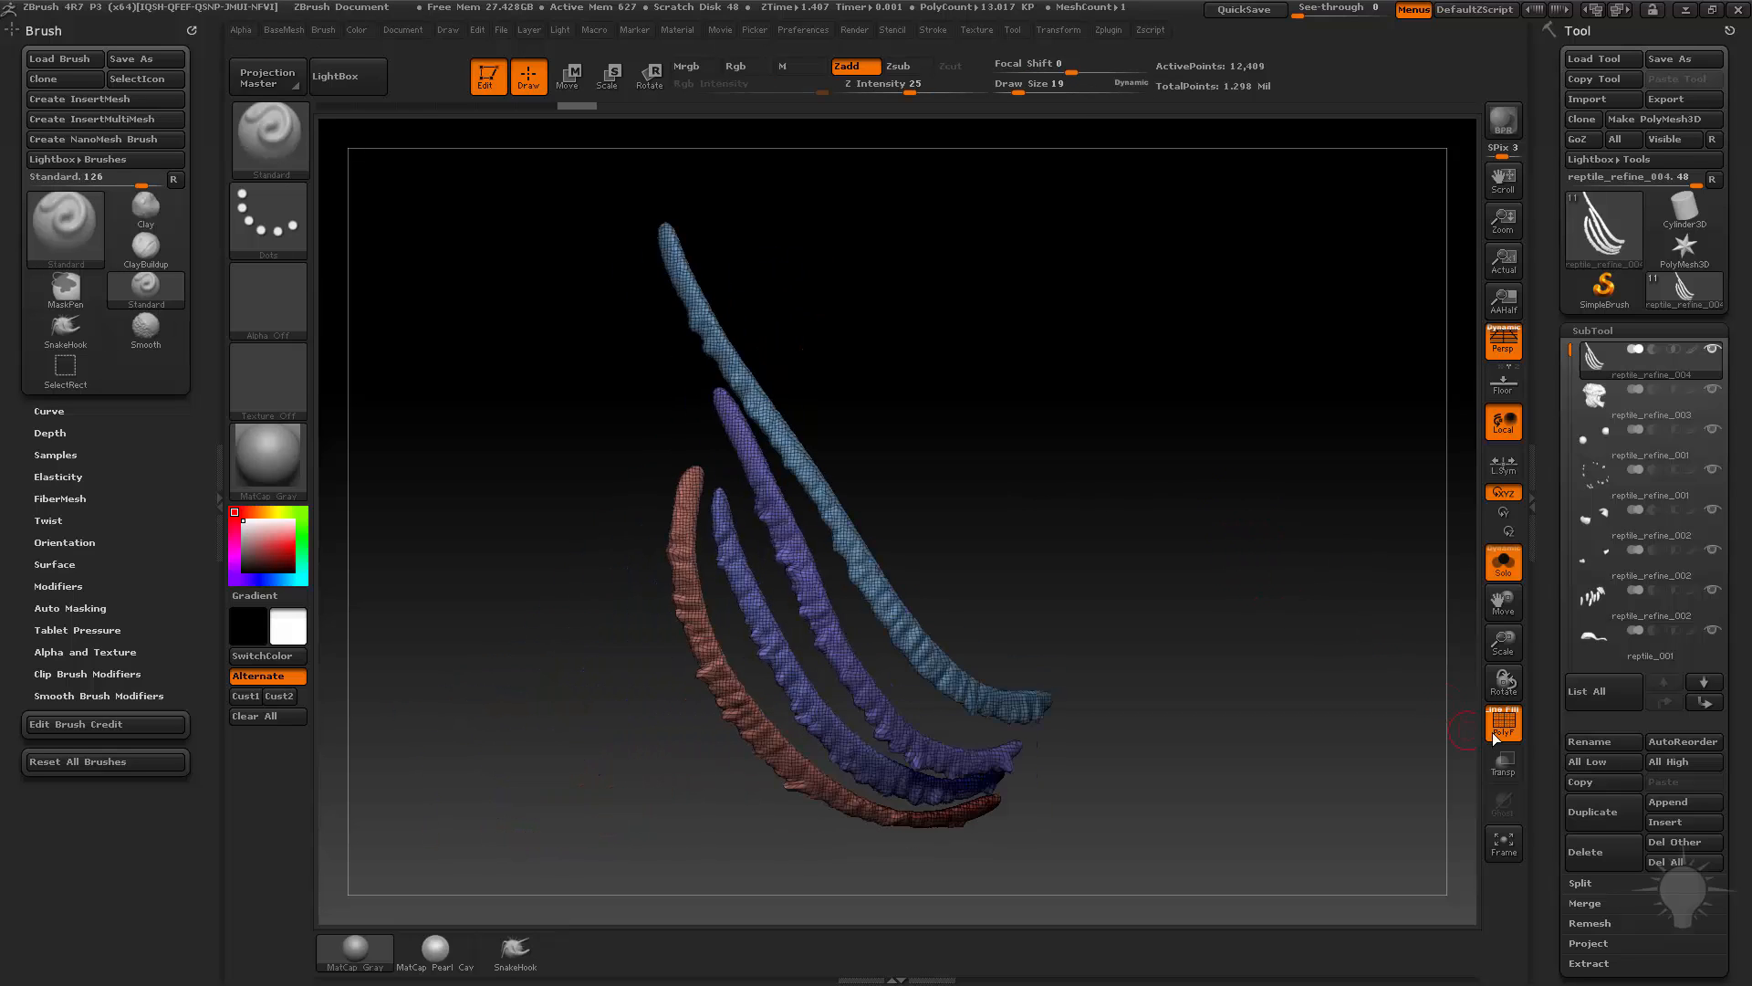
left_click(1500, 728)
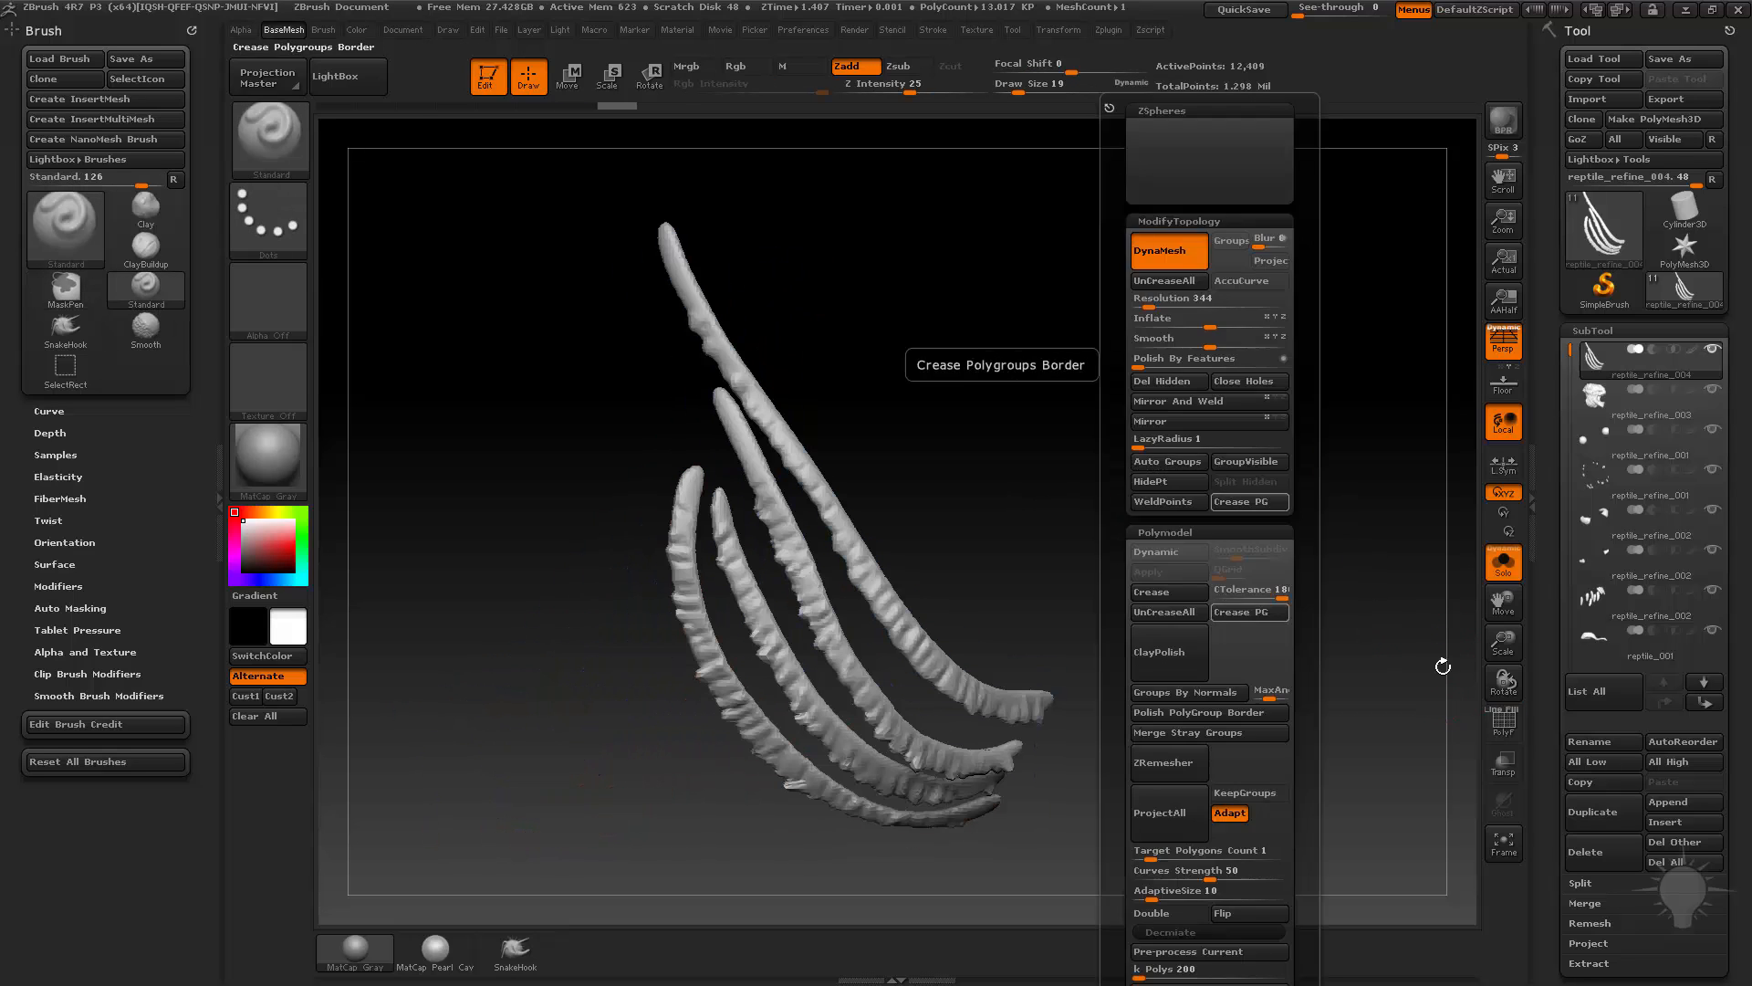
left_click(1499, 727)
key("2")
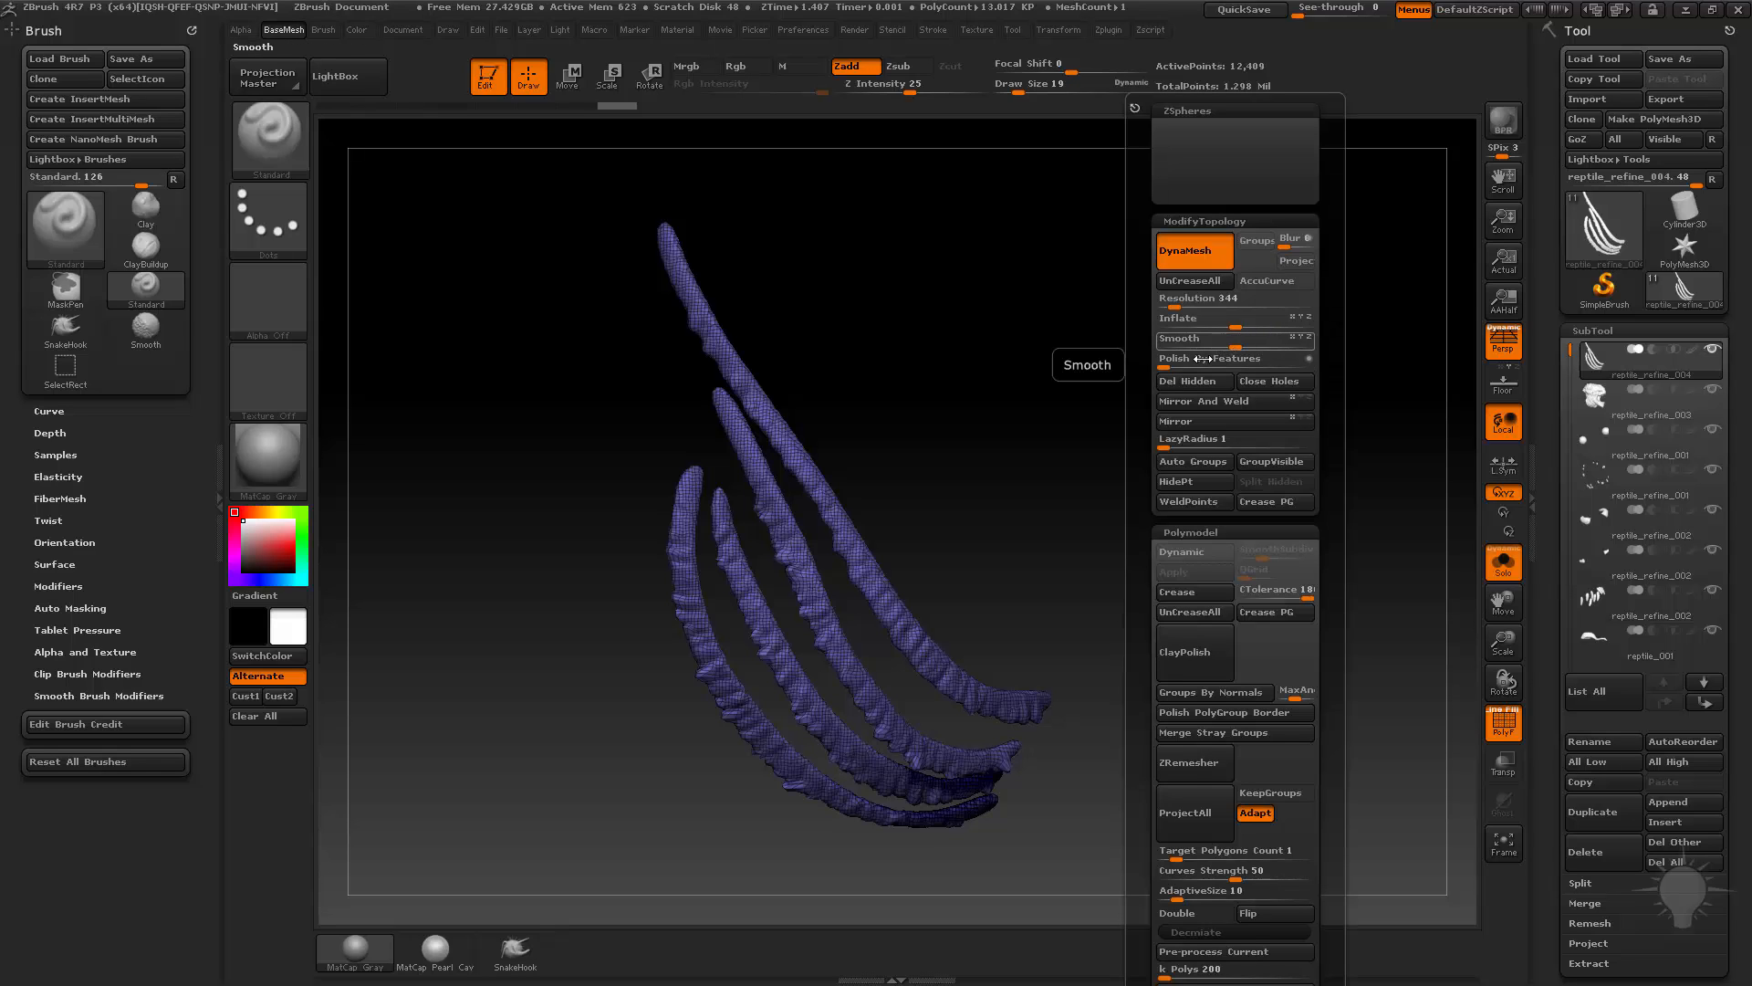
left_click_drag(1168, 362, 1191, 363)
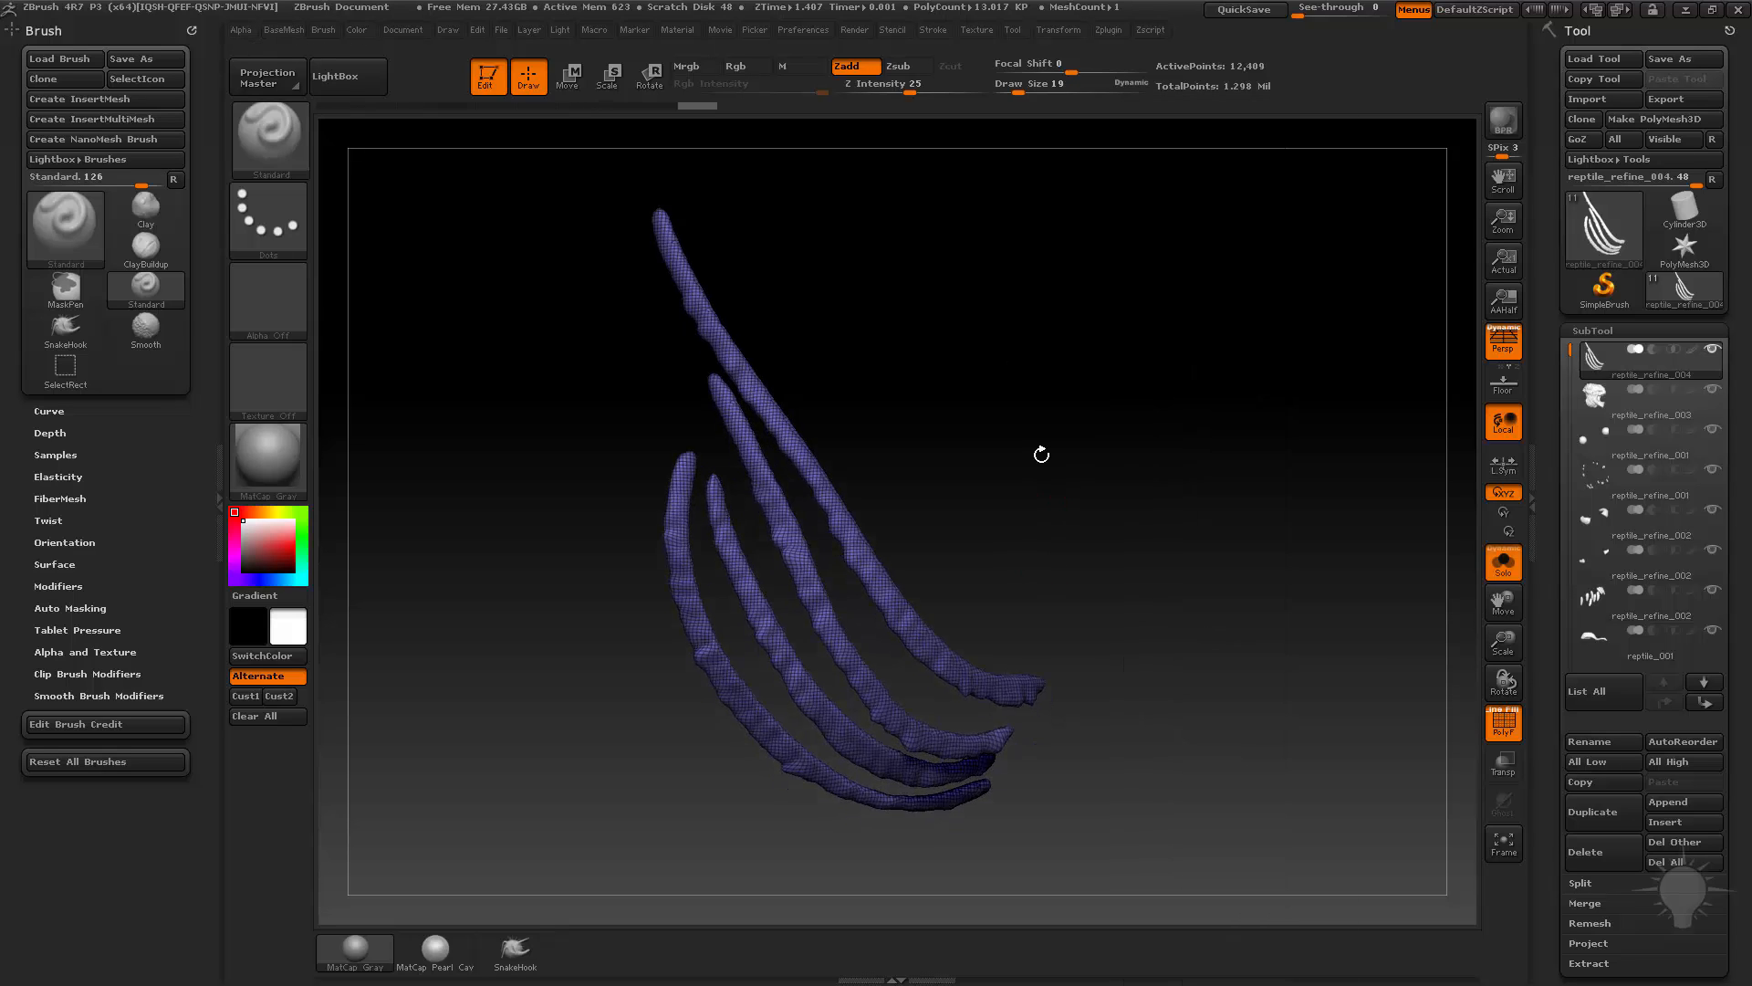
Try to trim the lower ends of the strips with a ClipCurve stroke
left_click_drag(1041, 454, 1040, 402)
key("ctrl+shift")
left_click(270, 164)
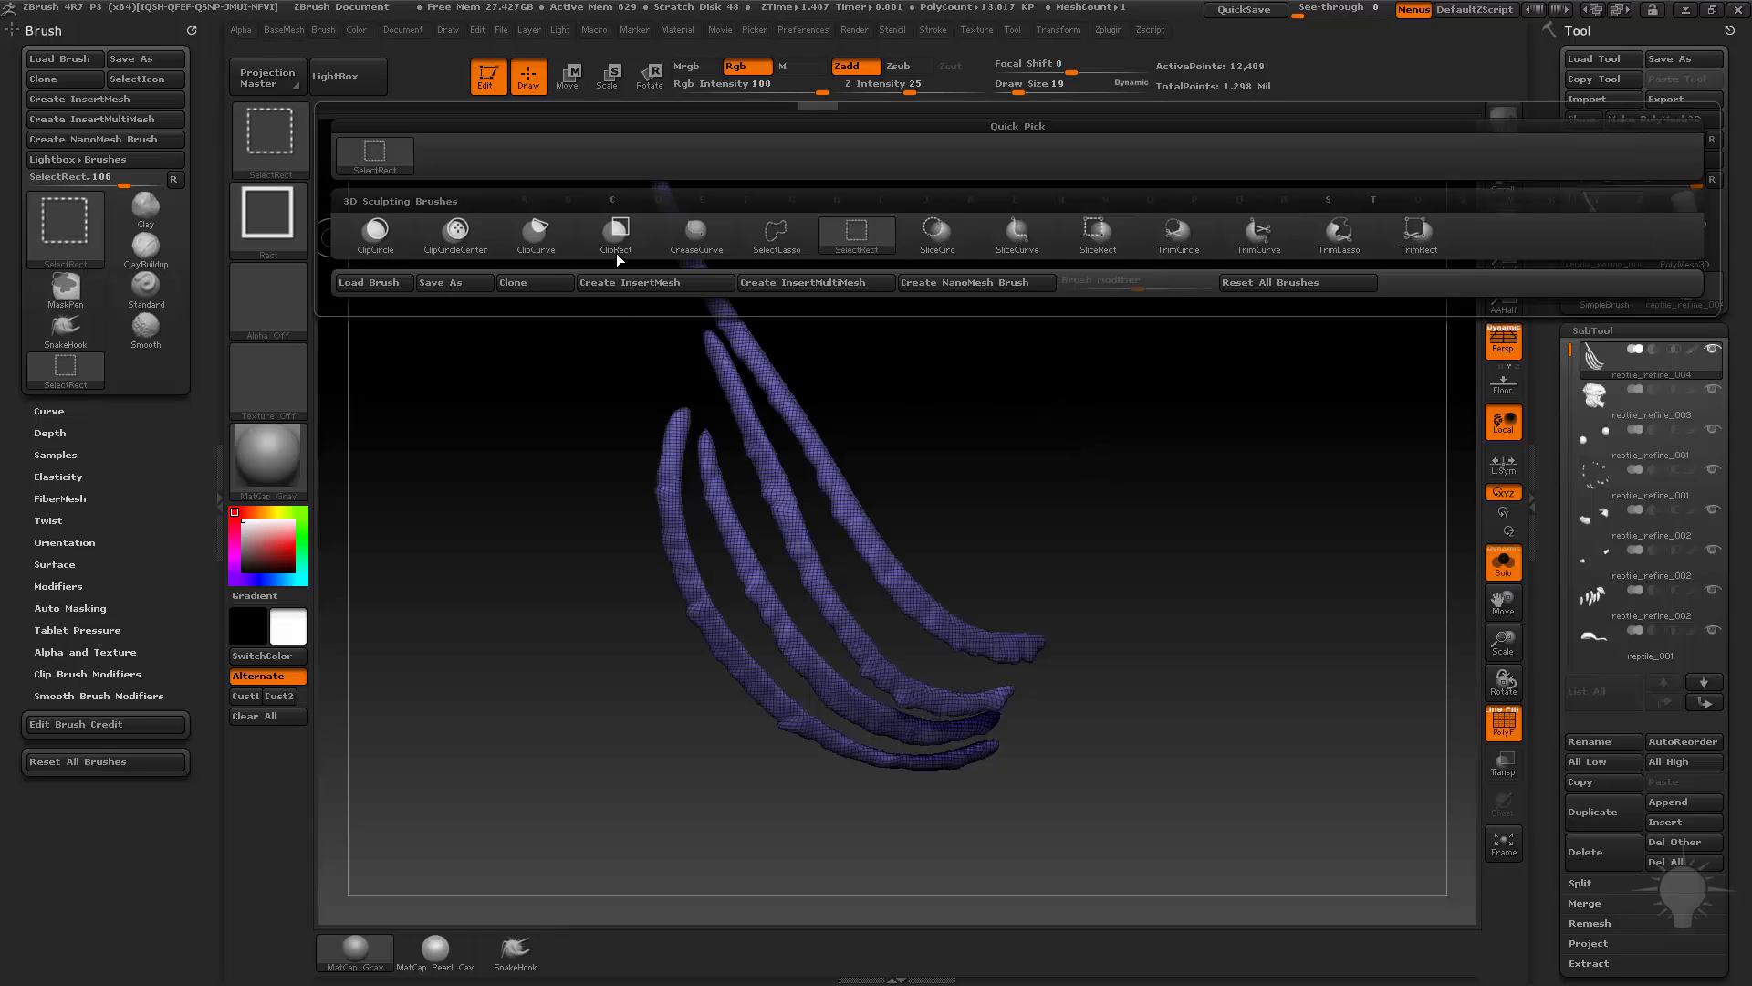
left_click(536, 242, "ctrl+shift")
mouse_move(899, 534)
left_mouse_down()
mouse_move(939, 529)
mouse_move(982, 489)
mouse_move(814, 678)
left_mouse_up()
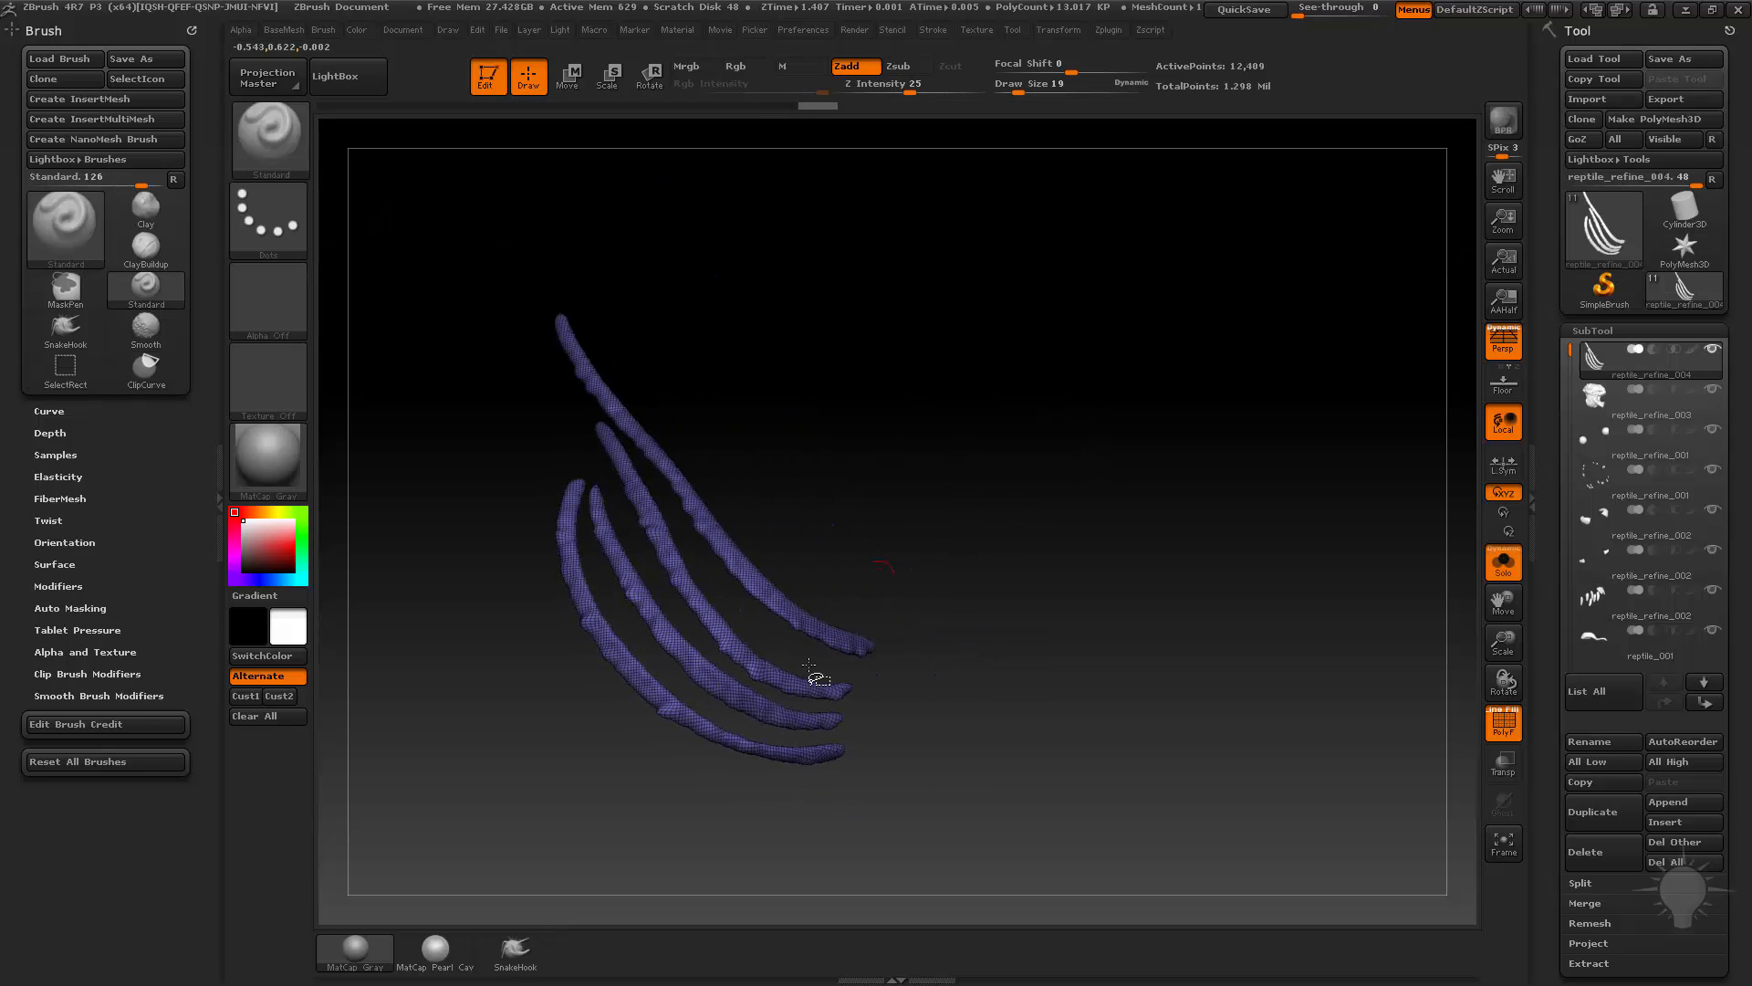
left_click_drag(858, 503, 763, 858, "ctrl+shift")
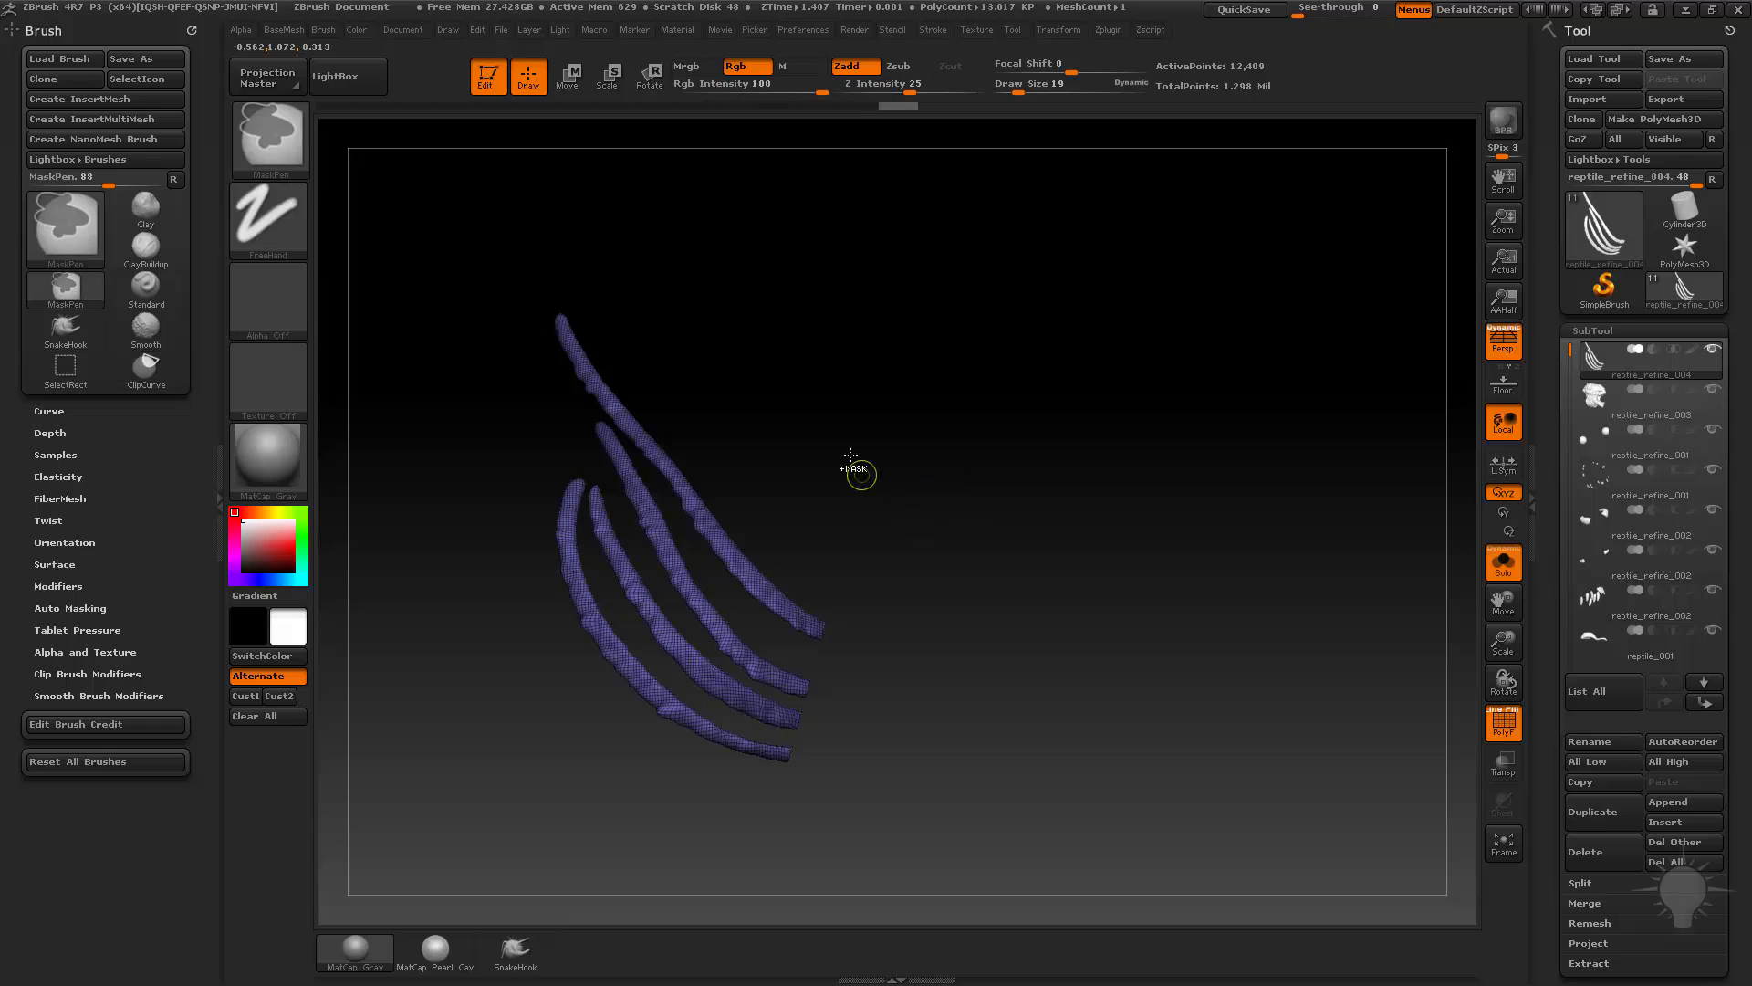
key("ctrl+z")
Cut all four strips crosswise into a row of short polygroup segments along their length with the SliceCurve brush
left_click(270, 146, "ctrl+shift")
left_click(1024, 233)
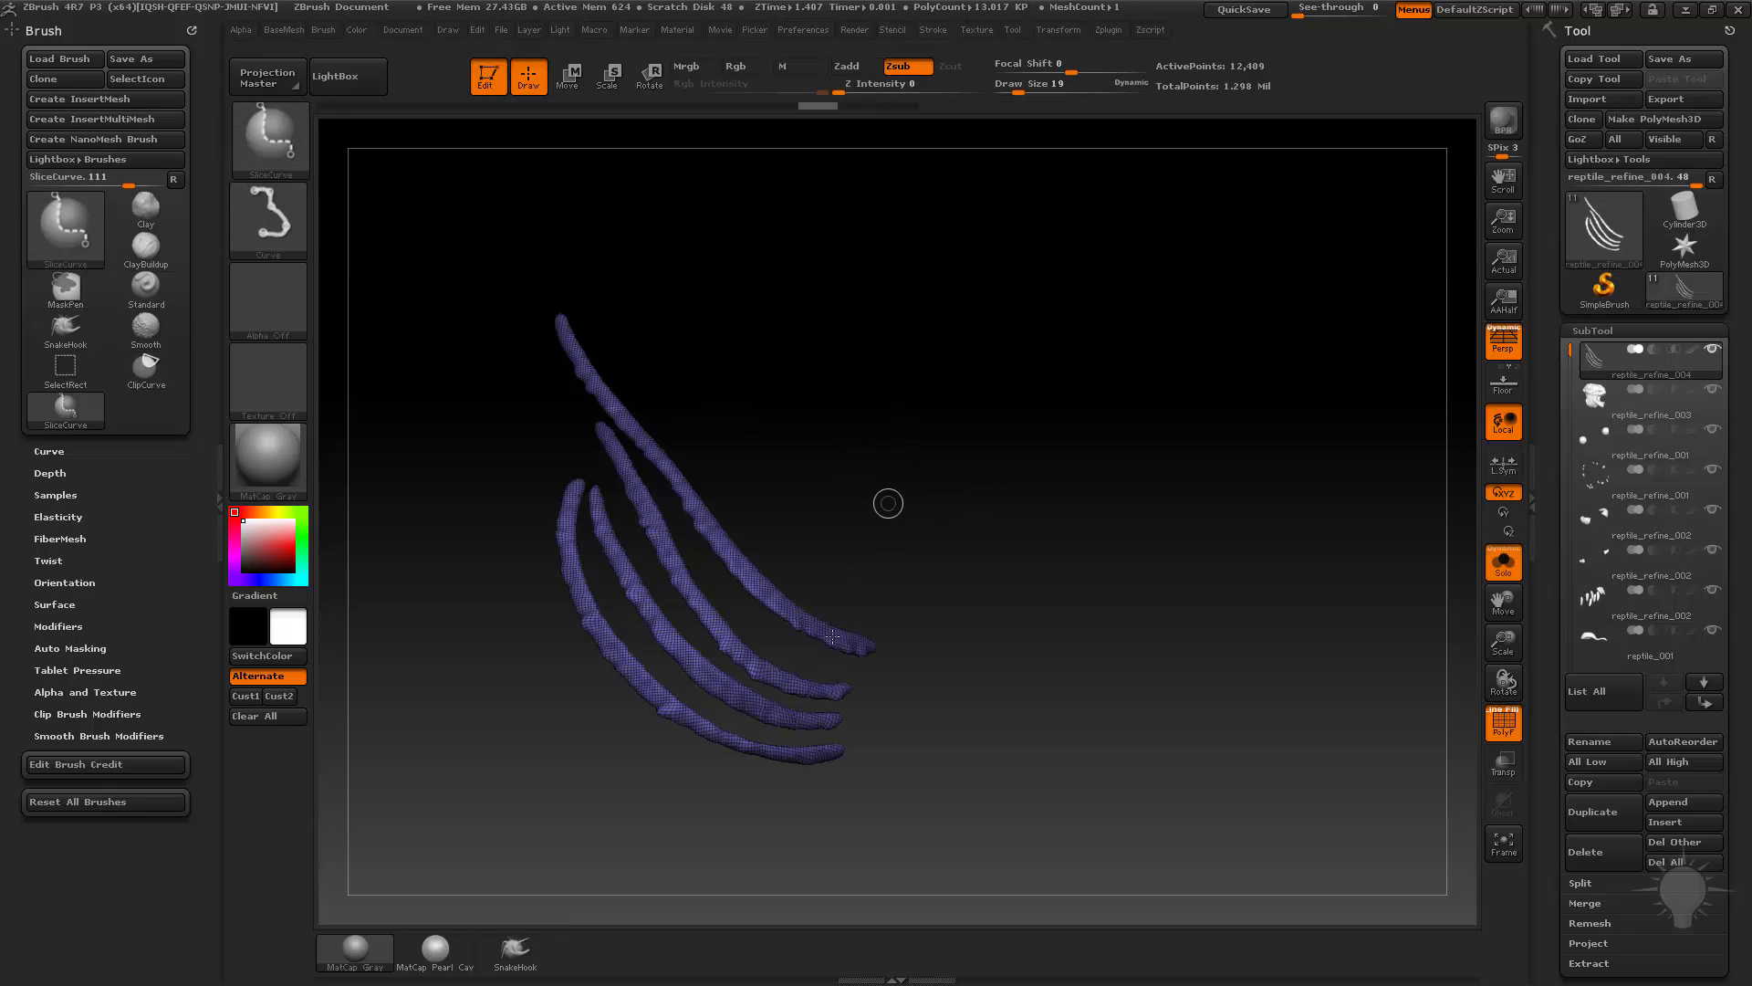
left_click_drag(888, 501, 841, 548, "ctrl+shift")
left_click_drag(868, 398, 630, 757, "ctrl+shift")
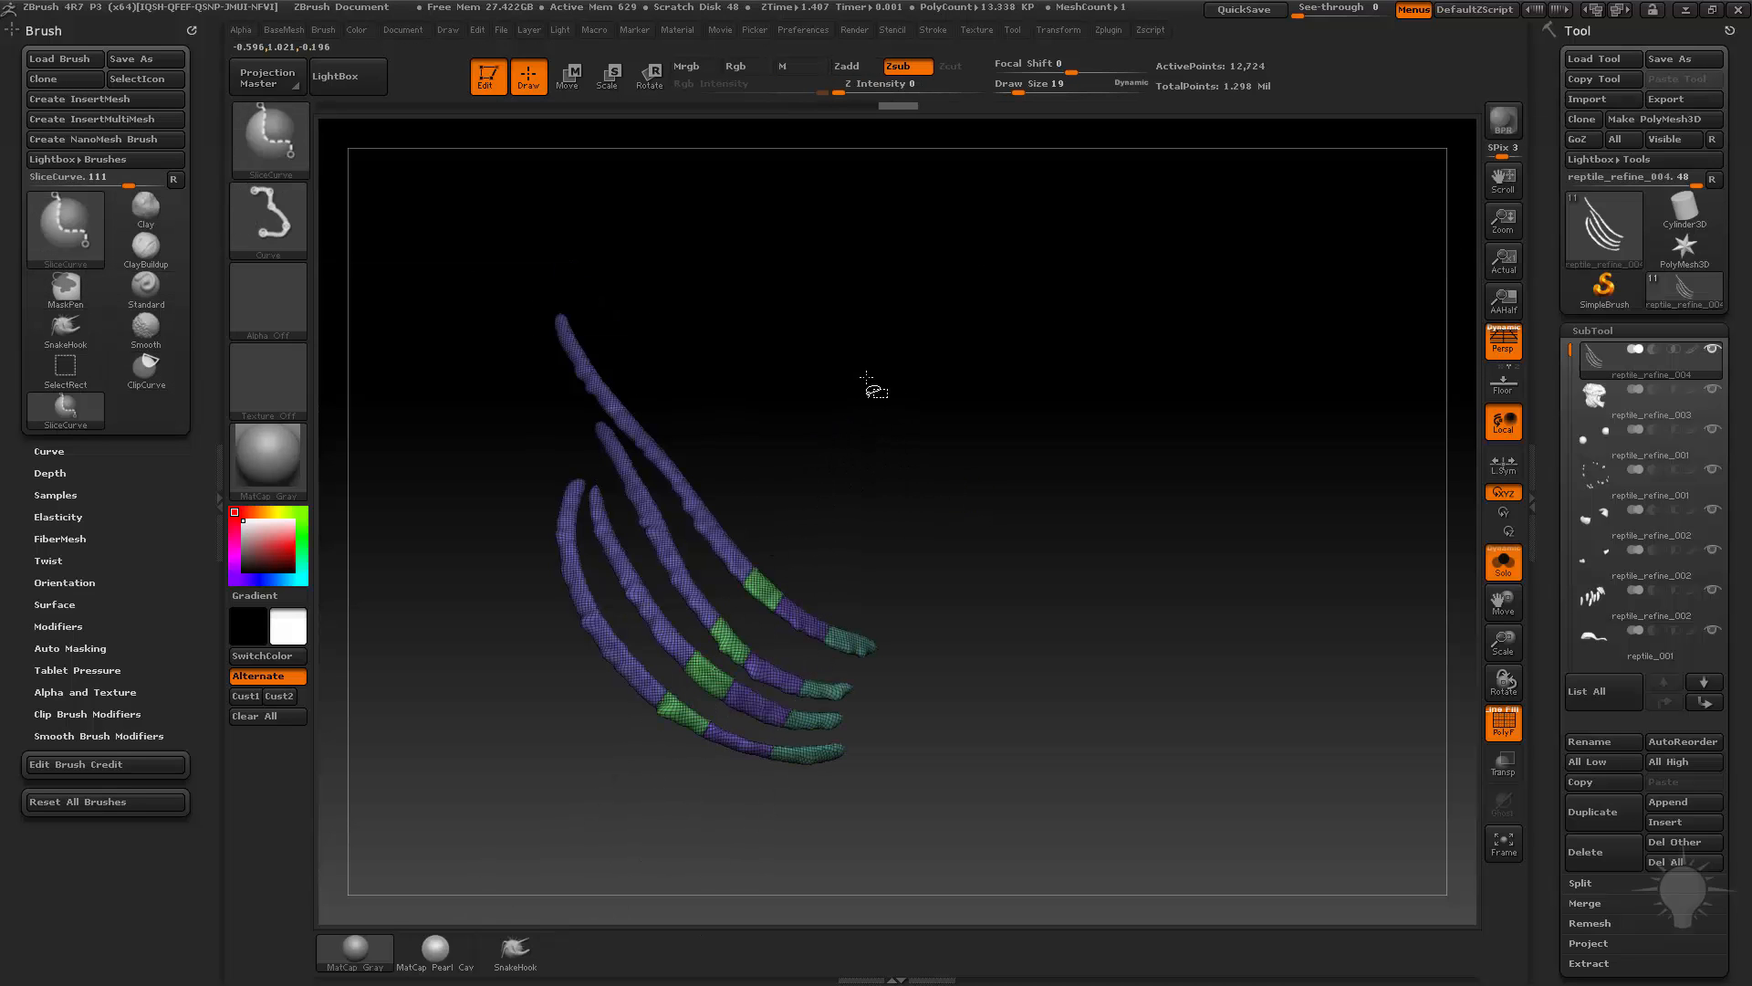
left_click_drag(808, 398, 557, 771, "ctrl+shift")
left_click_drag(825, 367, 423, 774, "ctrl+shift")
left_click_drag(814, 440, 712, 475)
mouse_move(807, 344)
left_mouse_down("ctrl+shift")
mouse_move(526, 596)
mouse_move(526, 541)
left_mouse_up("ctrl+shift")
left_click_drag(792, 312, 794, 434)
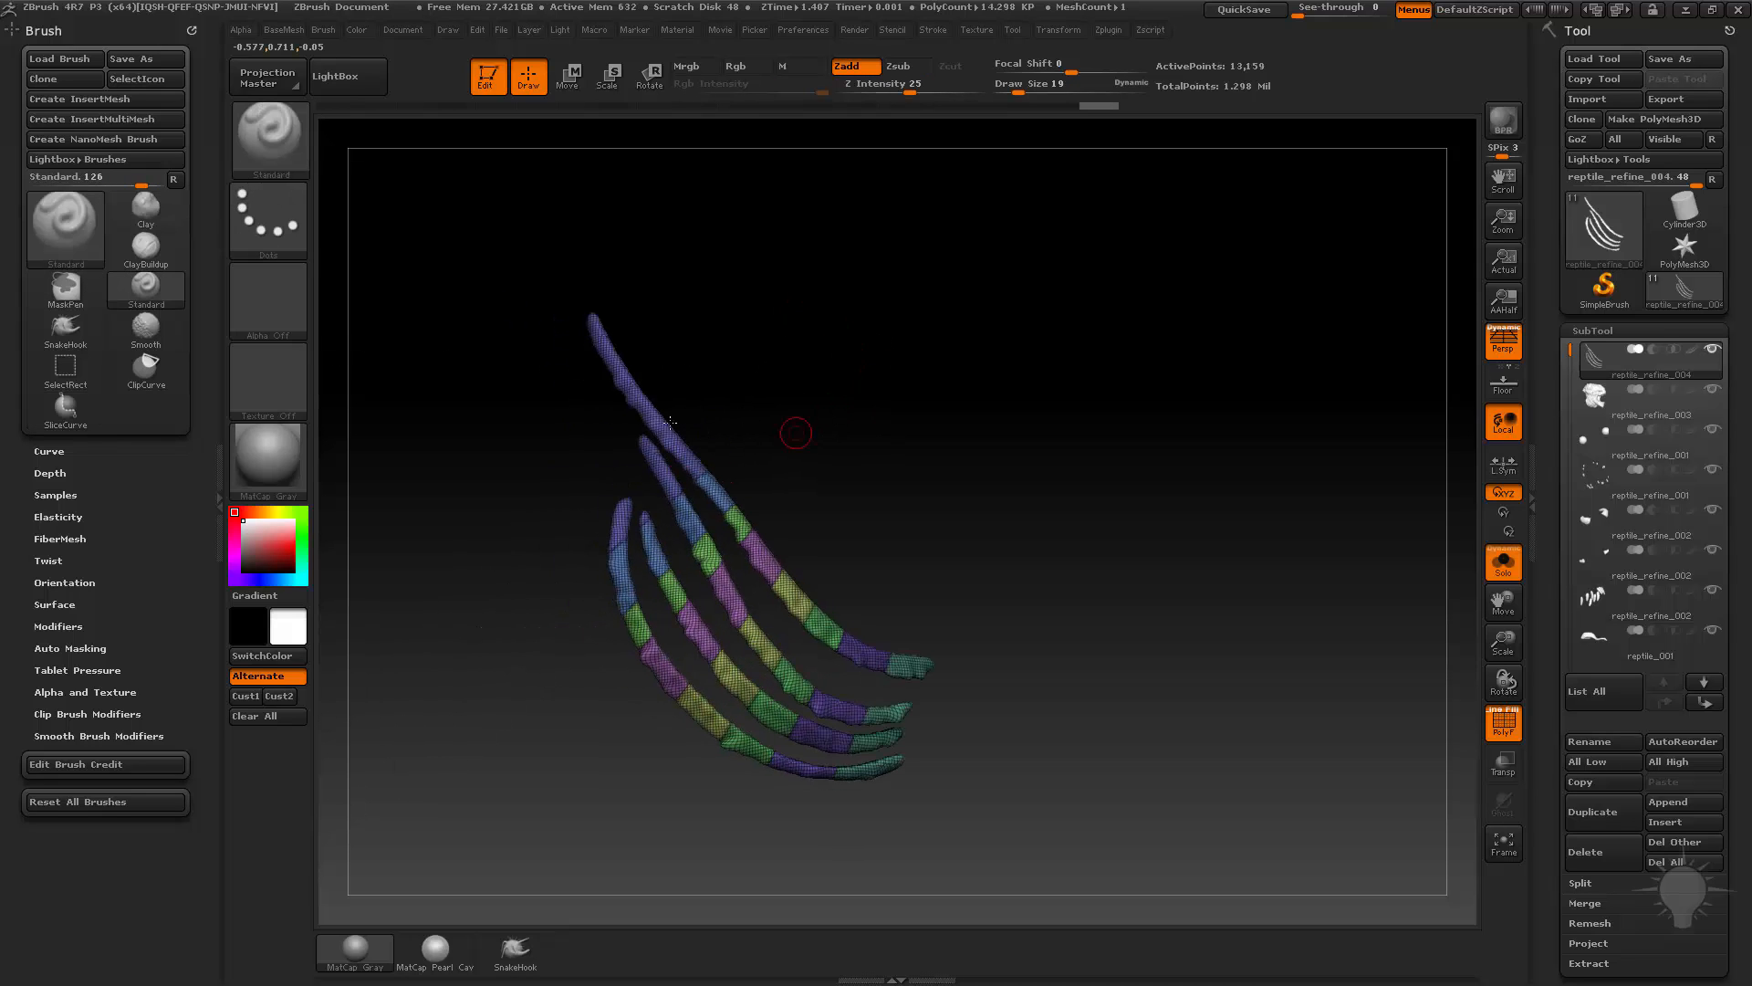
mouse_move(792, 351)
left_mouse_down("ctrl+shift")
mouse_move(649, 444)
mouse_move(533, 565)
left_mouse_up("ctrl+shift")
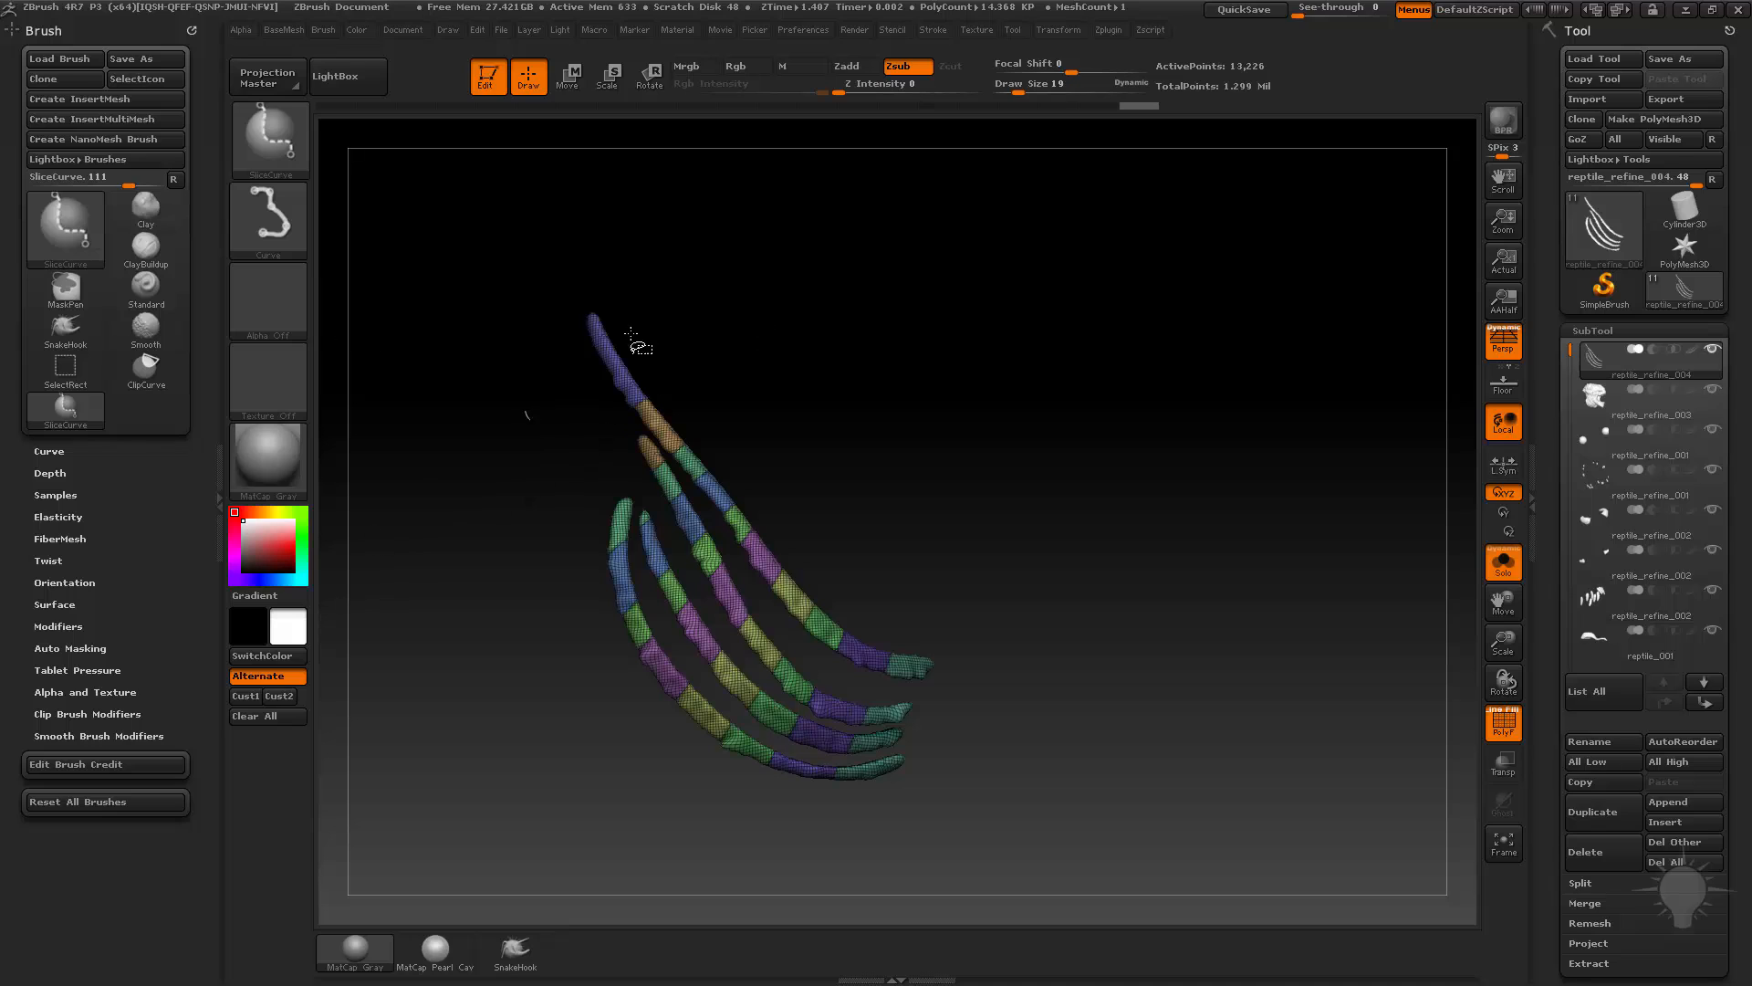
Try polishing the segmented strips with the alternate Polish By Features mode
left_click_drag(1111, 439, 1173, 457)
key("2")
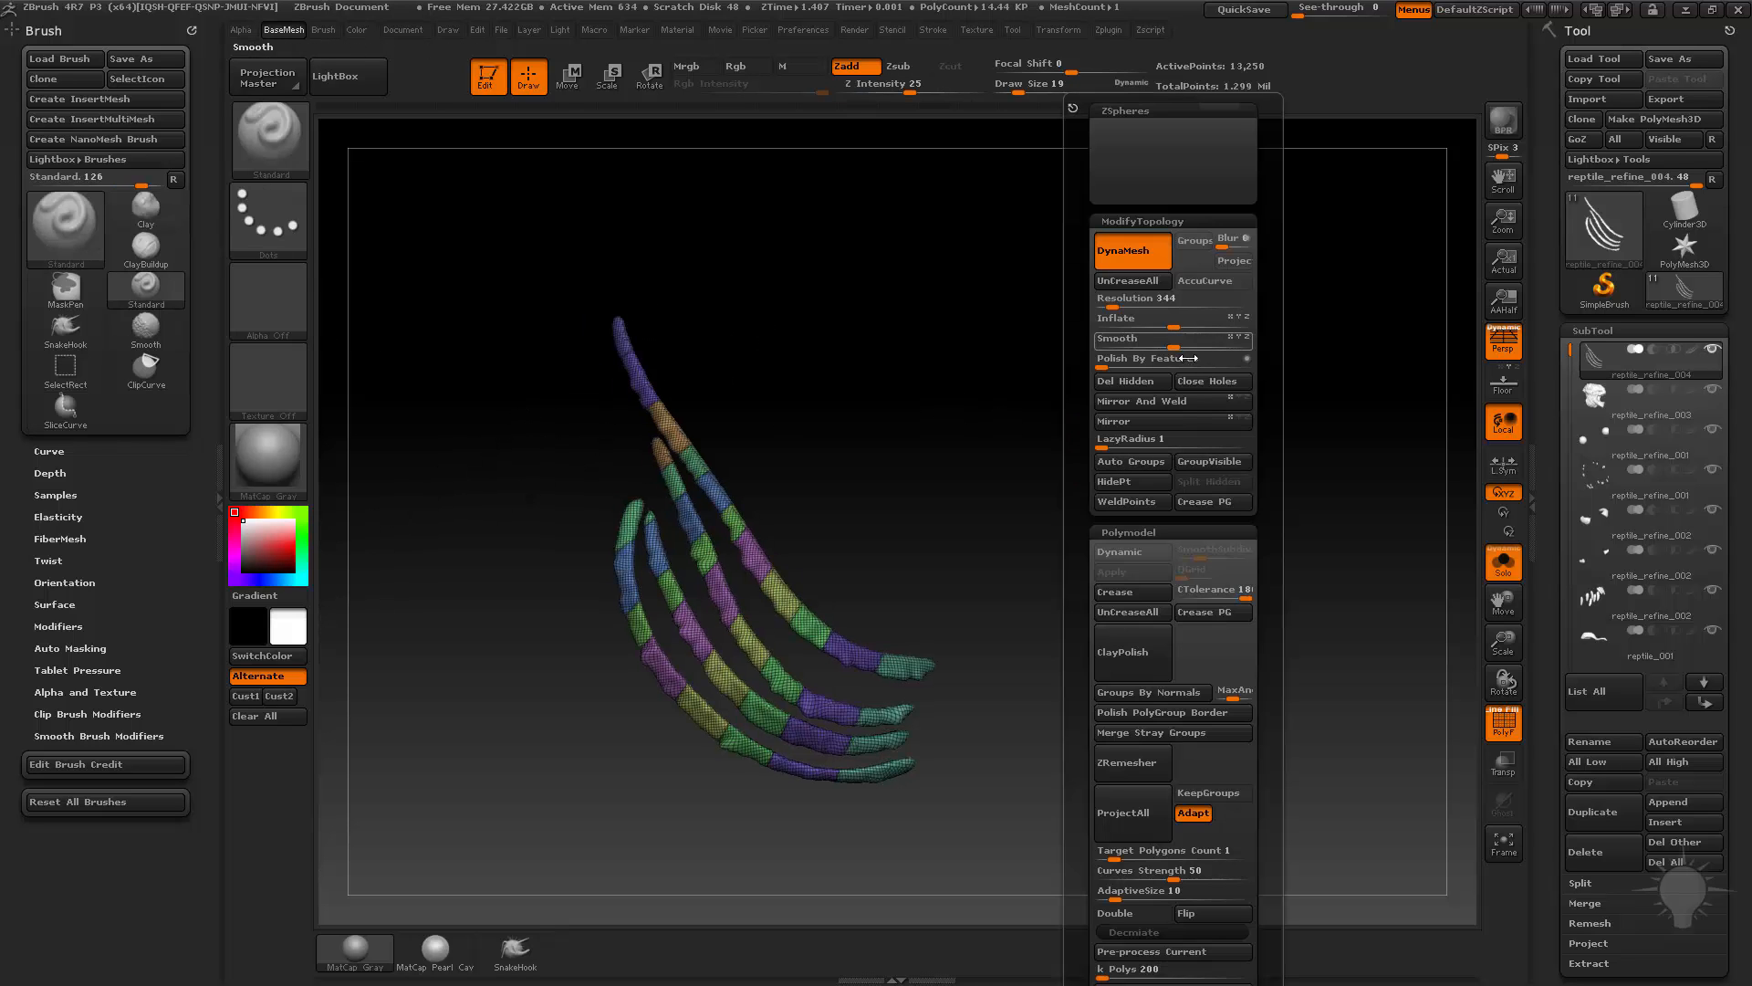
left_click(1503, 715)
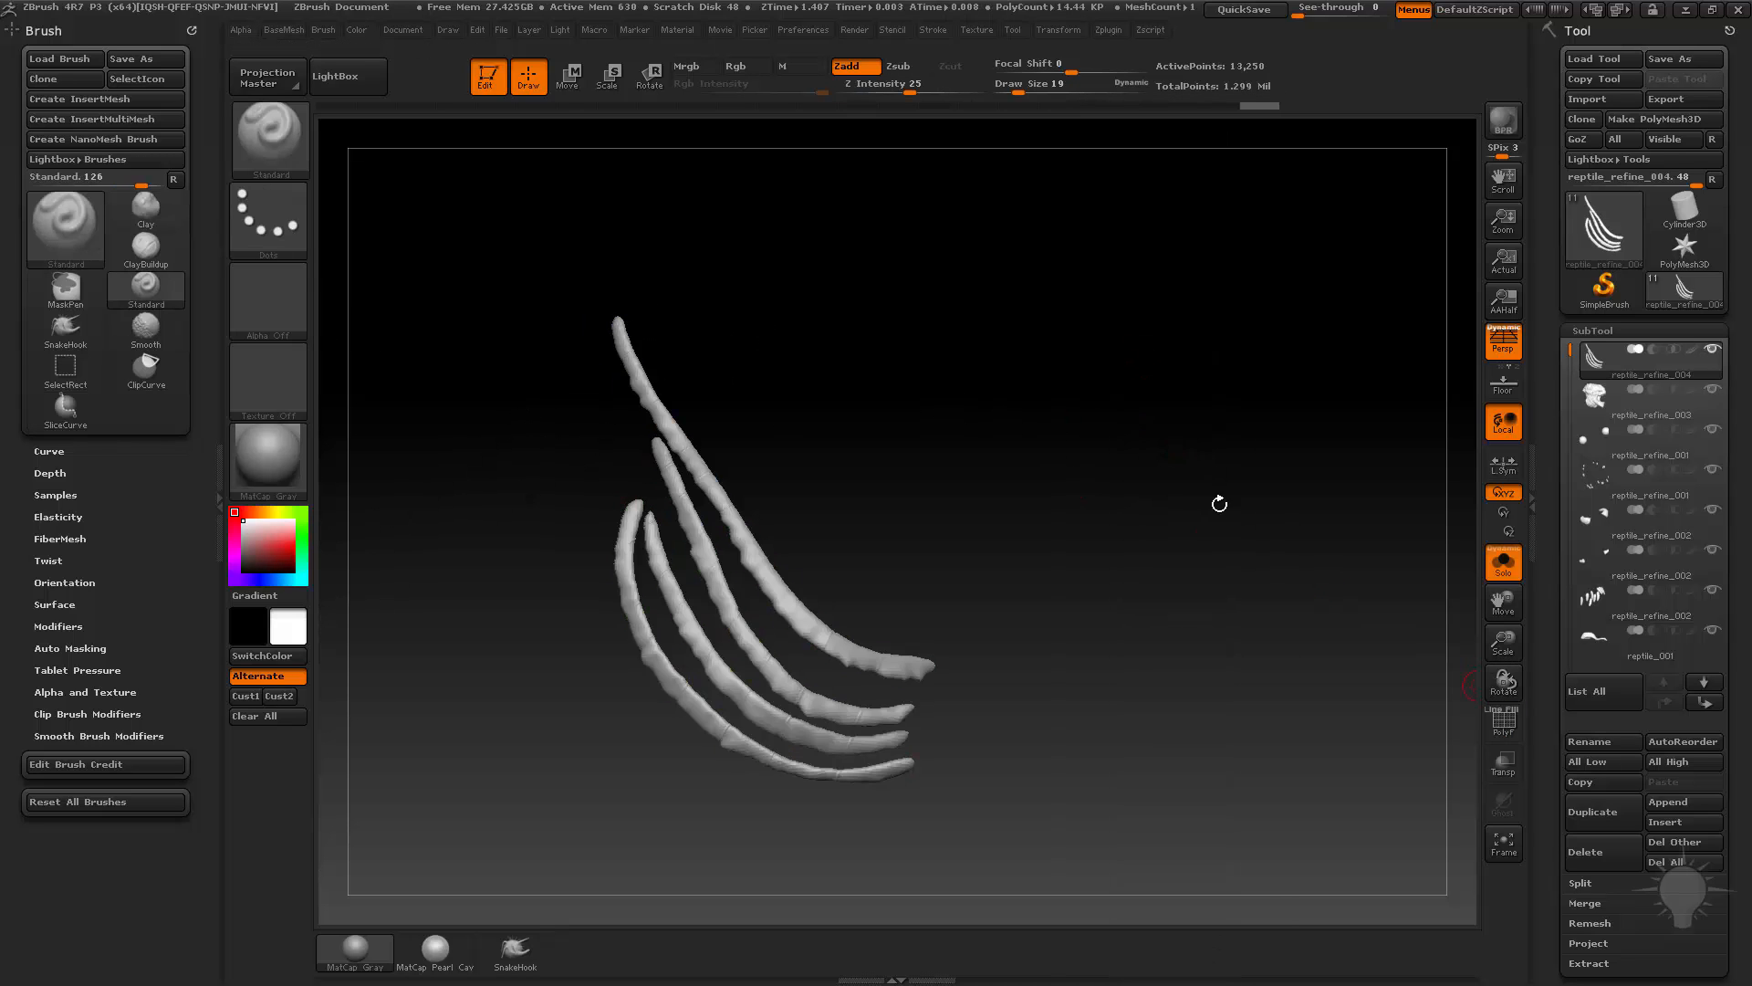
left_click_drag(1220, 505, 1232, 489, "alt")
key("2")
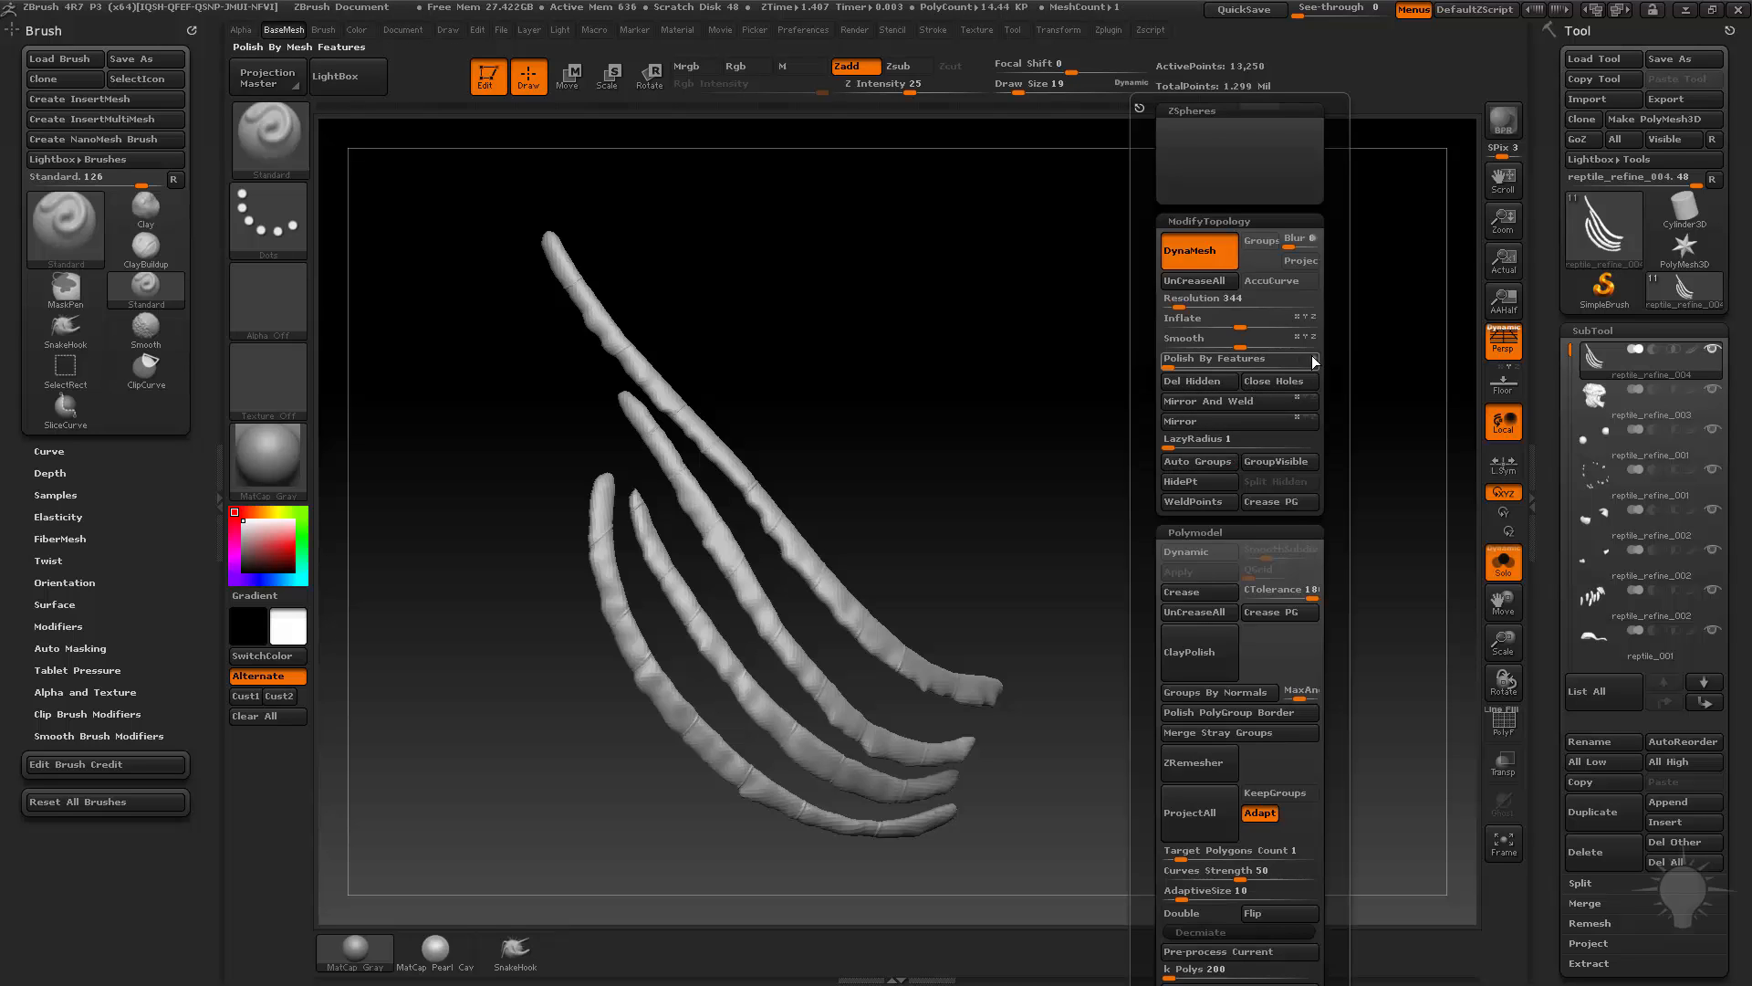
left_click(1175, 362)
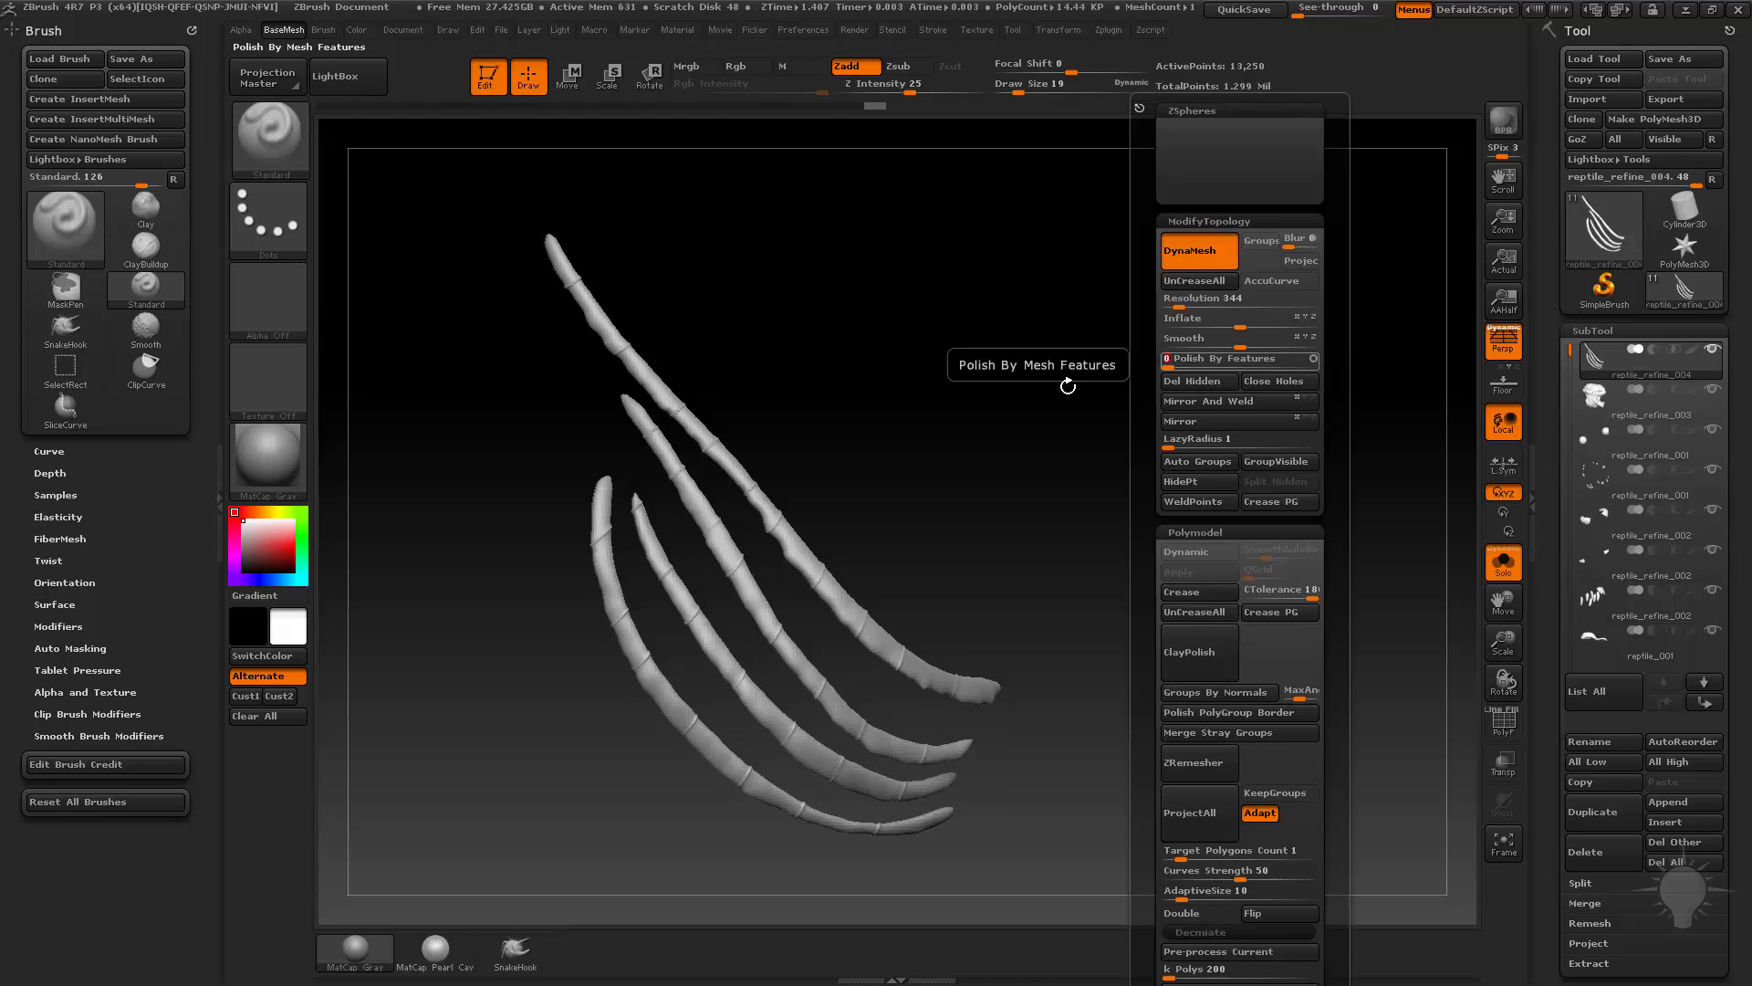
left_click_drag(1080, 426, 1173, 463, "alt")
left_click(1504, 726)
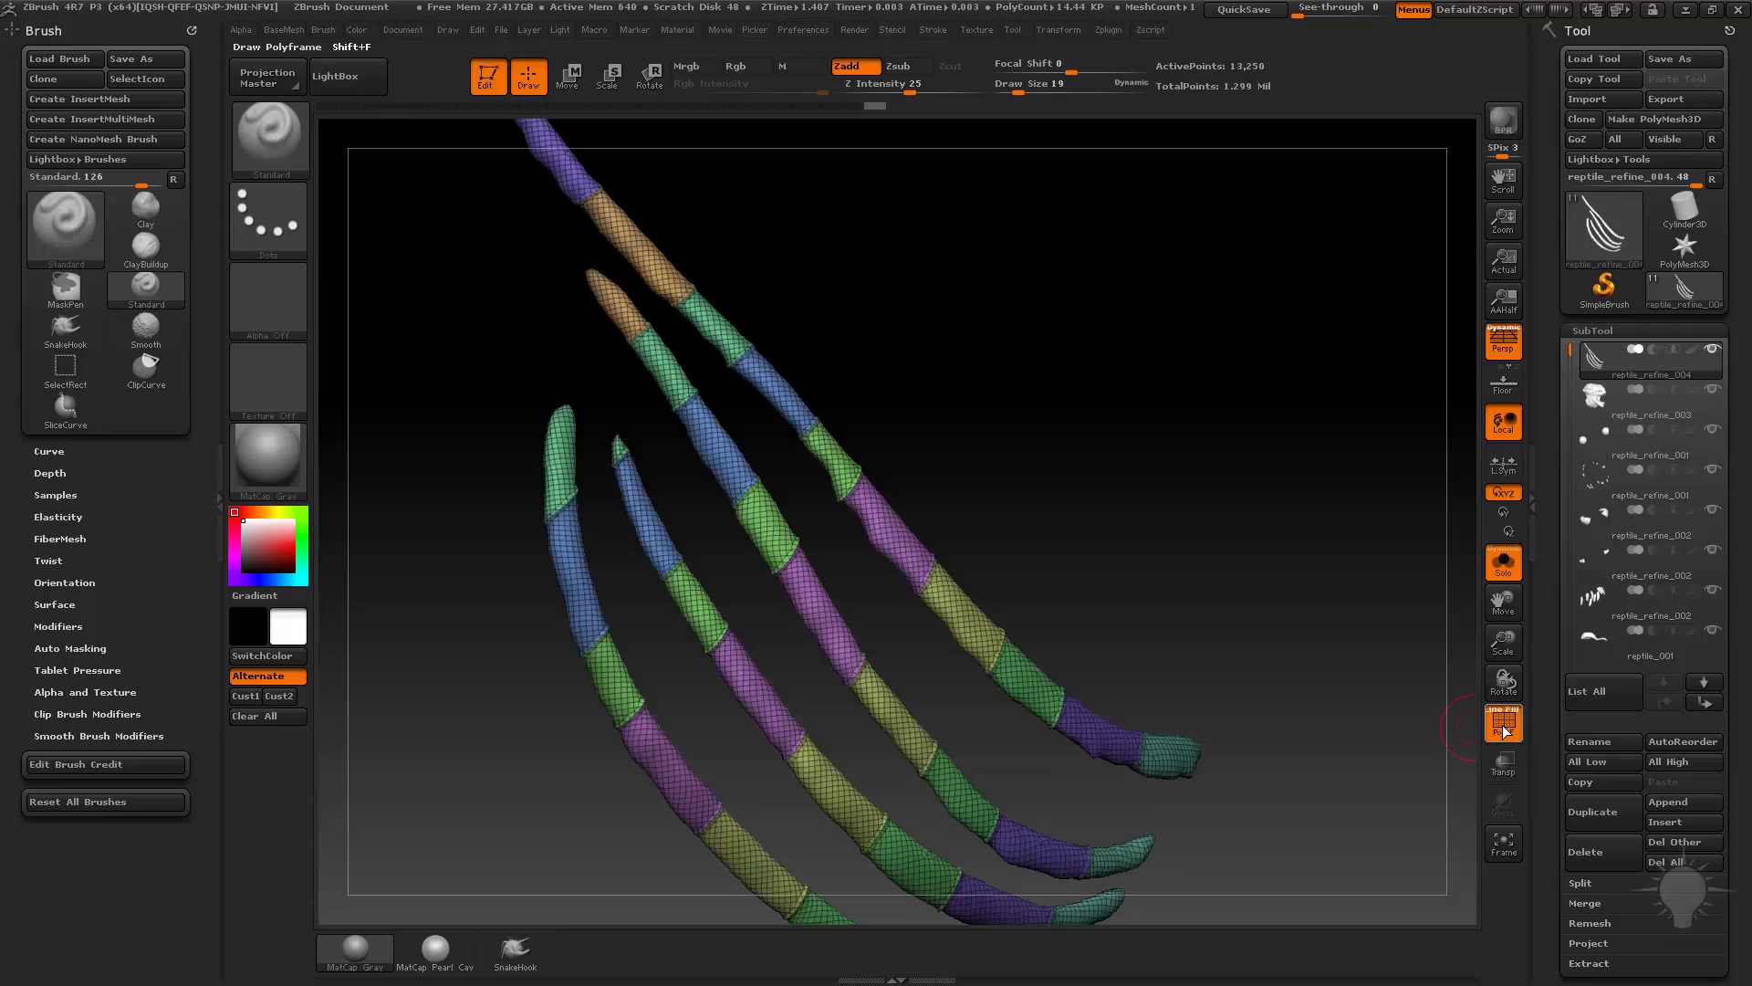
left_click_drag(1274, 579, 1282, 507, "alt")
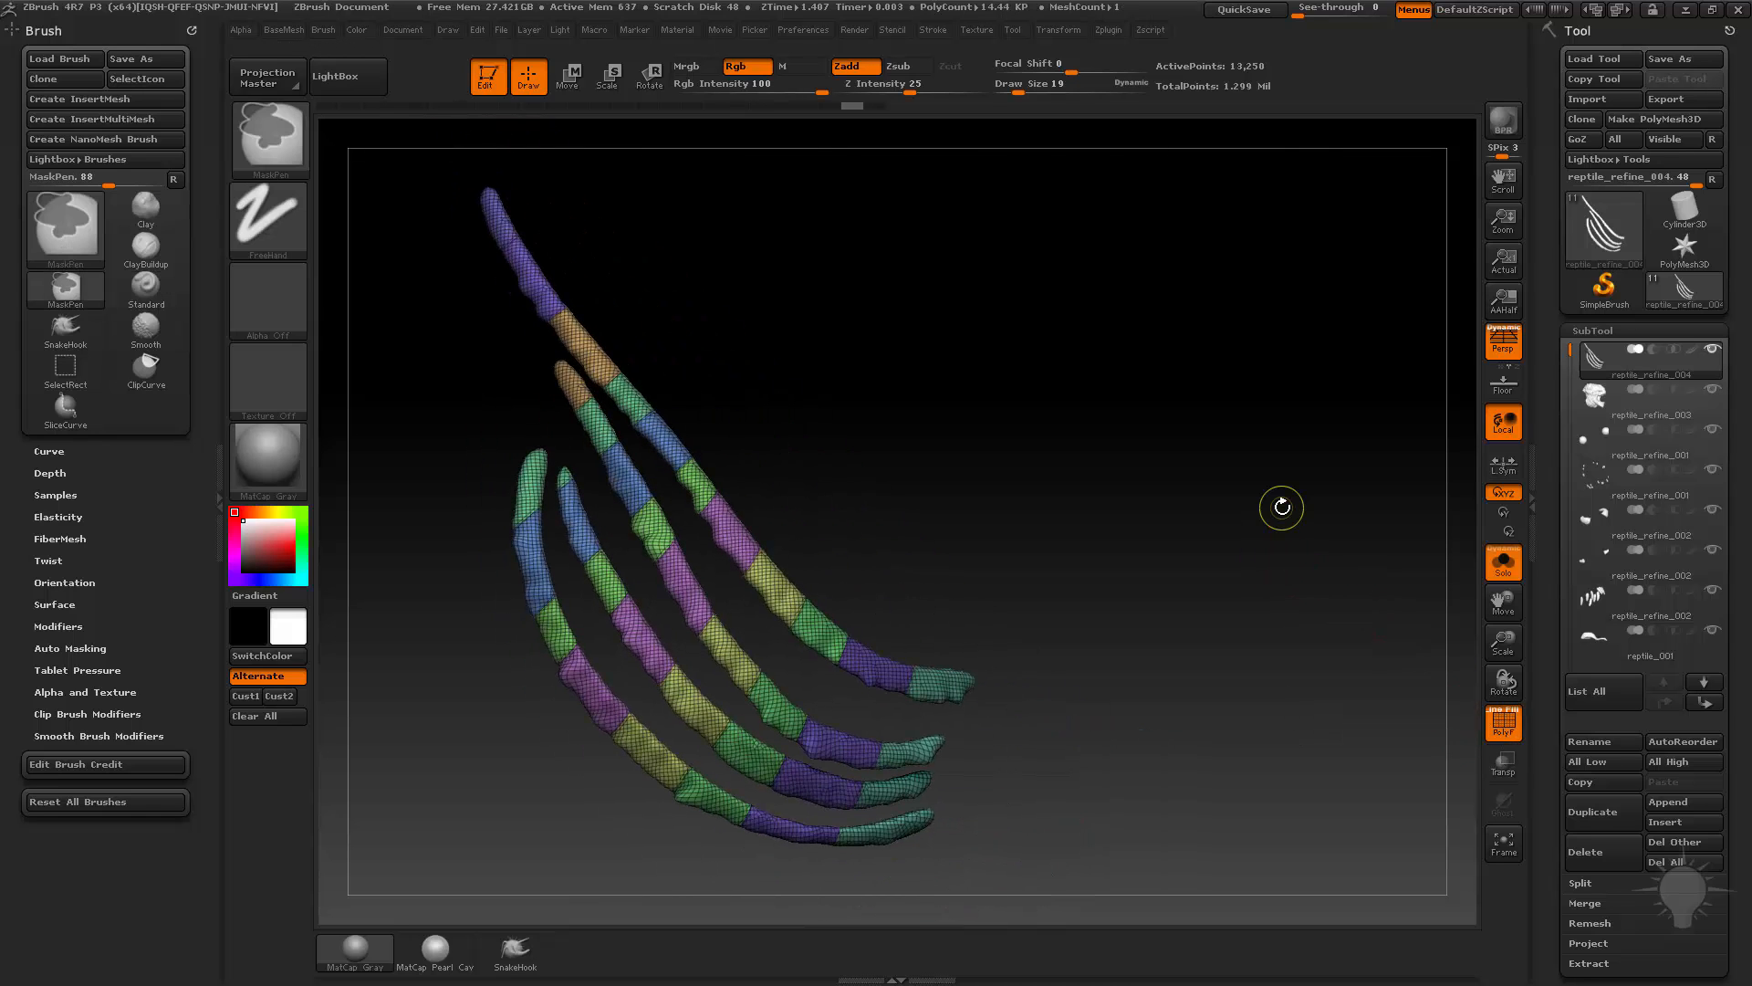
key("ctrl+z")
Remesh the strips with DynaMesh and Groups enabled to split them into separate pieces, and check one isolated polygroup
key("1")
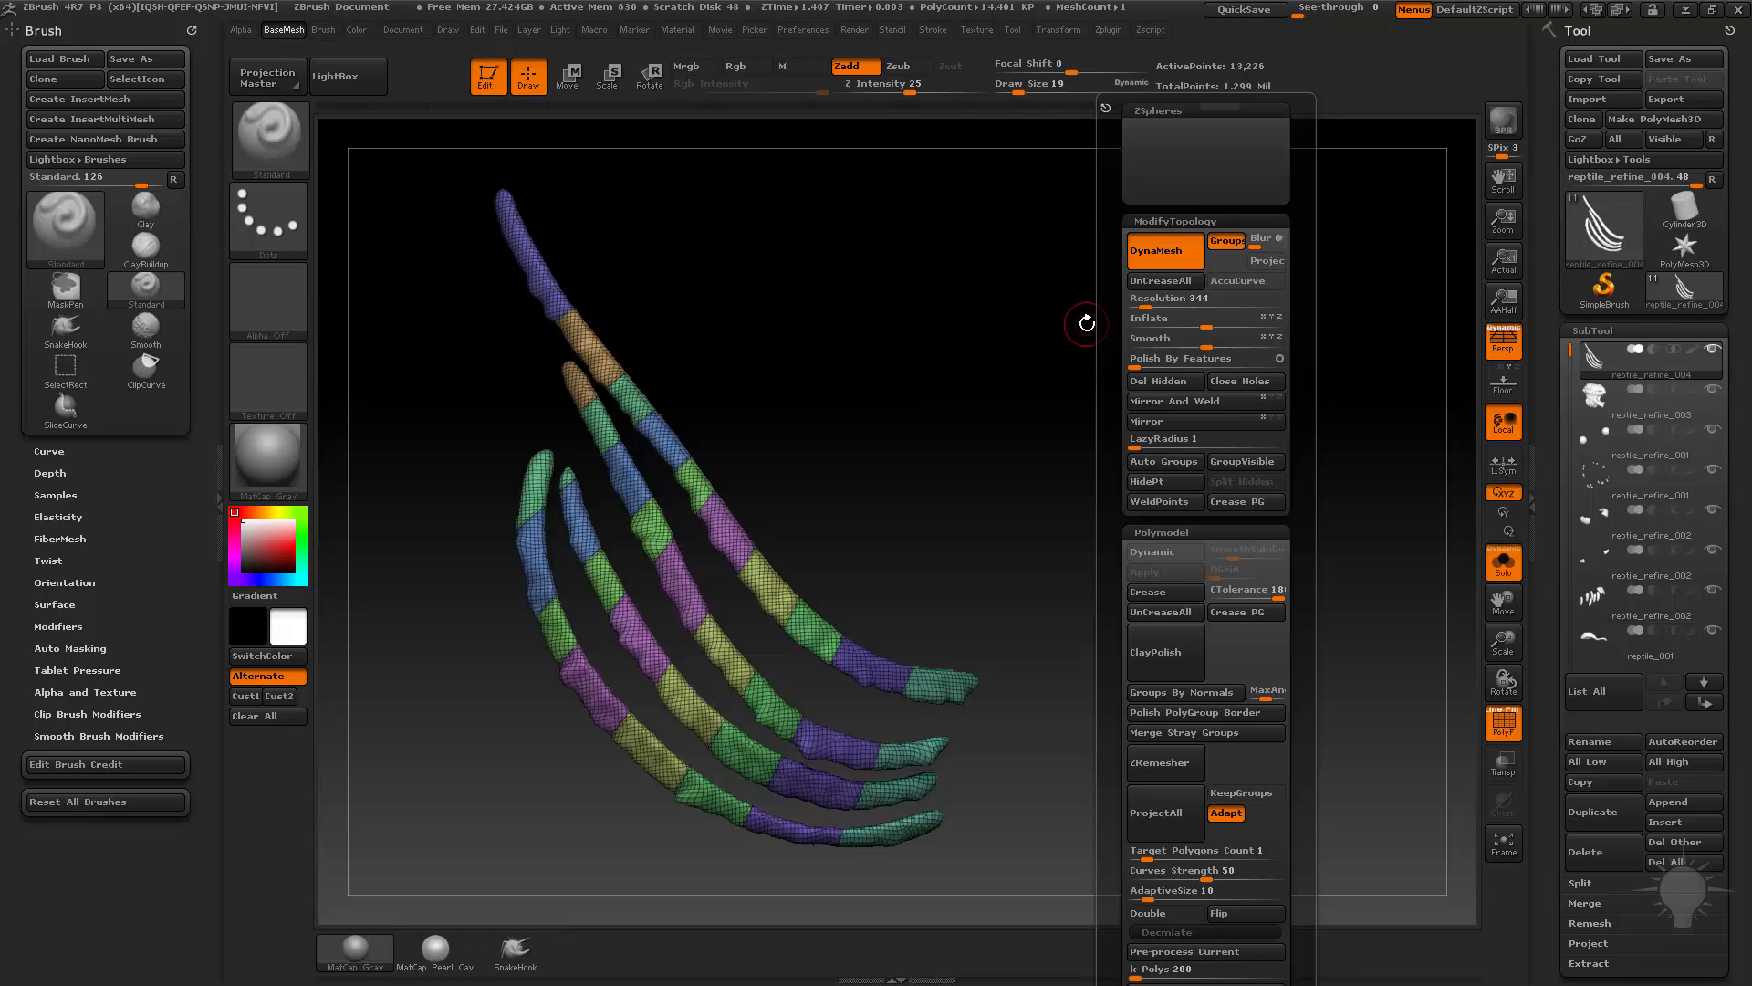
left_click_drag(982, 313, 1088, 541, "ctrl")
left_click_drag(1145, 451, 1298, 597, "alt")
left_click(1001, 504, "ctrl+shift")
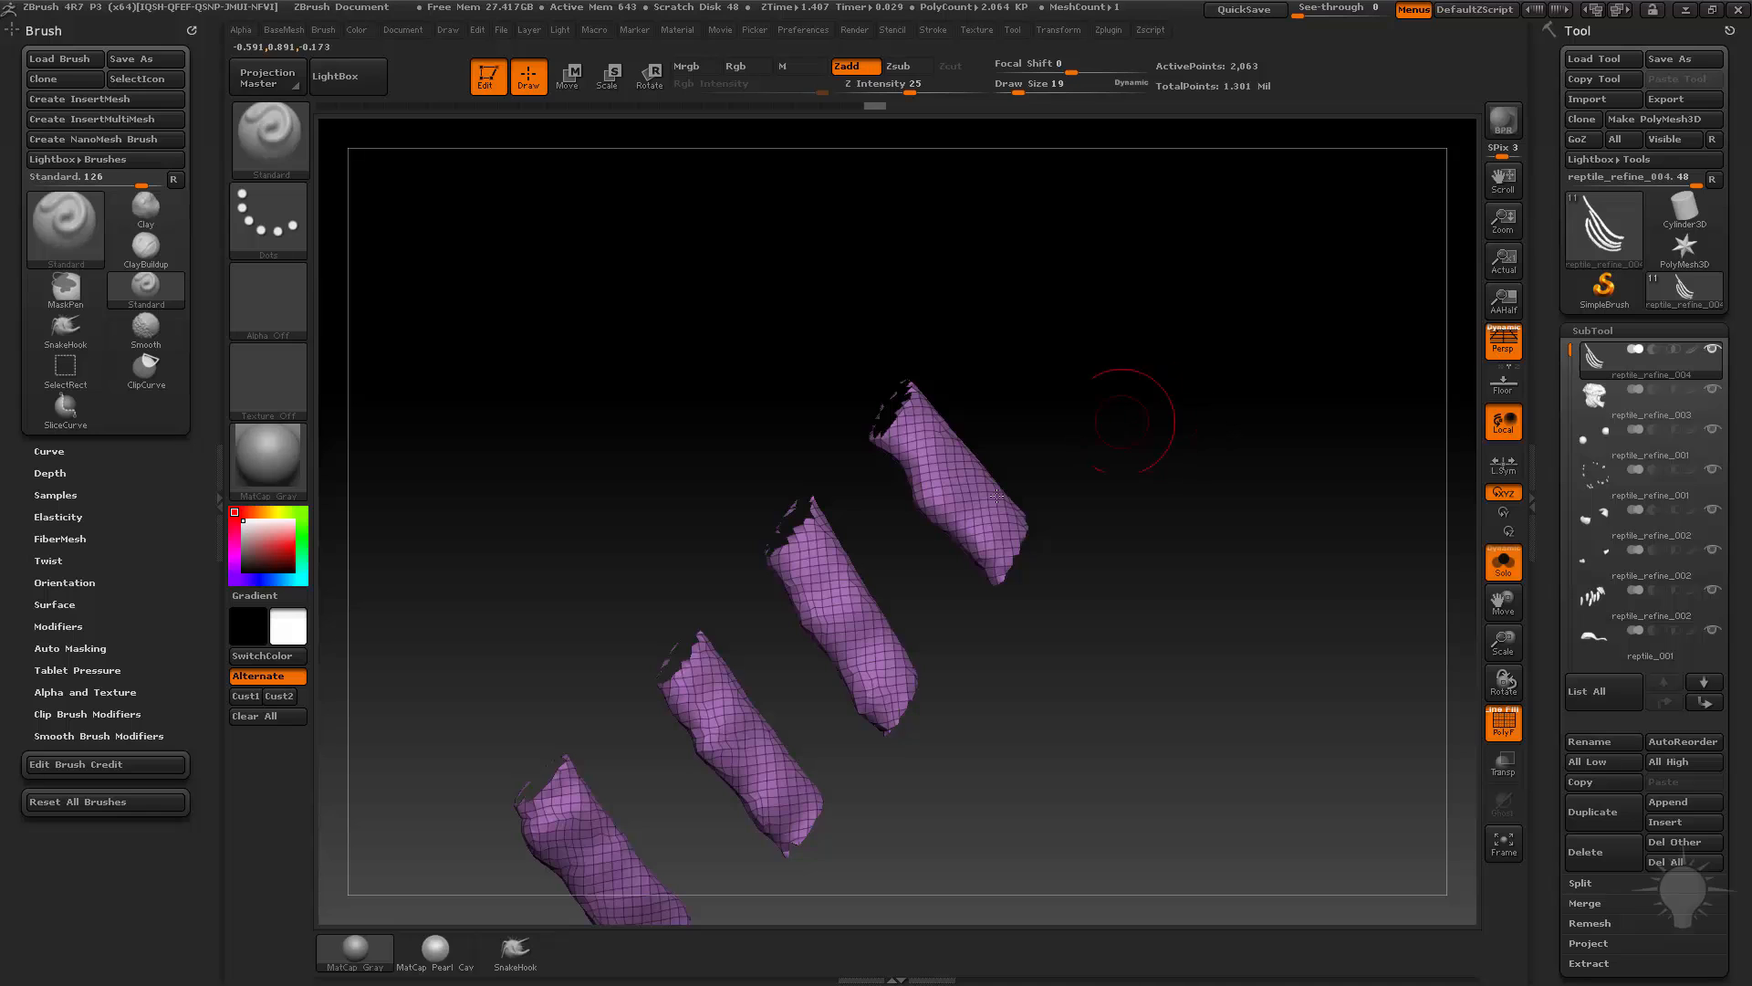
key("ctrl+shift")
key("ctrl+shift+a")
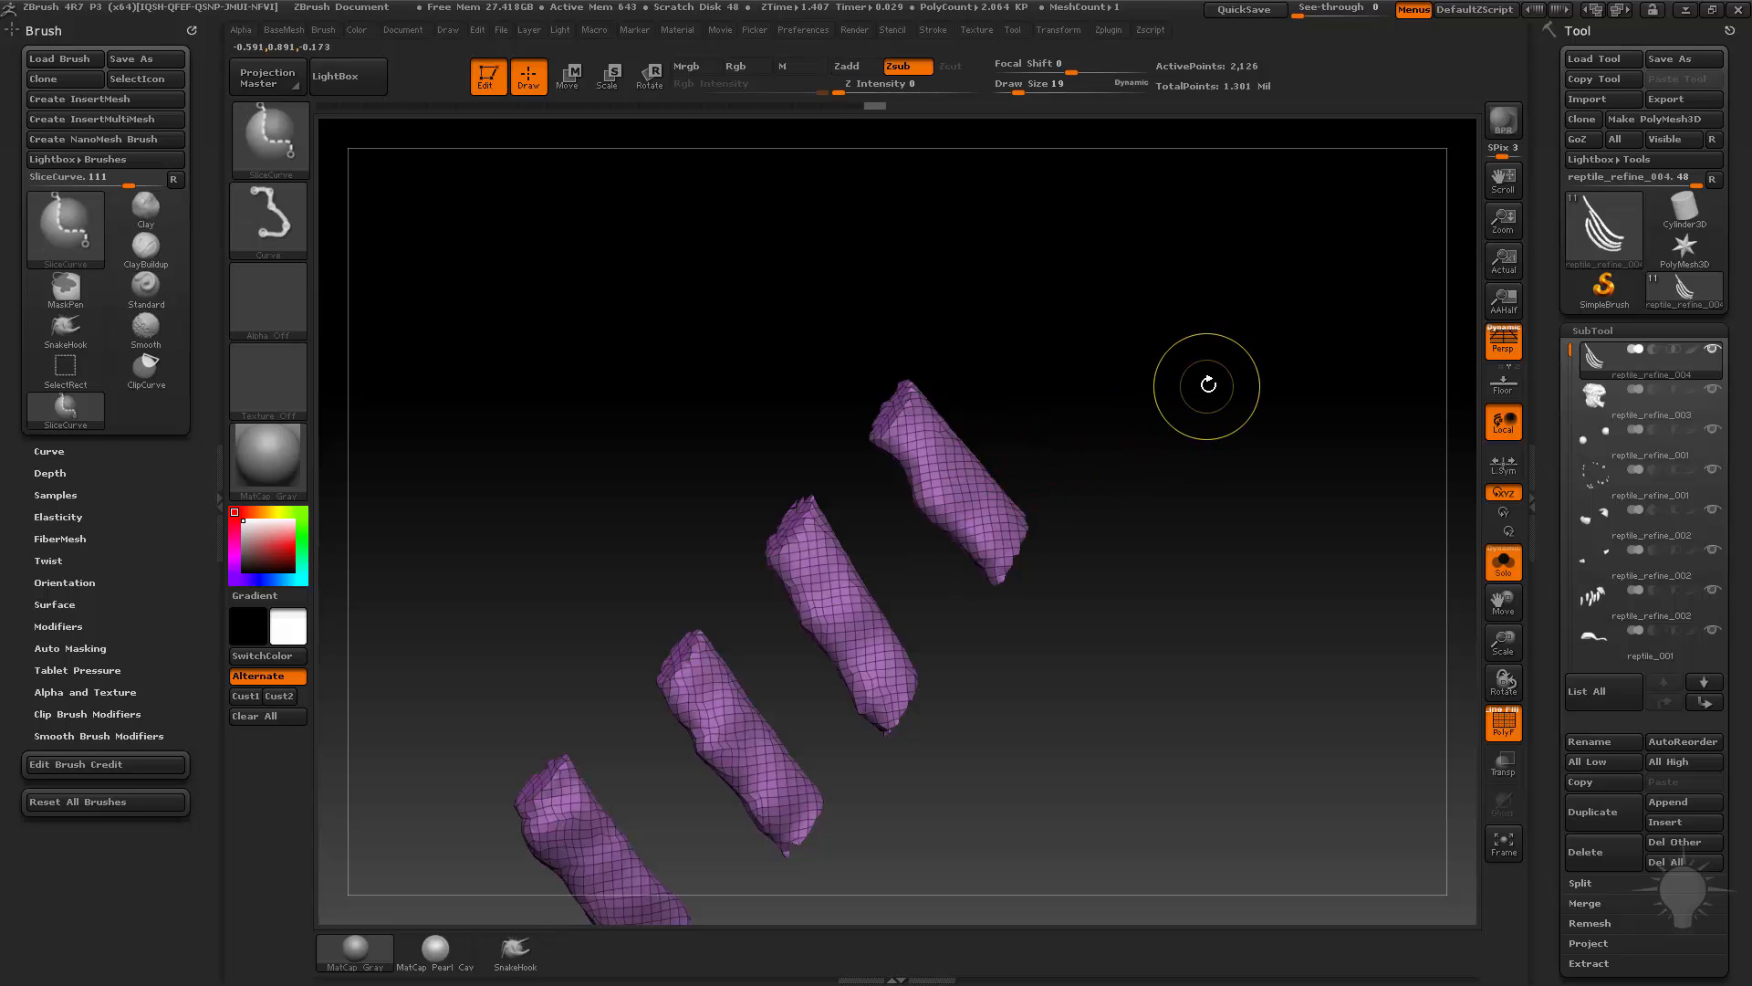
mouse_move(1209, 384)
left_mouse_down()
mouse_move(1275, 411)
mouse_move(1154, 355)
mouse_move(1184, 434)
left_mouse_up()
left_click(1246, 382, "ctrl+shift")
Assign each separate strip segment its own polygroup with Auto Groups
key("2")
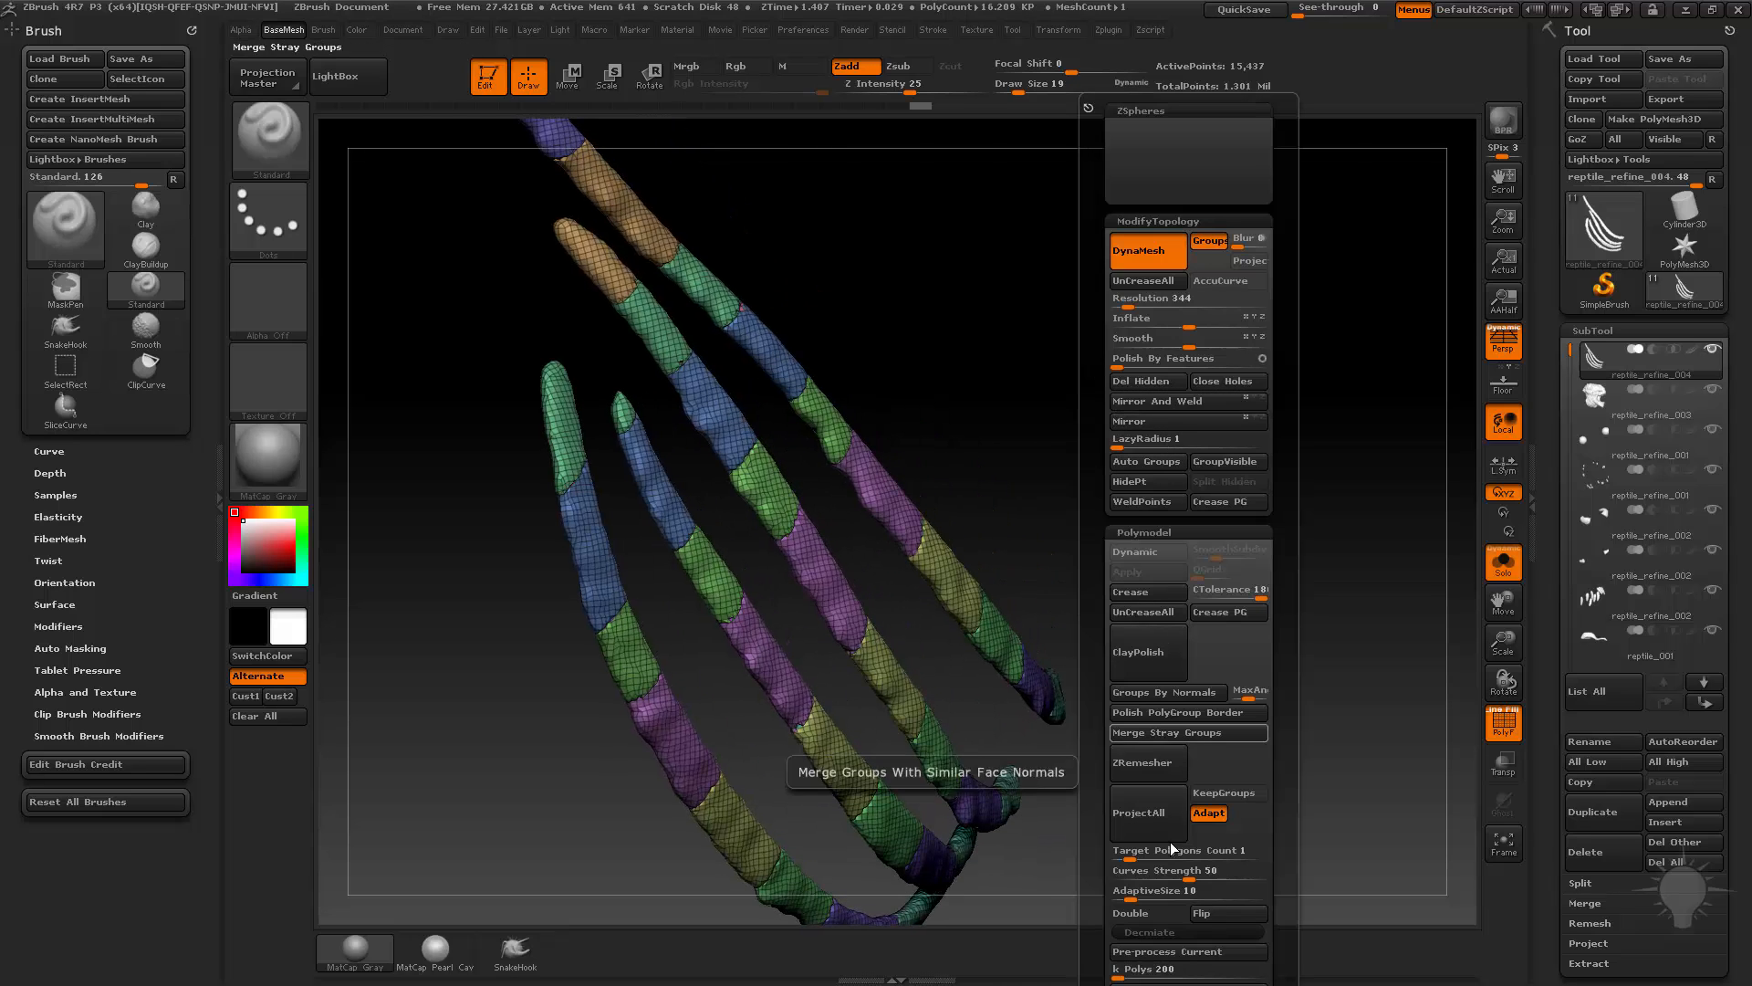
left_click(1138, 467)
mouse_move(946, 426)
left_mouse_down()
mouse_move(1111, 462)
mouse_move(1205, 442)
left_mouse_up()
key("s")
left_click(1086, 458)
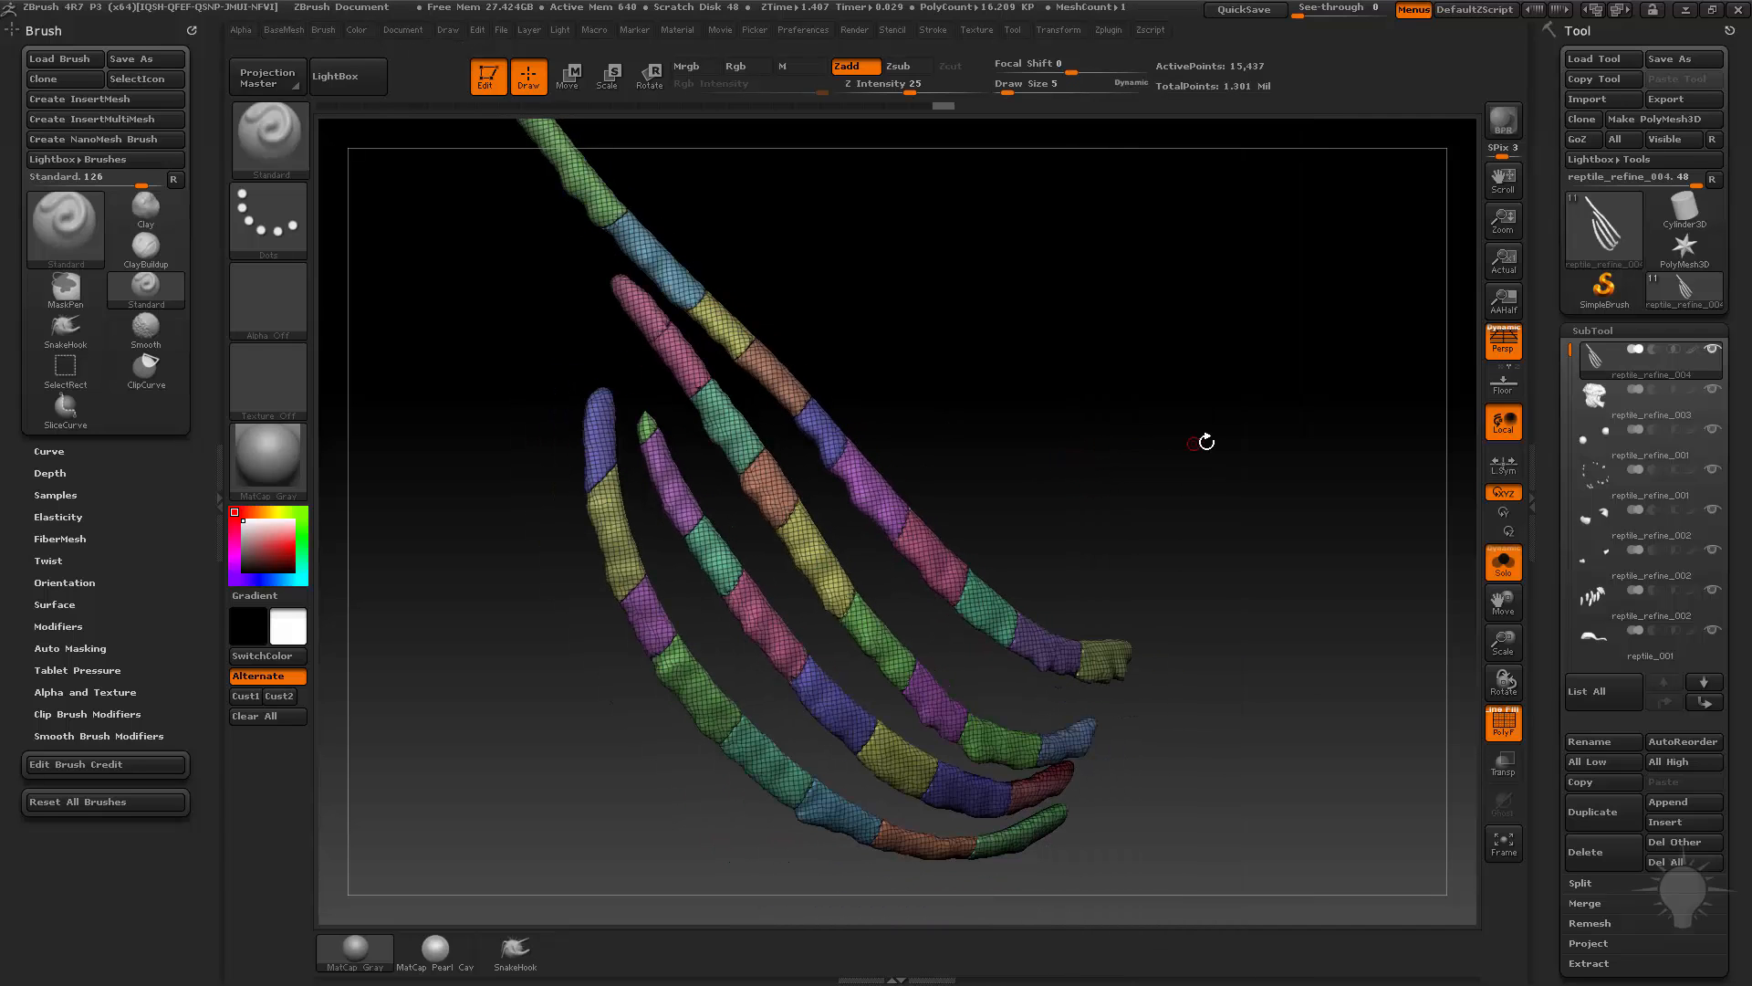
Show the whole creature again and smooth the strip segments with Polish By Features
left_click(1501, 571)
key("2")
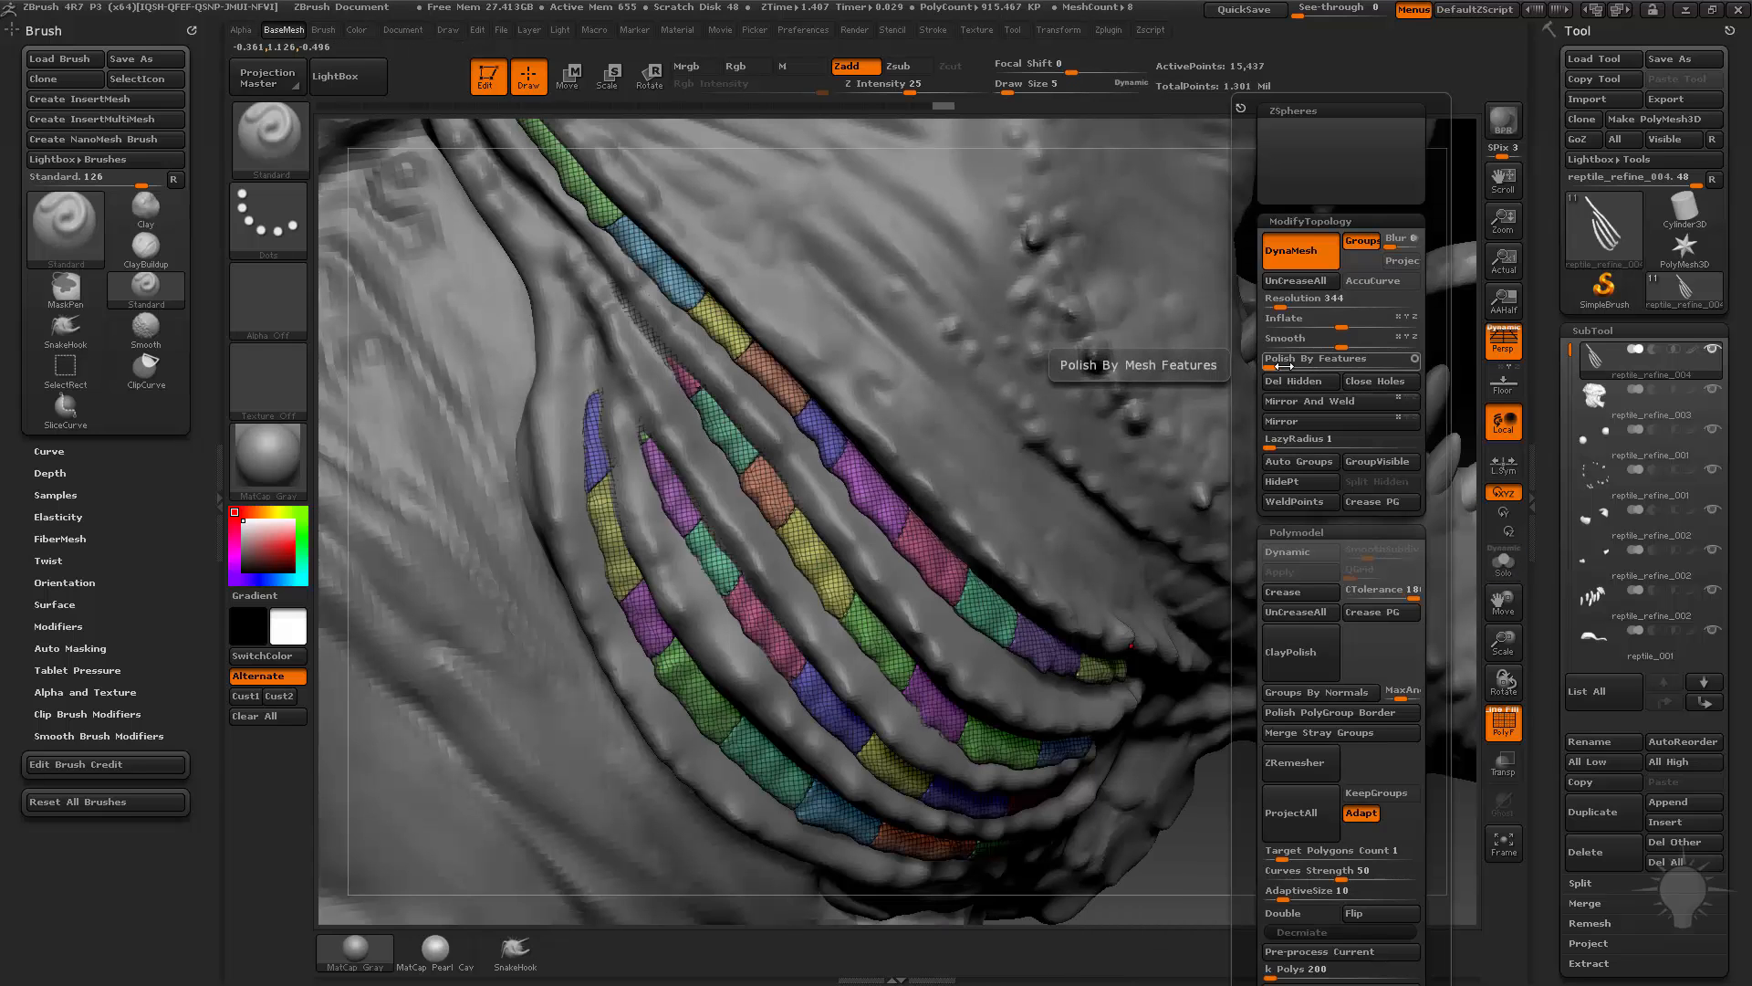
left_click(1284, 365)
left_click(1284, 365)
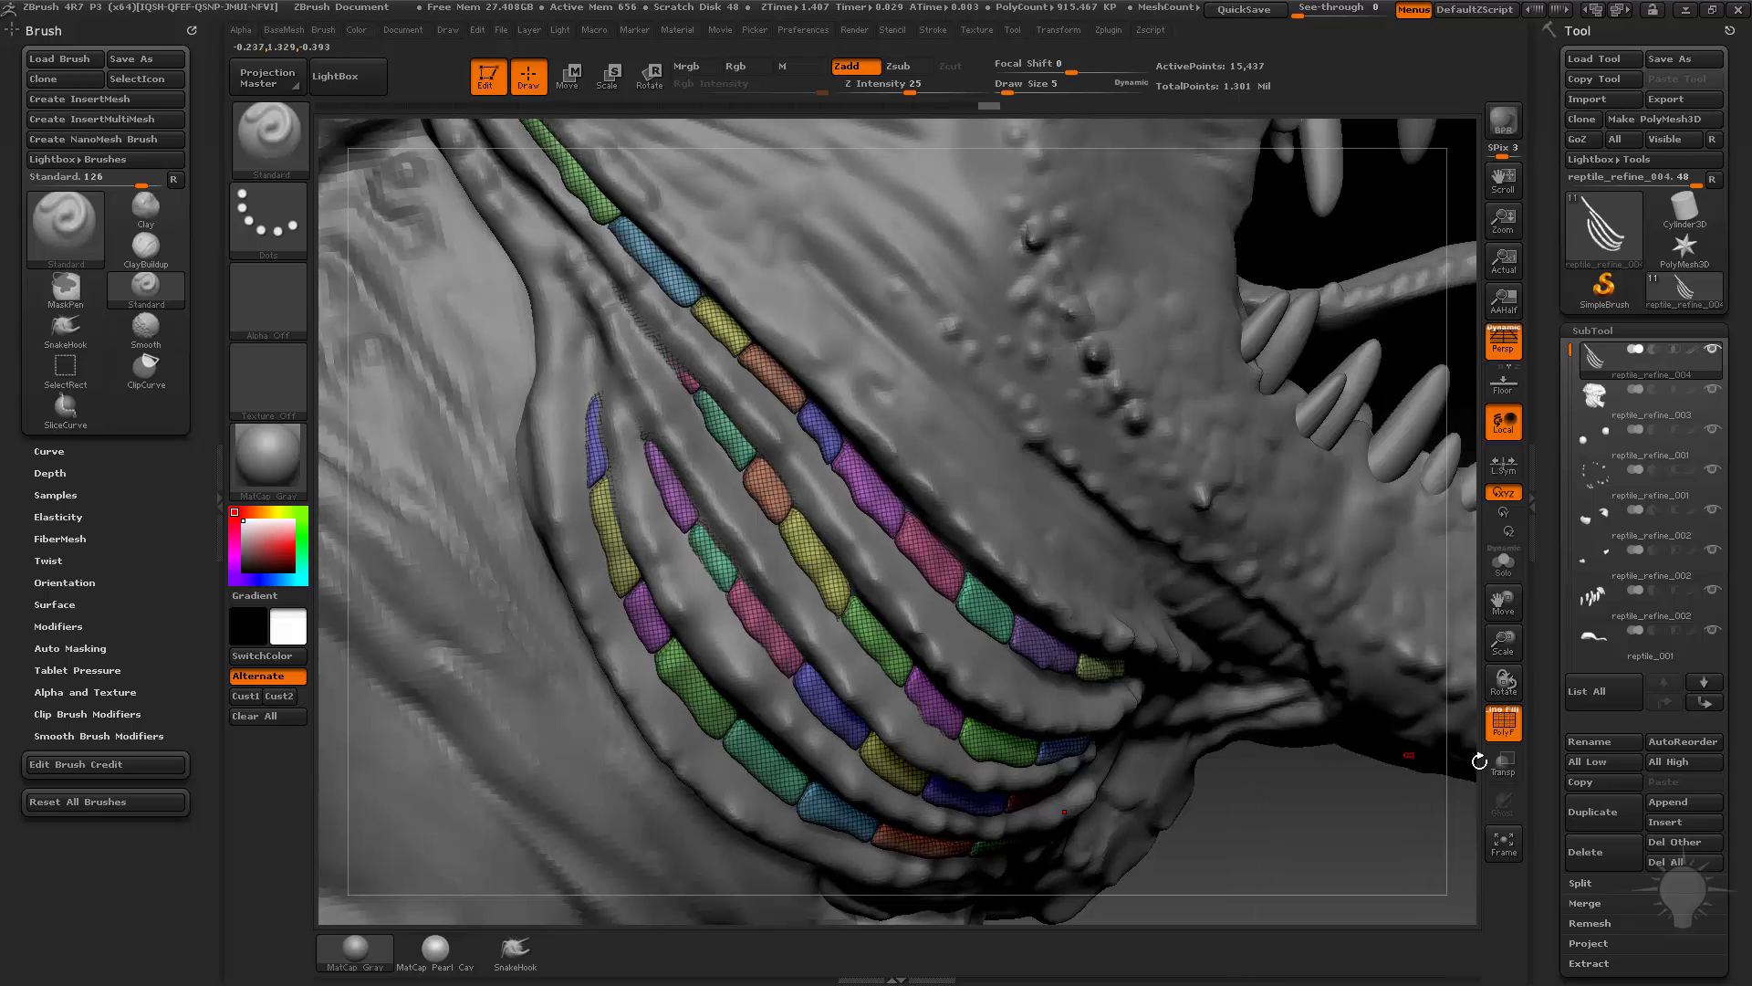
left_click(1503, 724)
Mirror and weld the segmented neck strips onto the other side of the creature
mouse_move(1322, 849)
left_mouse_down("alt")
mouse_move(1192, 770)
mouse_move(1122, 779)
mouse_move(1221, 791)
mouse_move(1239, 765)
left_mouse_up("alt")
key("2")
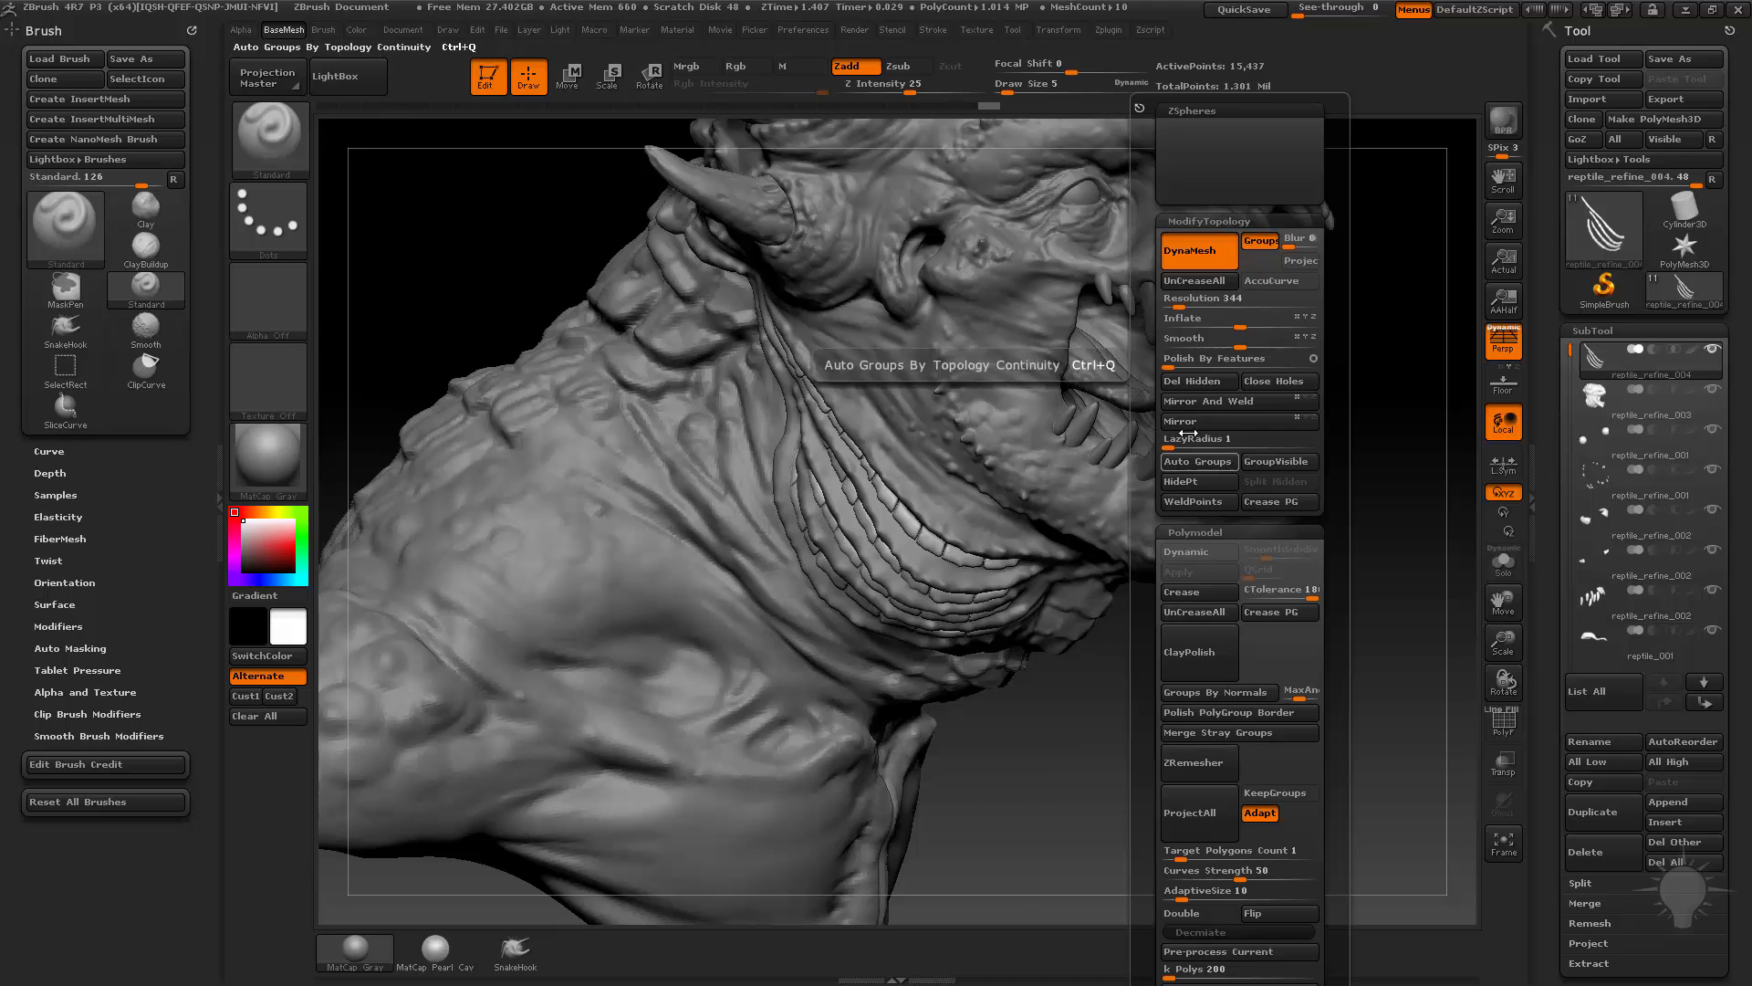
left_click(1219, 405)
mouse_move(1126, 782)
left_mouse_down()
mouse_move(1010, 765)
mouse_move(1359, 481)
left_mouse_up()
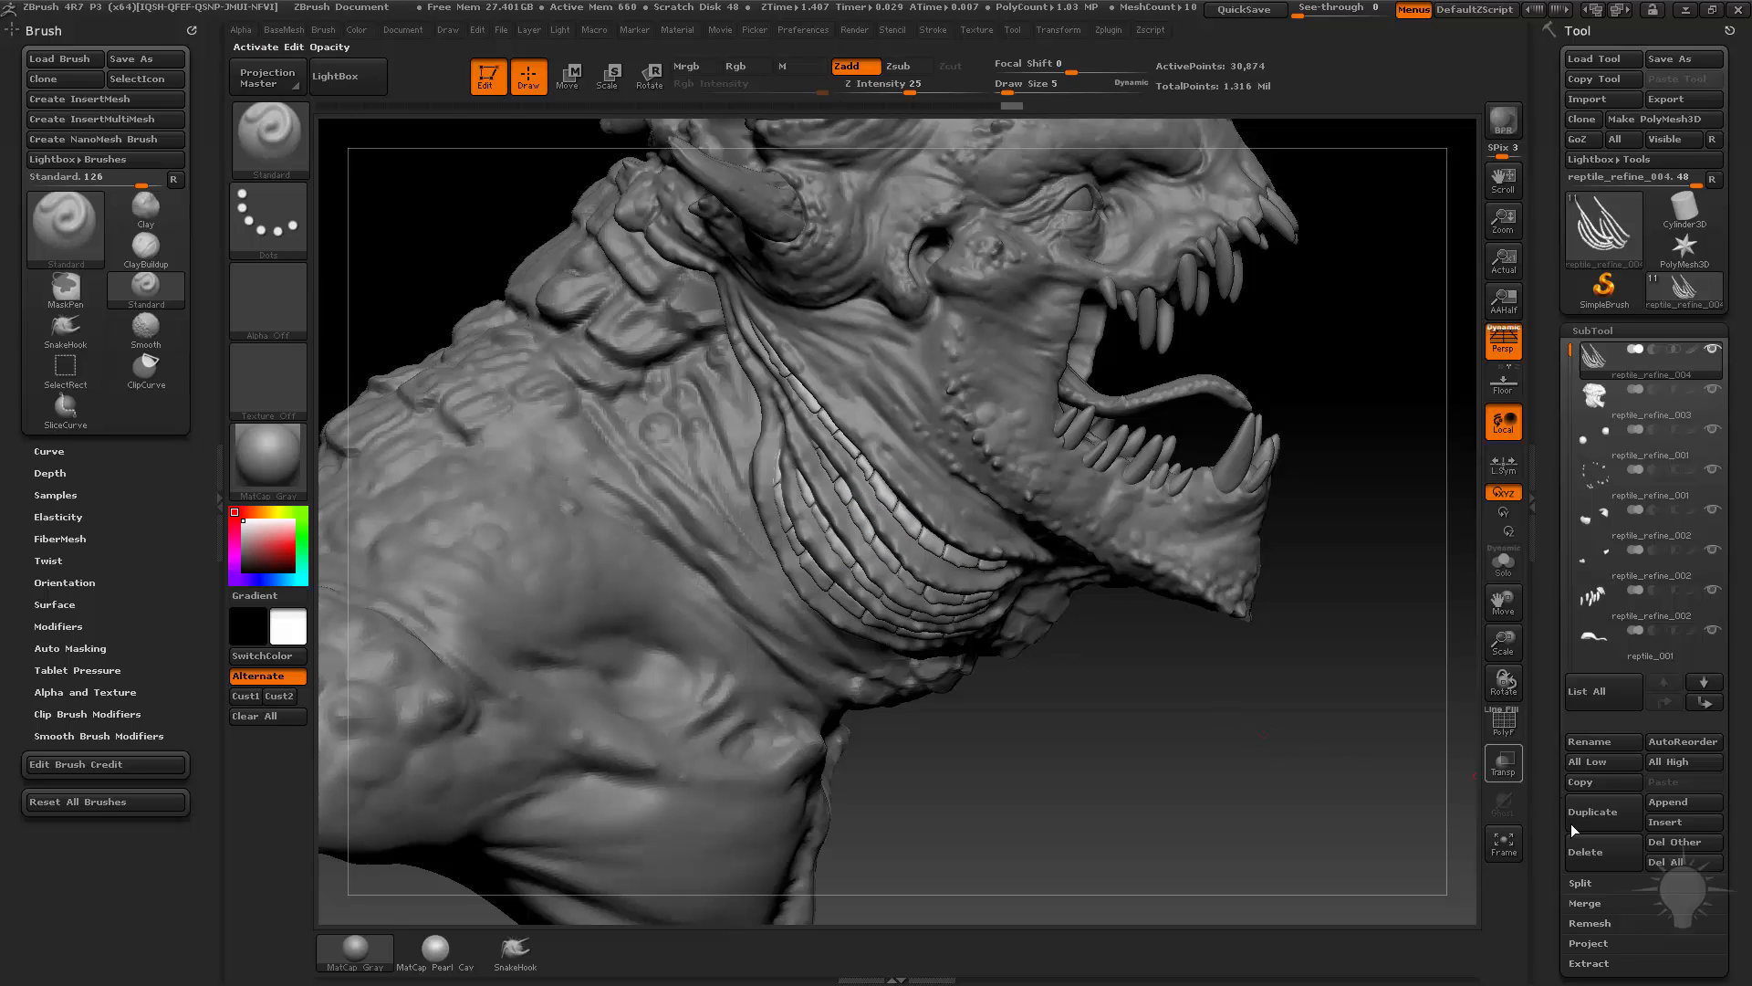
Delete the segmented neck strip subtool and clear the creature from the canvas
left_click(1585, 853)
left_click(1475, 894)
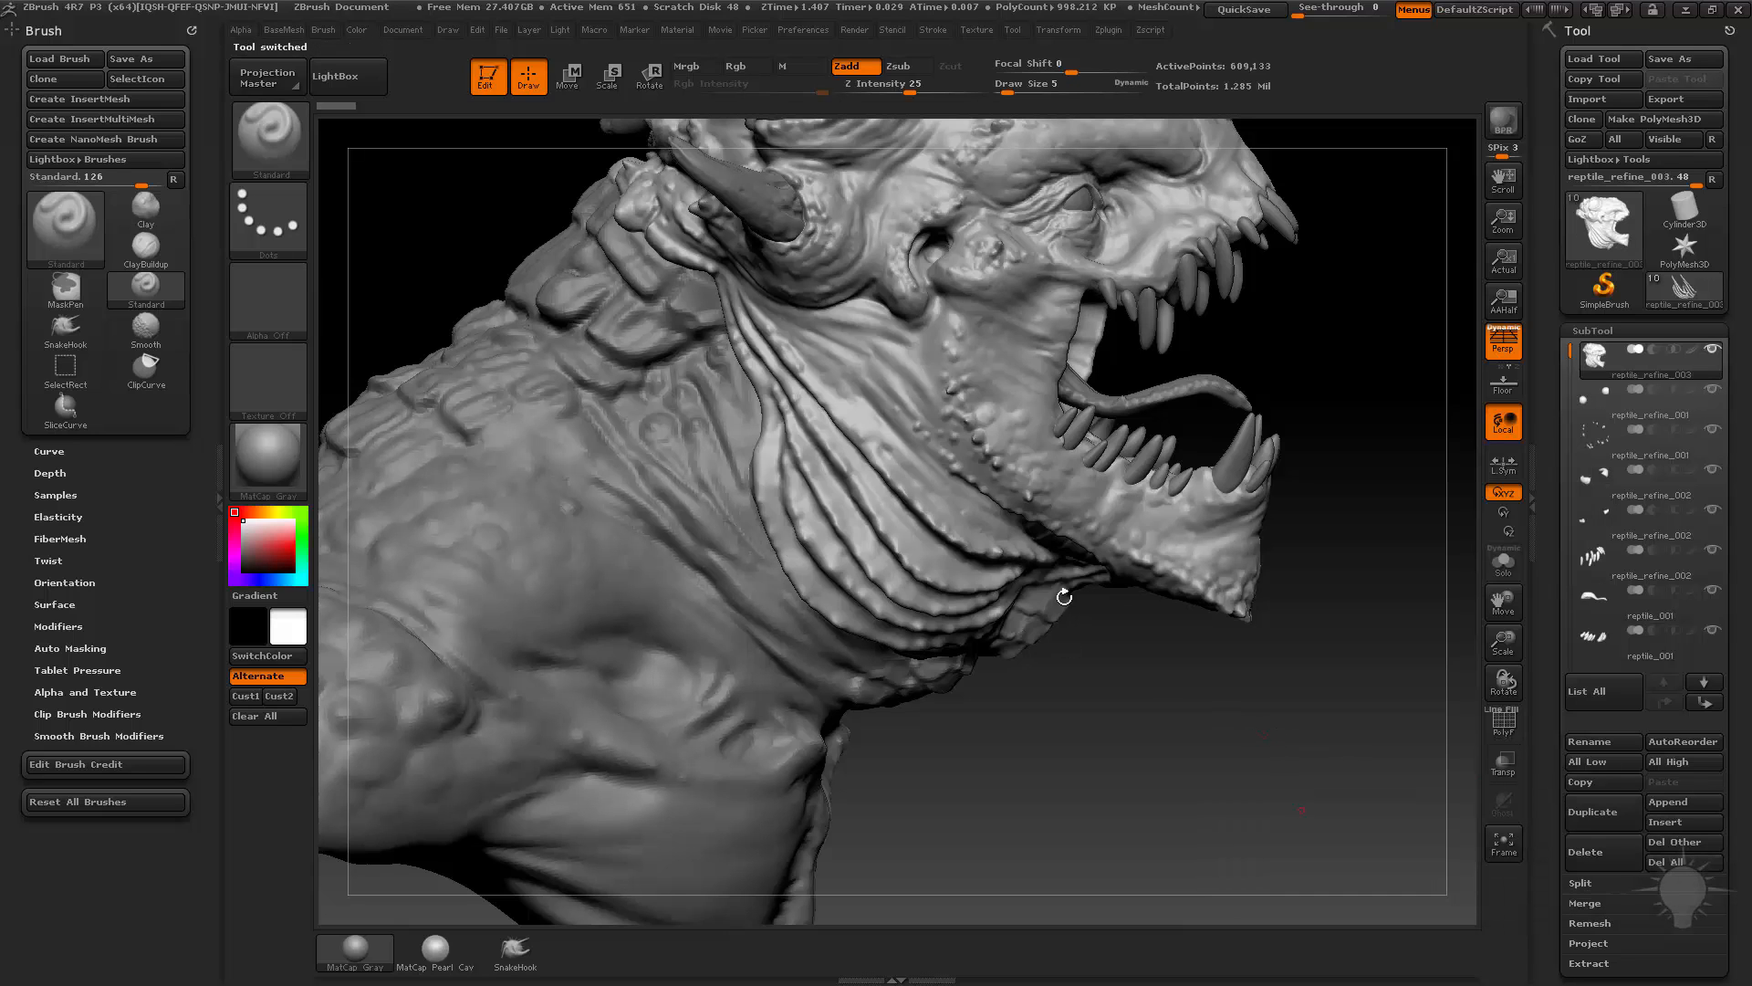
left_click(487, 76)
key("ctrl+n")
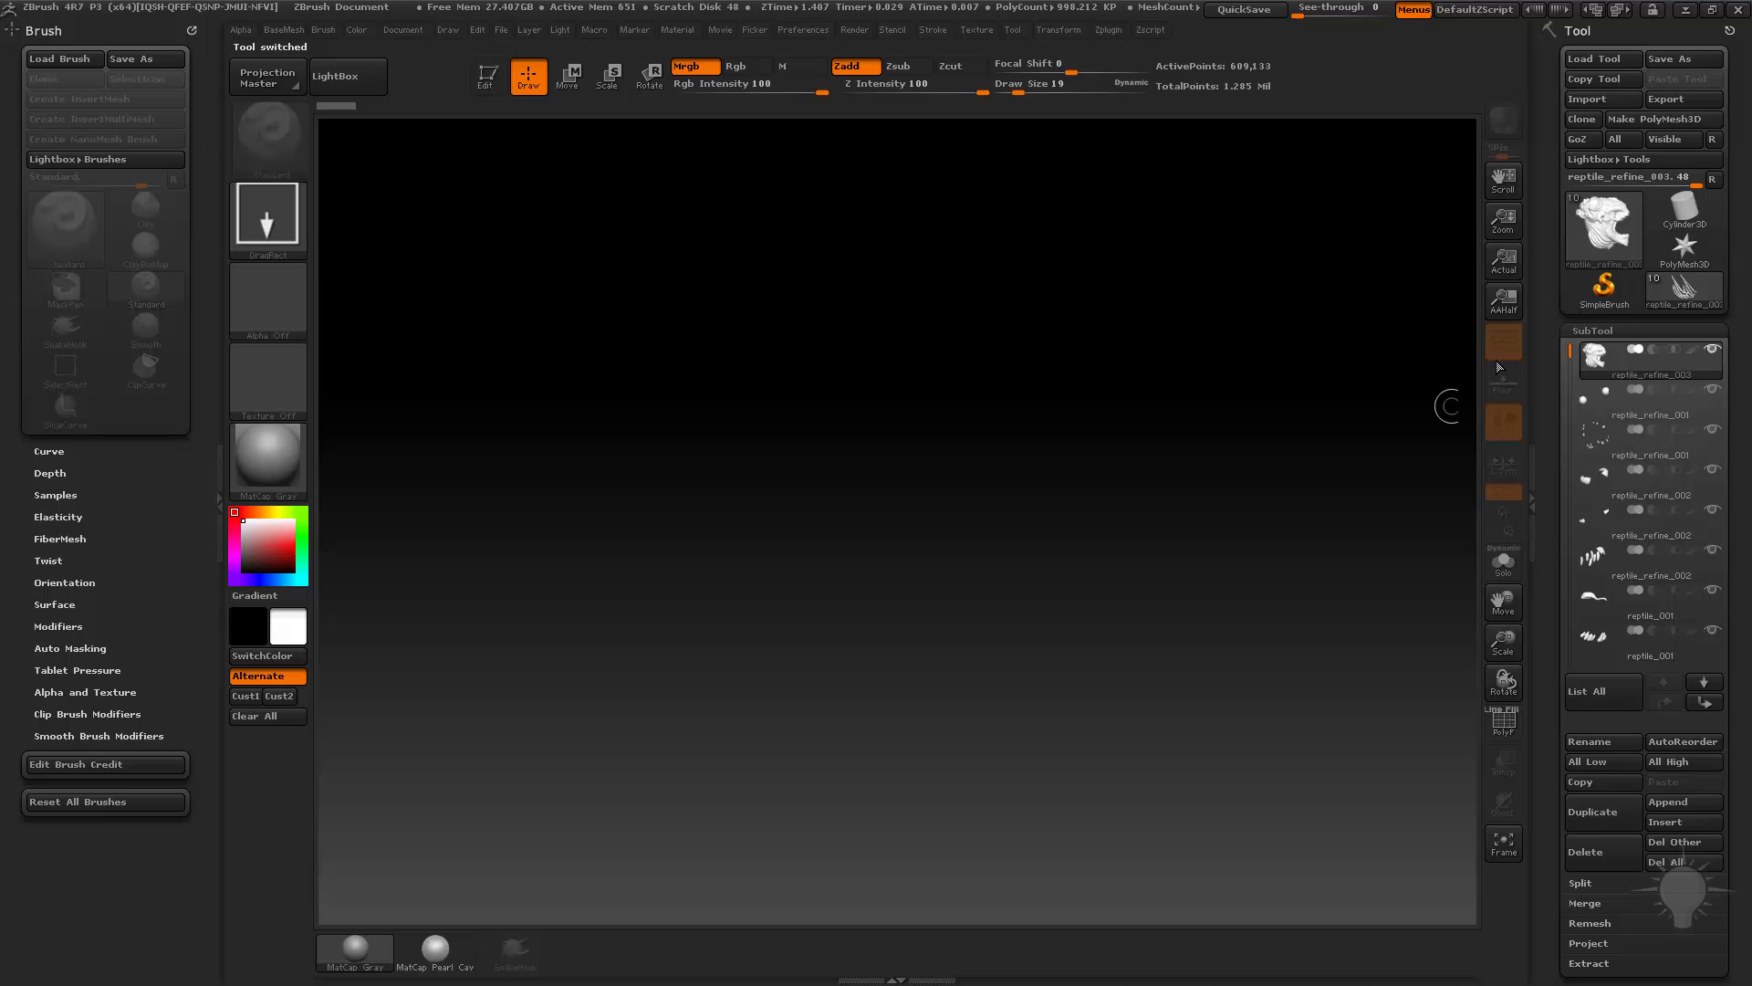
Draw a Cube3D primitive on the empty canvas and convert it to a PolyMesh3D for editing
left_click(1612, 289)
left_click(1610, 239)
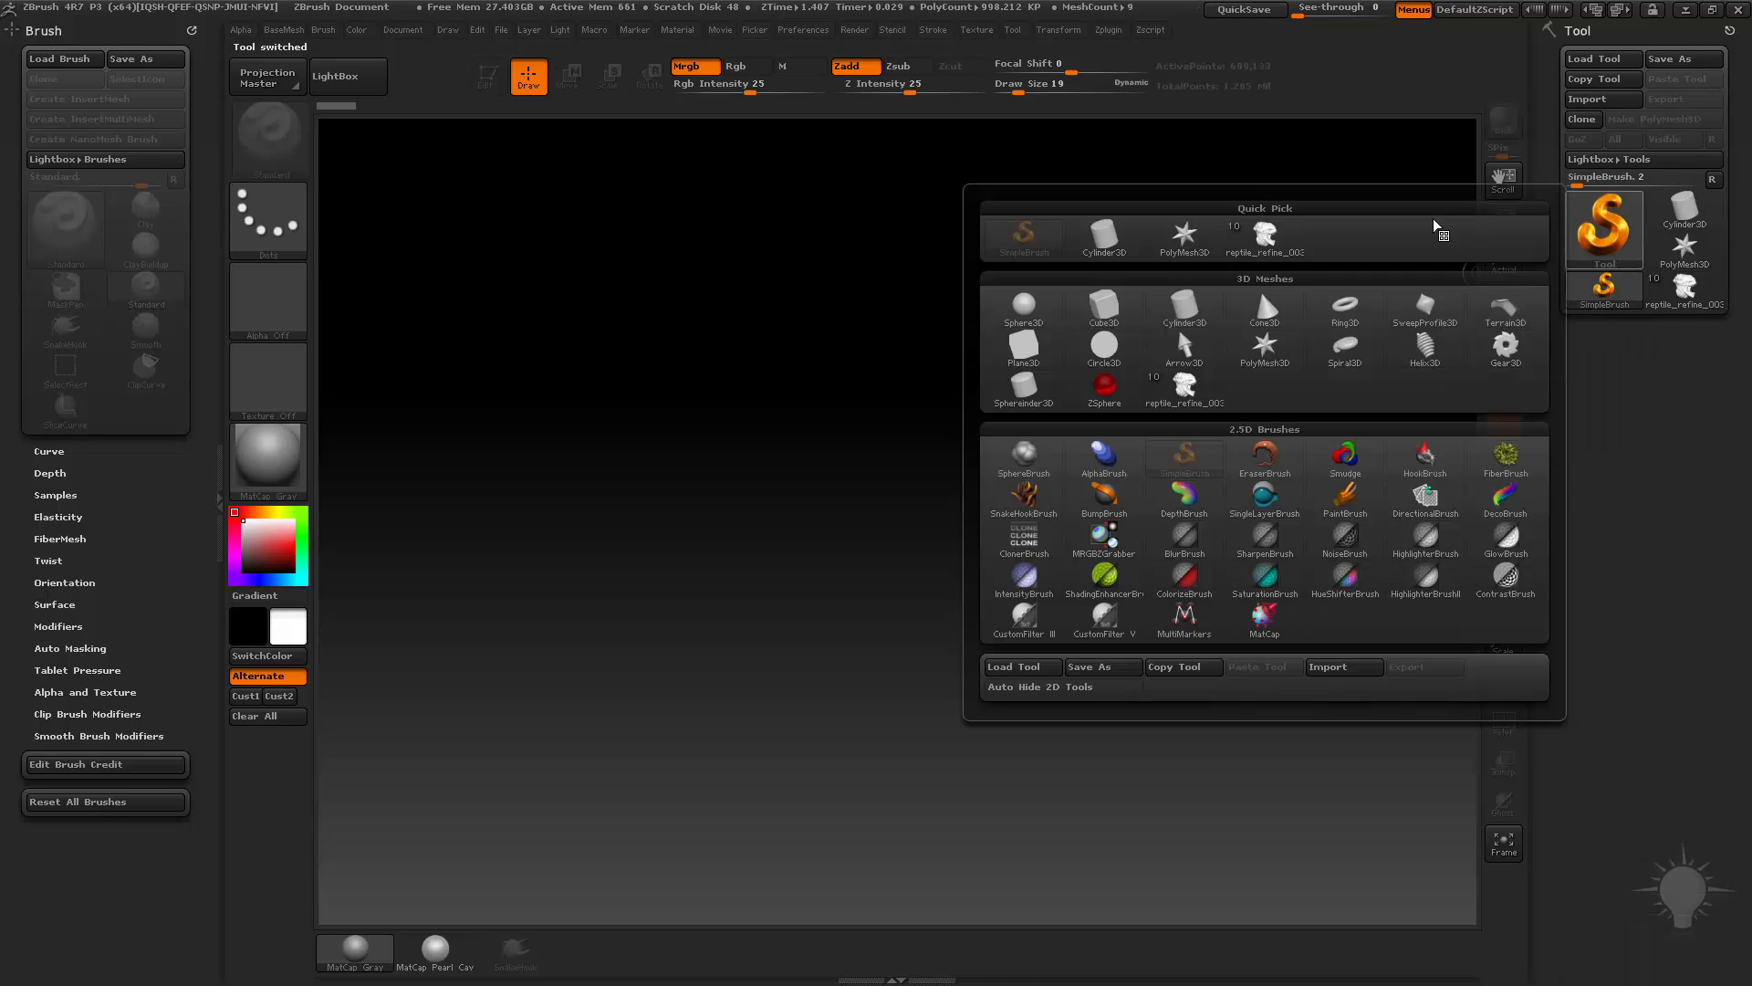
left_click(1023, 347)
left_click(1603, 230)
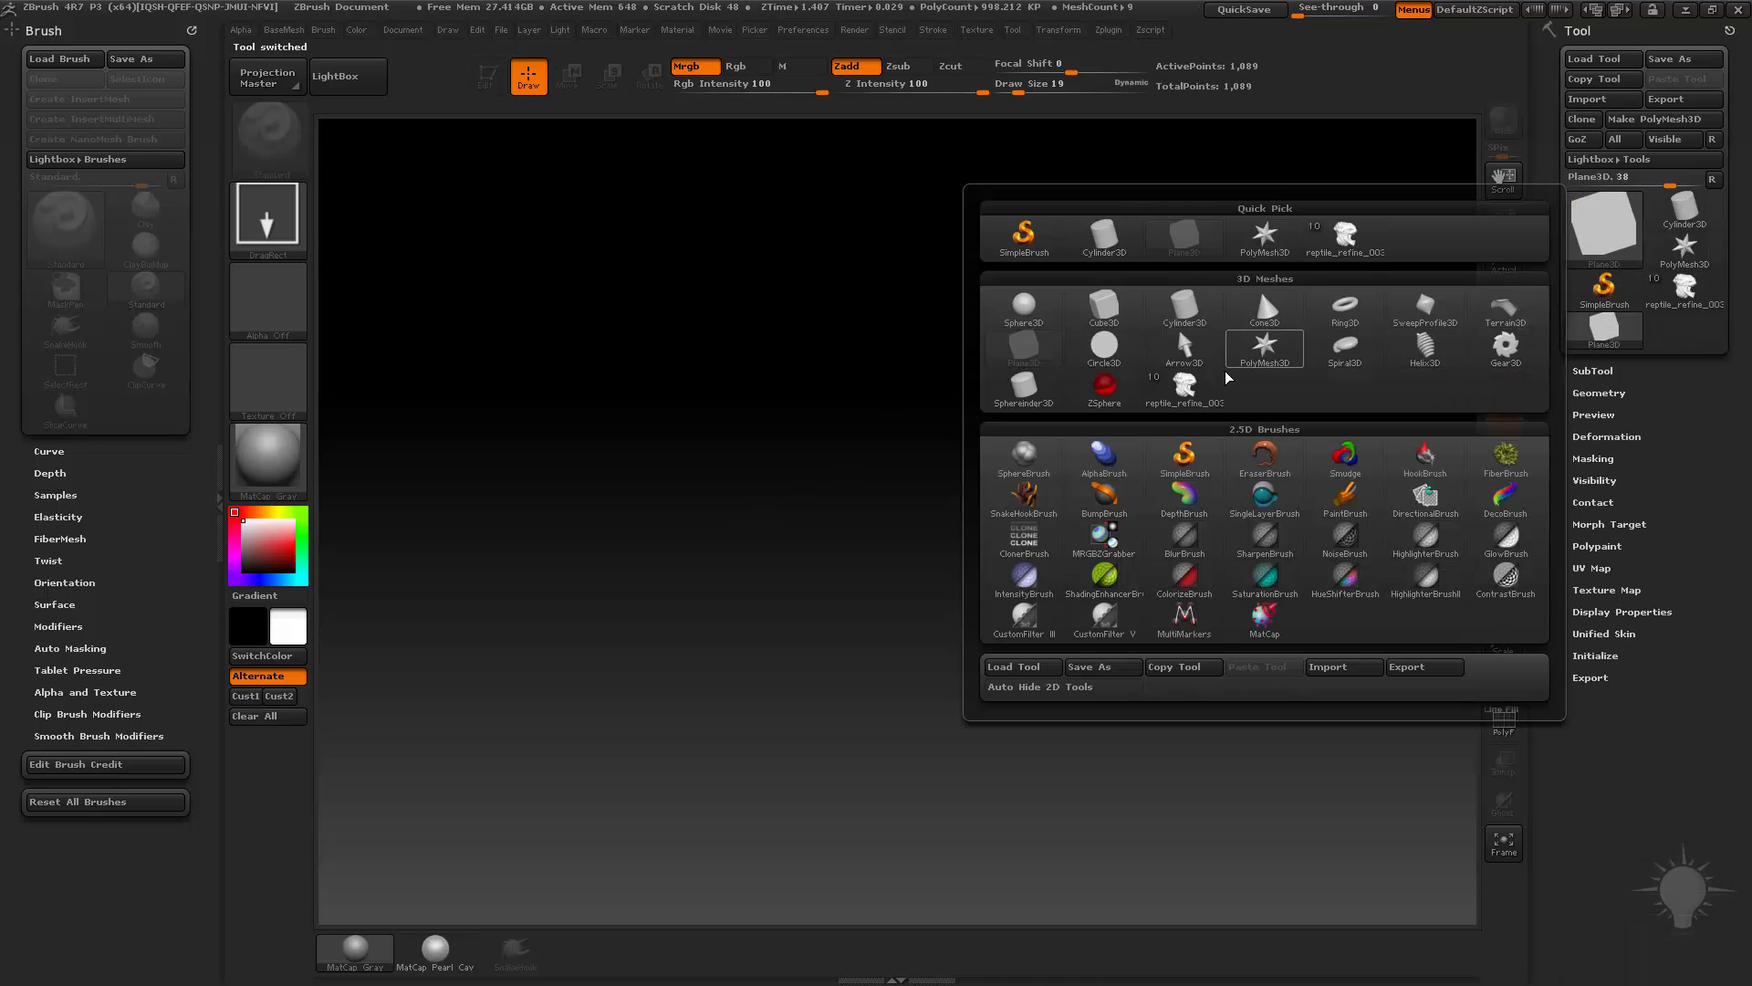
left_click(1102, 308)
left_click_drag(826, 545, 851, 644)
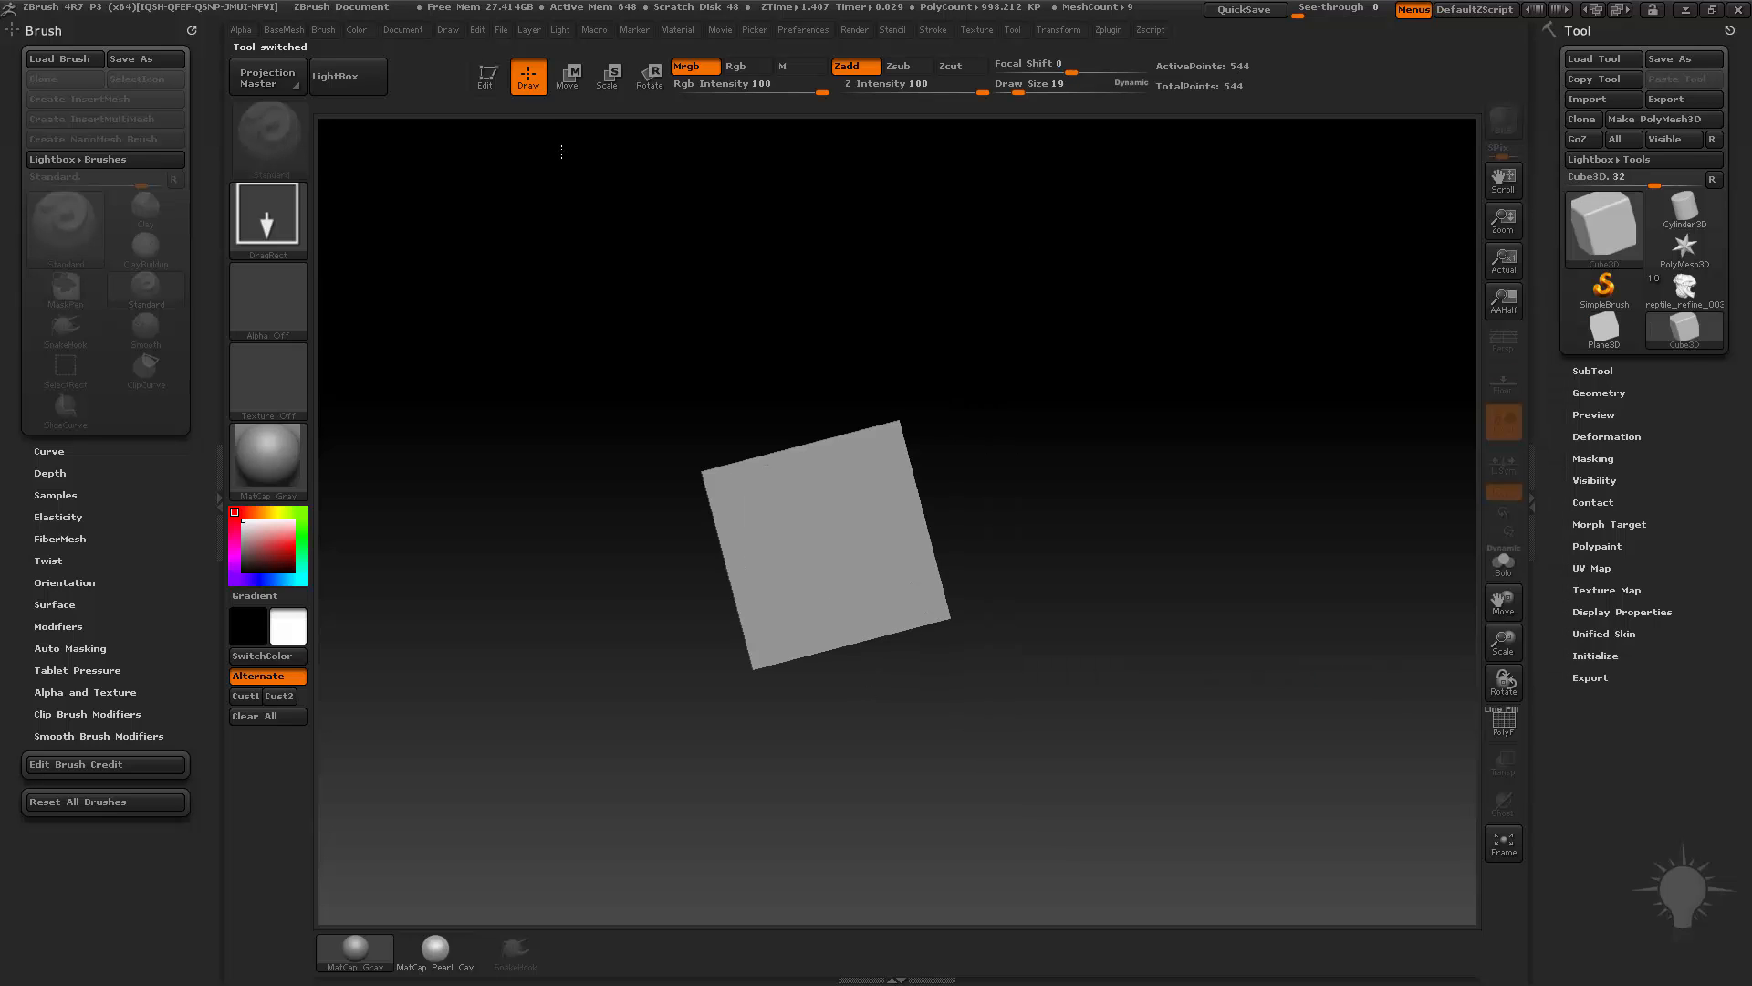
key("t")
left_click(1616, 121)
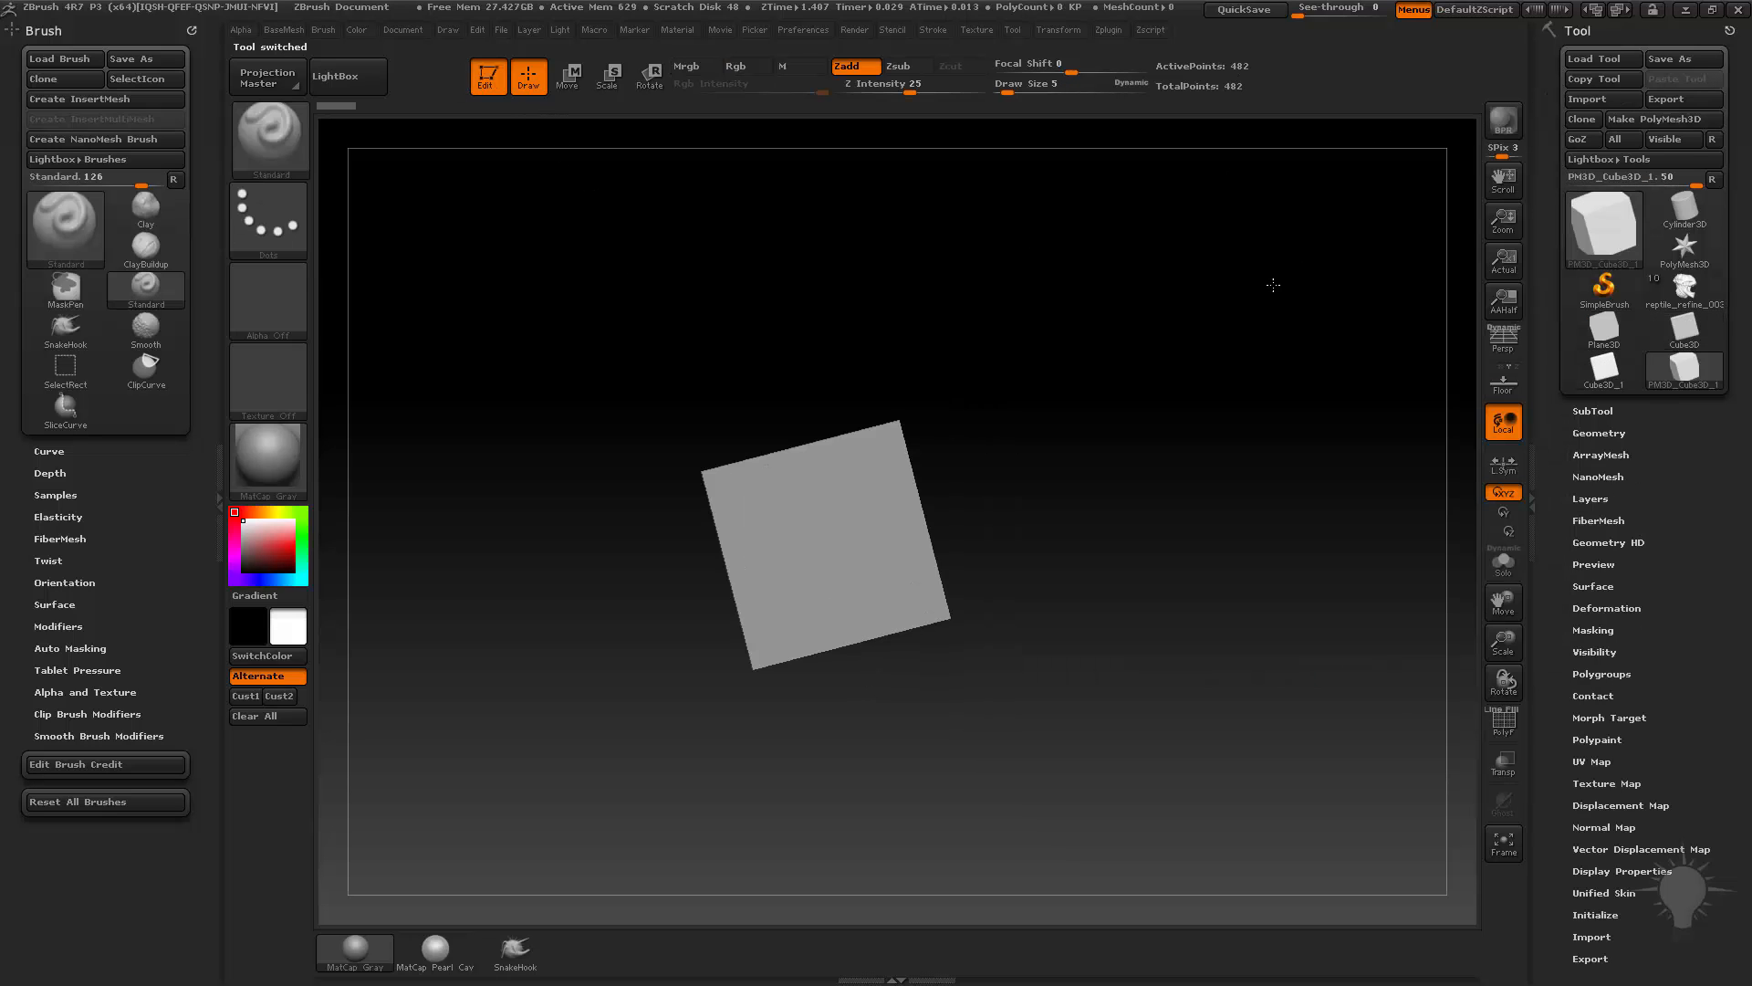
Flatten the cube into a thin plate with the Transpose tool
left_click_drag(1272, 282, 1021, 490, "shift")
key("w")
mouse_move(897, 545)
left_mouse_down()
mouse_move(897, 378)
mouse_move(902, 540)
mouse_move(901, 523)
left_mouse_up()
key("ctrl+z")
key("q")
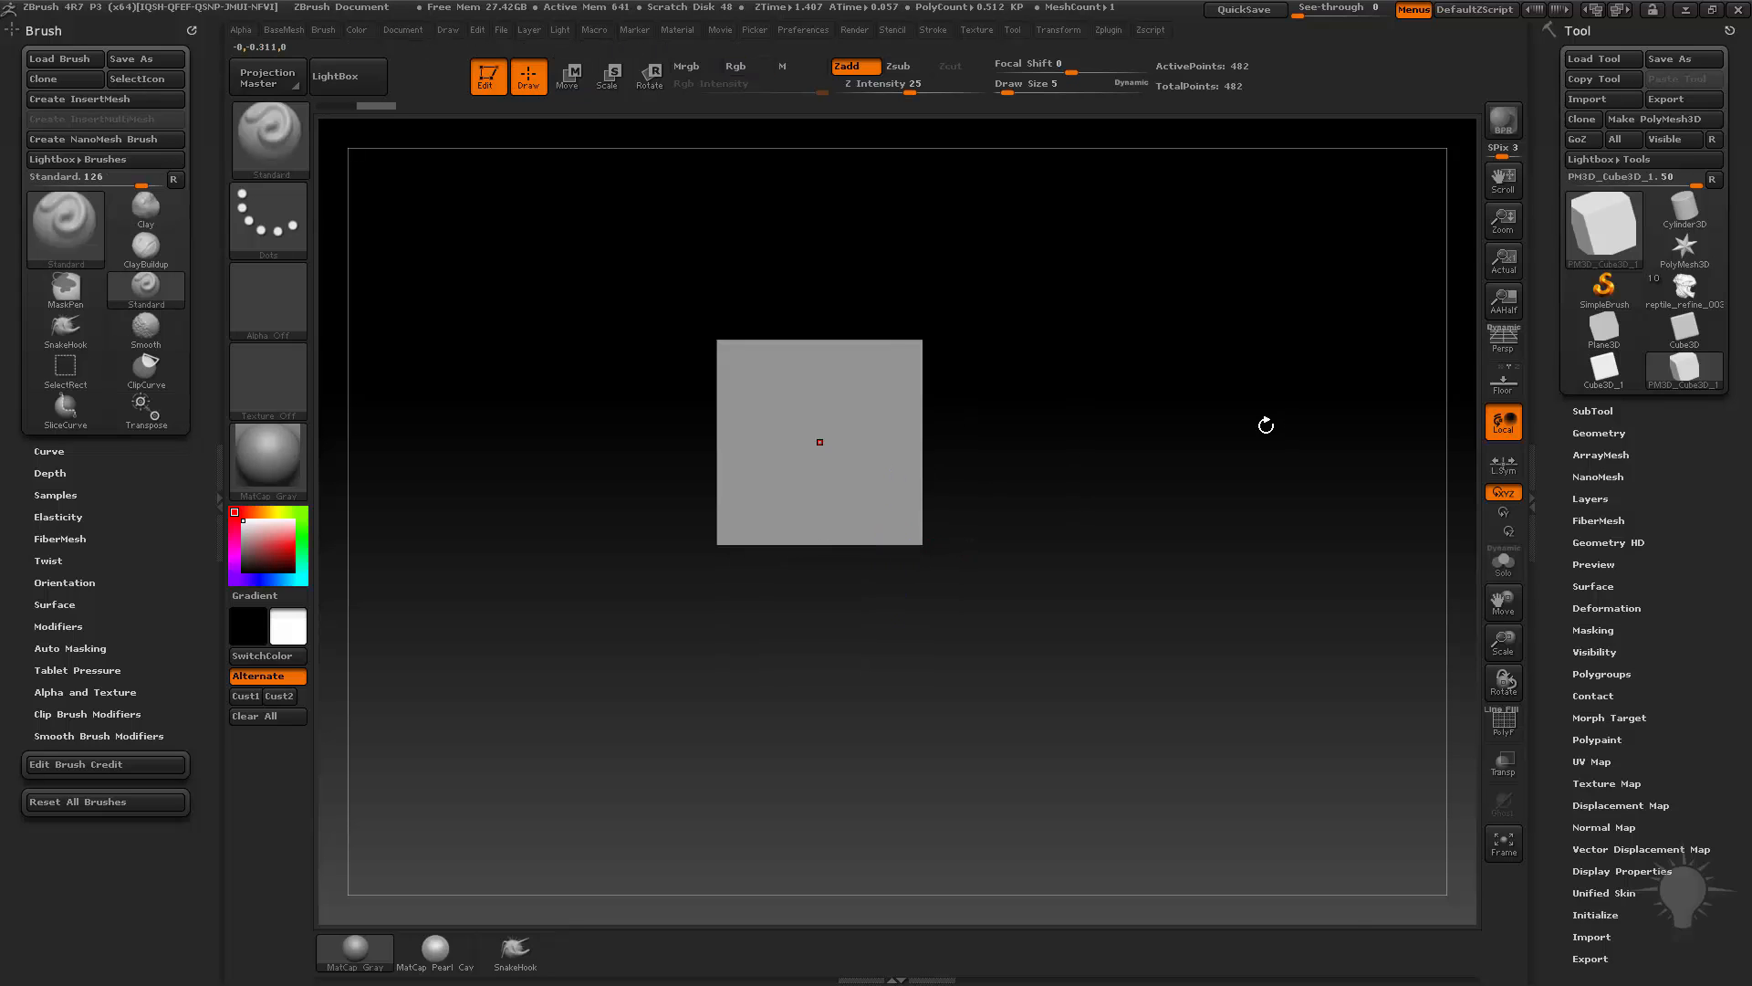
key("space")
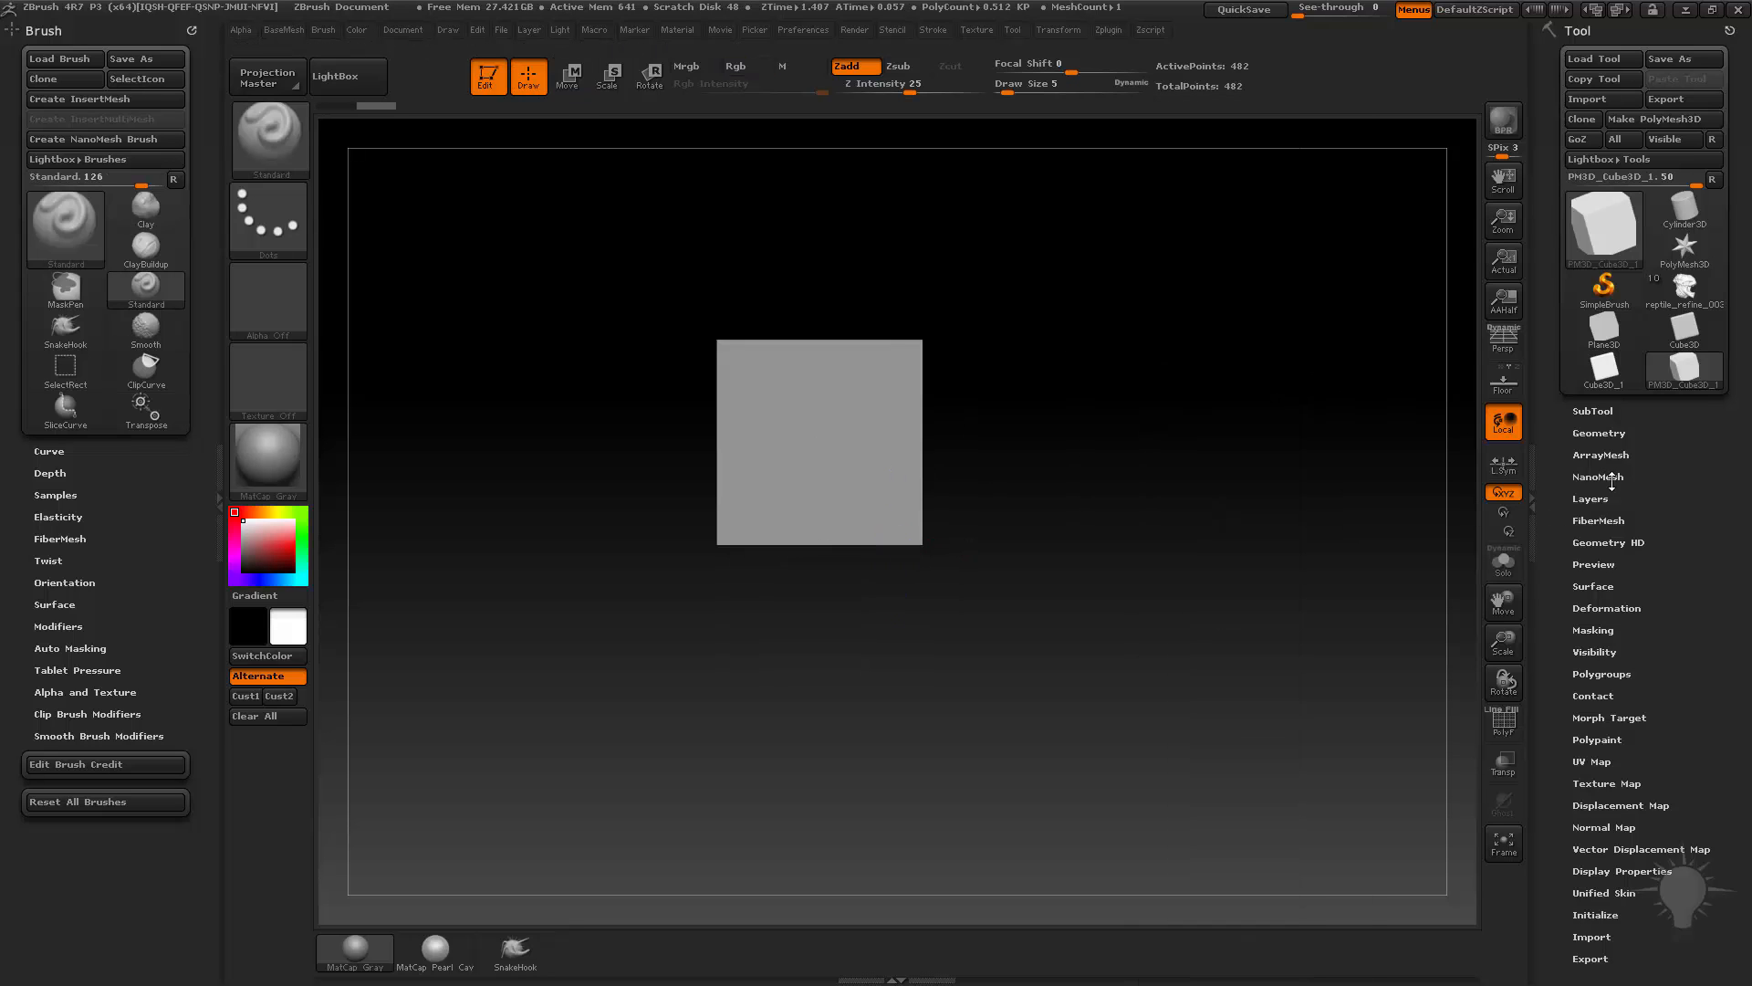
Remesh the thin plate with DynaMesh at resolution 88 with Project turned off
left_click(1598, 433, "shift")
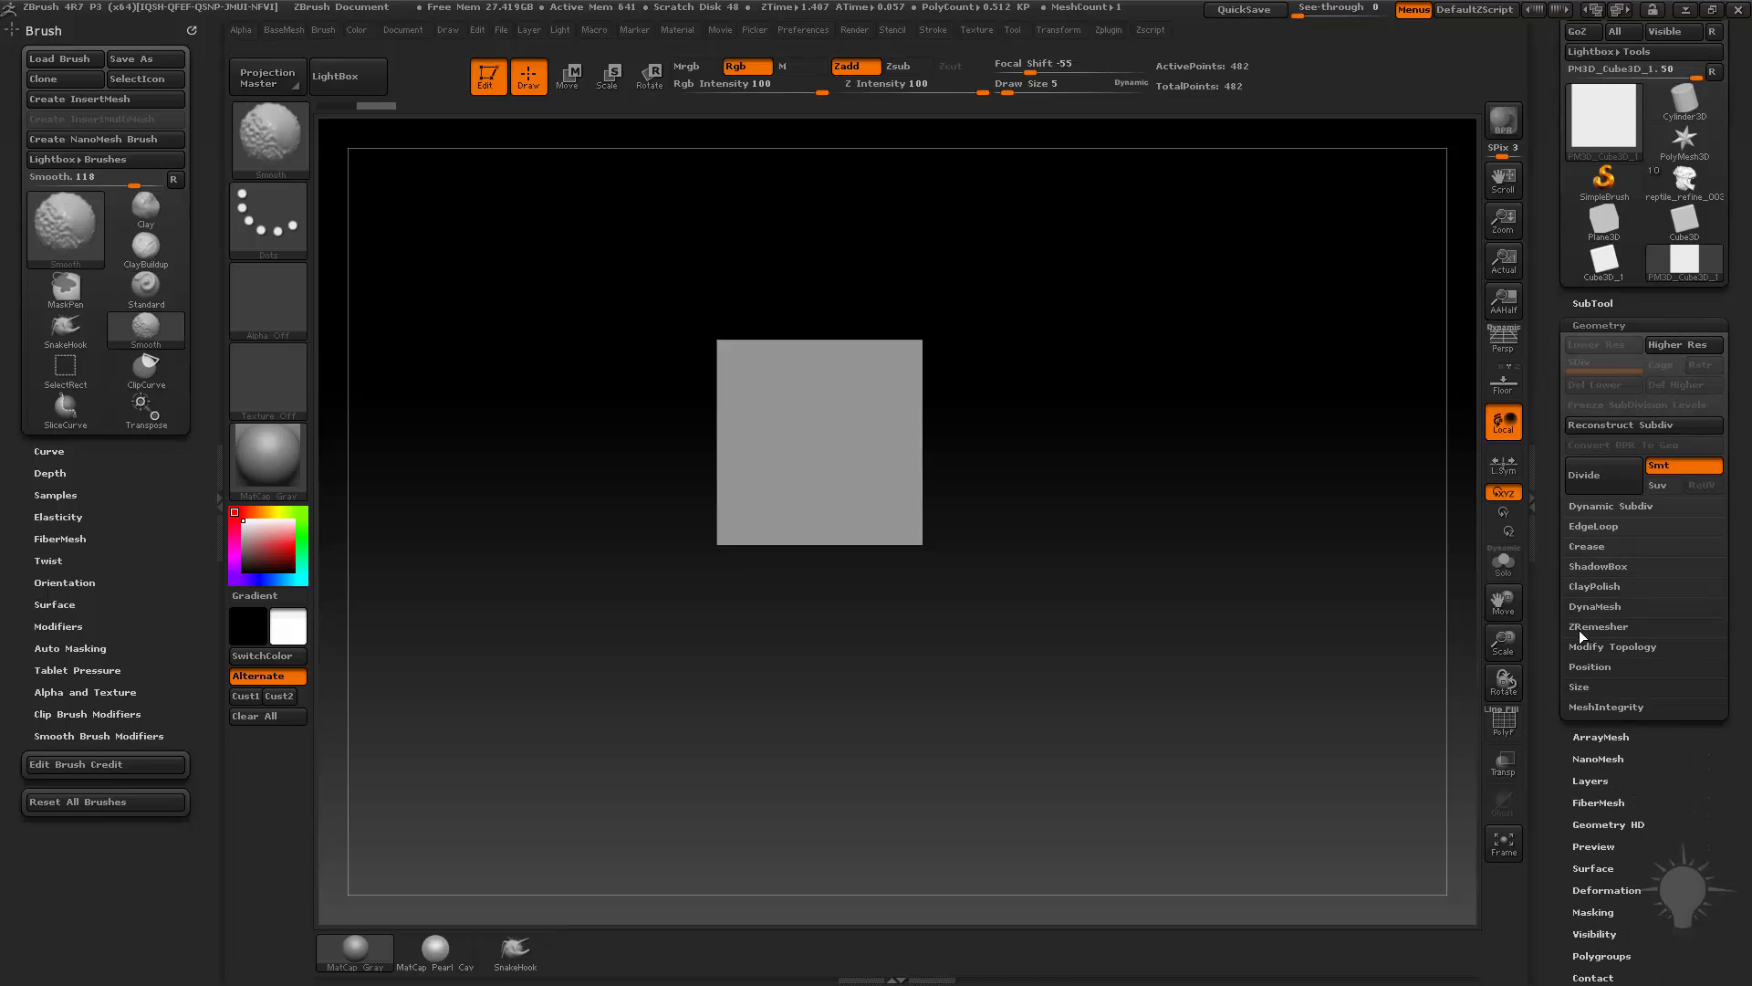
left_click(1596, 606)
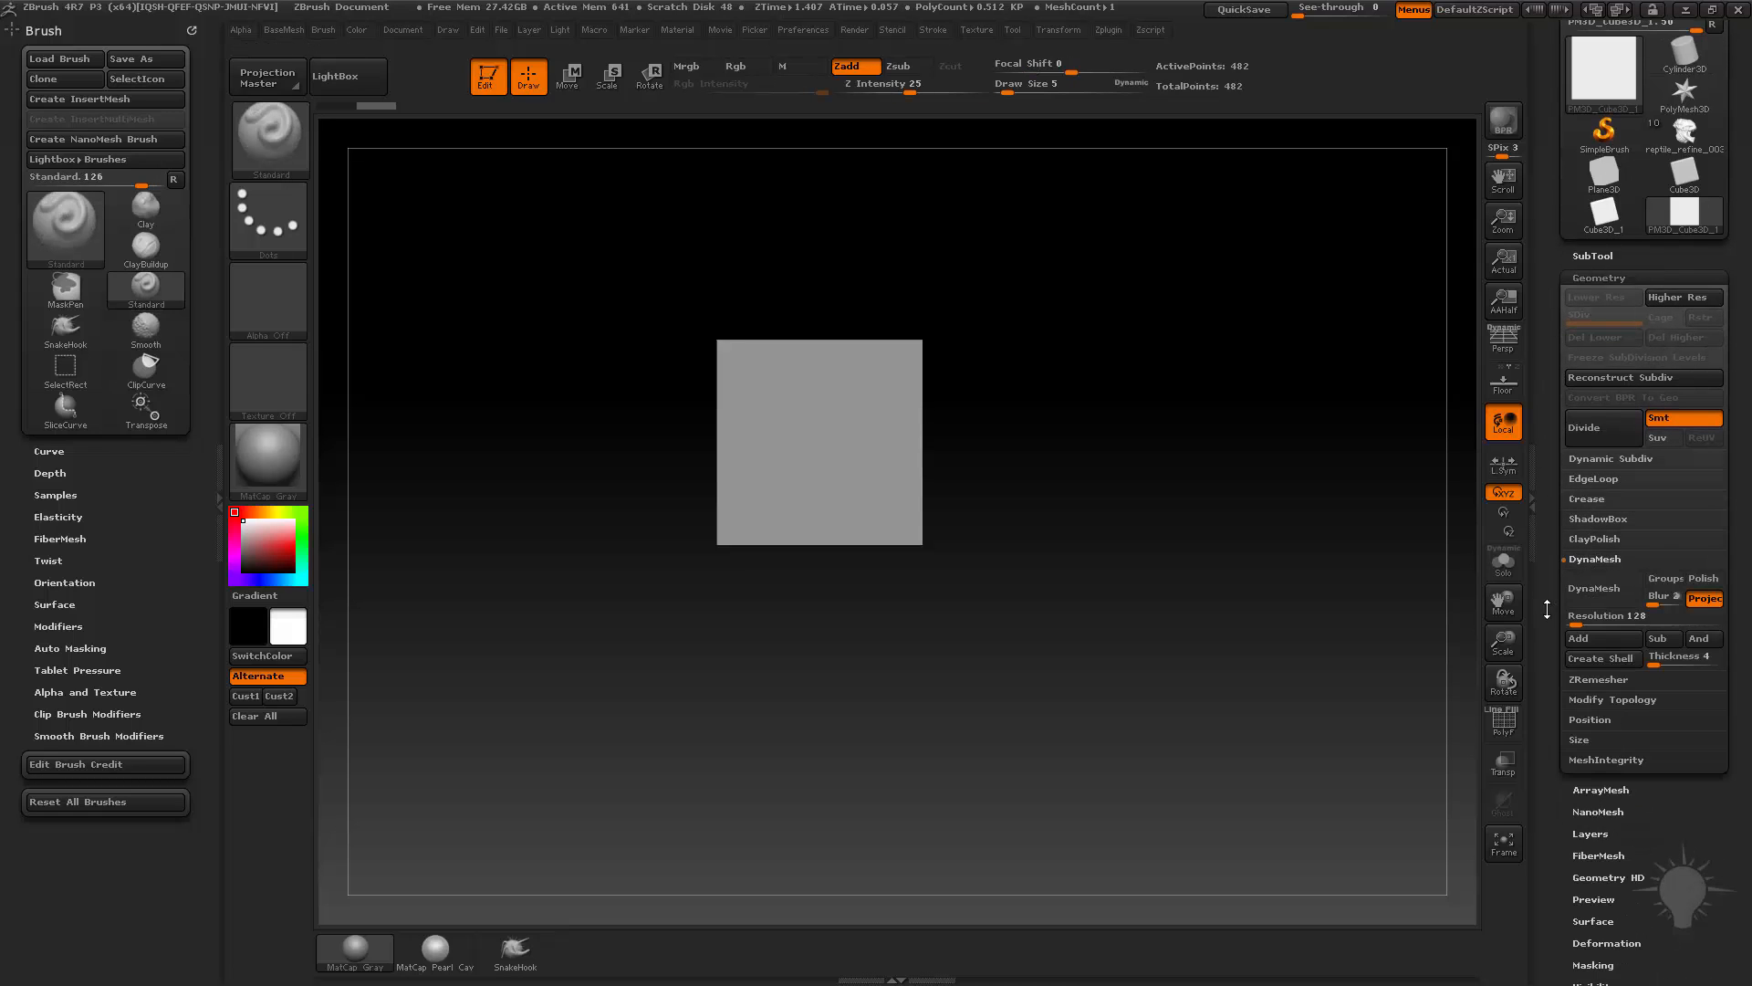
left_click_drag(1547, 610, 1548, 561)
left_click(1699, 551)
left_click_drag(1663, 548, 1572, 573)
left_click(1595, 539)
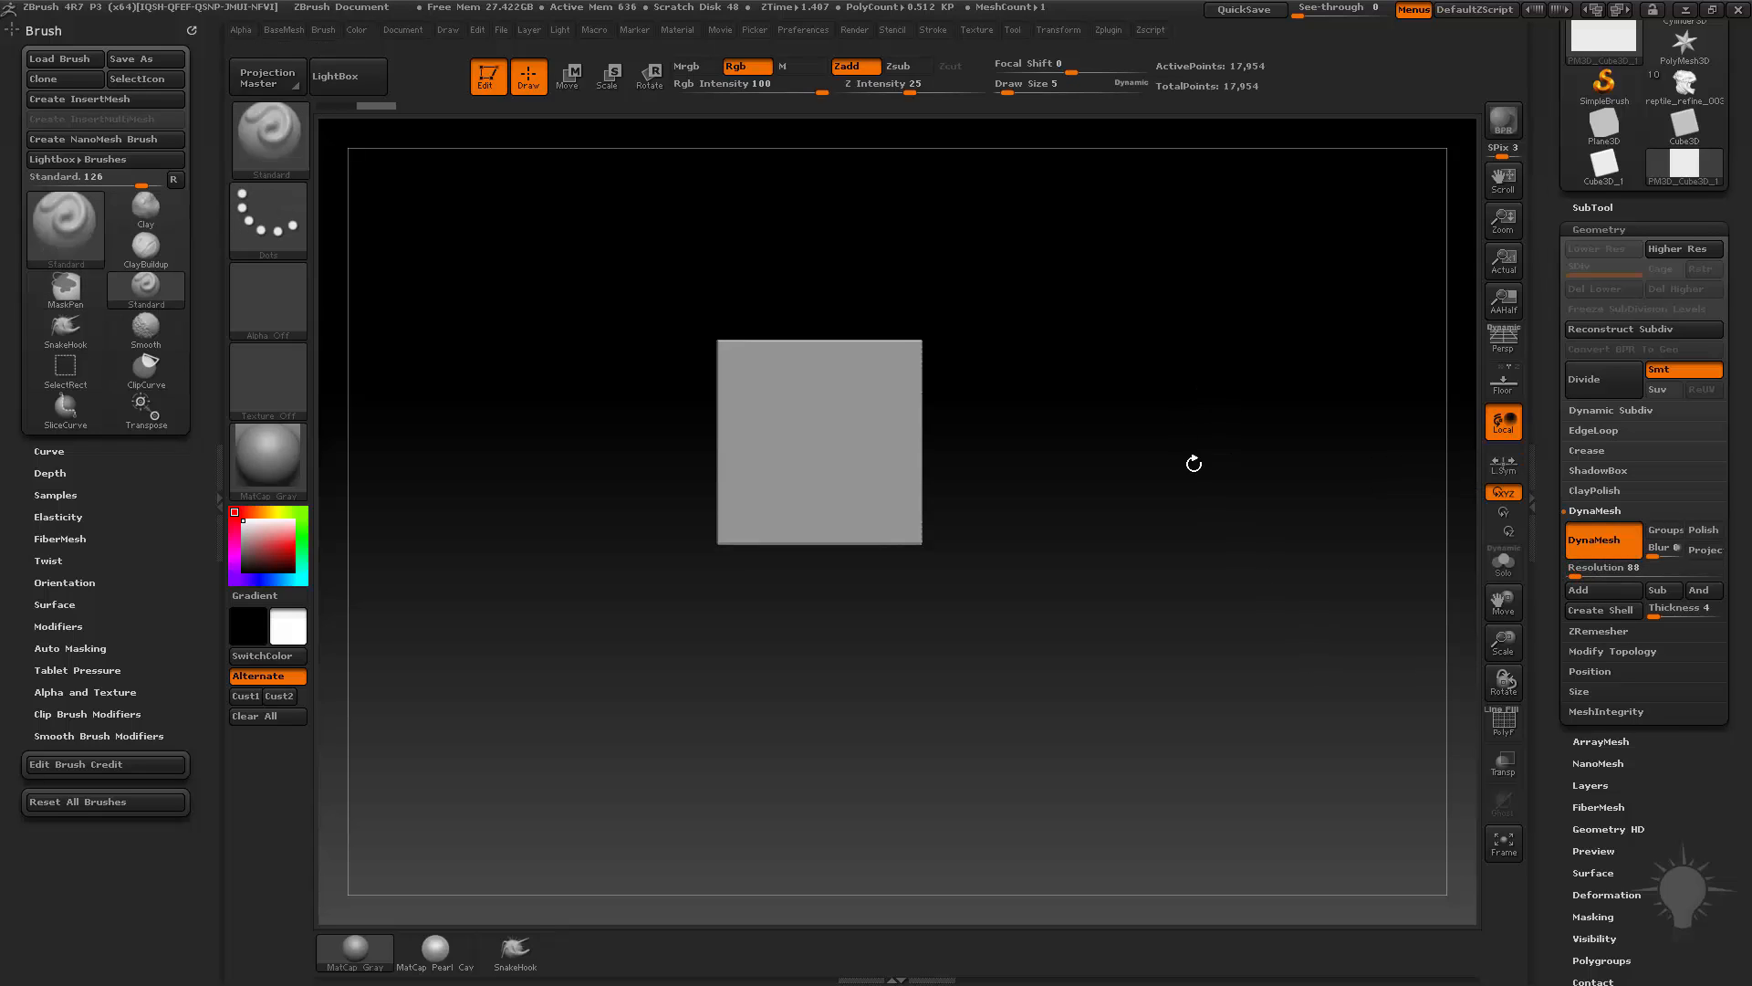
Clip the plate's upper corners symmetrically with ClipCurve so that it tapers toward a blunt tip
left_click_drag(1194, 463, 900, 394)
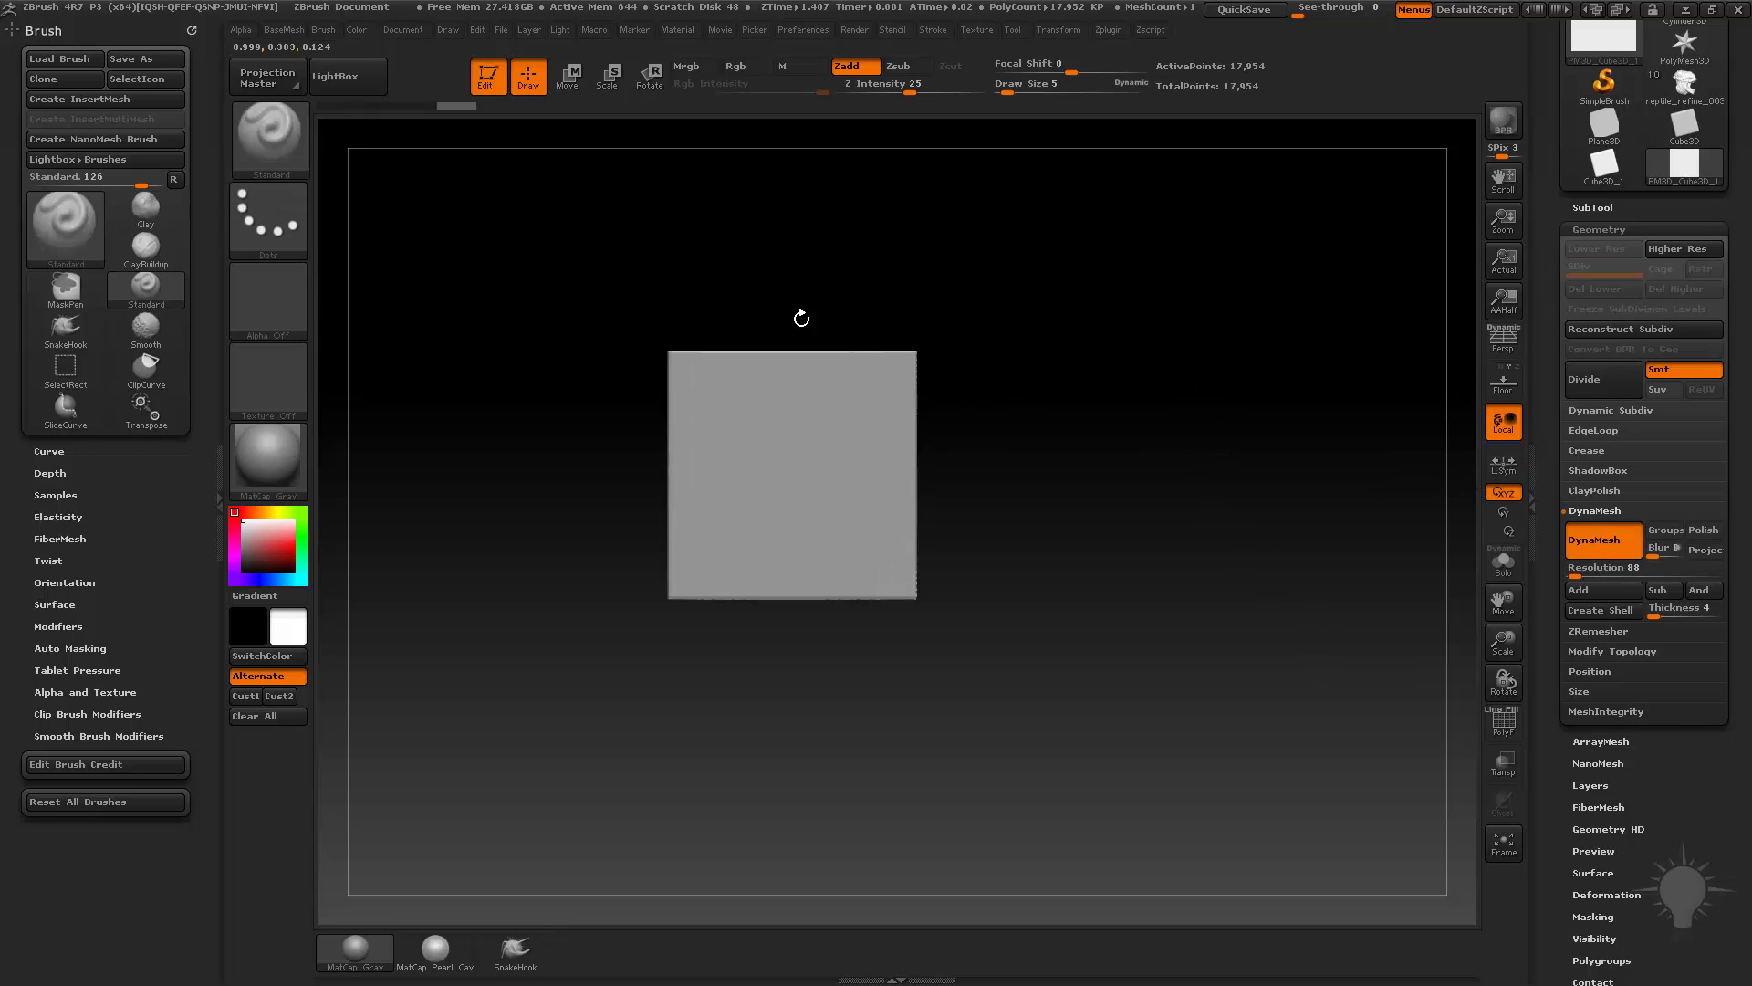
left_click(297, 137, "ctrl+shift")
left_click(375, 155)
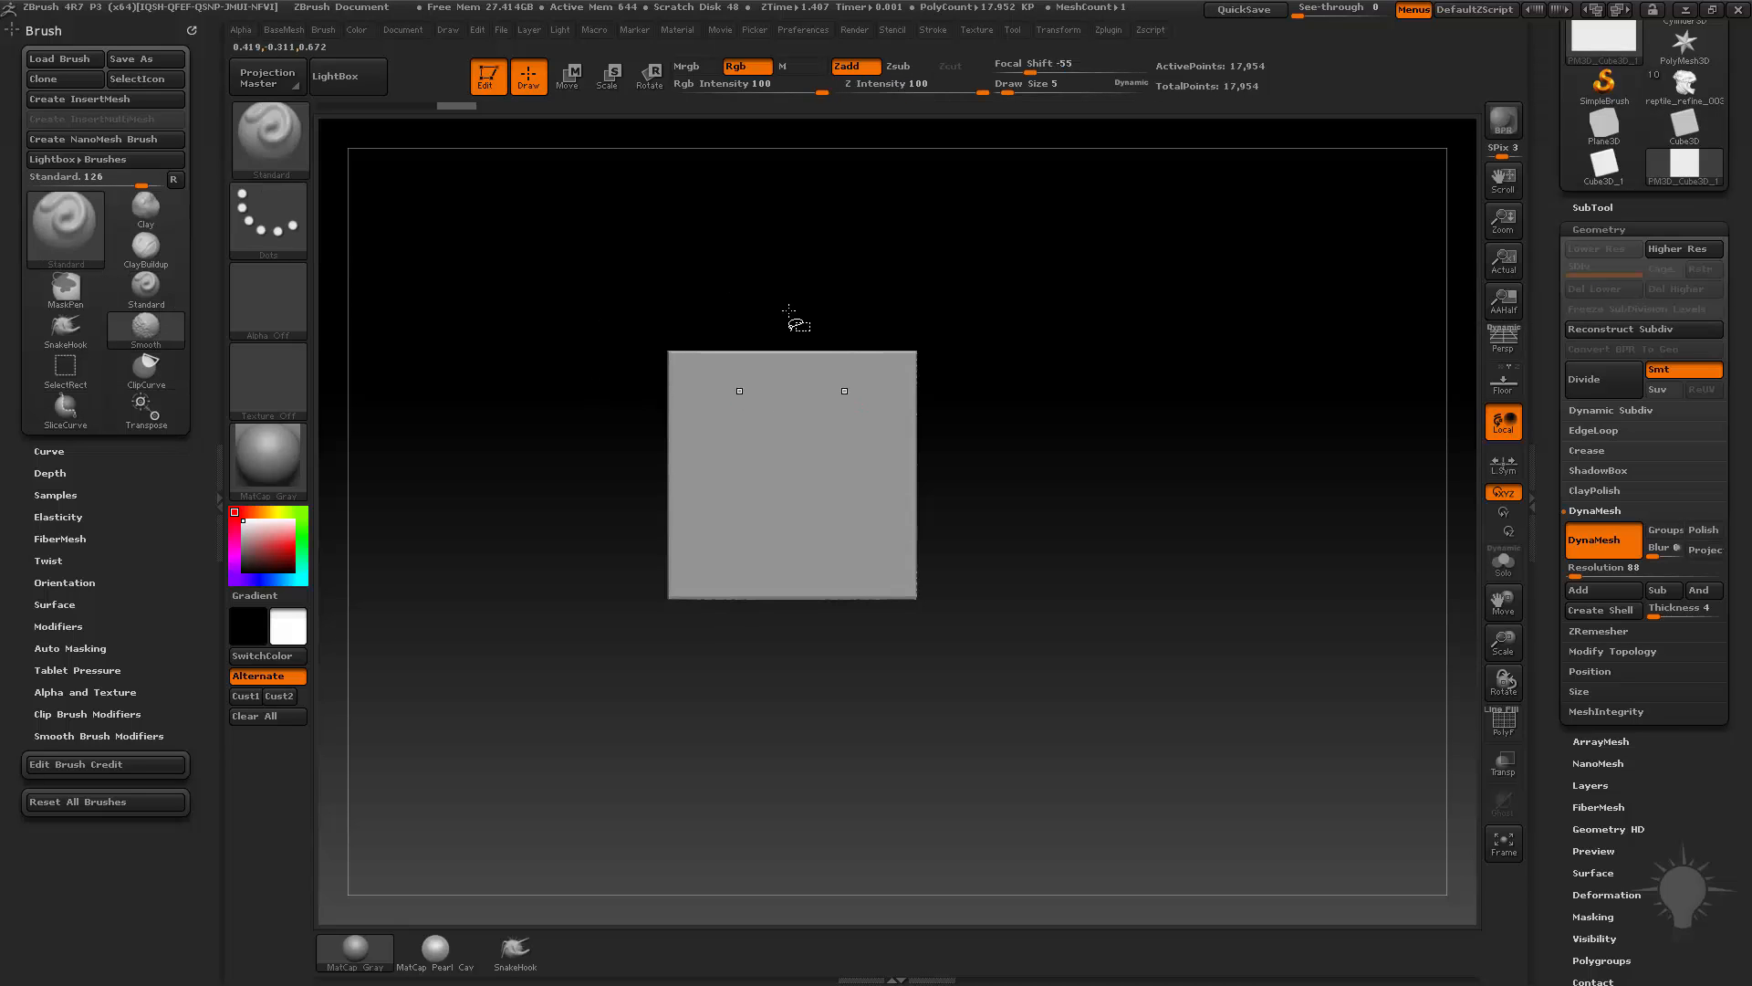
mouse_move(786, 202)
left_mouse_down()
mouse_move(840, 380)
mouse_move(868, 411)
mouse_move(798, 436)
mouse_move(839, 416)
mouse_move(940, 621)
mouse_move(873, 755)
mouse_move(902, 784)
left_mouse_up()
left_click_drag(794, 282, 981, 516, "ctrl+shift")
left_click_drag(1076, 438, 1033, 382)
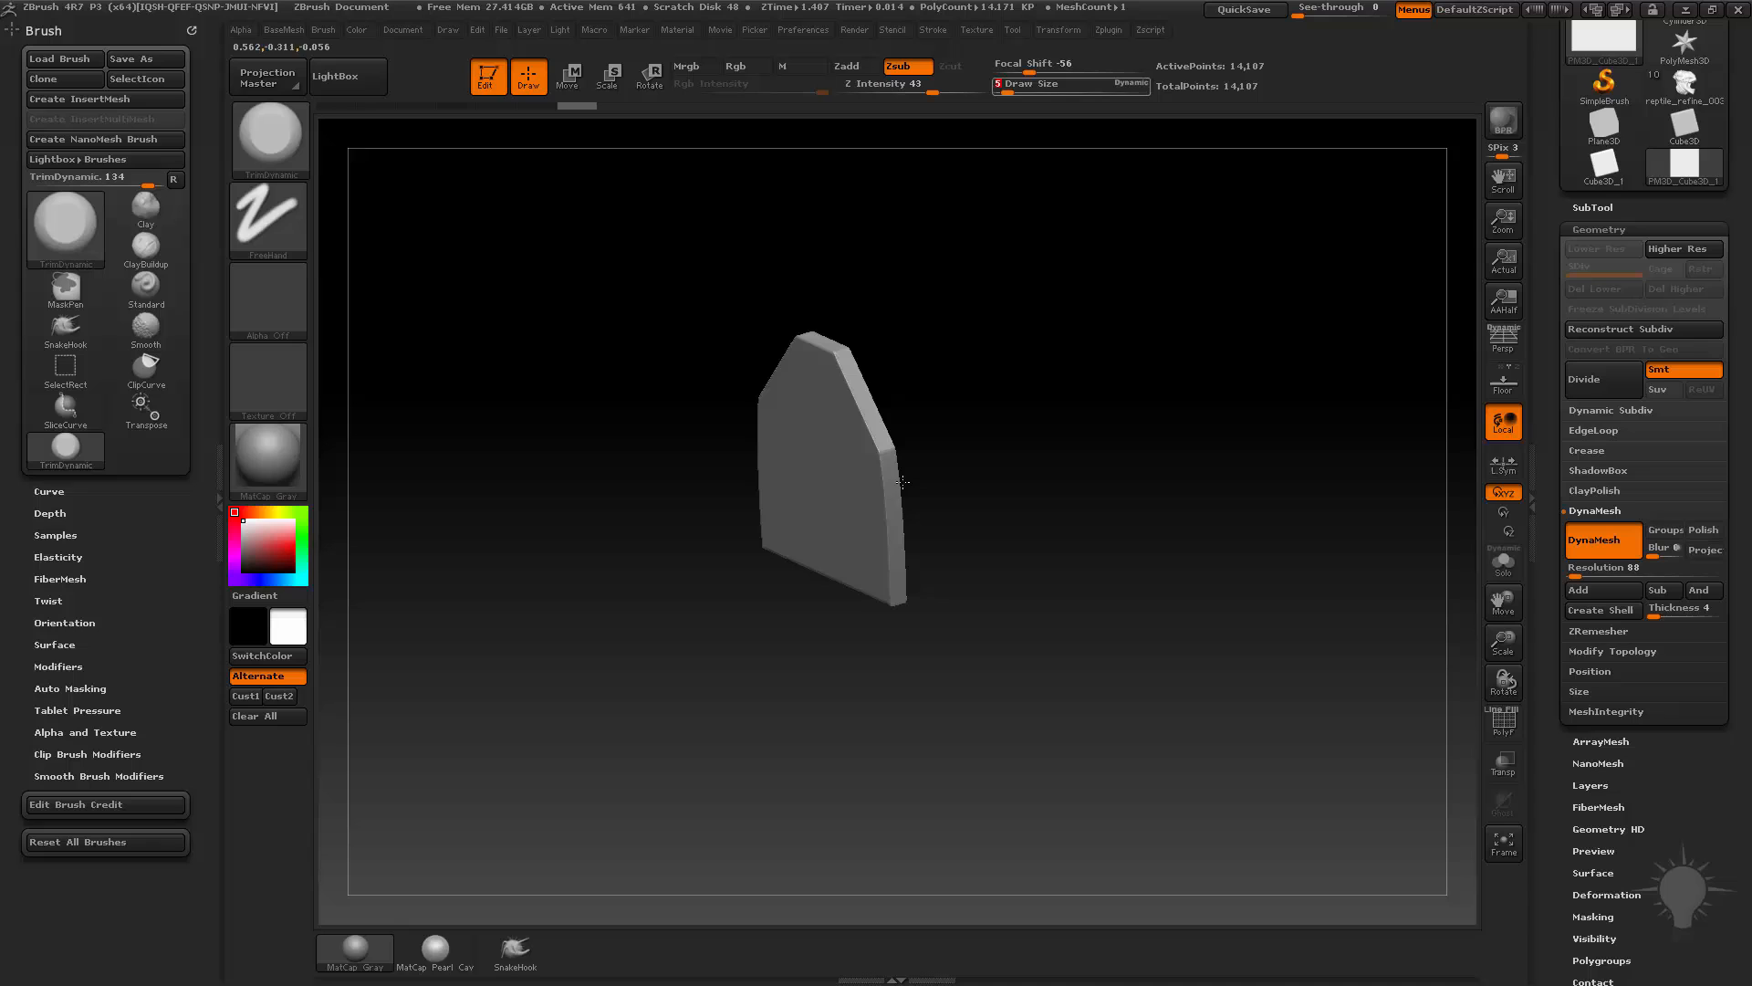
Set the TrimDynamic draw size to 203 and turn on the Align Cursor To Surface preference
key("s")
key("s")
left_click_drag(899, 469, 938, 469)
key("s")
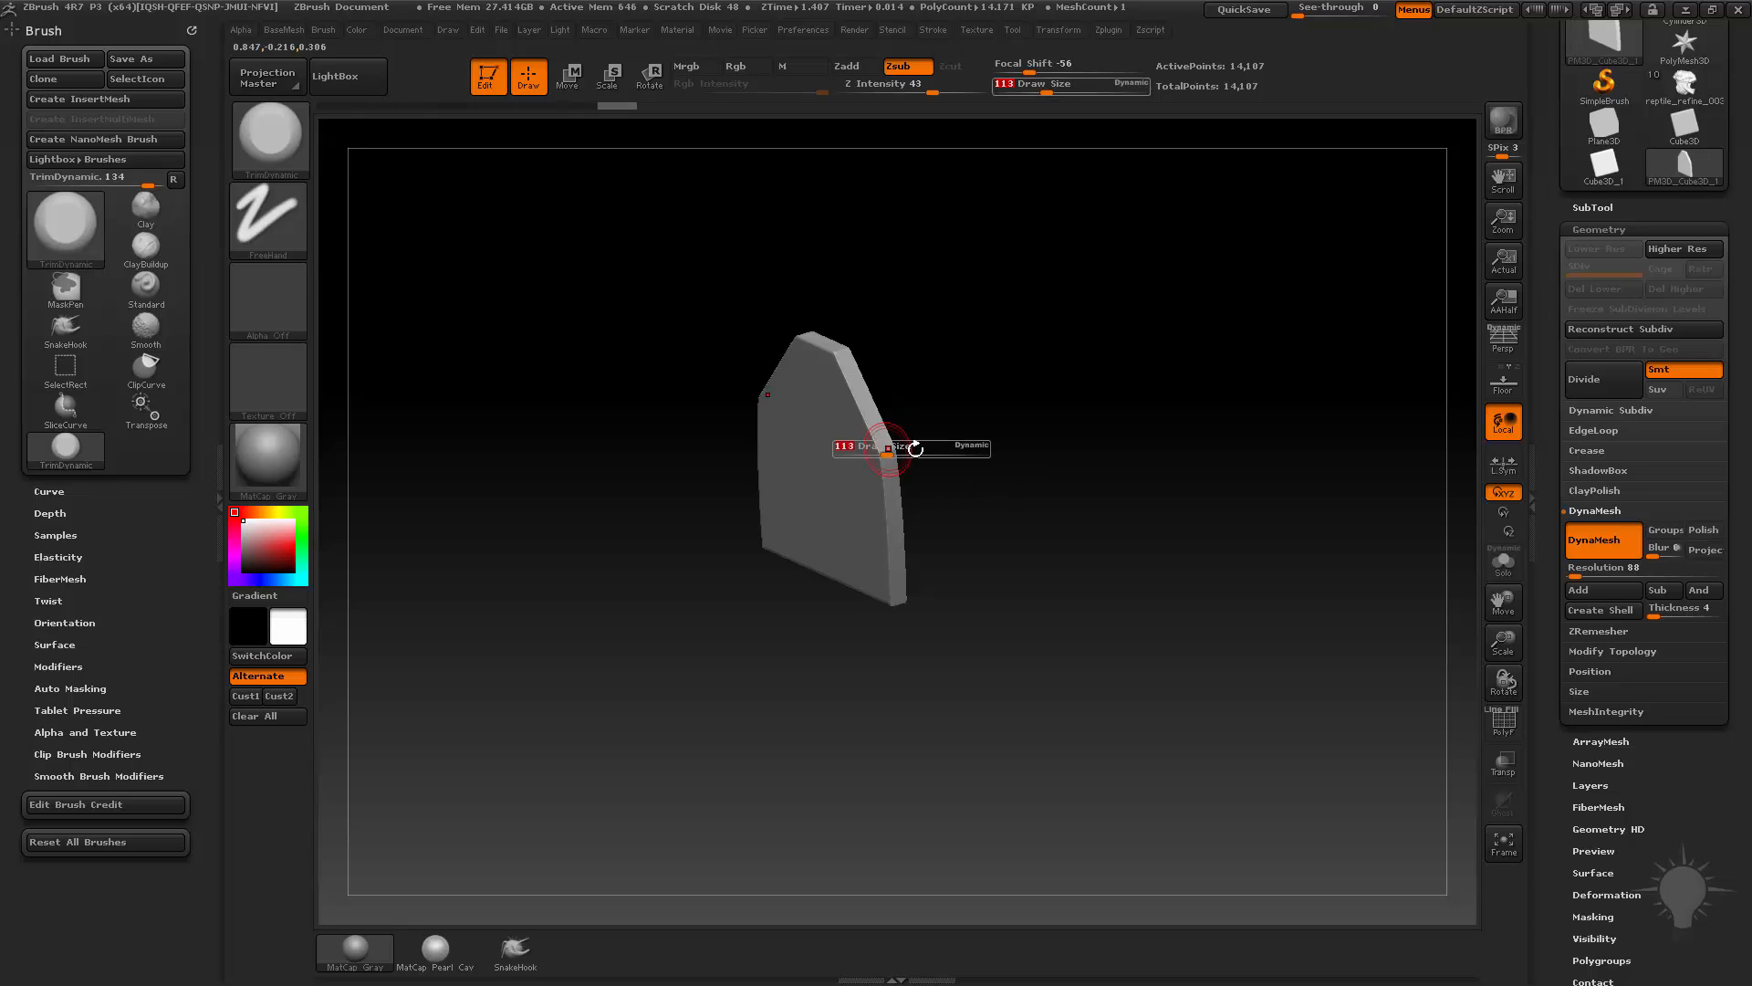
left_click(915, 448)
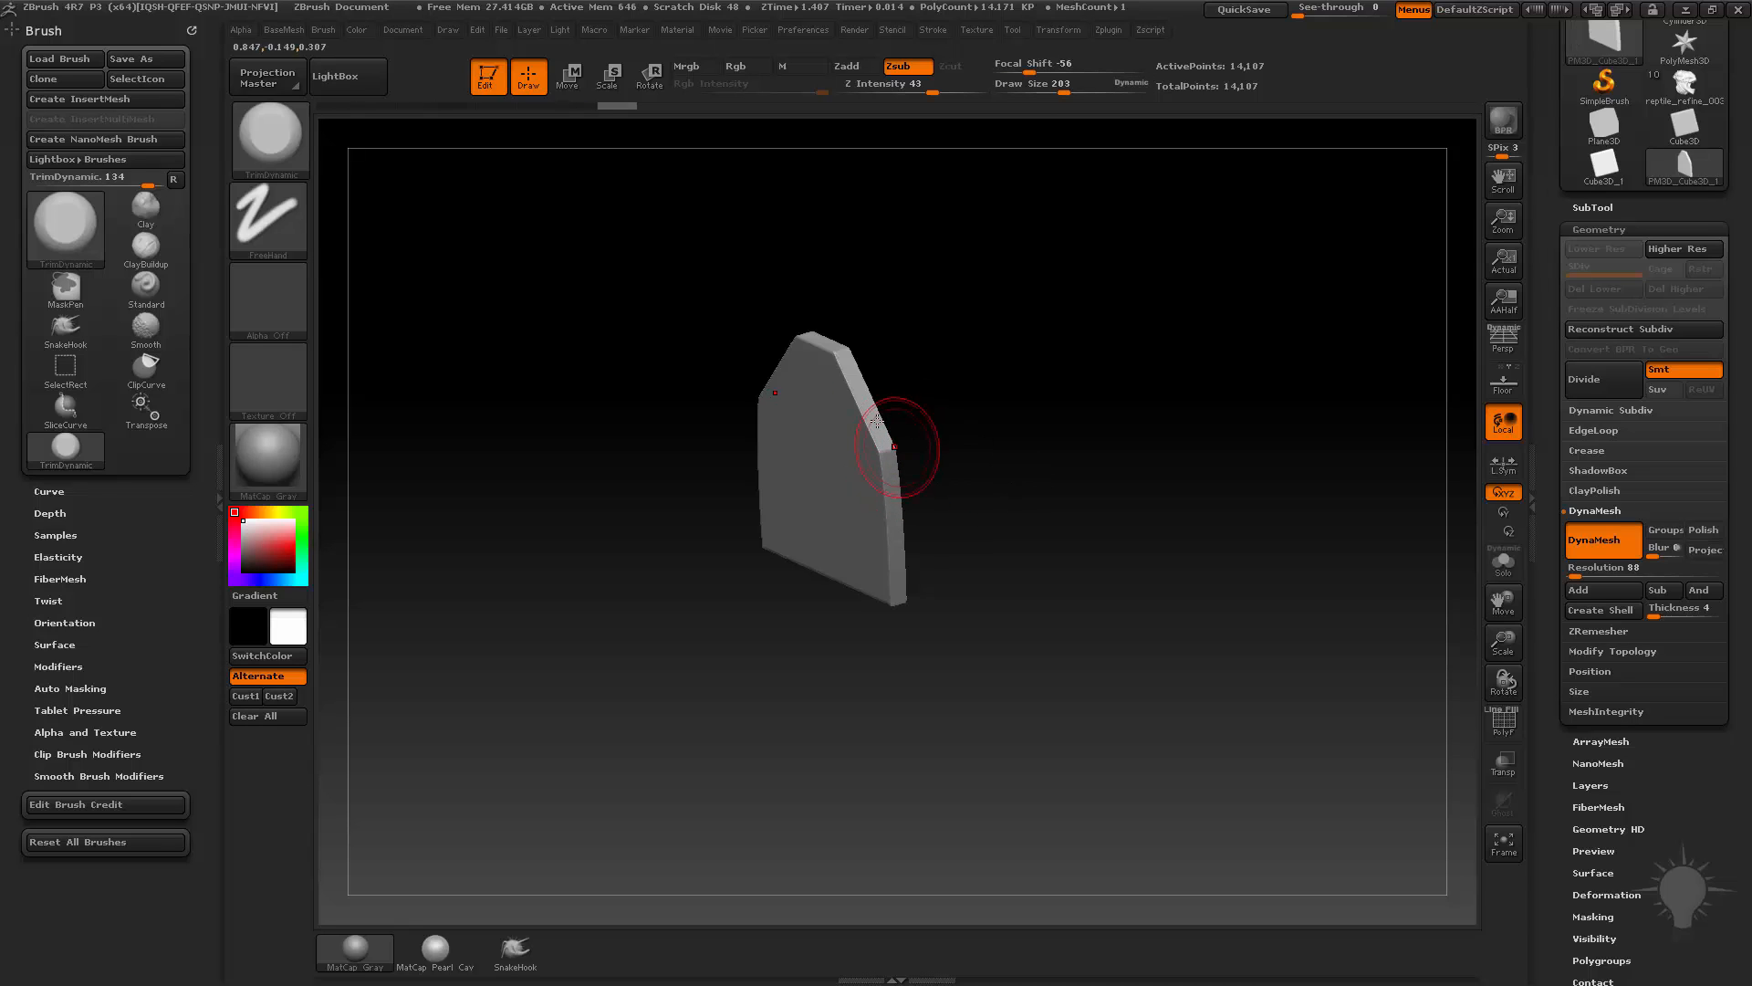
left_click(803, 29)
left_click(858, 469)
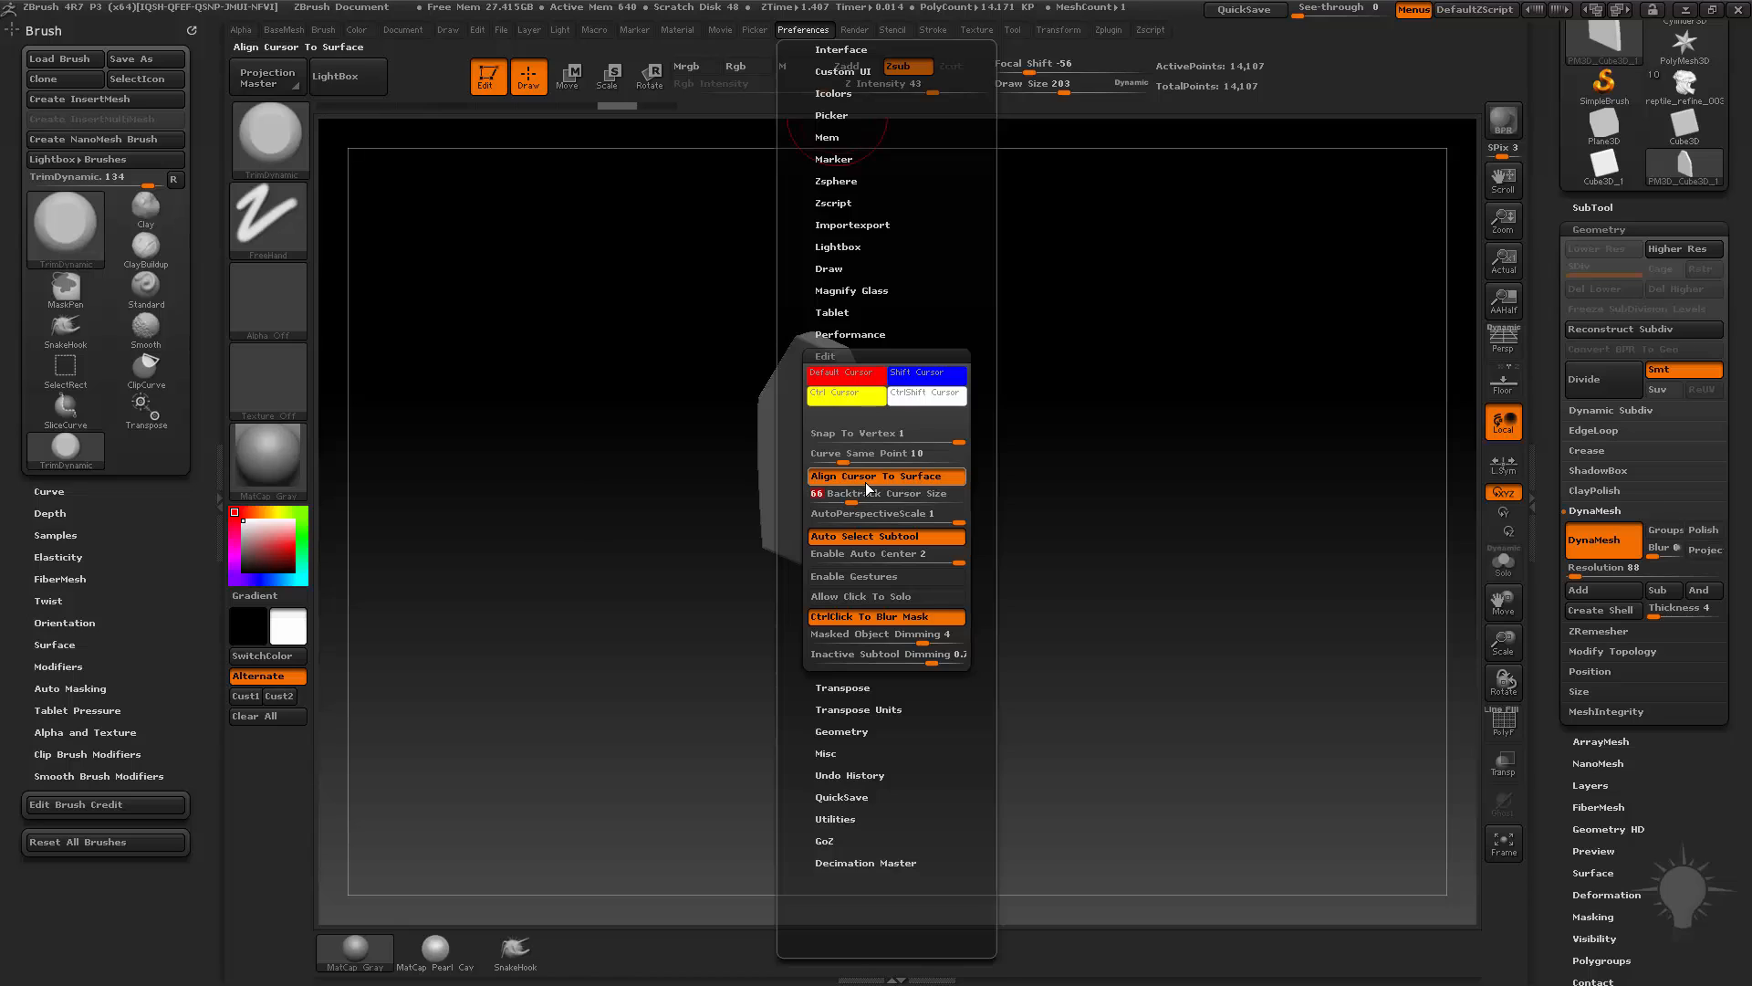
Clip the plate's shoulders and sides into a smoother curved outline and update its DynaMesh
left_click_drag(1079, 438, 922, 407, "shift")
left_click_drag(833, 314, 913, 455, "ctrl+shift")
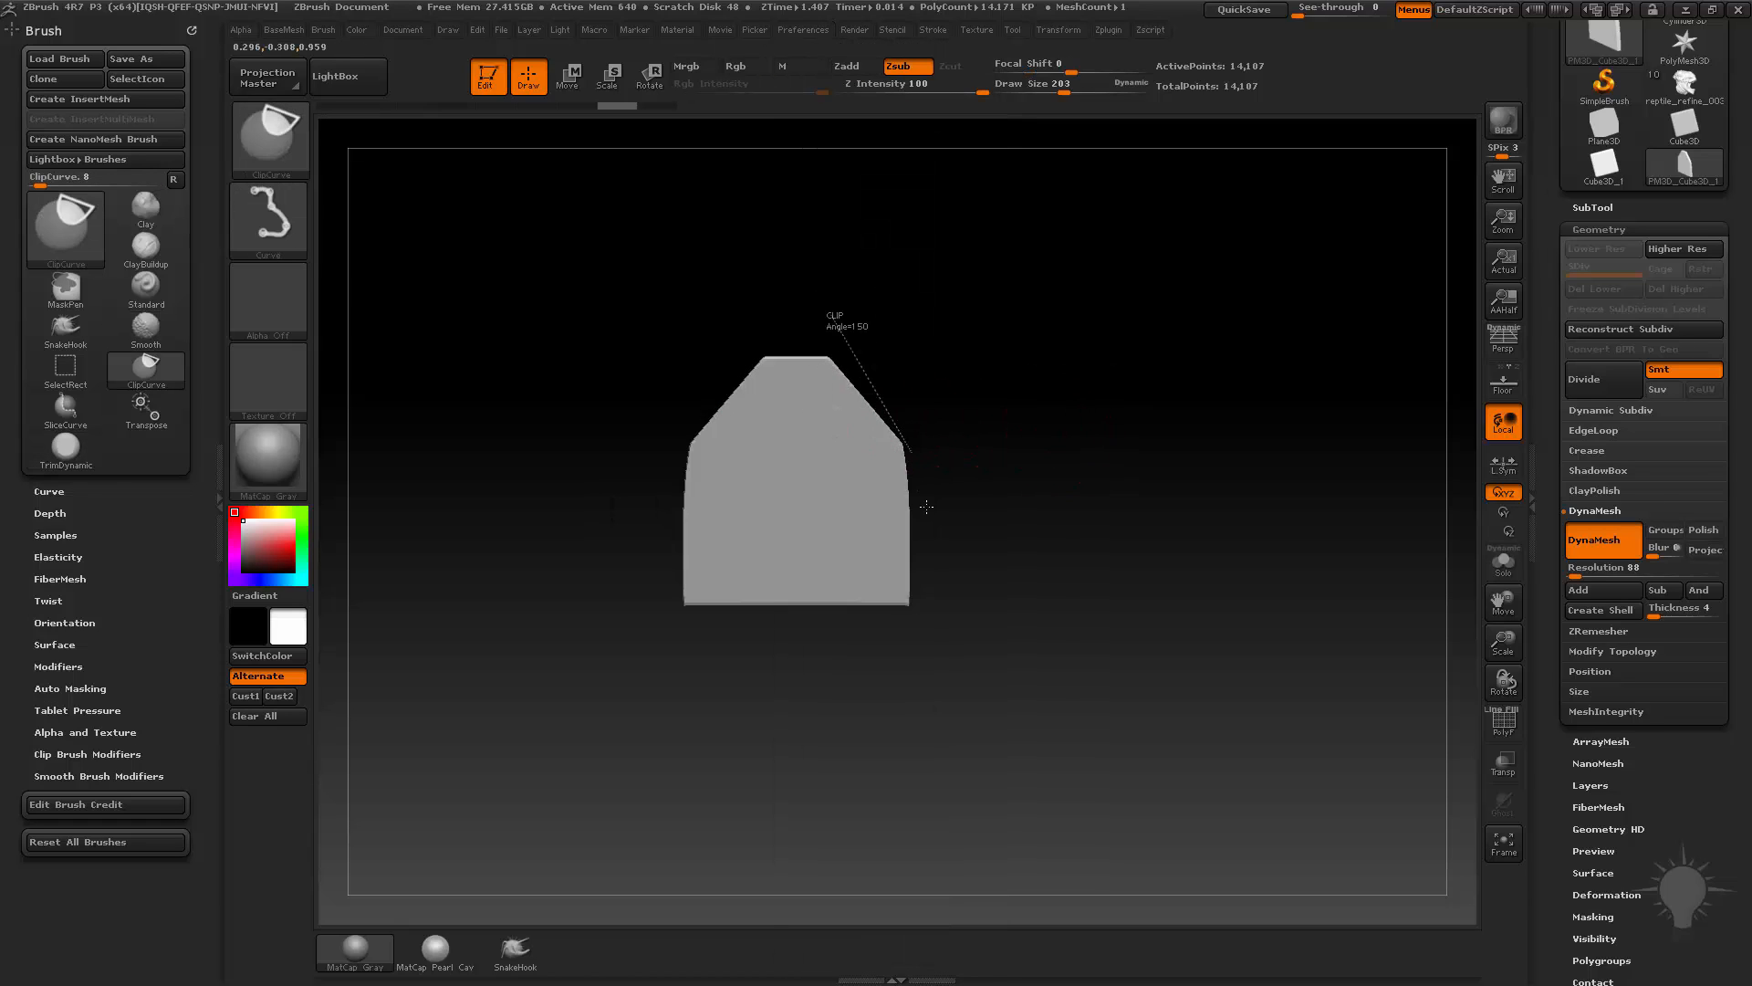
left_click_drag(936, 606, 927, 612, "ctrl+shift")
mouse_move(982, 332)
left_mouse_down("ctrl")
mouse_move(985, 420)
mouse_move(1056, 387)
mouse_move(876, 387)
left_mouse_up("ctrl")
Try to raise a central ridge down the plate with the Standard brush at size 105
key("b")
key("s")
key("t")
key("bracketleft")
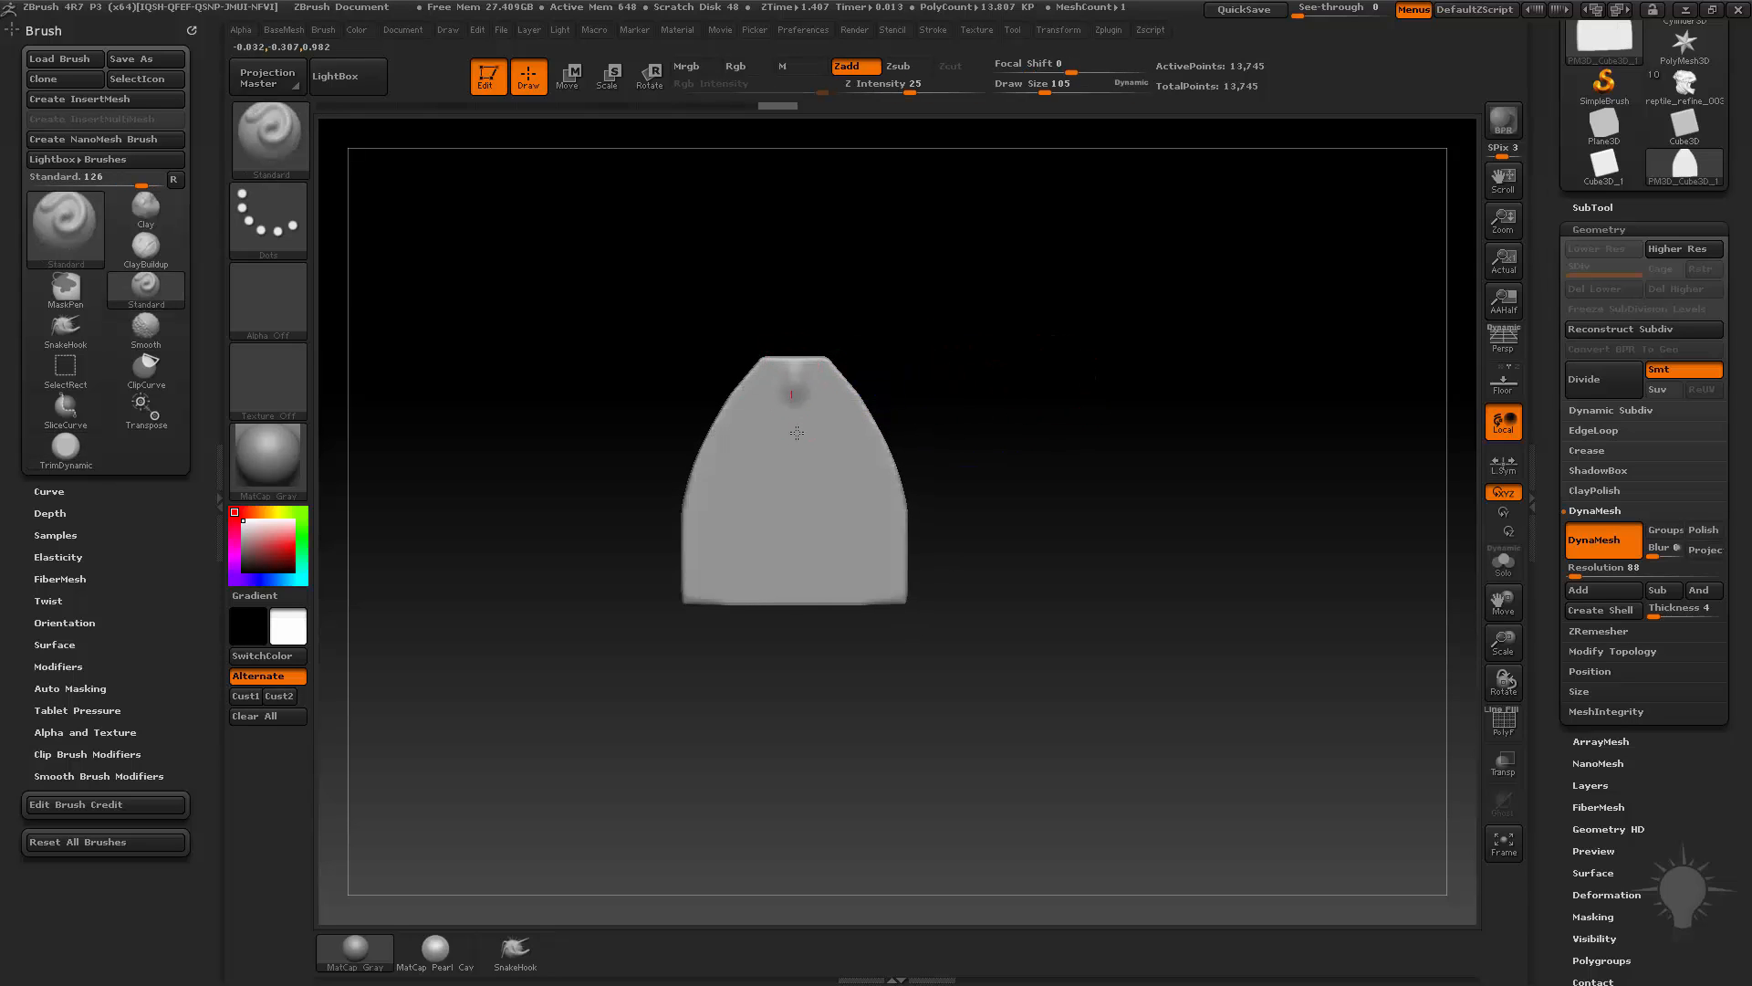
mouse_move(796, 432)
left_mouse_down()
mouse_move(794, 593)
mouse_move(792, 365)
mouse_move(821, 351)
left_mouse_up()
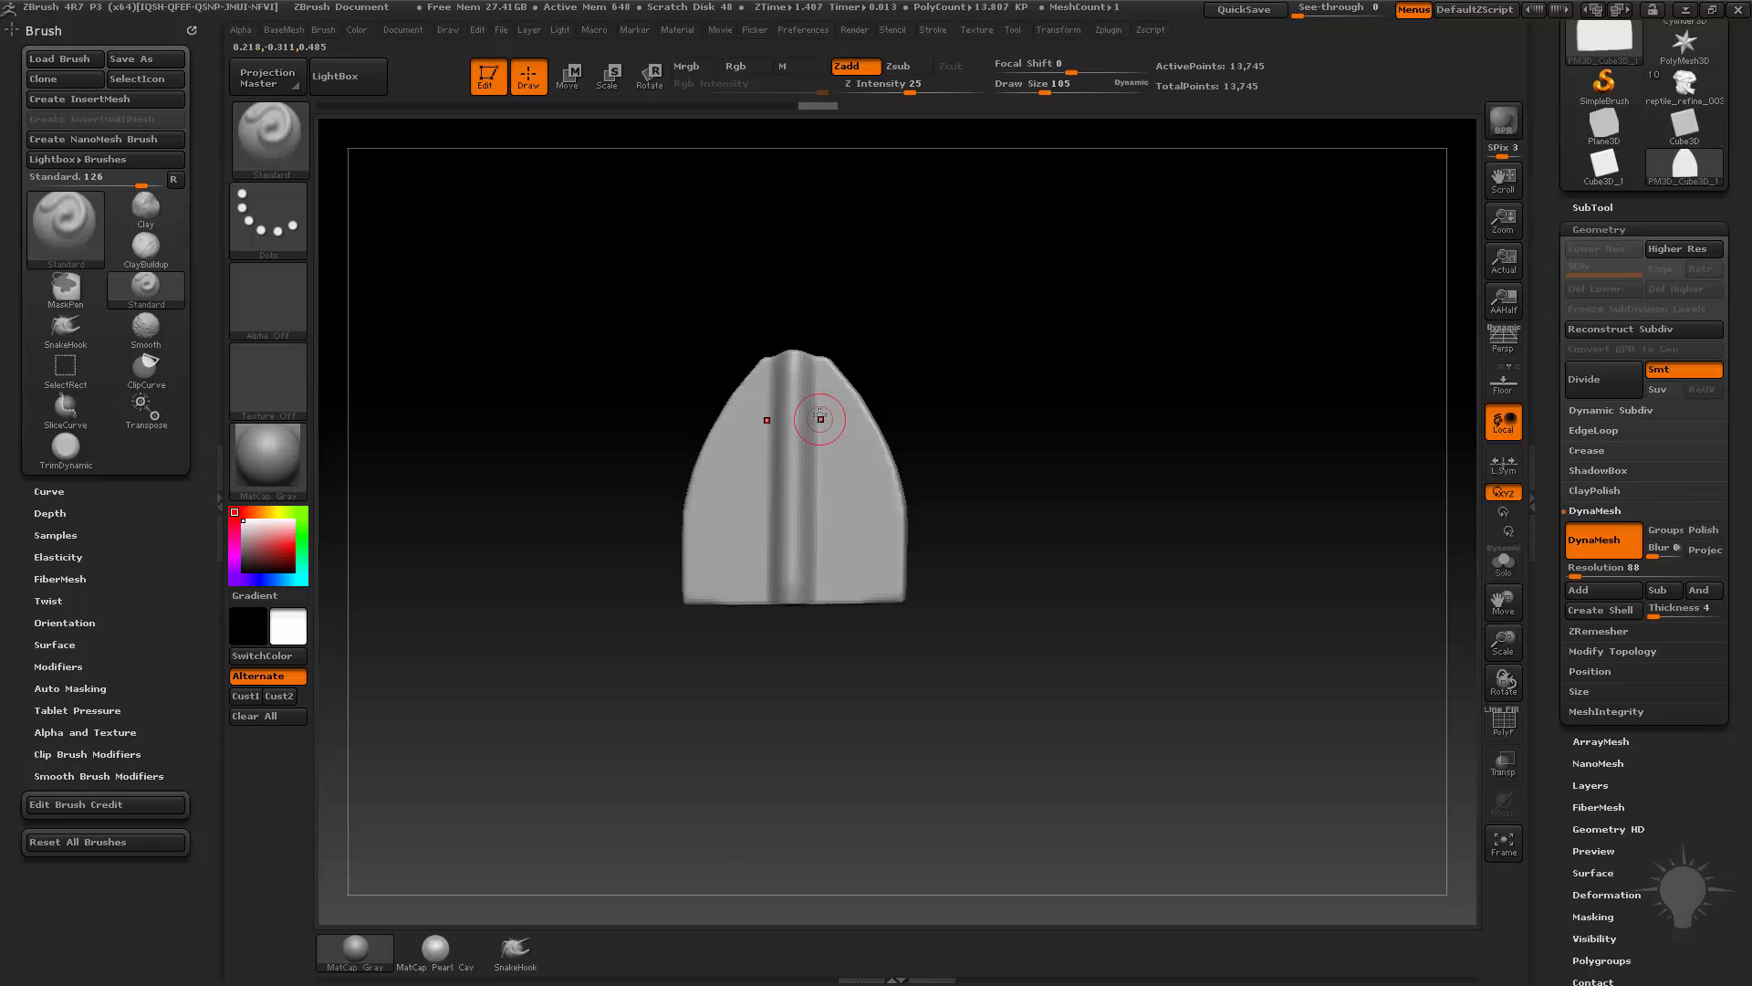
Try to build up the plate beside the ridge with the Clay brush at size 192, then reduce the Standard brush to 113
key("b")
key("c")
key("l")
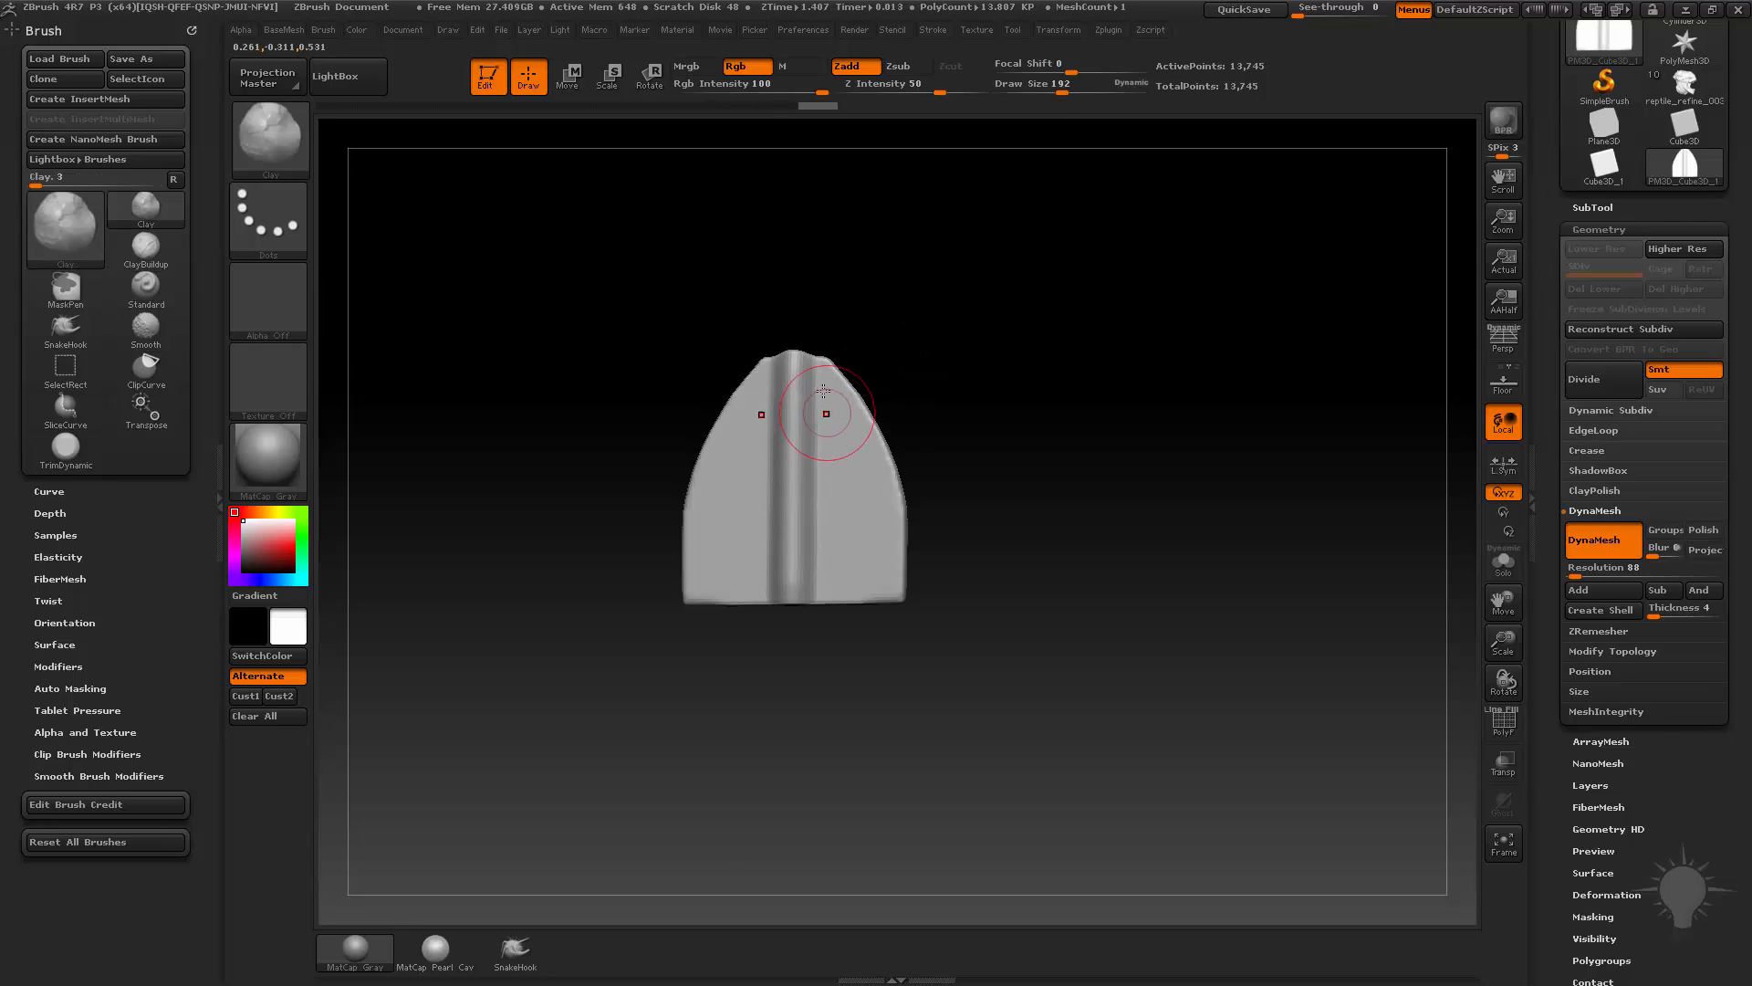
left_click_drag(823, 391, 826, 593)
left_click_drag(853, 493, 899, 556)
key("b")
key("s")
key("t")
key("s")
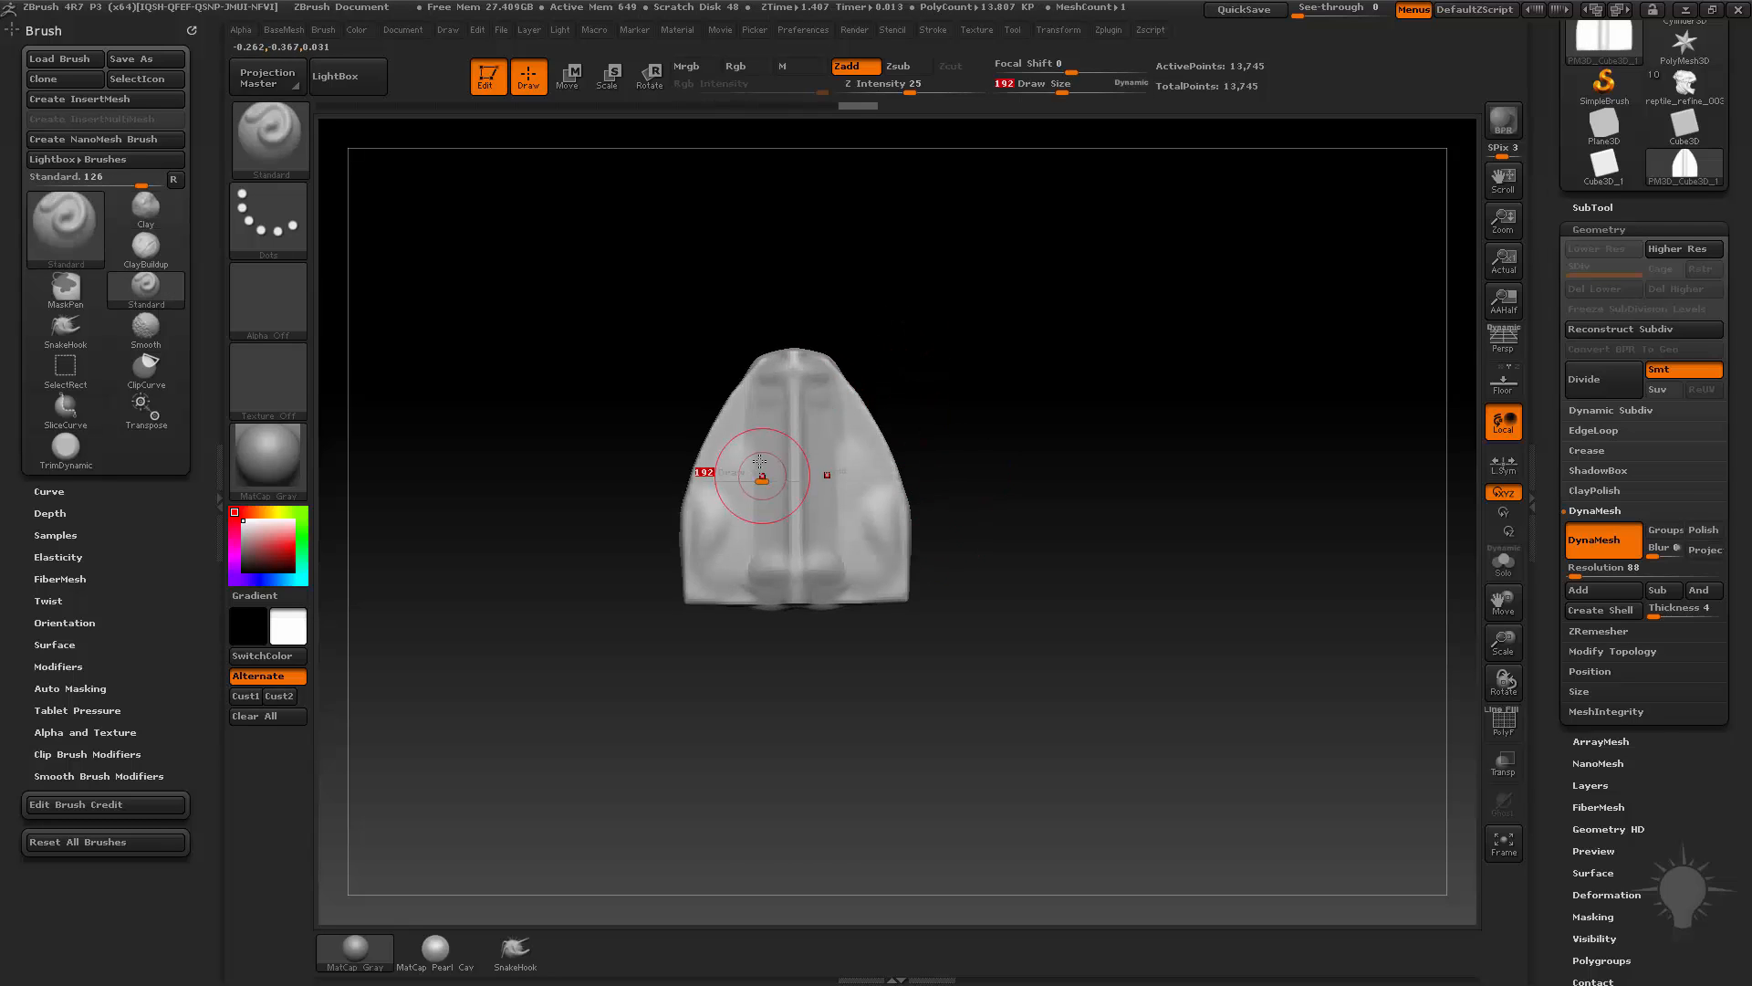
left_click_drag(762, 477, 746, 477)
Turn on BackfaceMask in the Auto Masking settings of the Clay brush
mouse_move(968, 470)
left_mouse_down()
mouse_move(1111, 466)
mouse_move(1025, 415)
mouse_move(1169, 379)
mouse_move(1113, 410)
left_mouse_up()
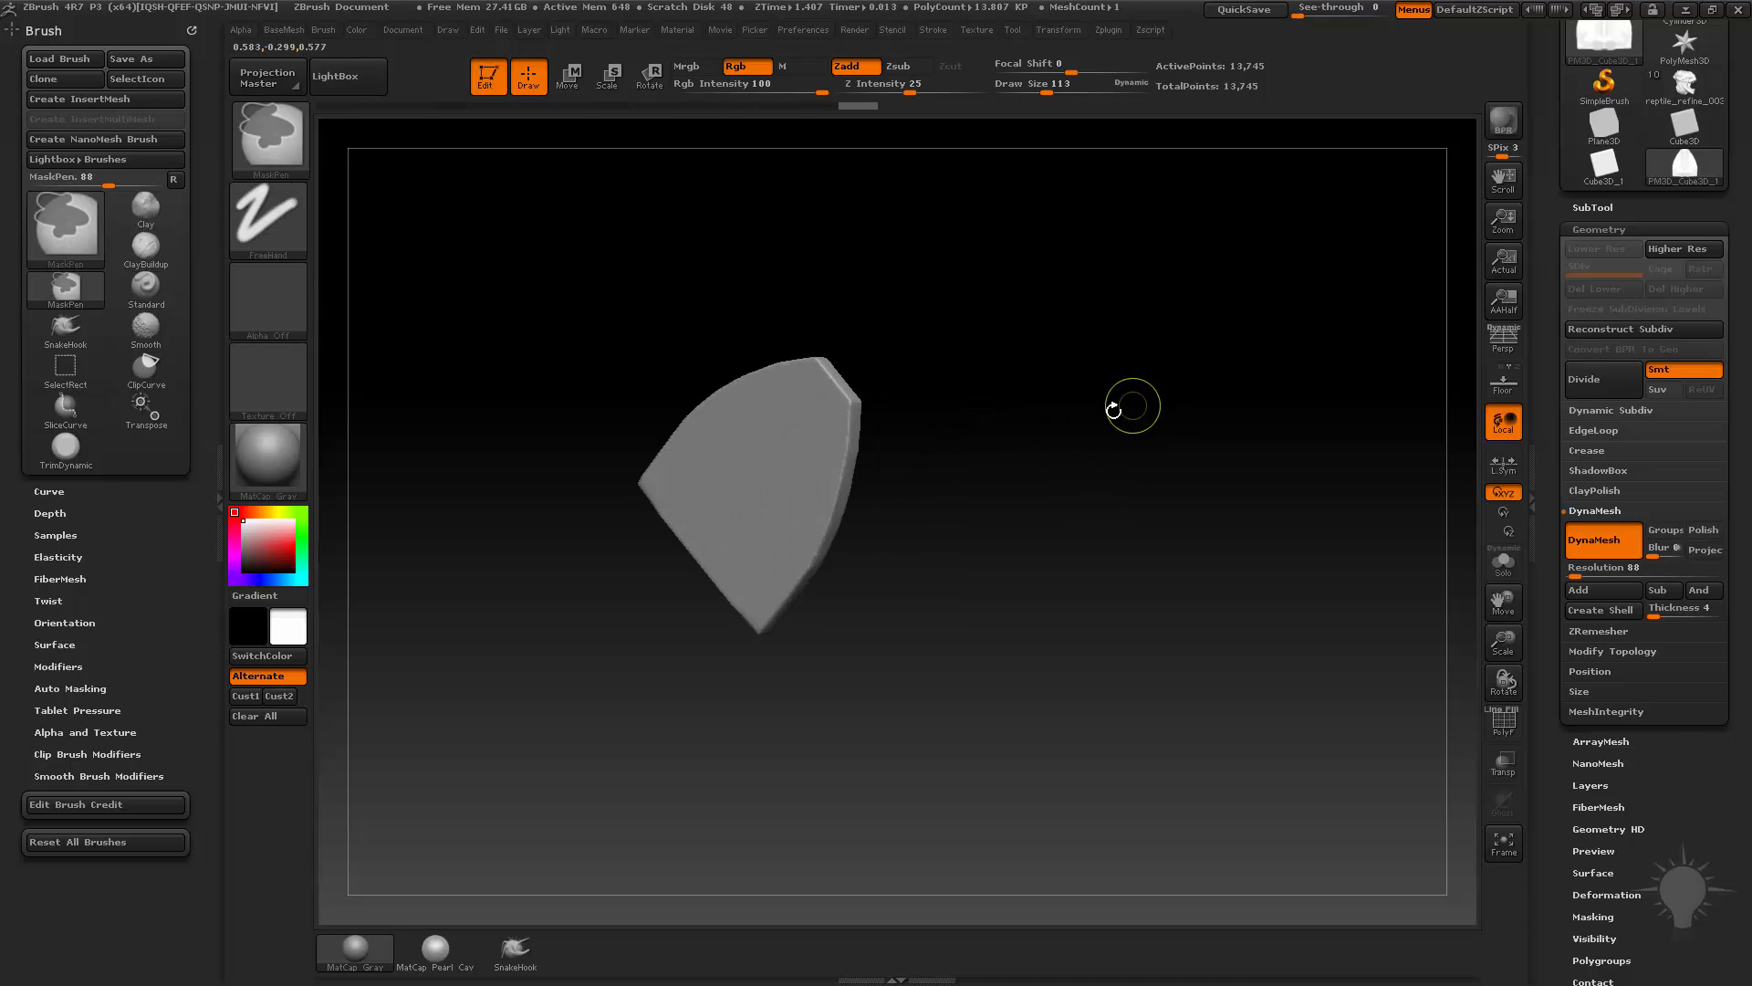
left_click_drag(970, 395, 890, 406)
left_click(140, 691, "shift")
left_click_drag(183, 669, 183, 514)
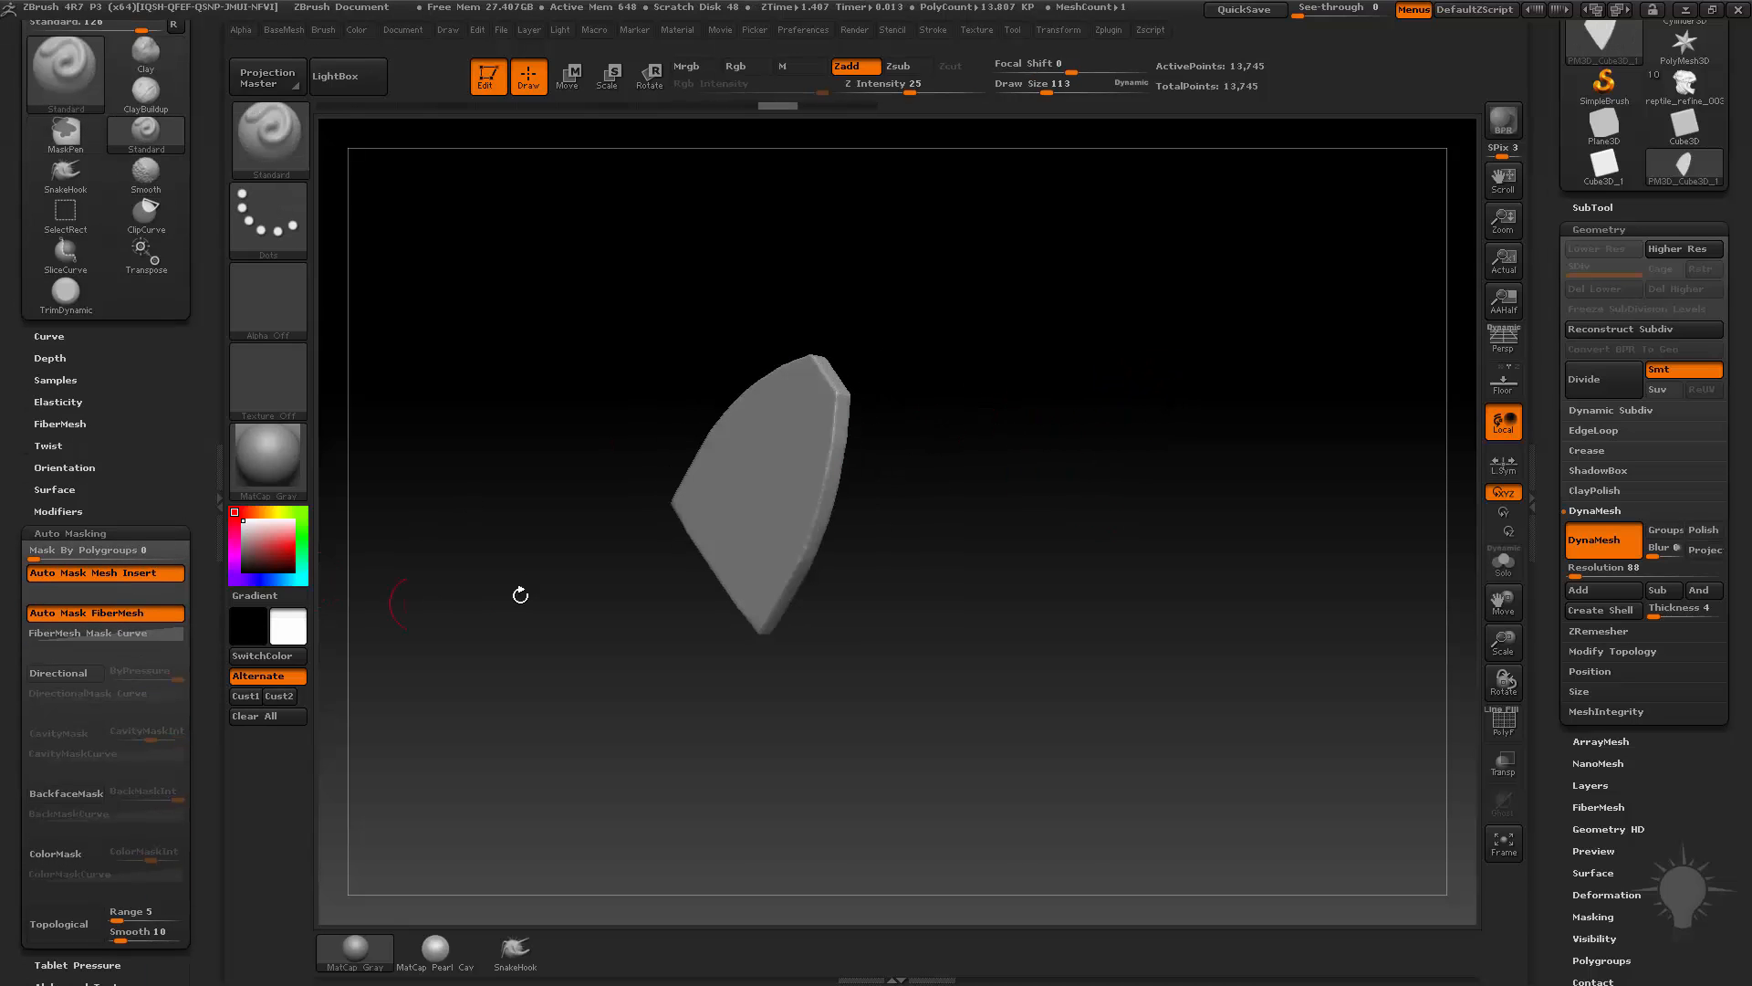
key("b")
key("c")
key("l")
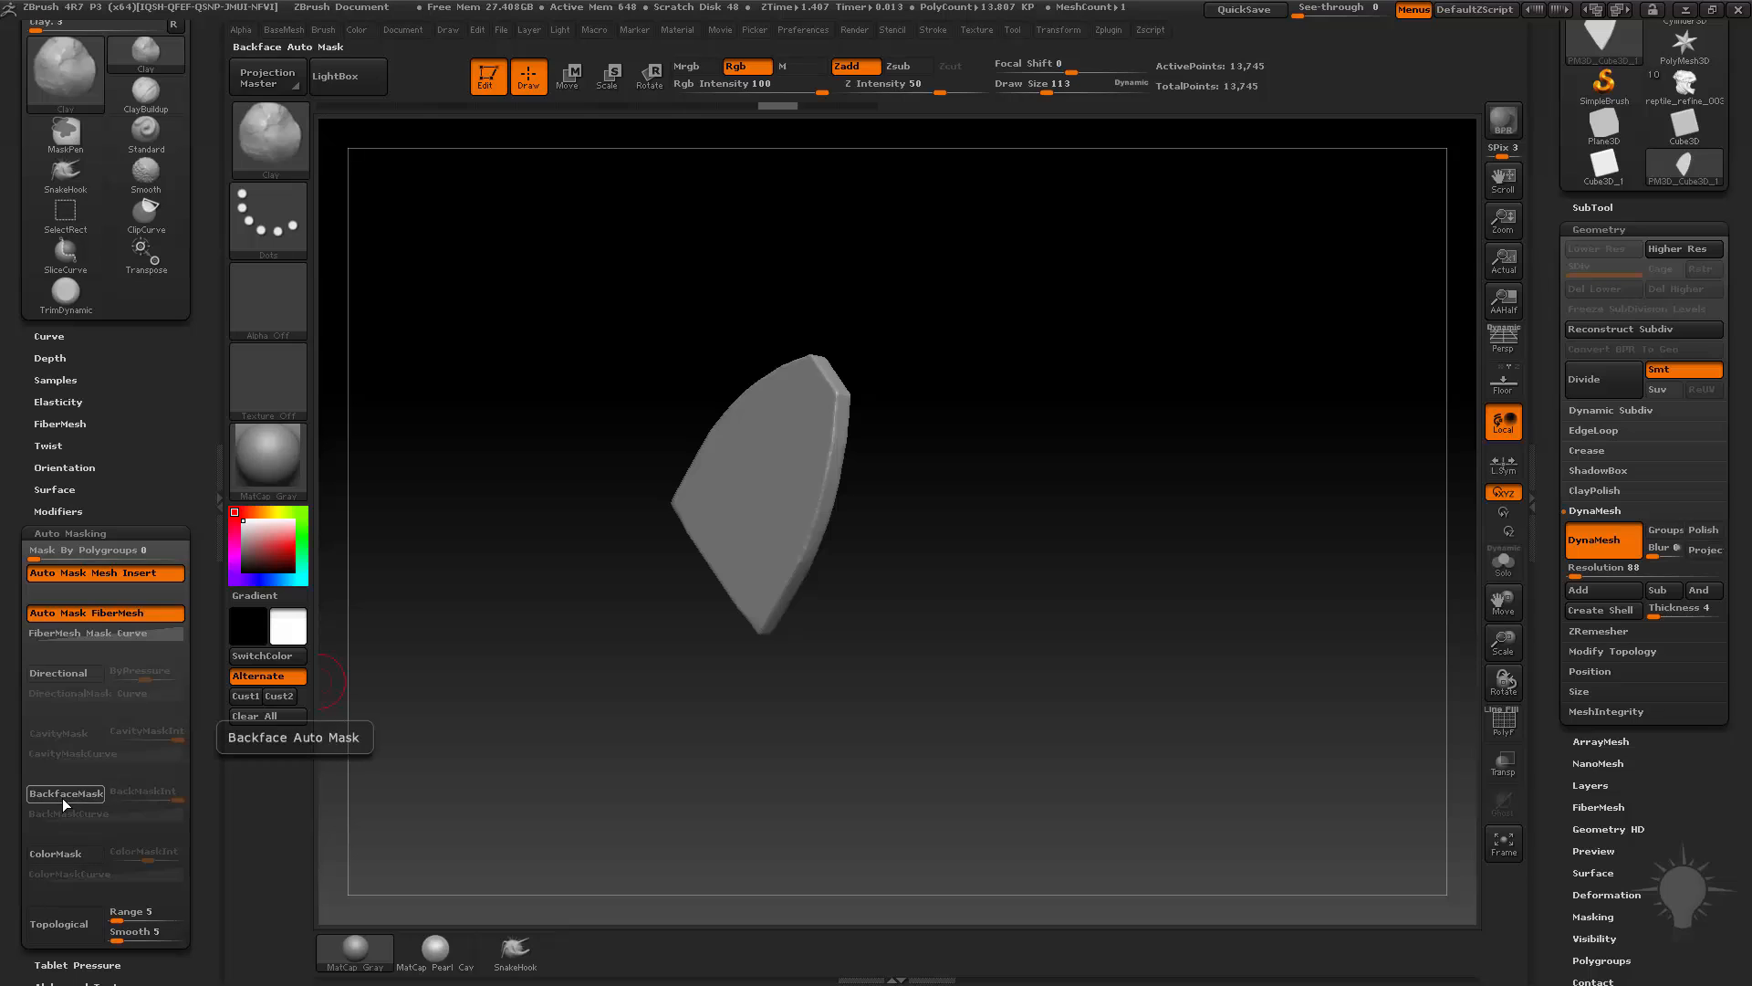
left_click(63, 799)
Turn on BackfaceMask for the Standard brush and raise a soft central ridge down the plate at size 203
mouse_move(1013, 517)
left_mouse_down()
mouse_move(900, 512)
mouse_move(767, 464)
left_mouse_up()
key("b")
key("s")
key("t")
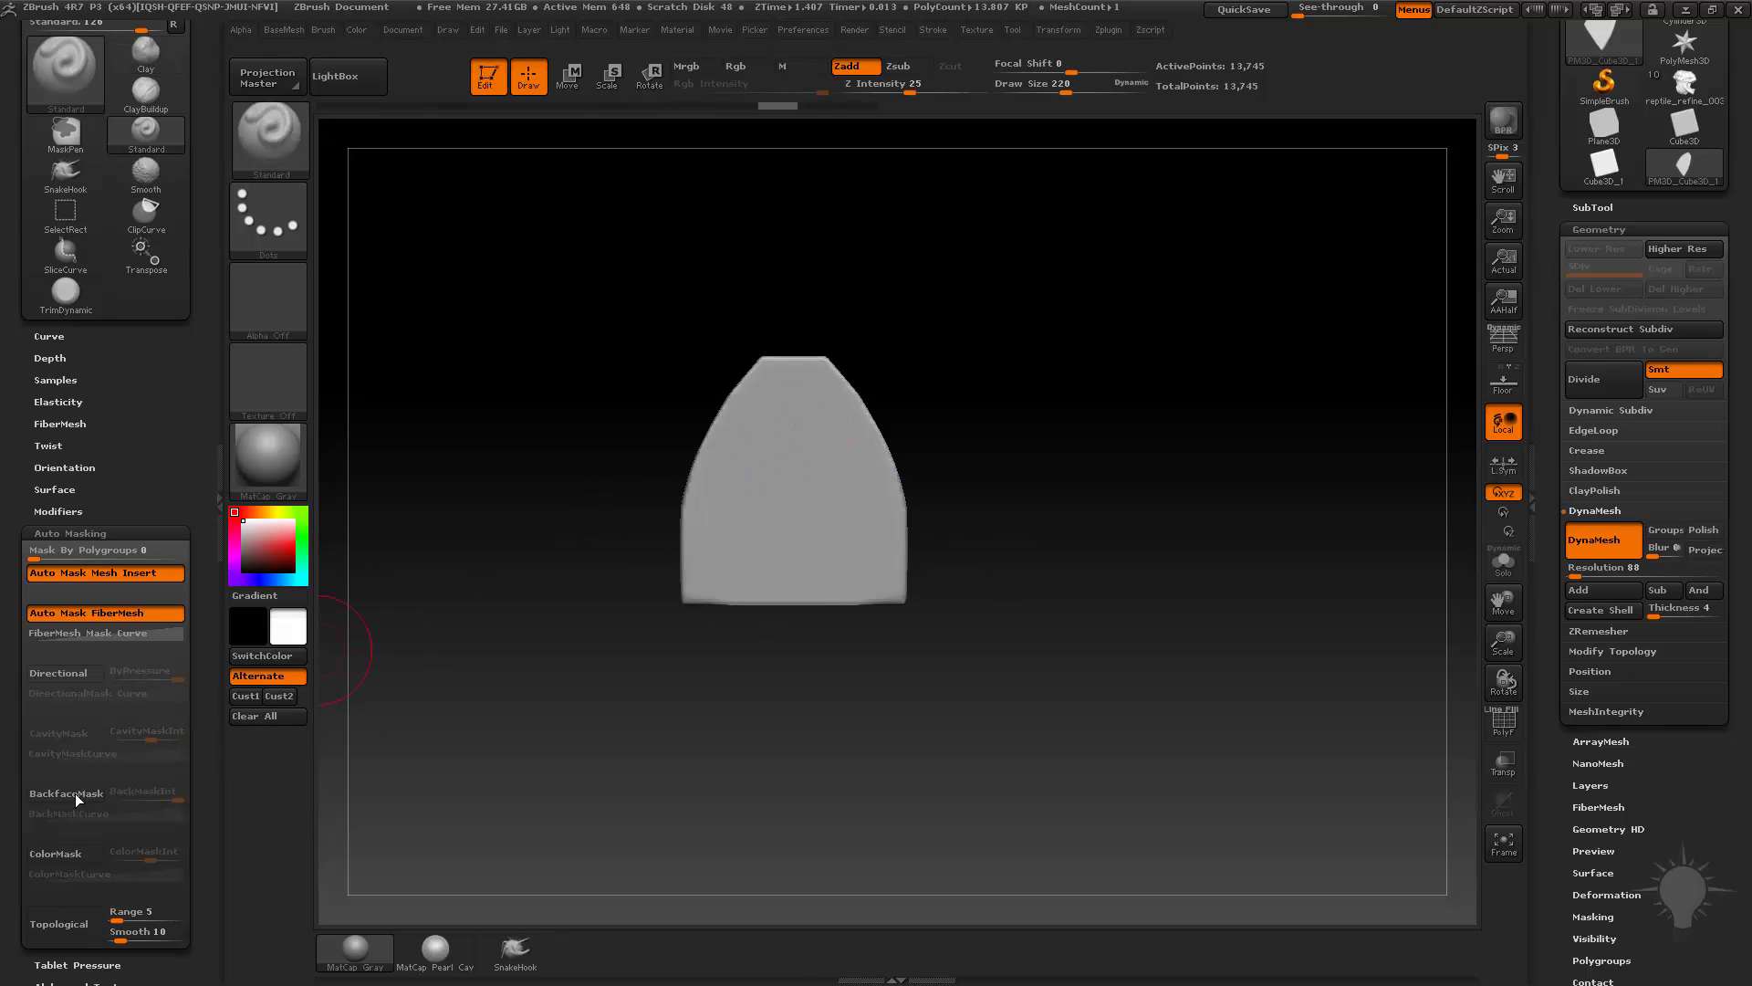
left_click(77, 799)
key("bracketleft")
left_click_drag(791, 535, 791, 598)
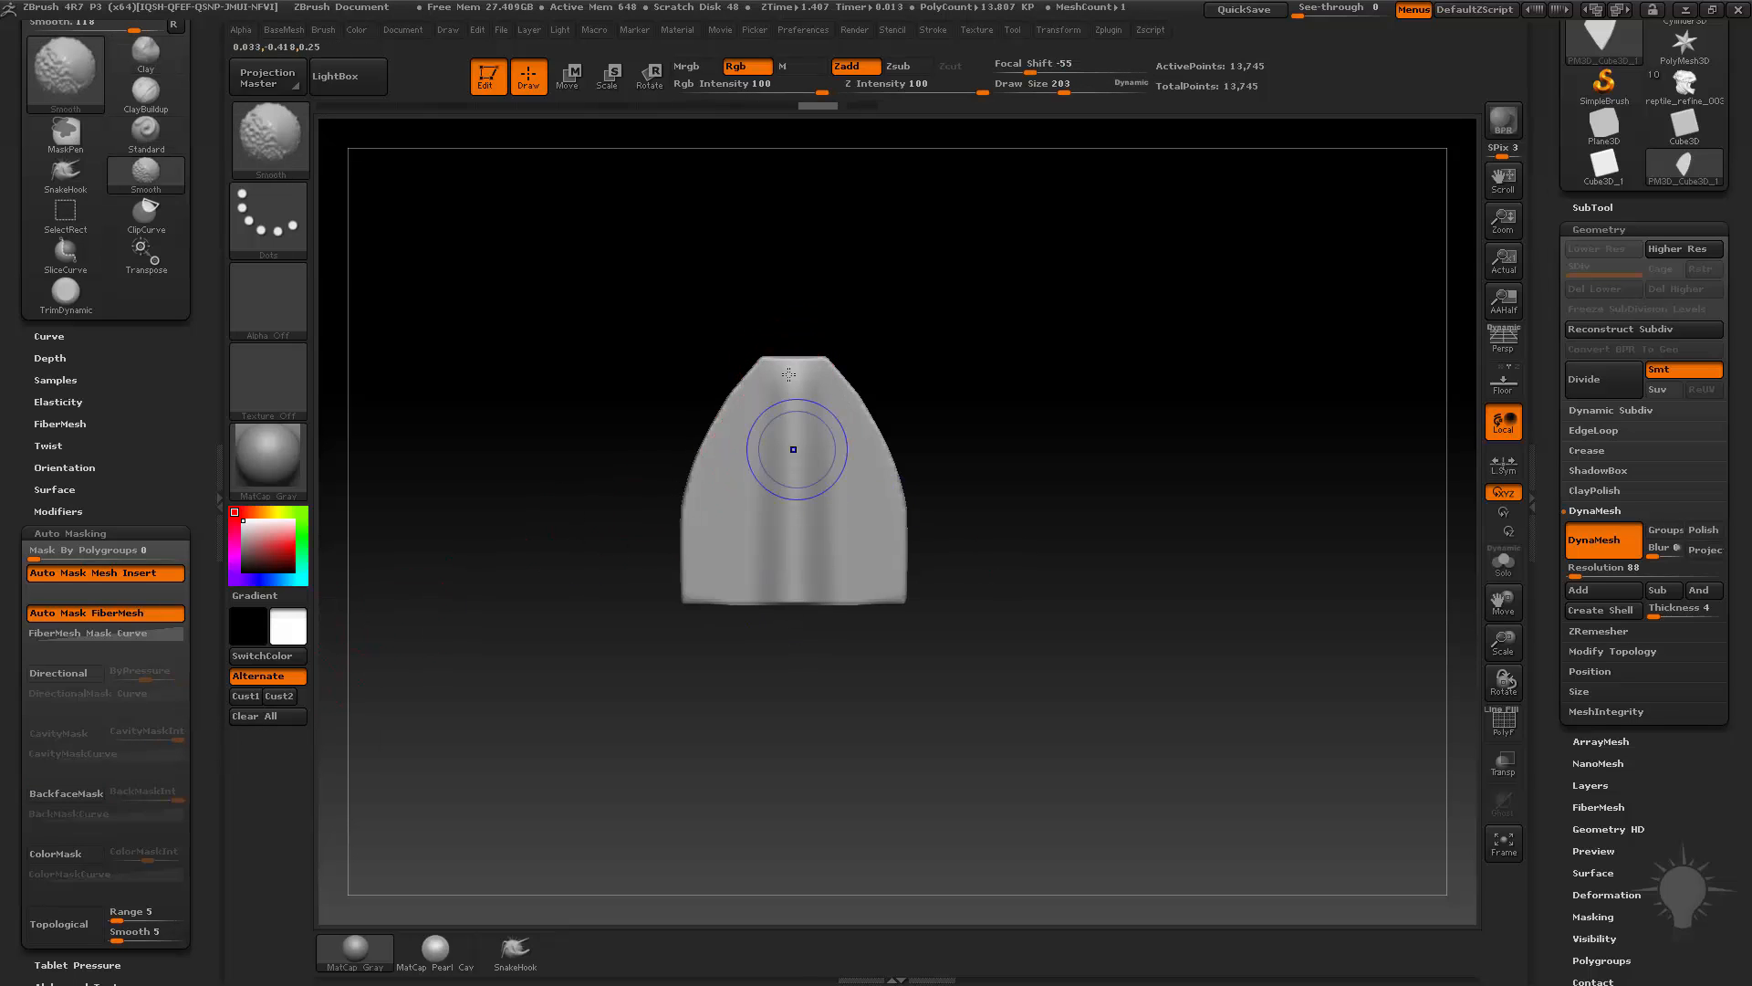
Build up volume around the plate's central ridge with the Clay brush at size 203
key("b")
key("c")
key("l")
mouse_move(823, 429)
left_mouse_down()
mouse_move(813, 570)
mouse_move(872, 557)
mouse_move(811, 470)
left_mouse_up()
mouse_move(975, 536)
left_mouse_down()
mouse_move(958, 485)
mouse_move(891, 457)
left_mouse_up()
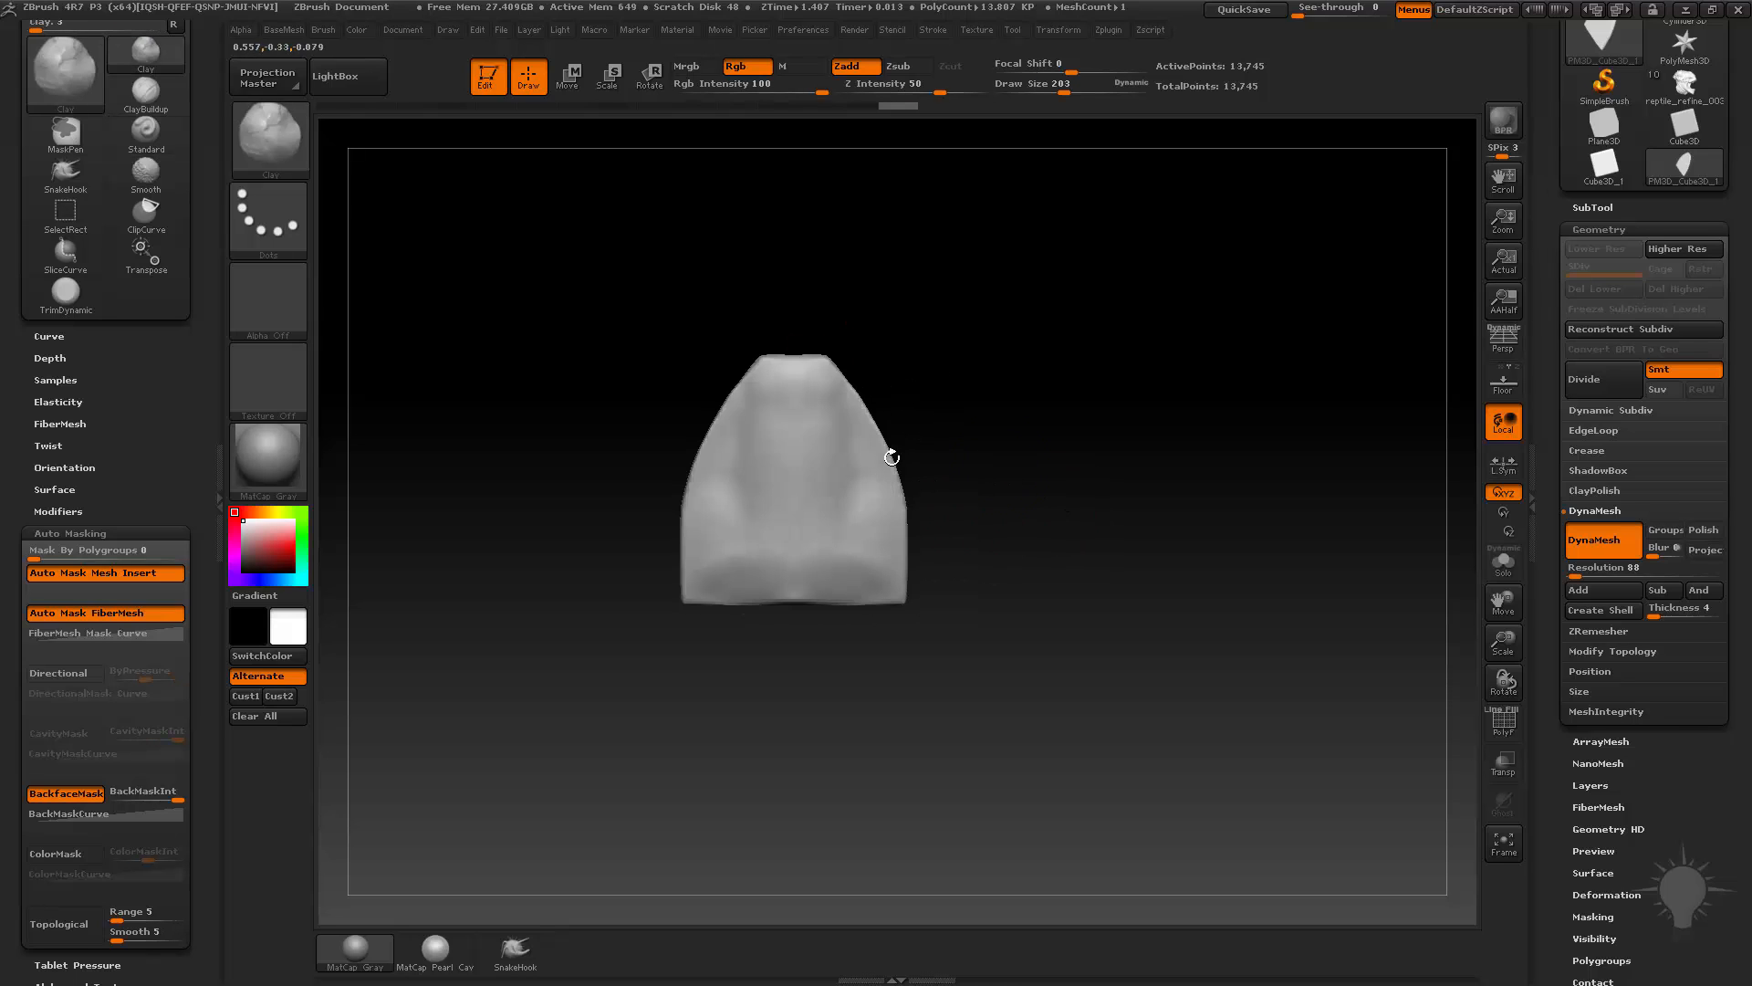
Sharpen the central ridge along the plate's full length with a smaller Standard brush
key("b")
key("s")
key("t")
key("s")
left_click_drag(781, 450, 767, 447)
left_click_drag(792, 362, 792, 599)
Carve a series of mirrored diagonal grooves from the central ridge to the plate's edges with the Standard brush at size 59
mouse_move(1016, 446)
left_mouse_down()
mouse_move(1089, 512)
mouse_move(913, 527)
mouse_move(812, 574)
left_mouse_up()
key("s")
left_click(926, 525)
left_click_drag(908, 471, 787, 552, "alt")
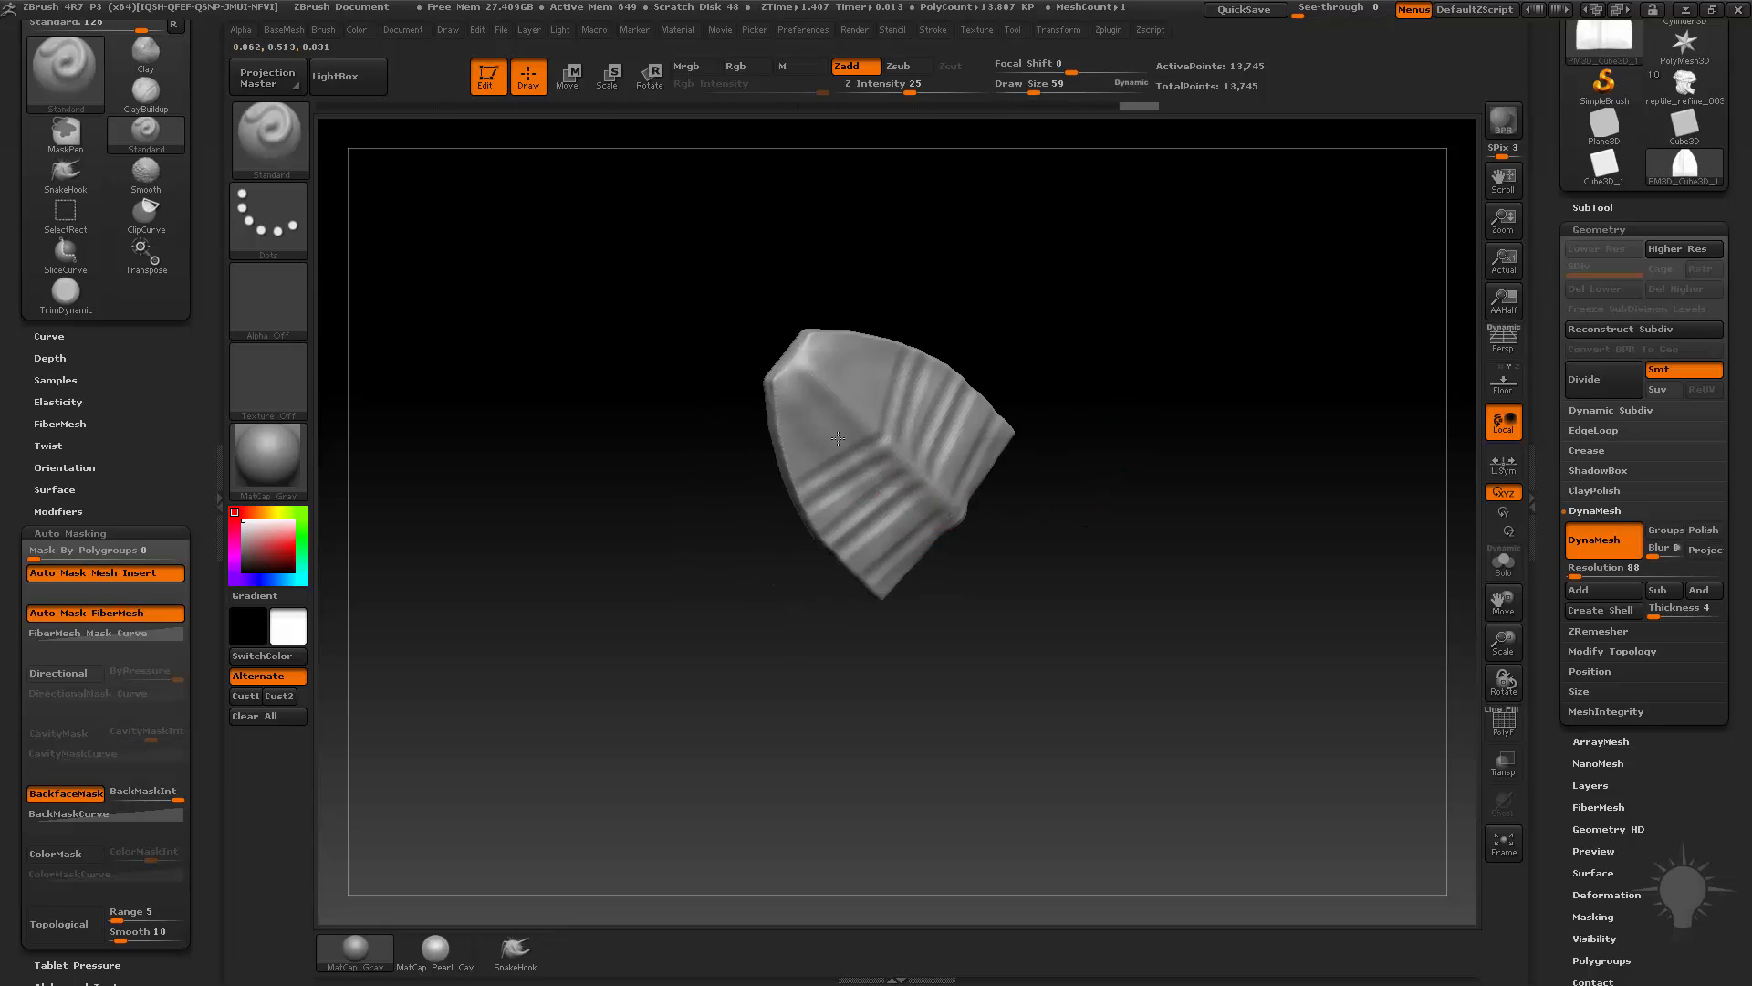
left_click_drag(838, 439, 790, 463, "alt")
left_click_drag(852, 408, 781, 448, "alt")
left_click_drag(826, 389, 759, 407, "alt")
mouse_move(1031, 320)
left_mouse_down()
mouse_move(1134, 219)
mouse_move(1004, 320)
left_mouse_up()
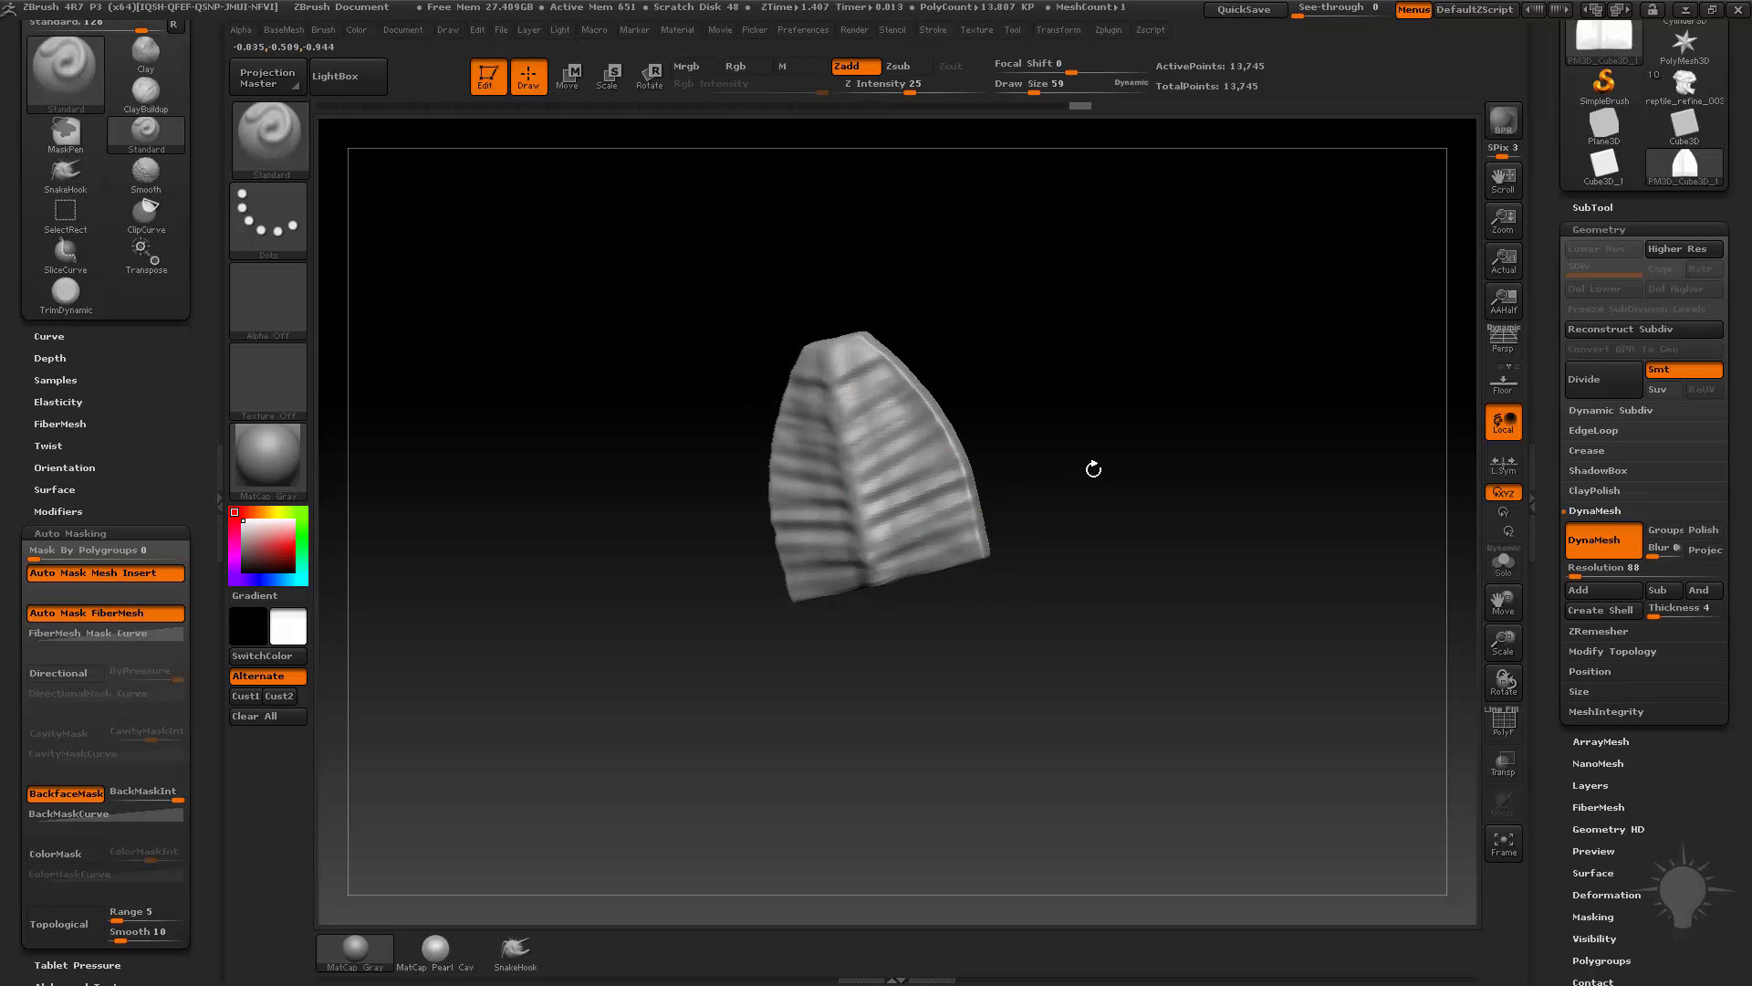
Pull the plate's side edges and base corners outward into jagged points with the SnakeHook brush at size 86
left_click_drag(1130, 474, 1096, 395)
mouse_move(1096, 474)
left_mouse_down("shift")
mouse_move(1174, 466)
mouse_move(1046, 498)
left_mouse_up("shift")
key("s")
left_click_drag(884, 610, 925, 584)
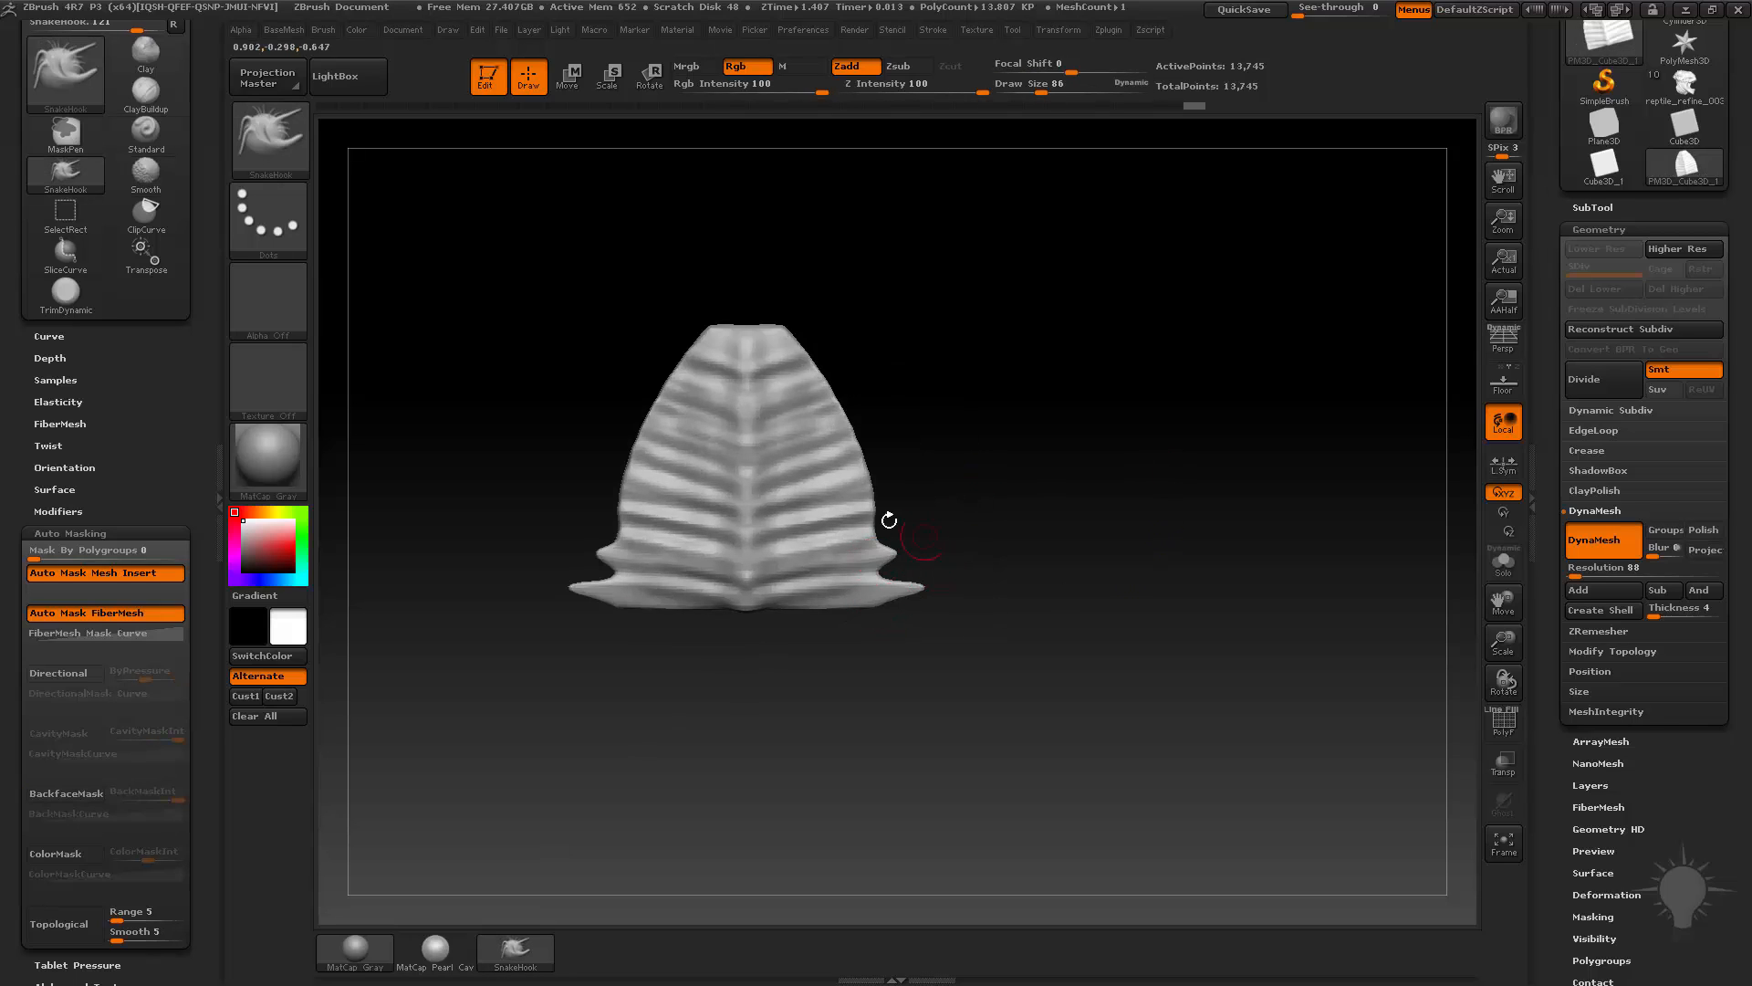
left_click_drag(881, 381, 866, 429)
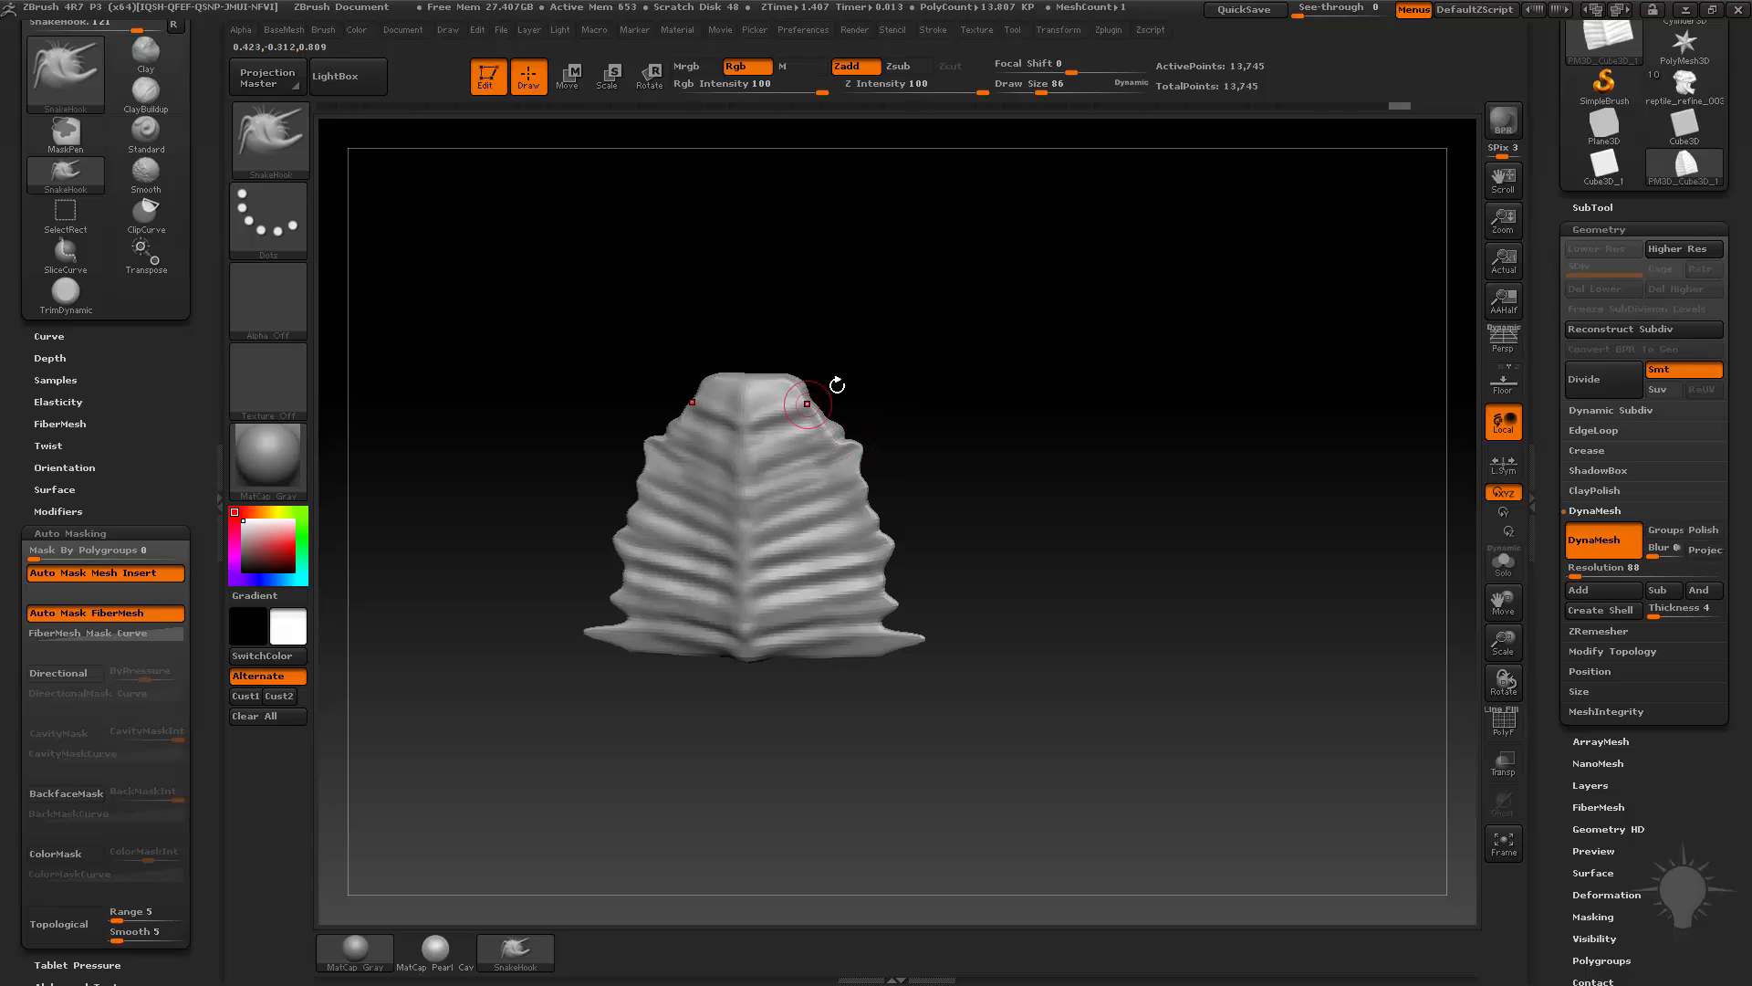
left_click_drag(967, 394, 876, 513)
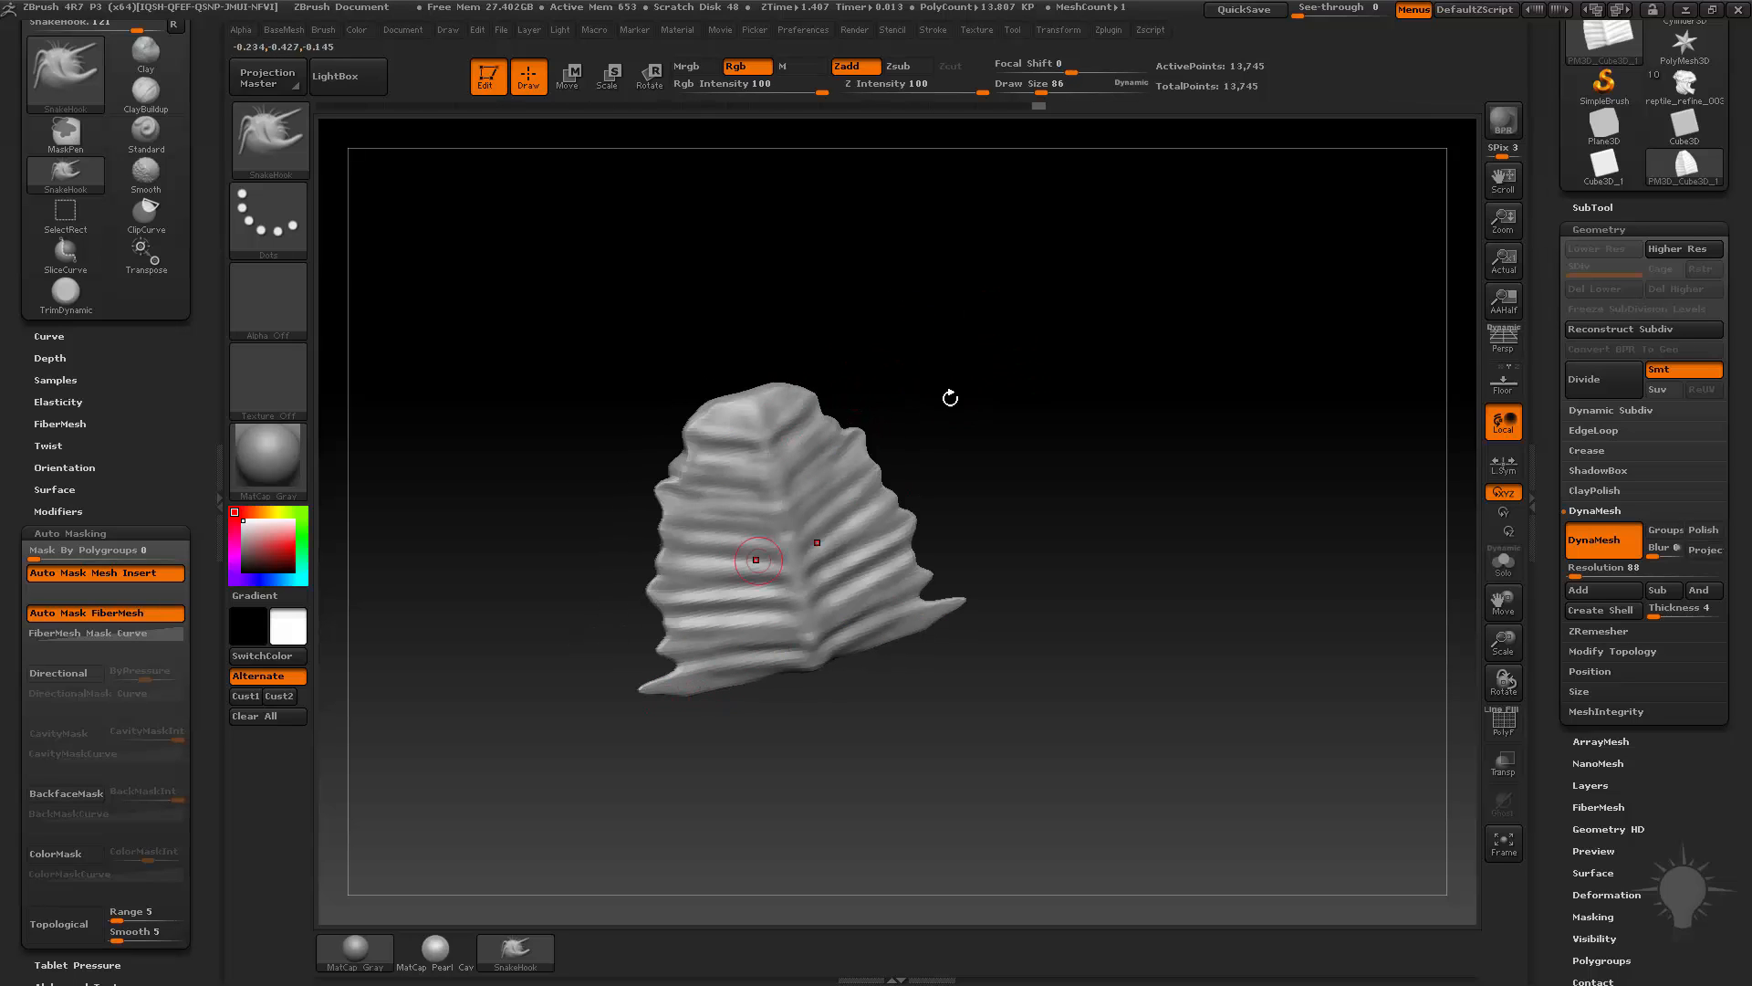
left_click_drag(950, 398, 950, 381)
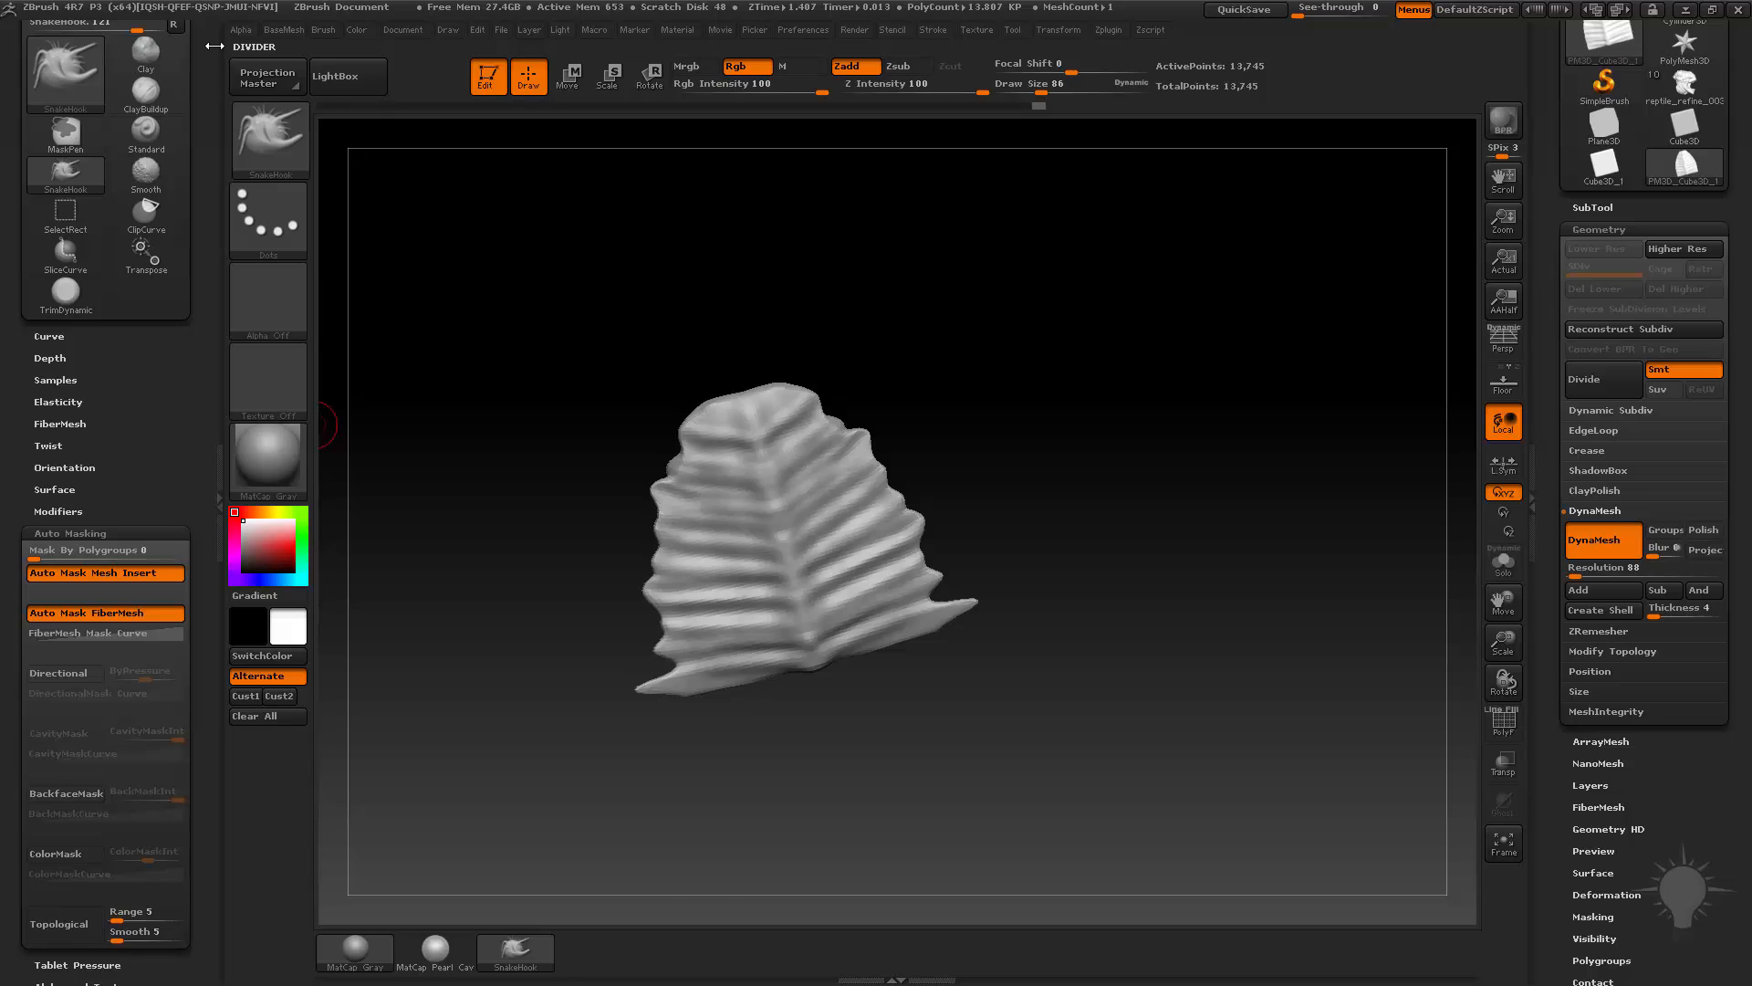
Remove the Brush palette from the side tray
scroll(182, 57, "up", 3)
left_click_drag(194, 29, 864, 69)
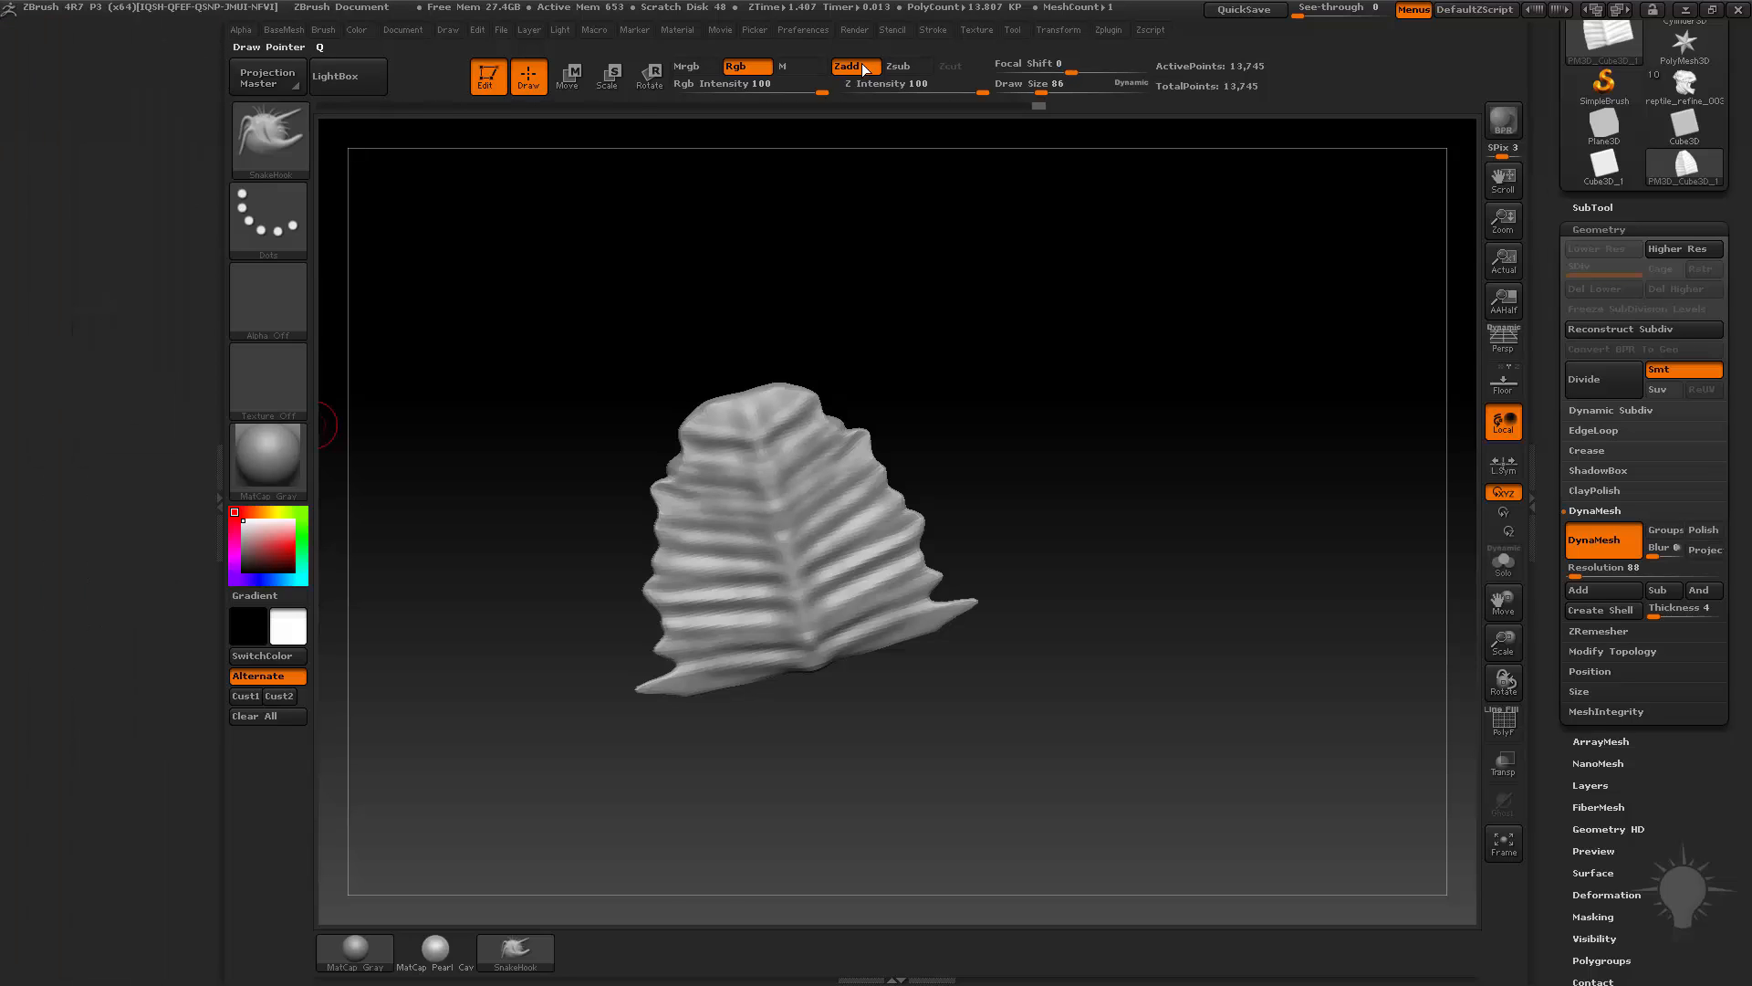
Dock the Zplugin palette in the side tray and pre-process the current scale plate with Decimation Master
left_click(1108, 29)
left_click_drag(1103, 53, 115, 290)
left_click(63, 209)
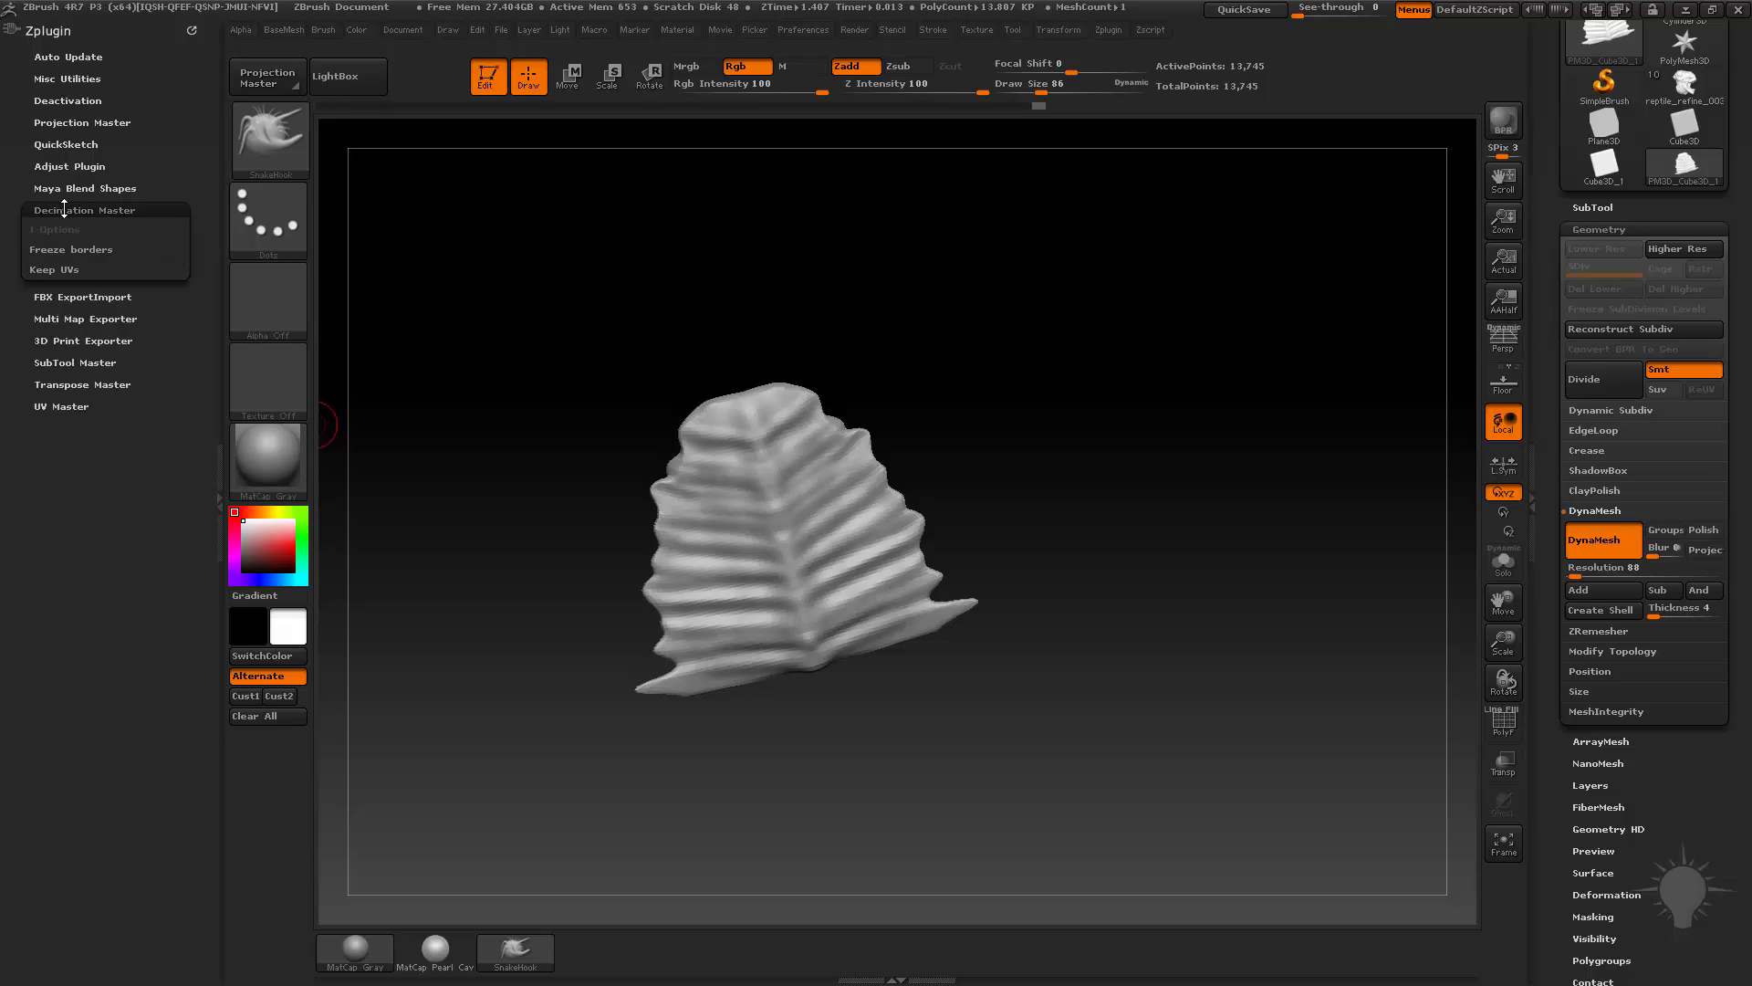
left_click(106, 372)
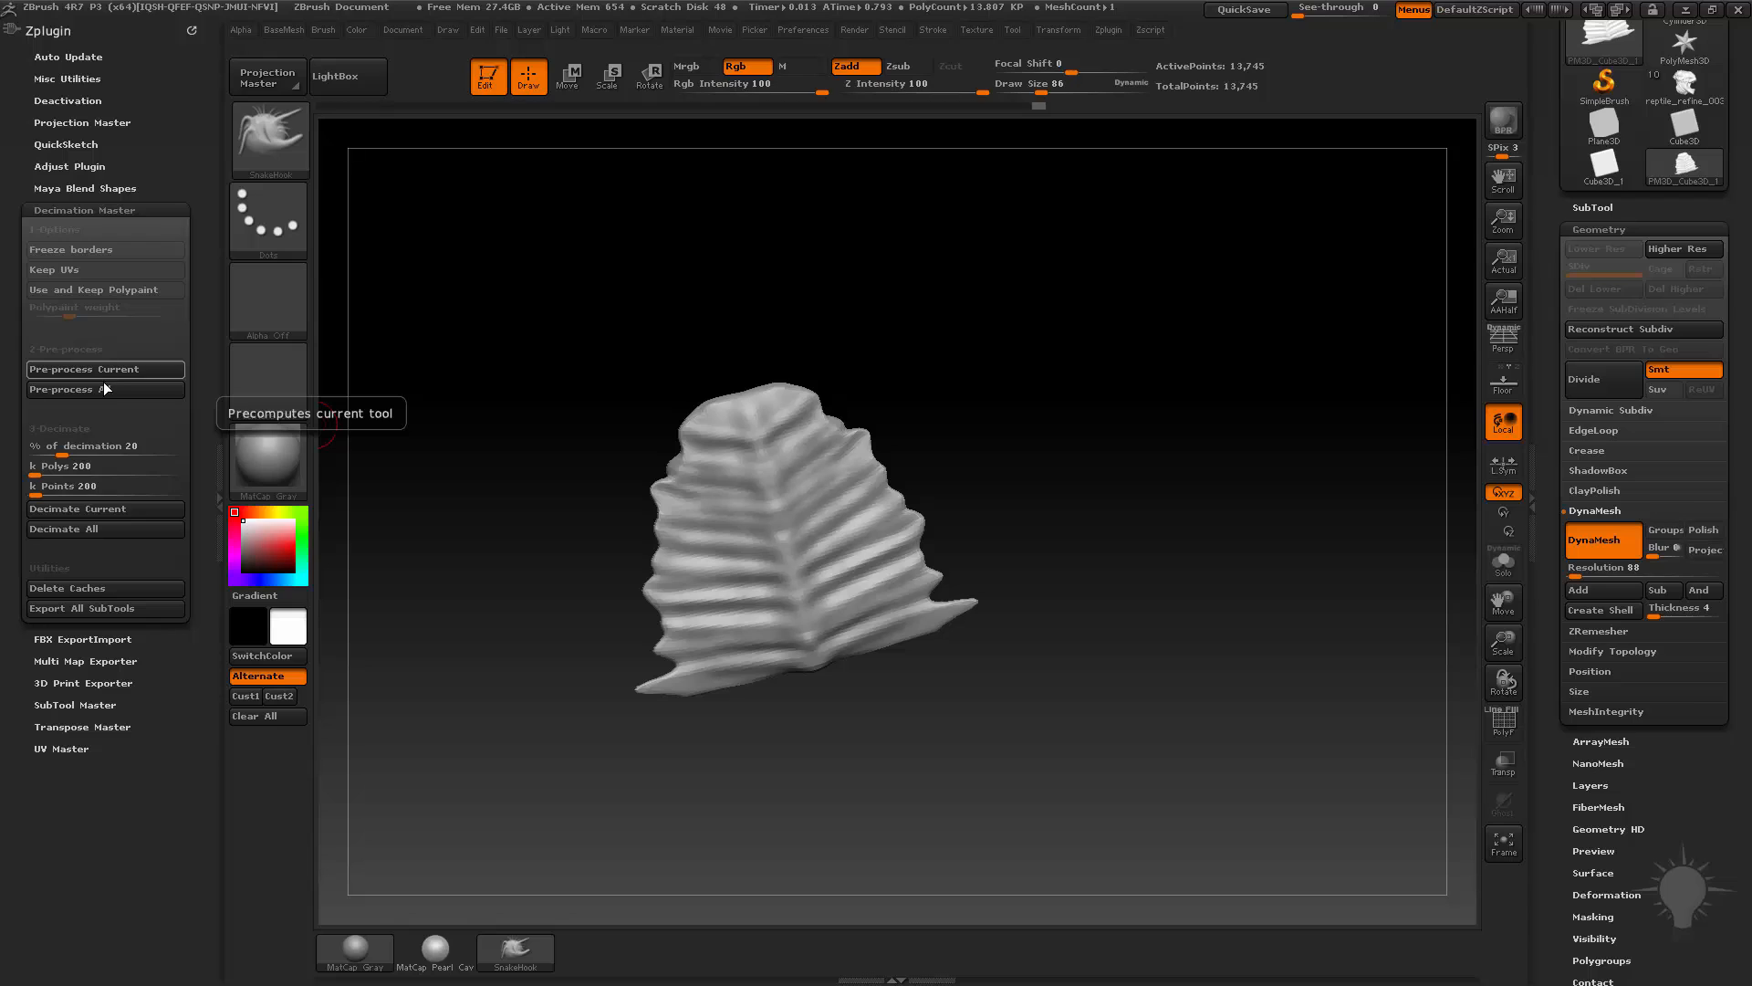
Decimate the scale plate to 1 k polys
left_click(89, 468)
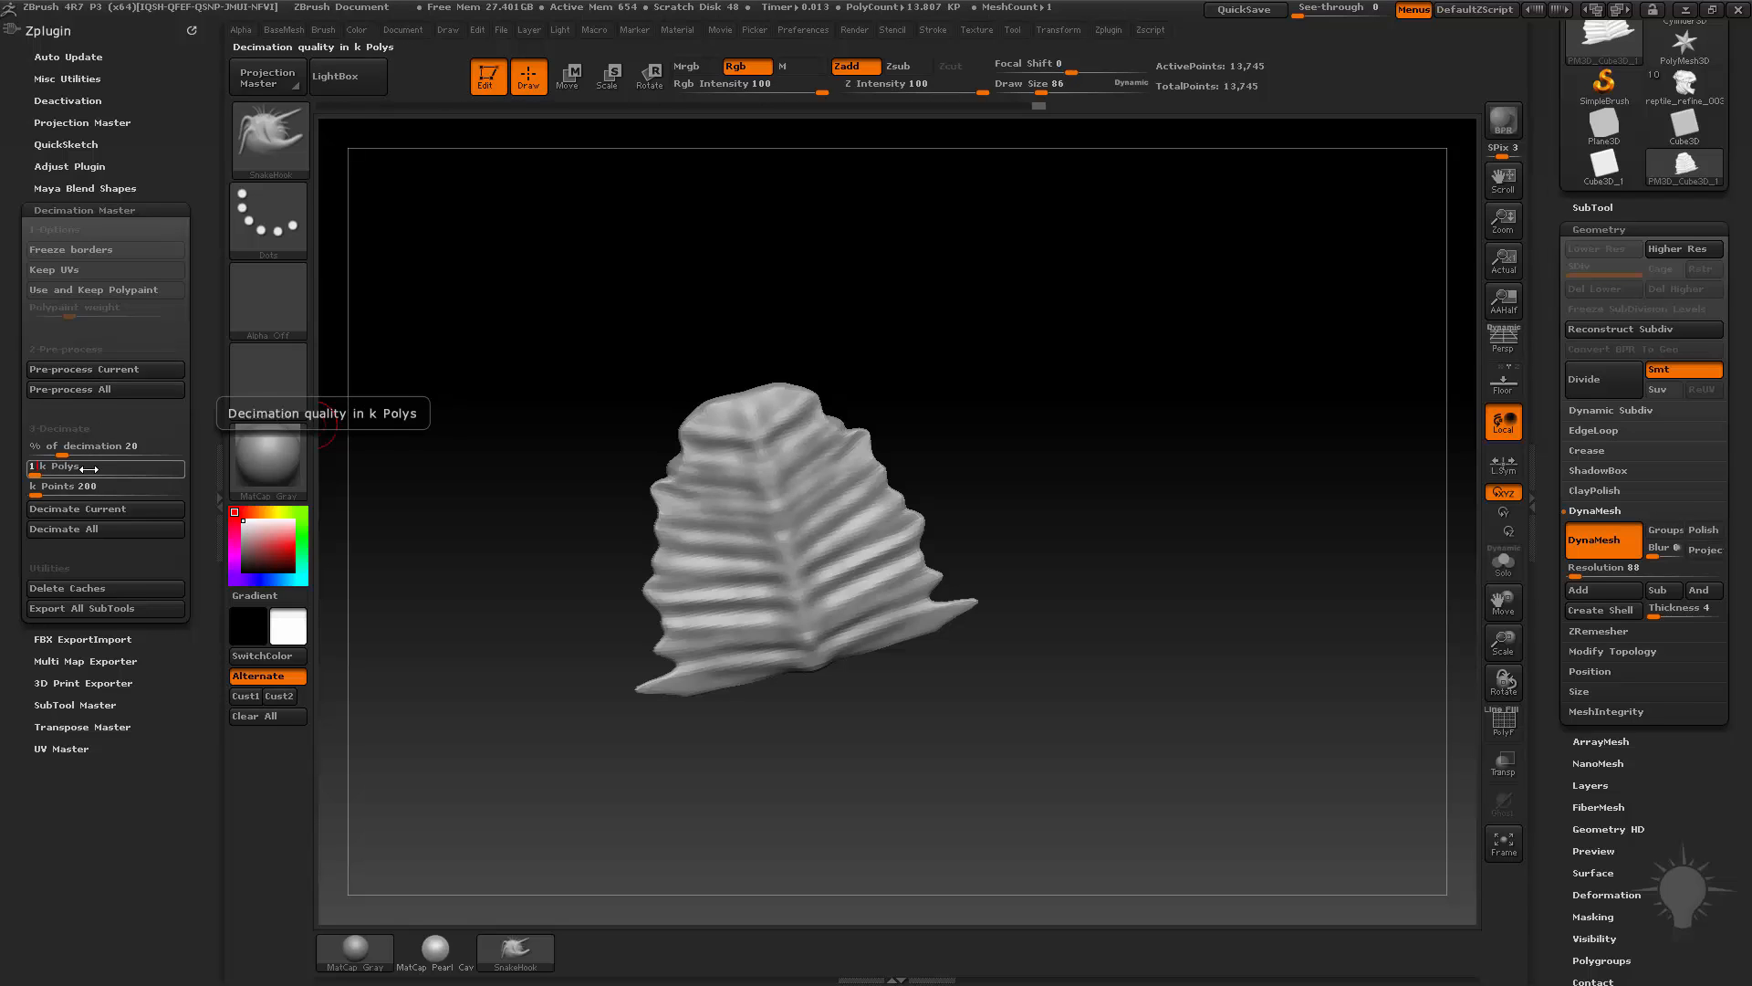
type("1")
key("Return")
left_click(100, 511)
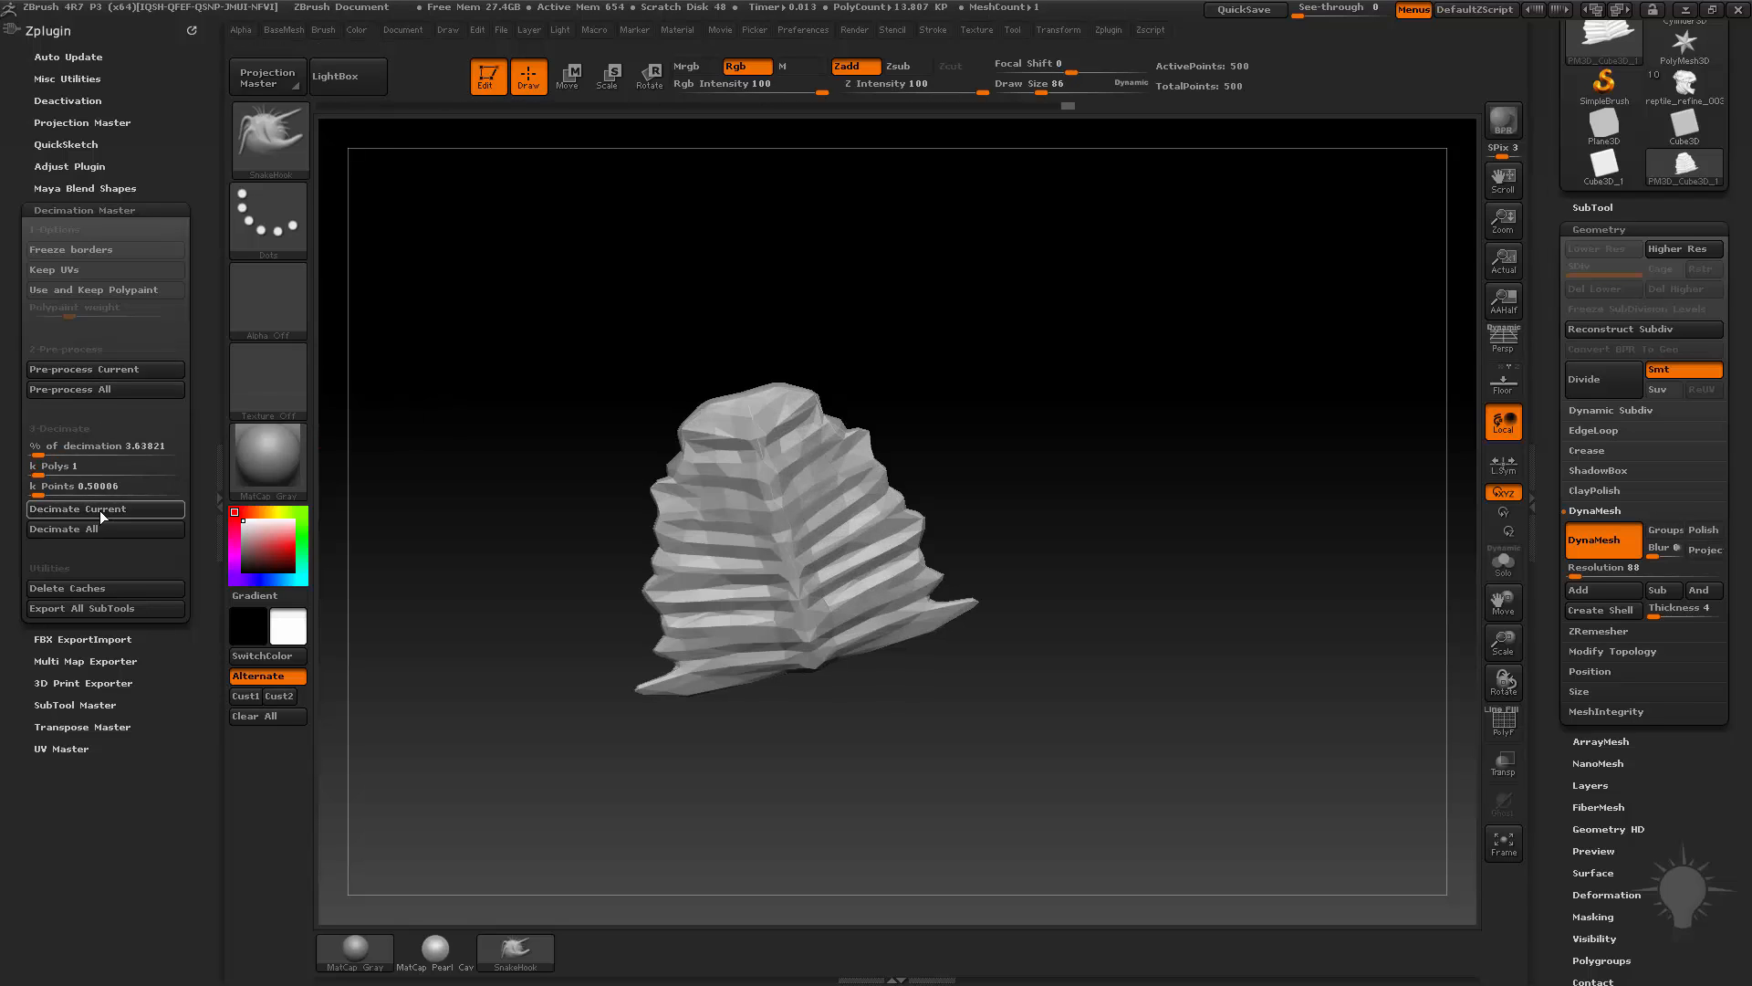
Decimate the current scale plate with the k Polys target set to 3
left_click(88, 470)
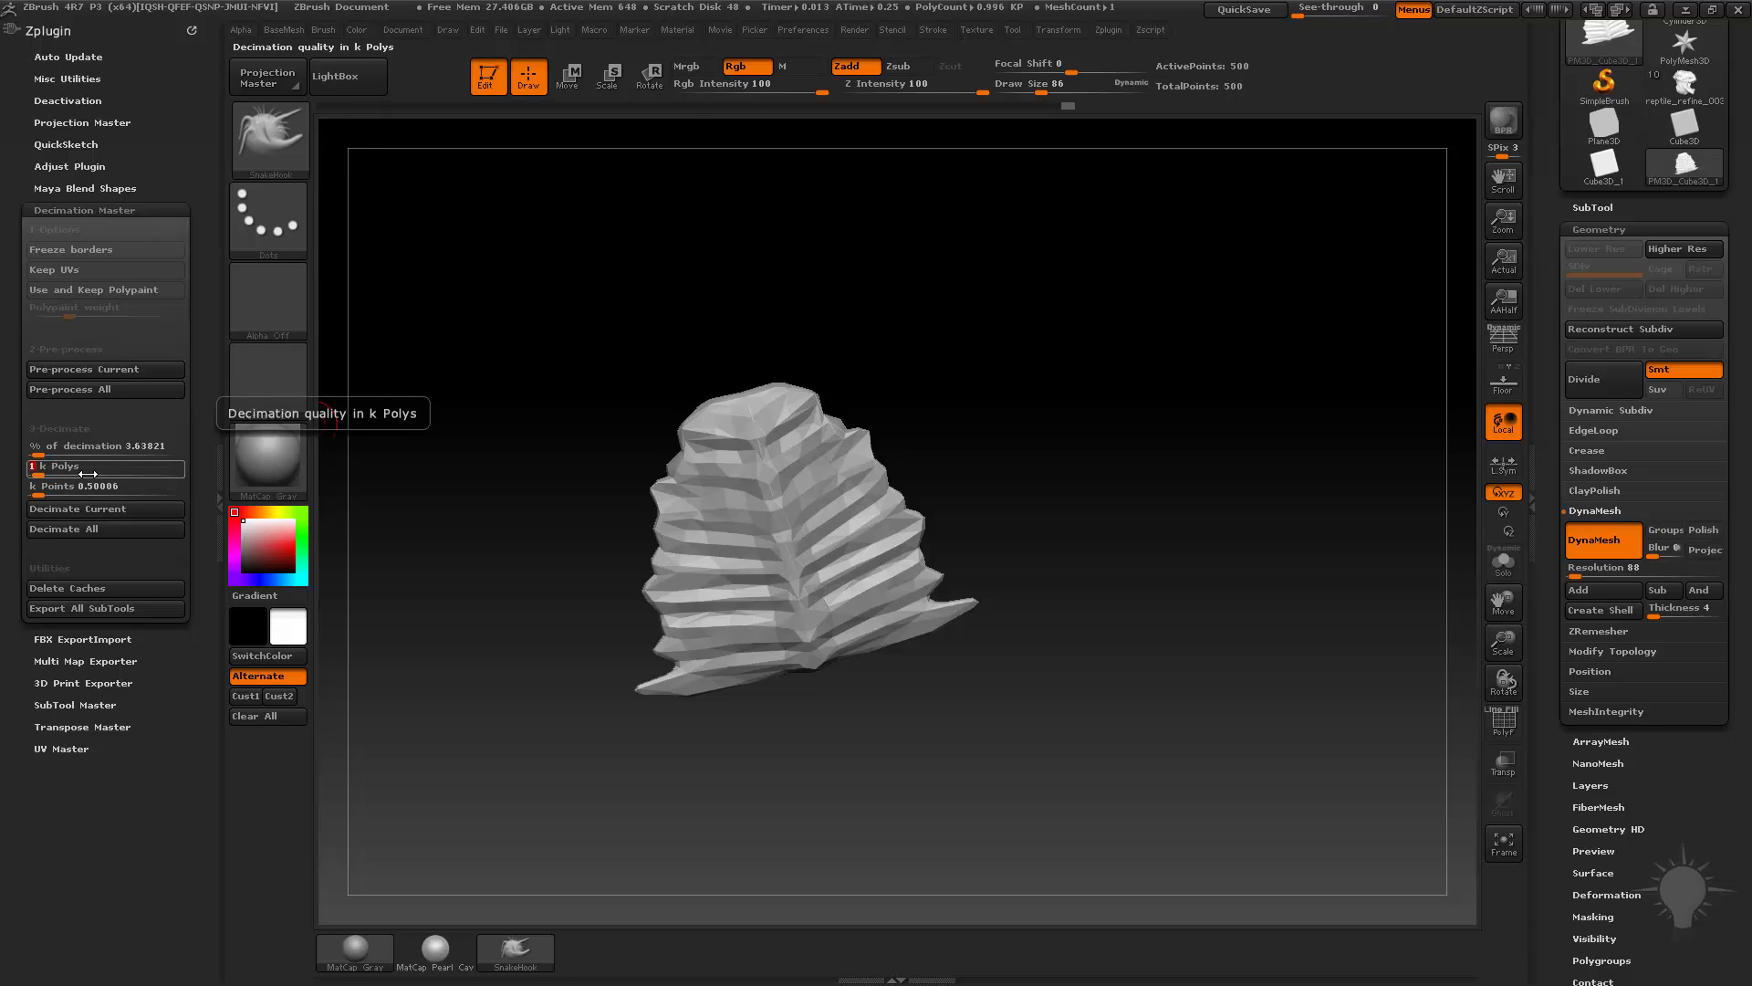
type("3")
key("Return")
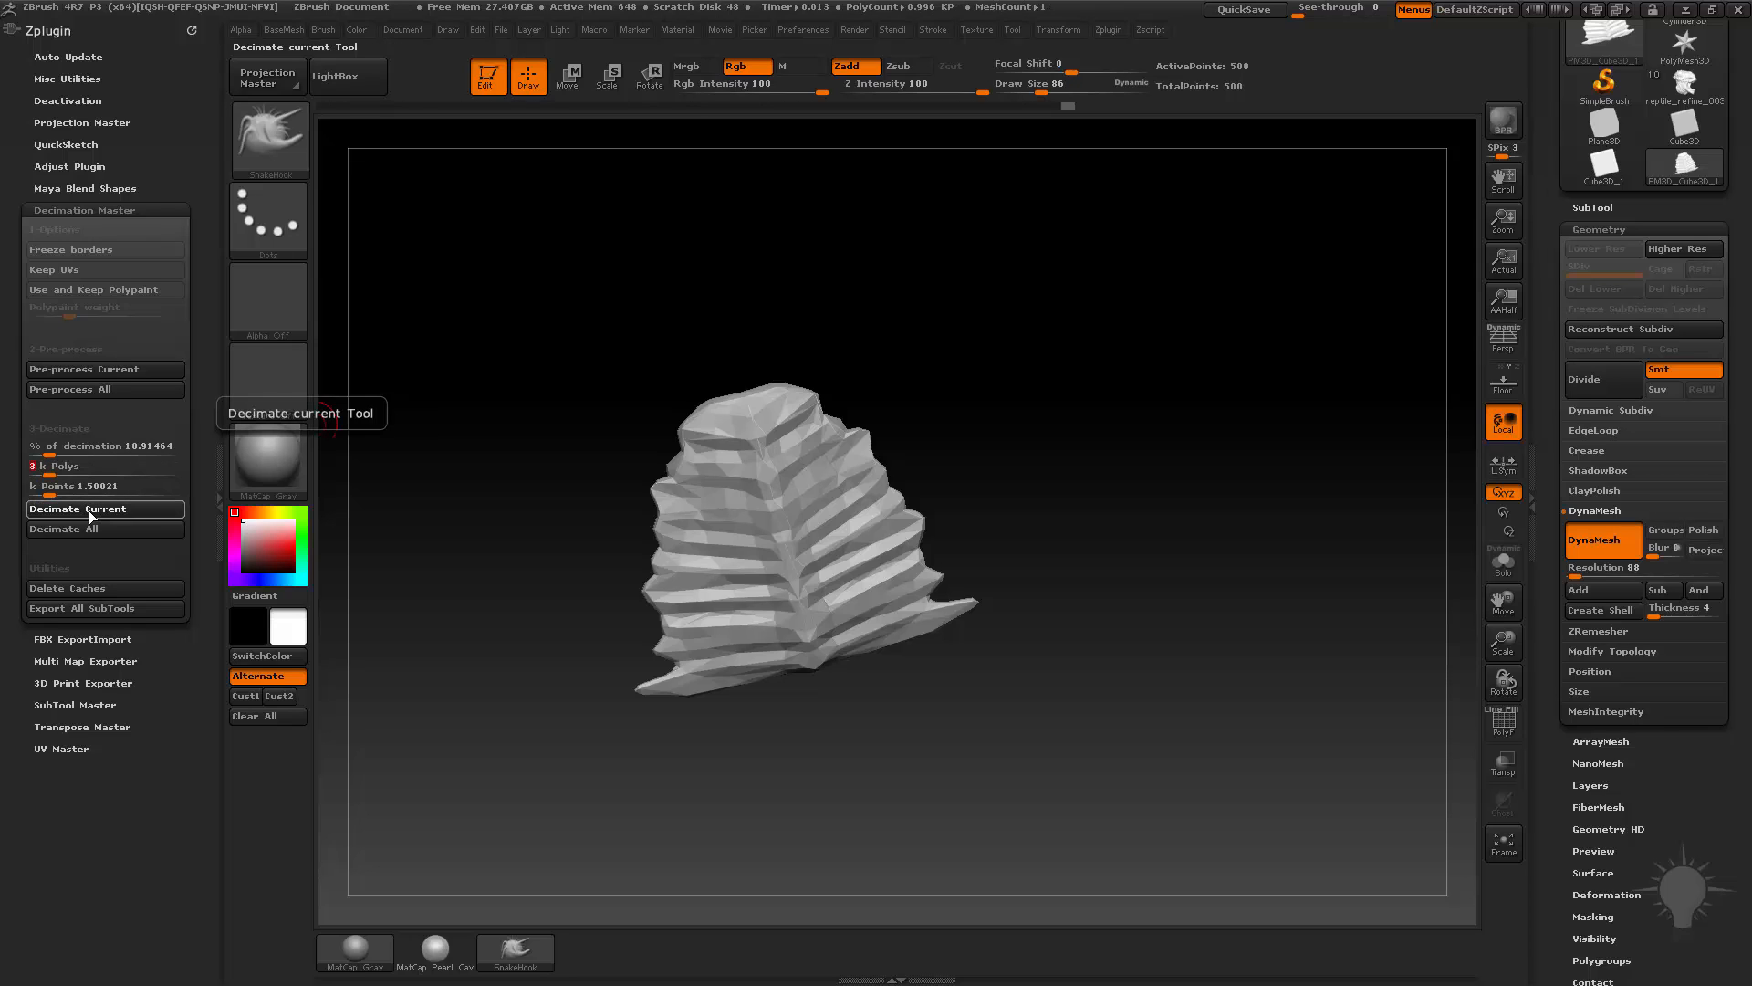
left_click(87, 508)
Orient the plate face-on with its wide base upward and create a new InsertMesh brush from it
left_click_drag(876, 421, 1181, 416)
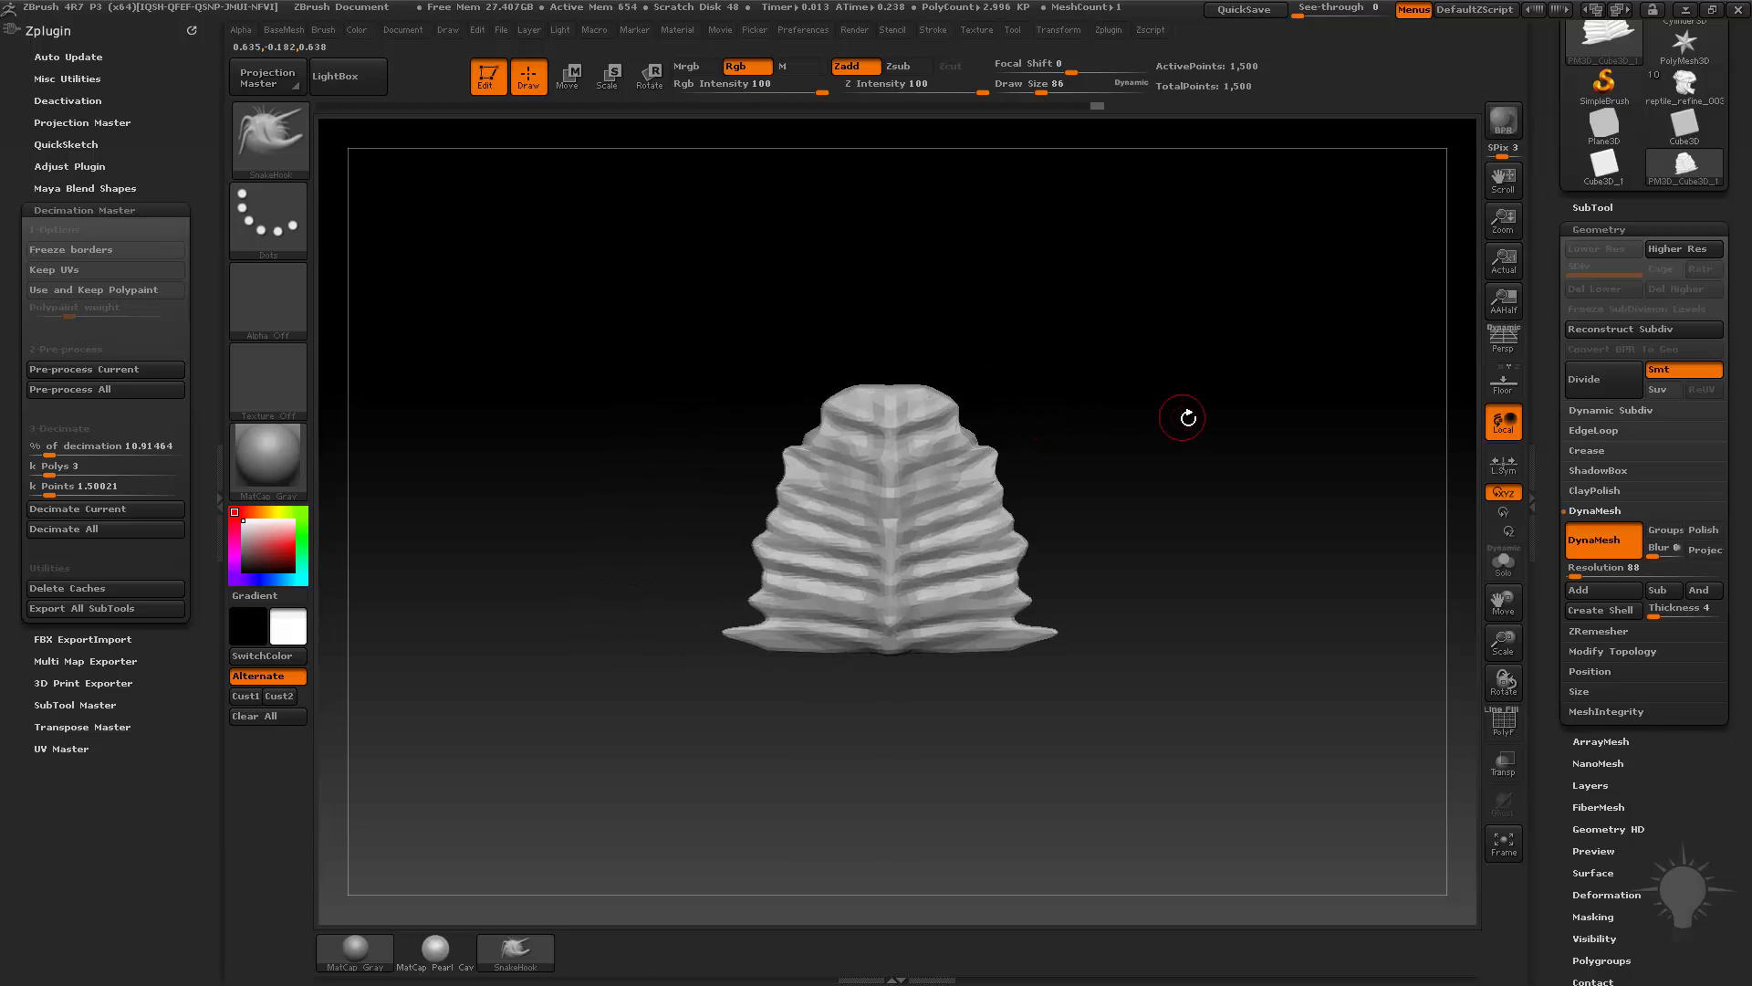
left_click_drag(1160, 475, 1168, 590)
key("b")
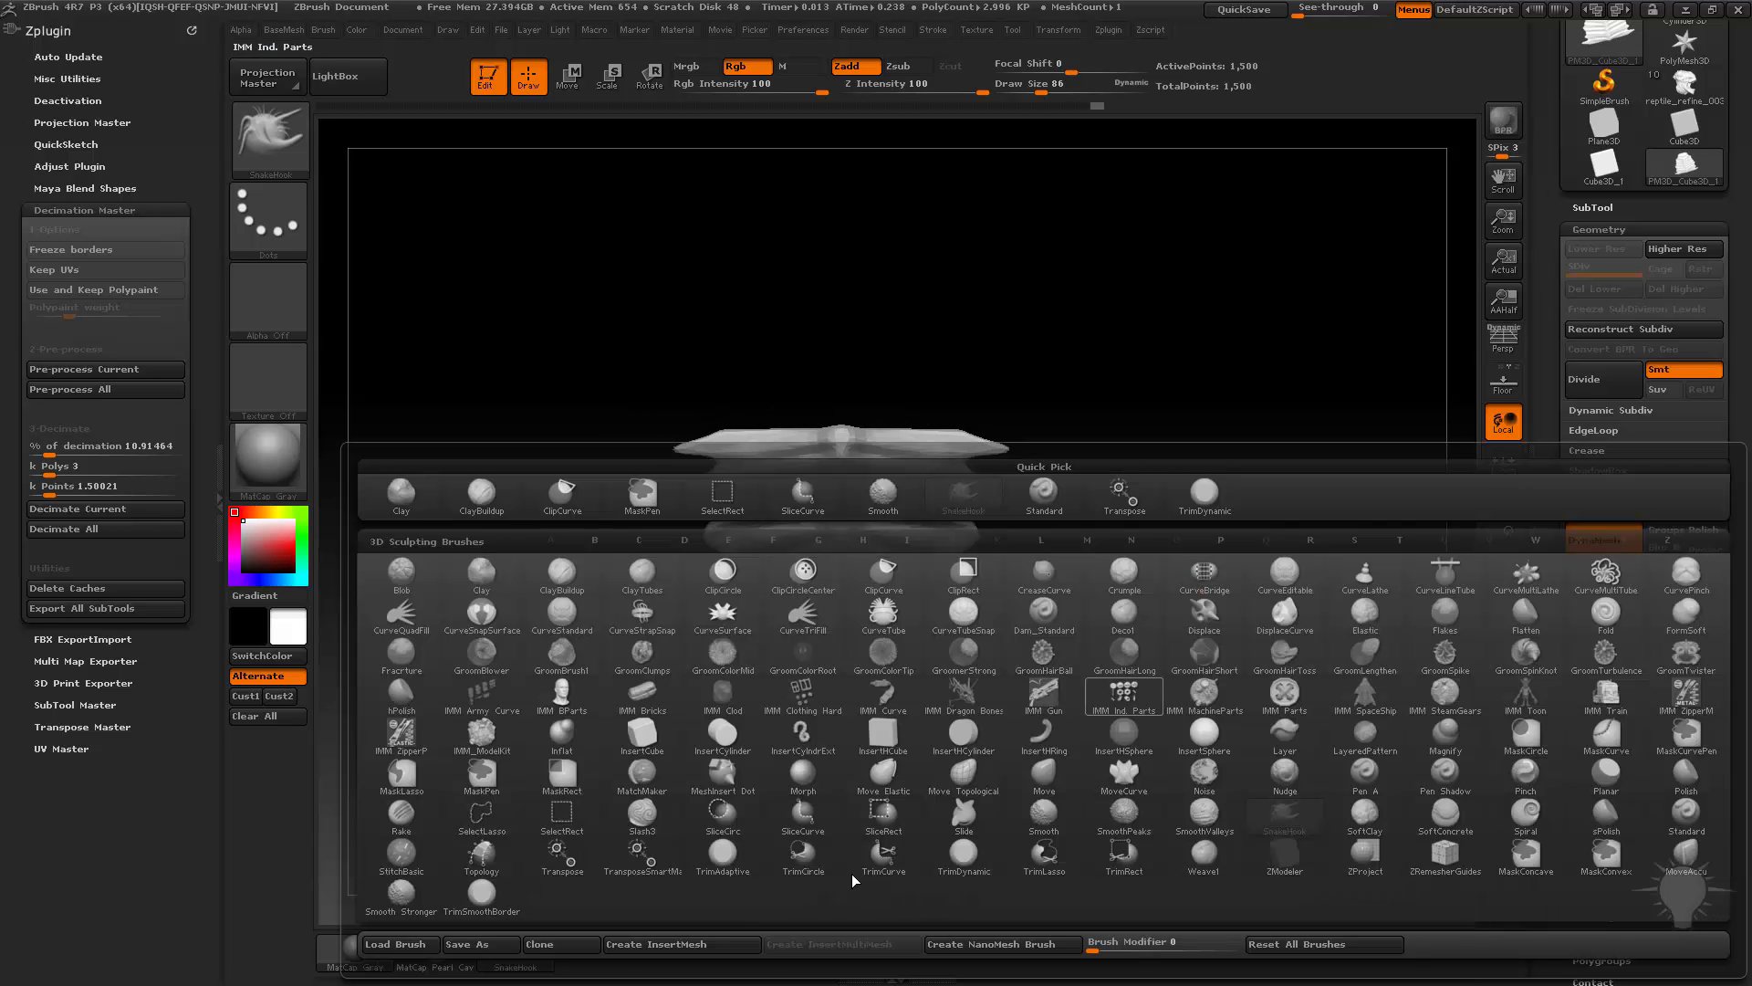
left_click(682, 943)
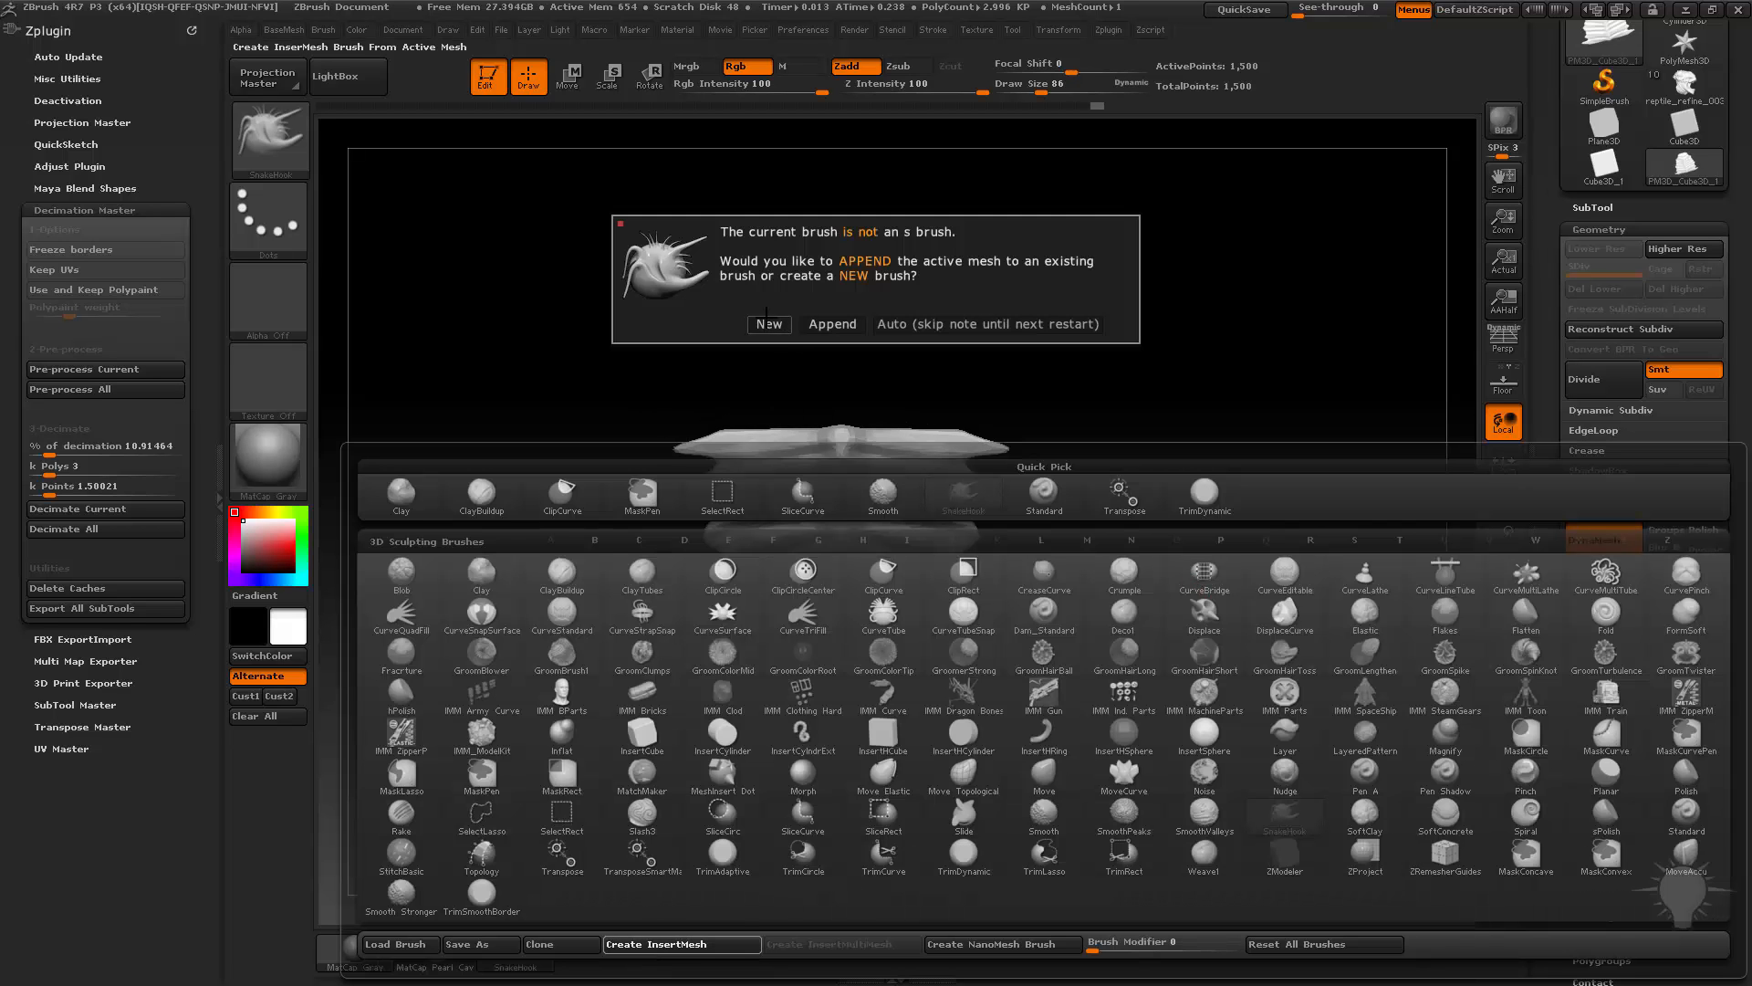
left_click(769, 323)
Switch to the reptile_refine_003 tool and activate the Standard brush
scroll(1547, 261, "up", 3)
left_click(1683, 291)
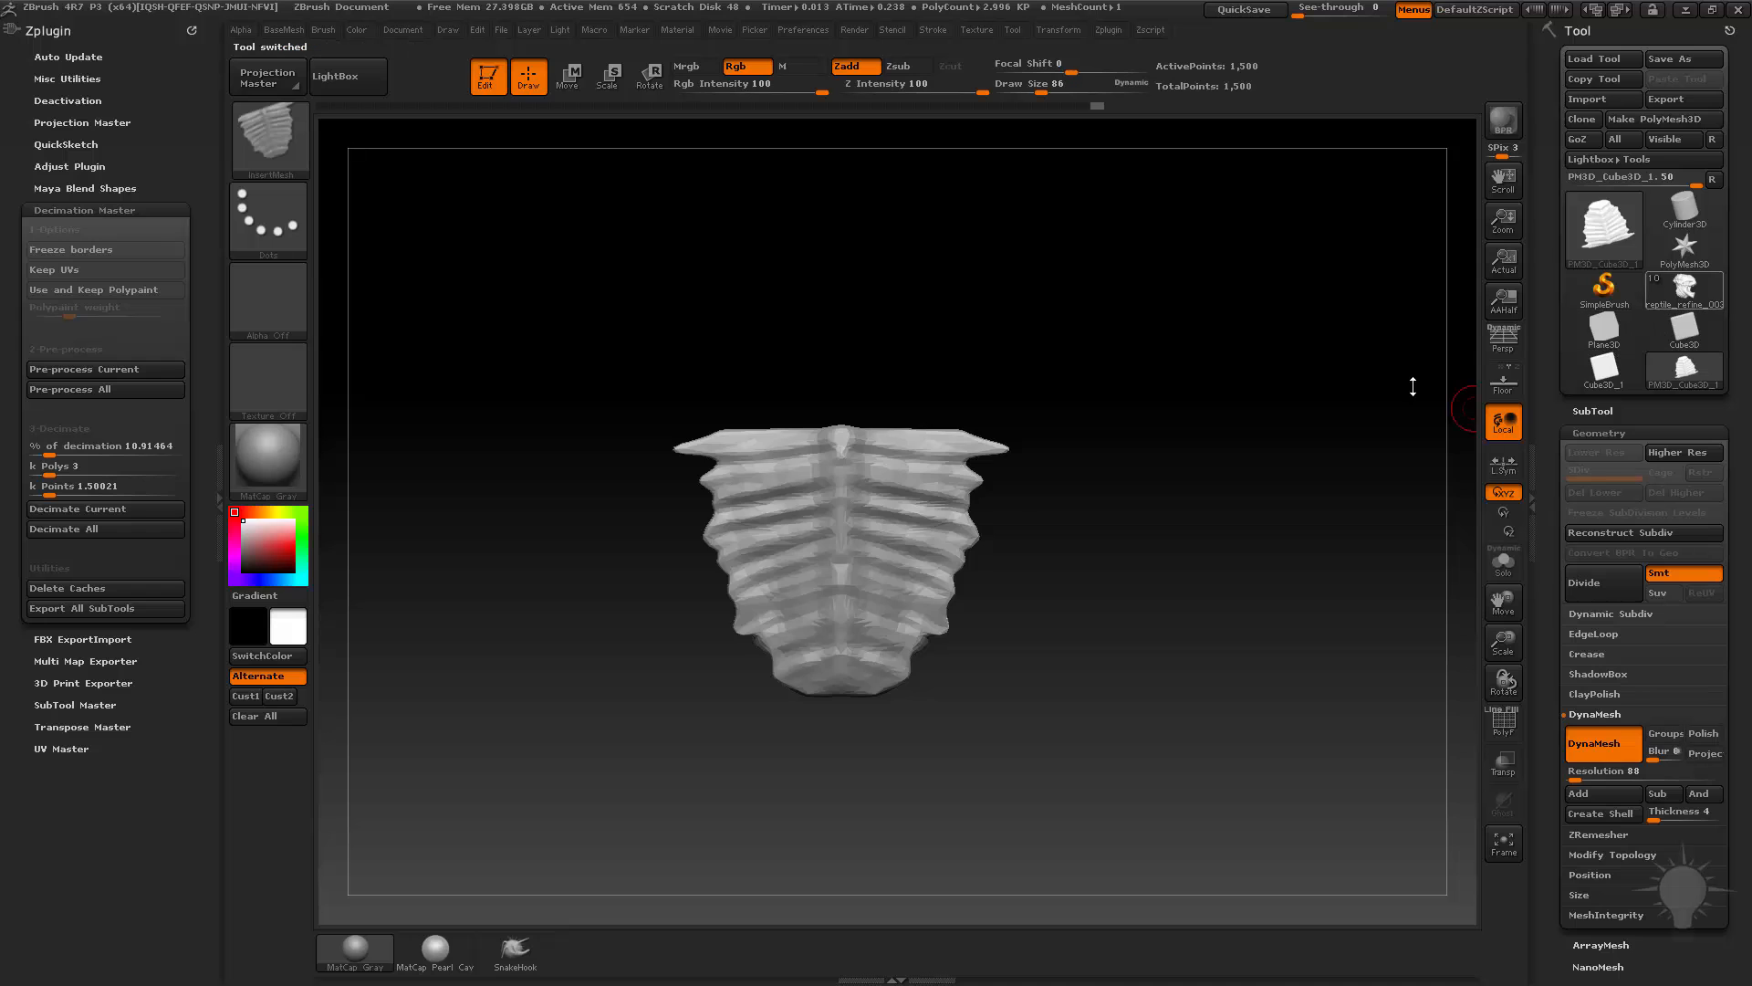
mouse_move(1379, 498)
left_mouse_down("shift")
mouse_move(1323, 462)
mouse_move(1166, 512)
mouse_move(1217, 521)
mouse_move(1219, 550)
mouse_move(1197, 550)
left_mouse_up("shift")
key("b")
key("s")
key("t")
key("s")
Select the custom plate InsertMesh brush, test it with a few plates along the creature's cheek and jaw, and undo them
left_click_drag(1226, 556, 1262, 577, "alt")
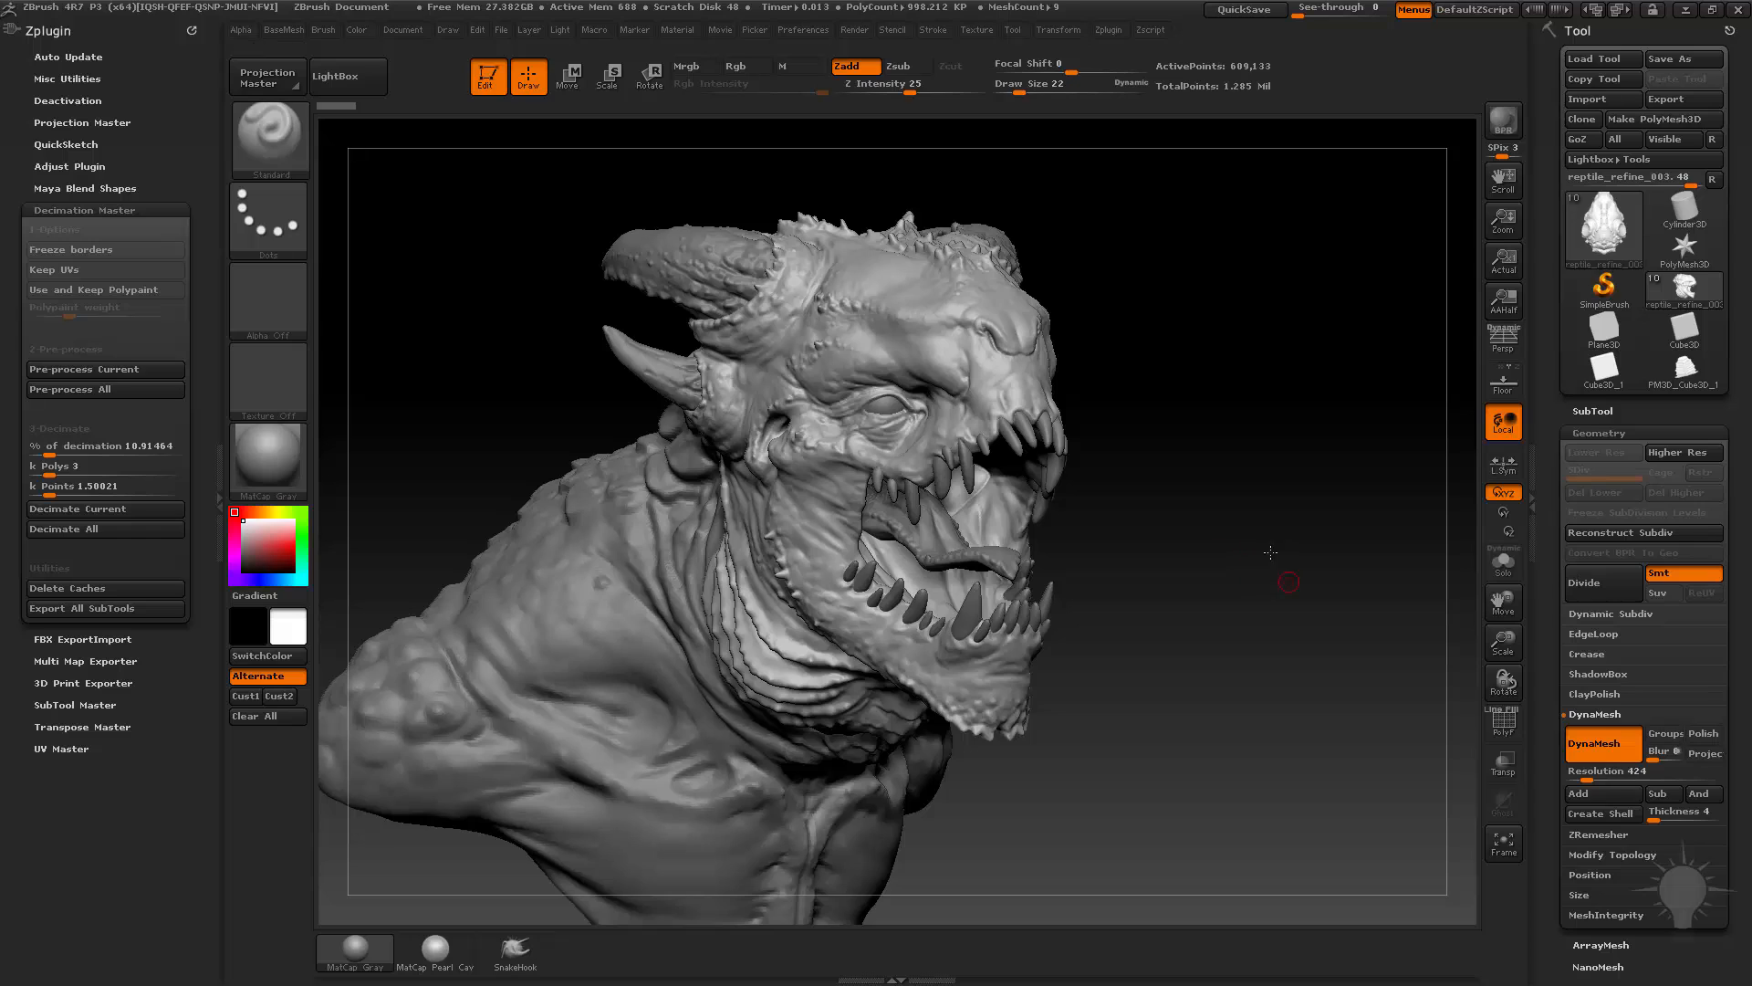
left_click_drag(1271, 552, 1257, 527, "alt")
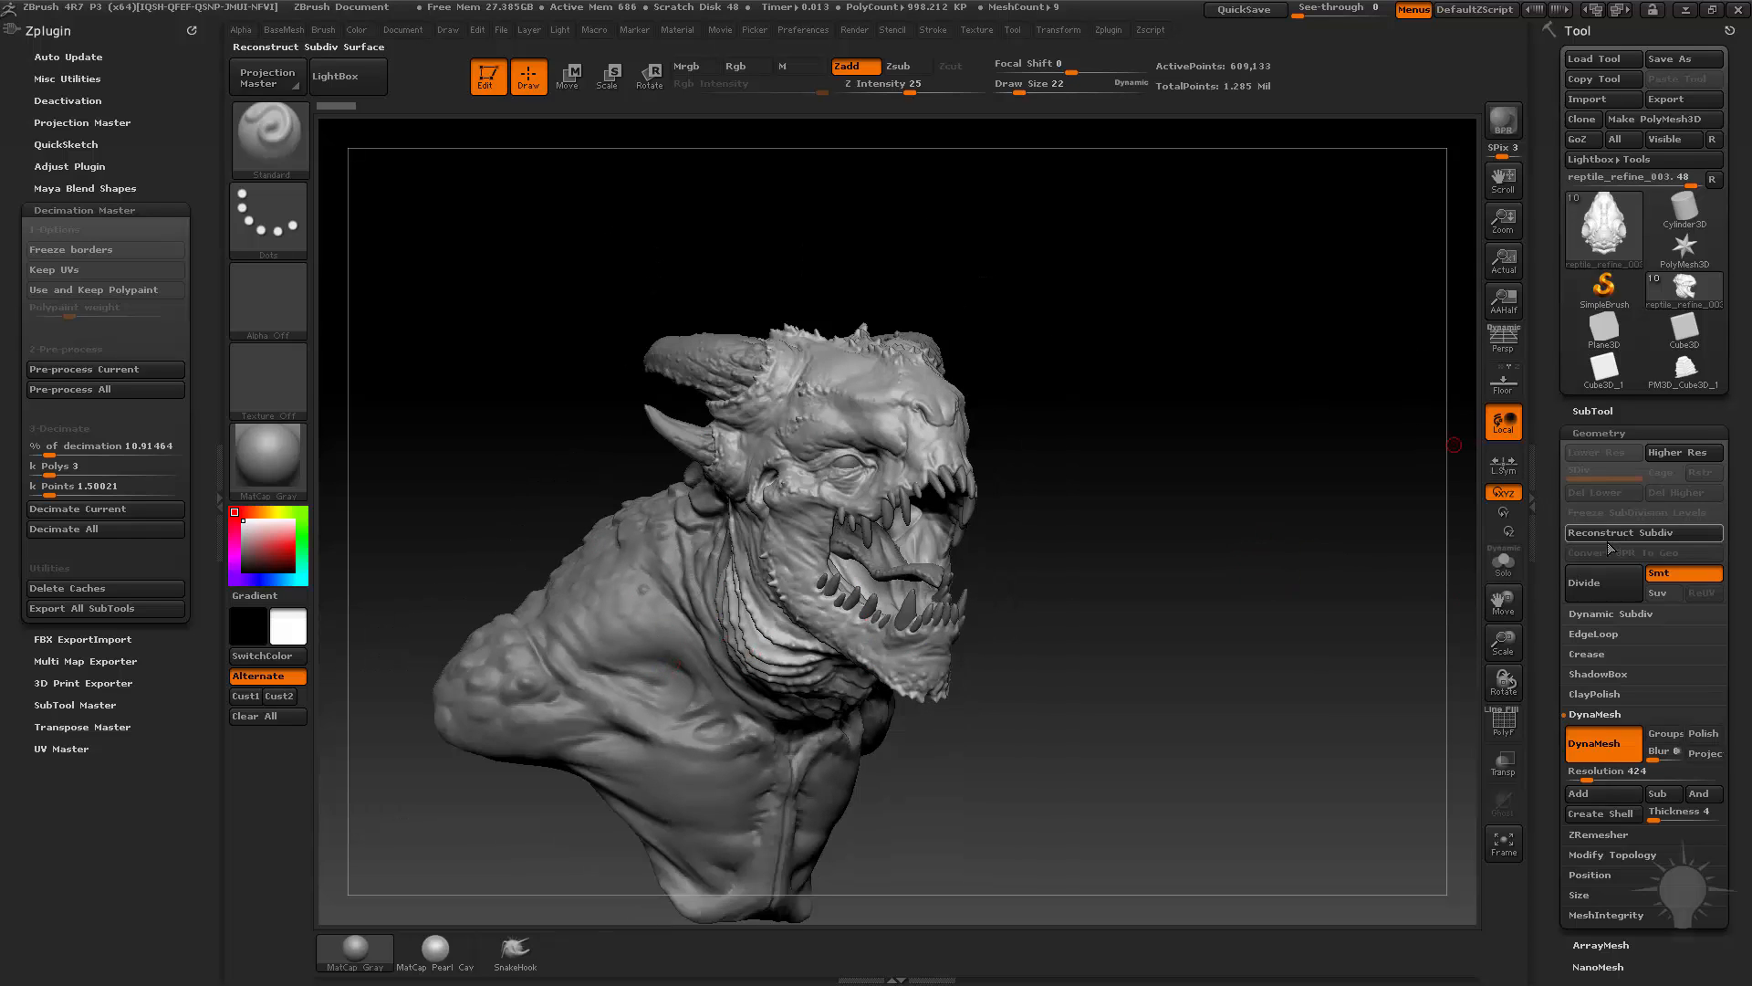
left_click_drag(1151, 441, 1218, 610, "alt")
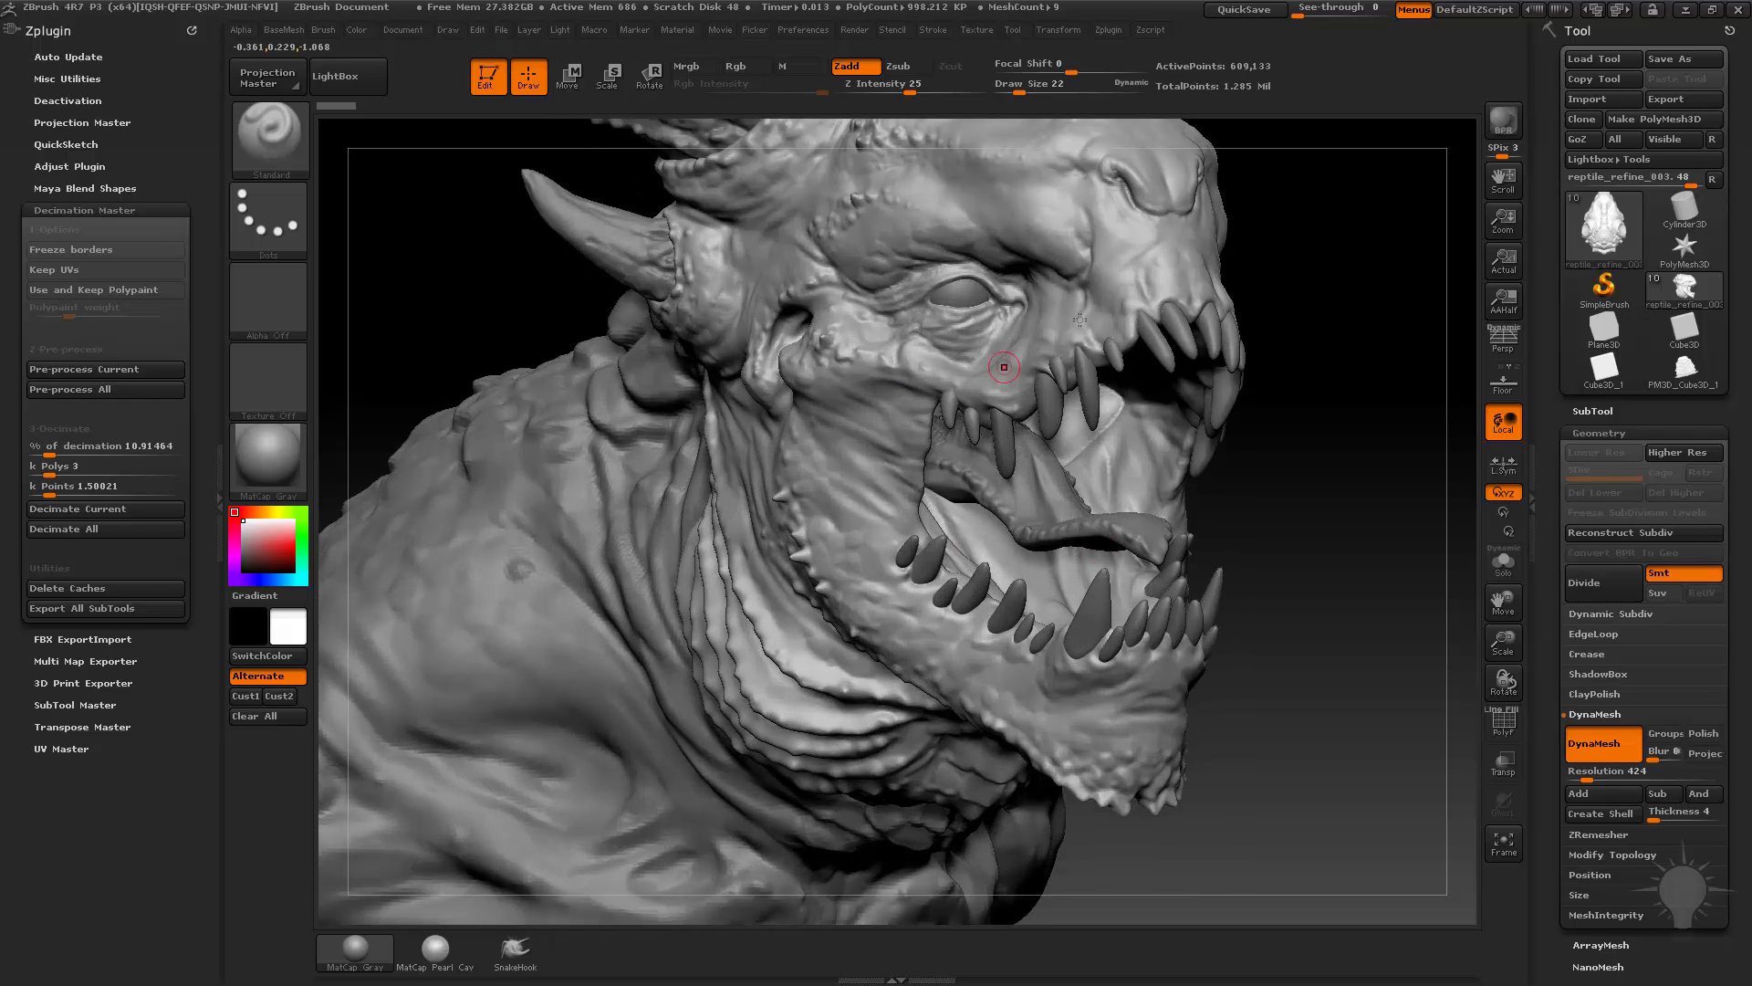
left_click_drag(1304, 352, 1288, 390)
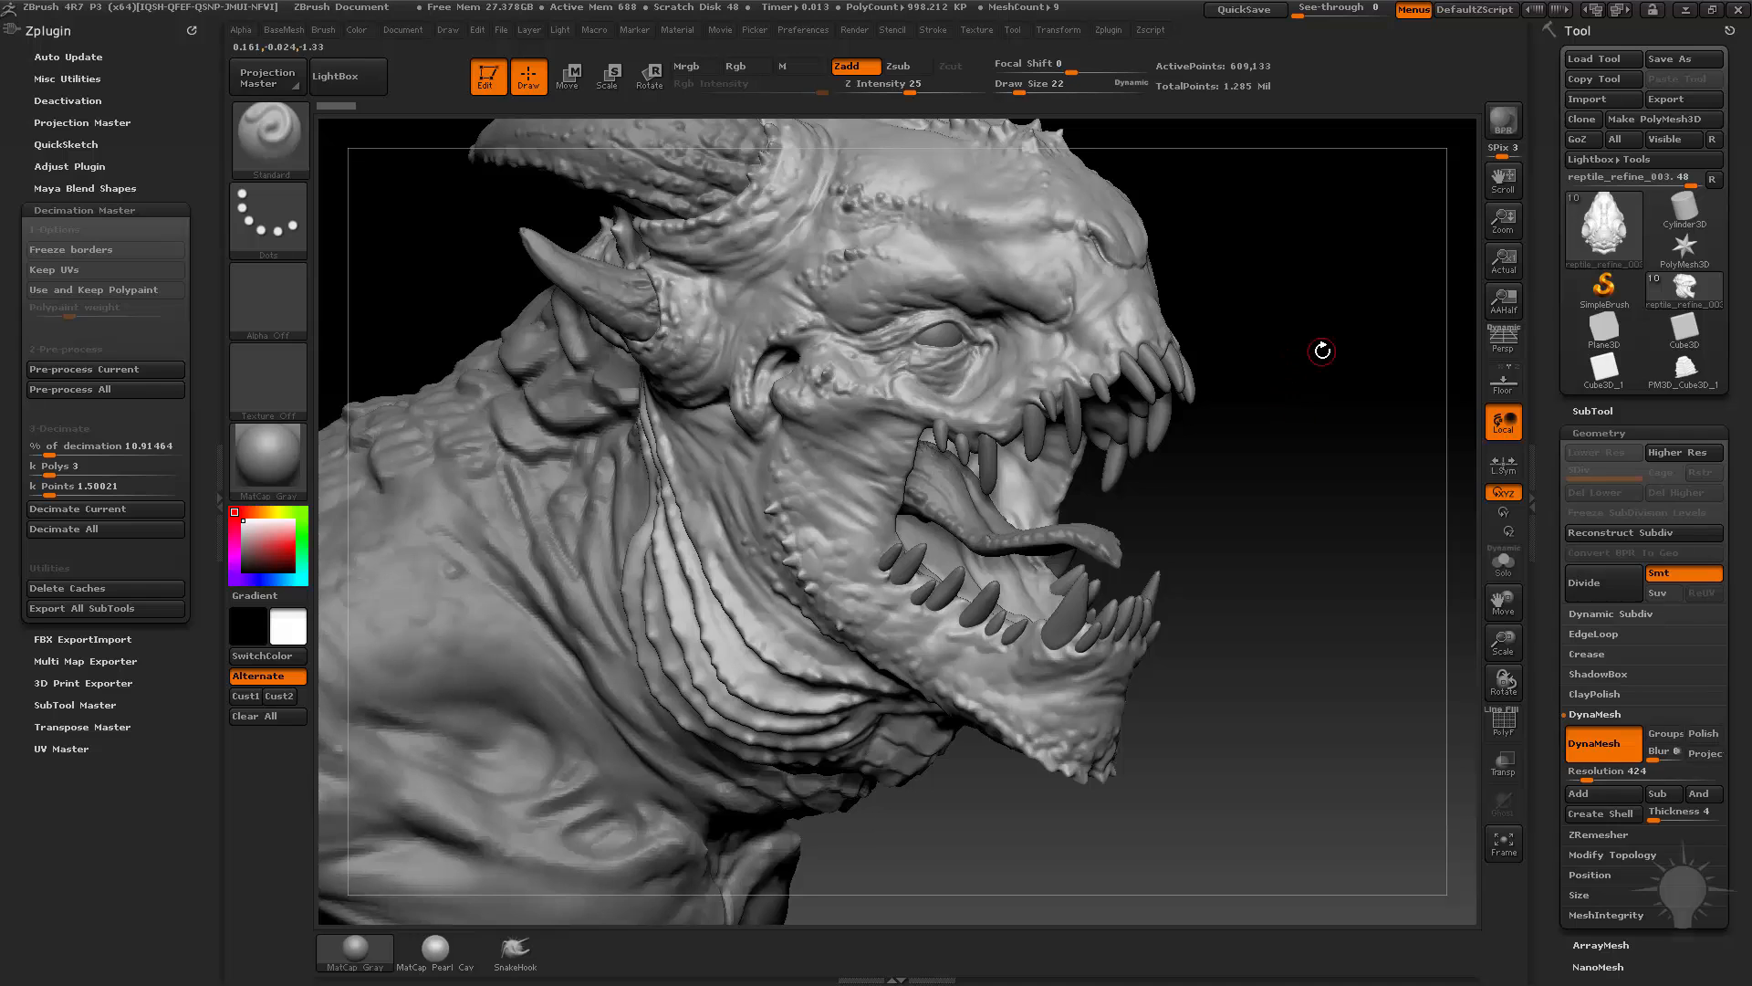
key("b")
left_click(566, 788)
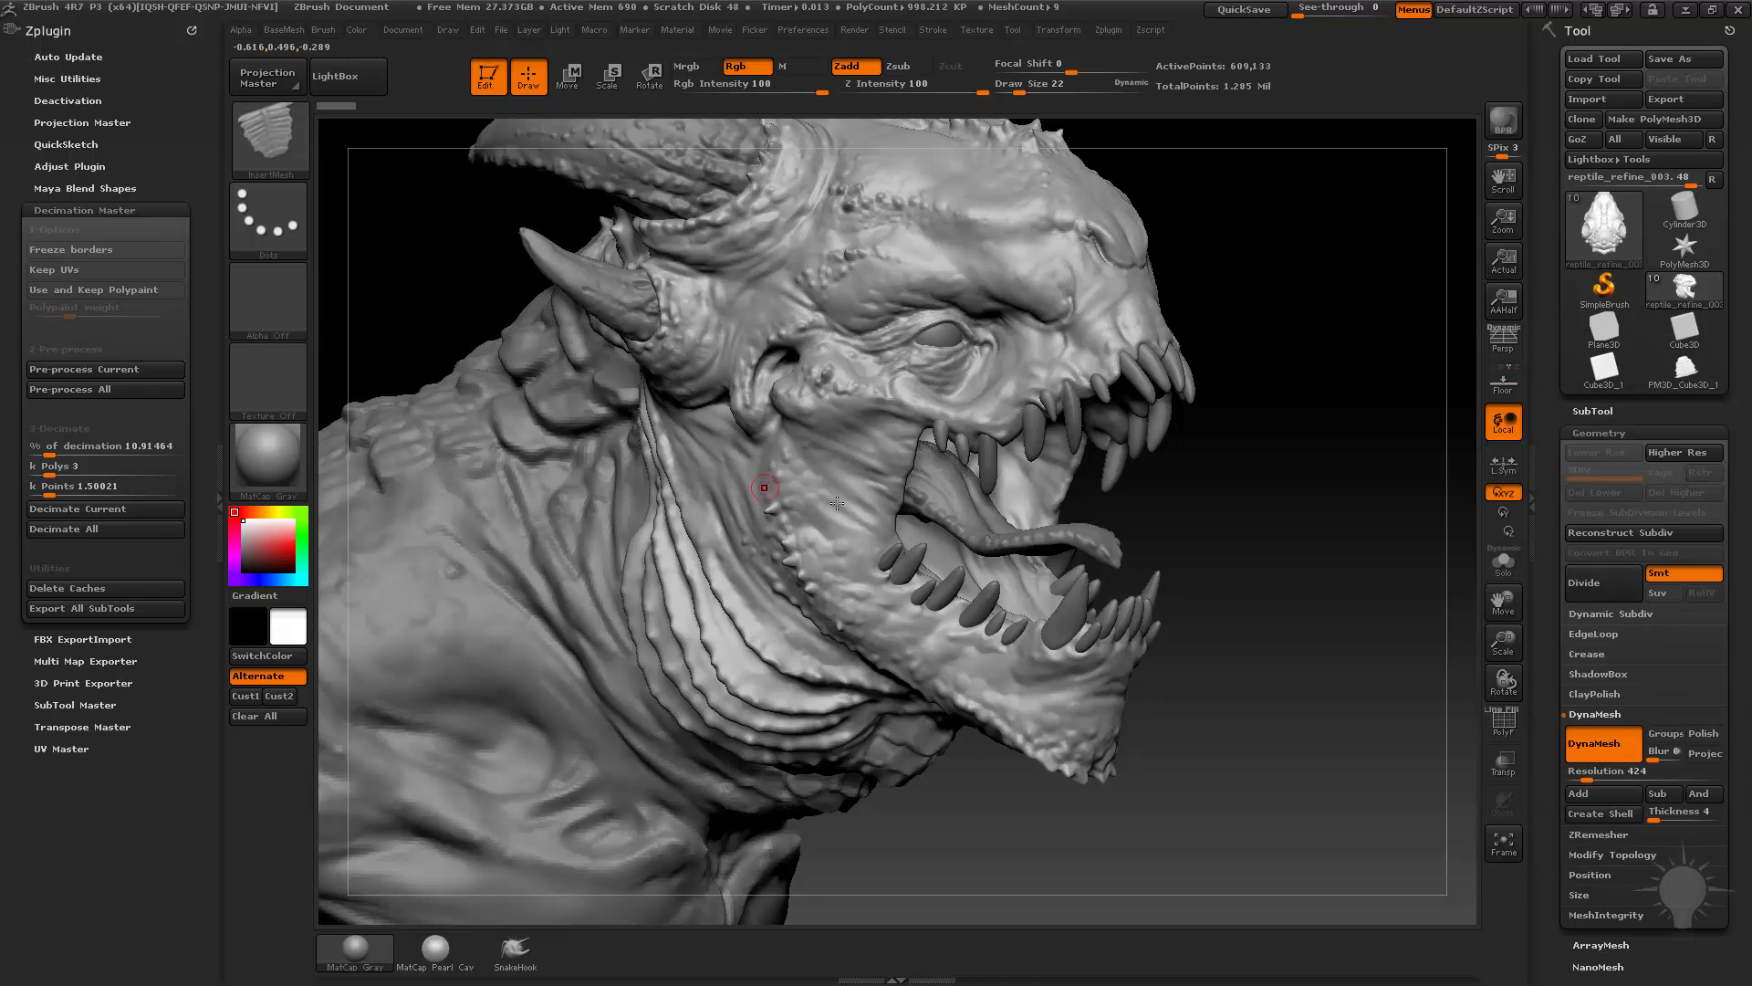
left_click_drag(796, 559, 797, 560)
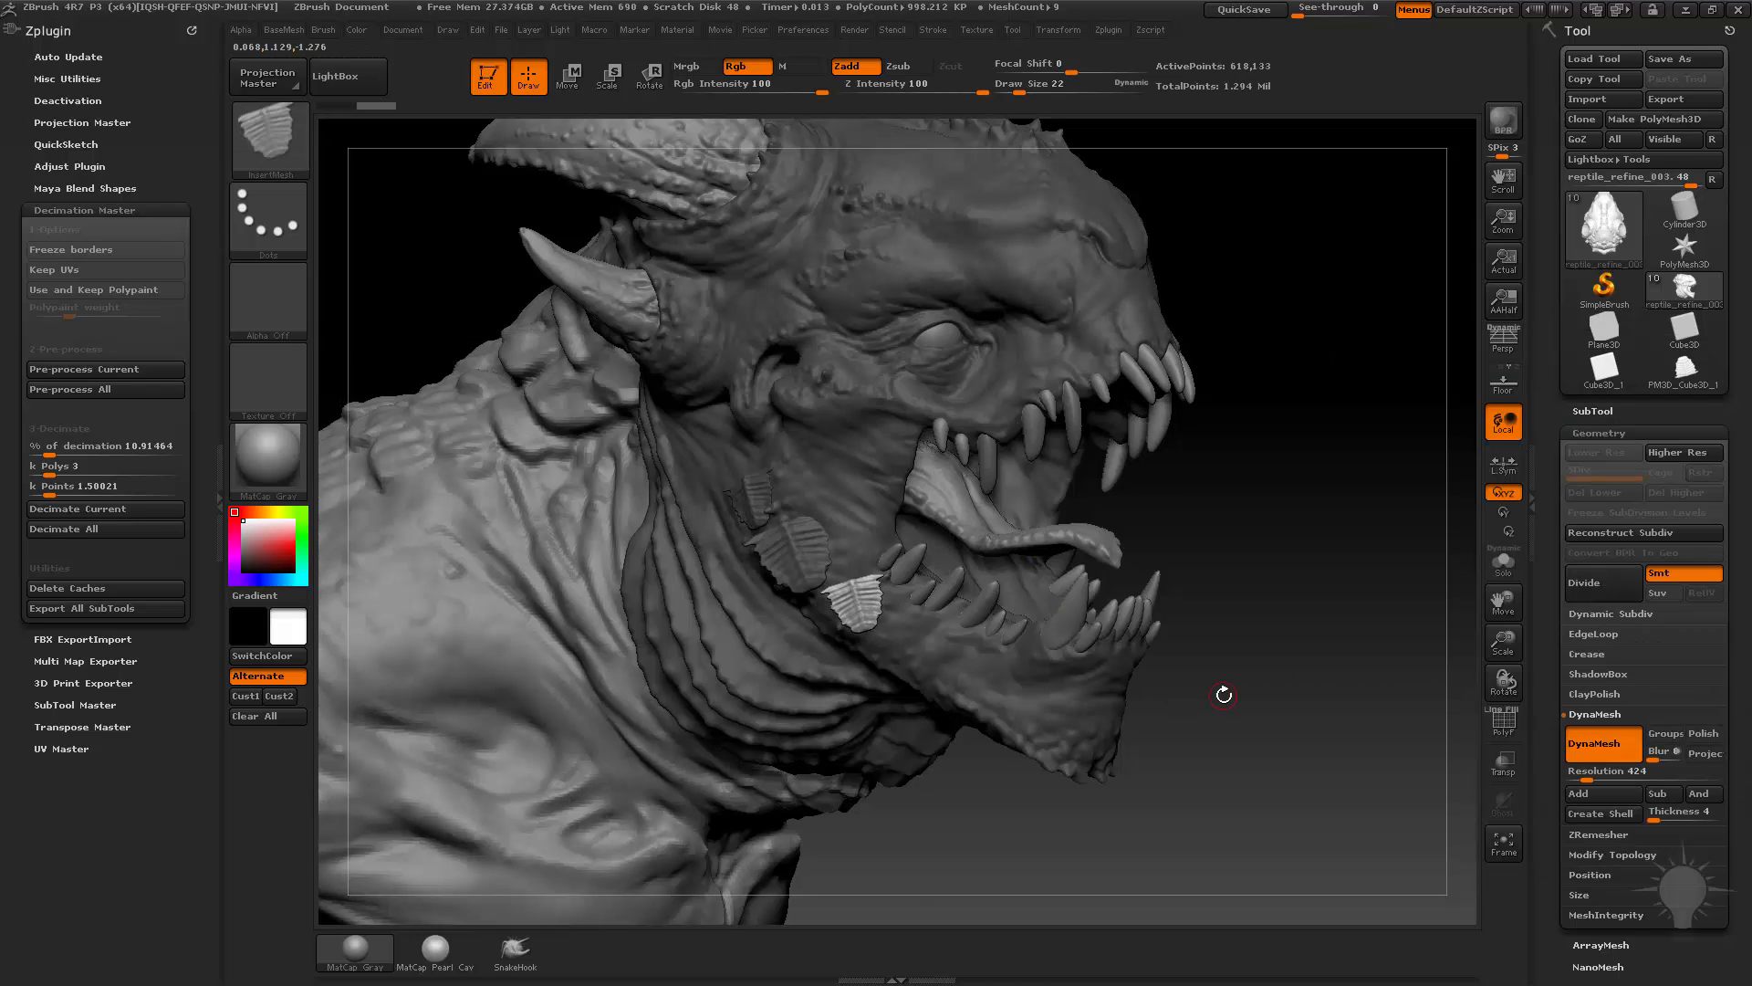
key("ctrl+z")
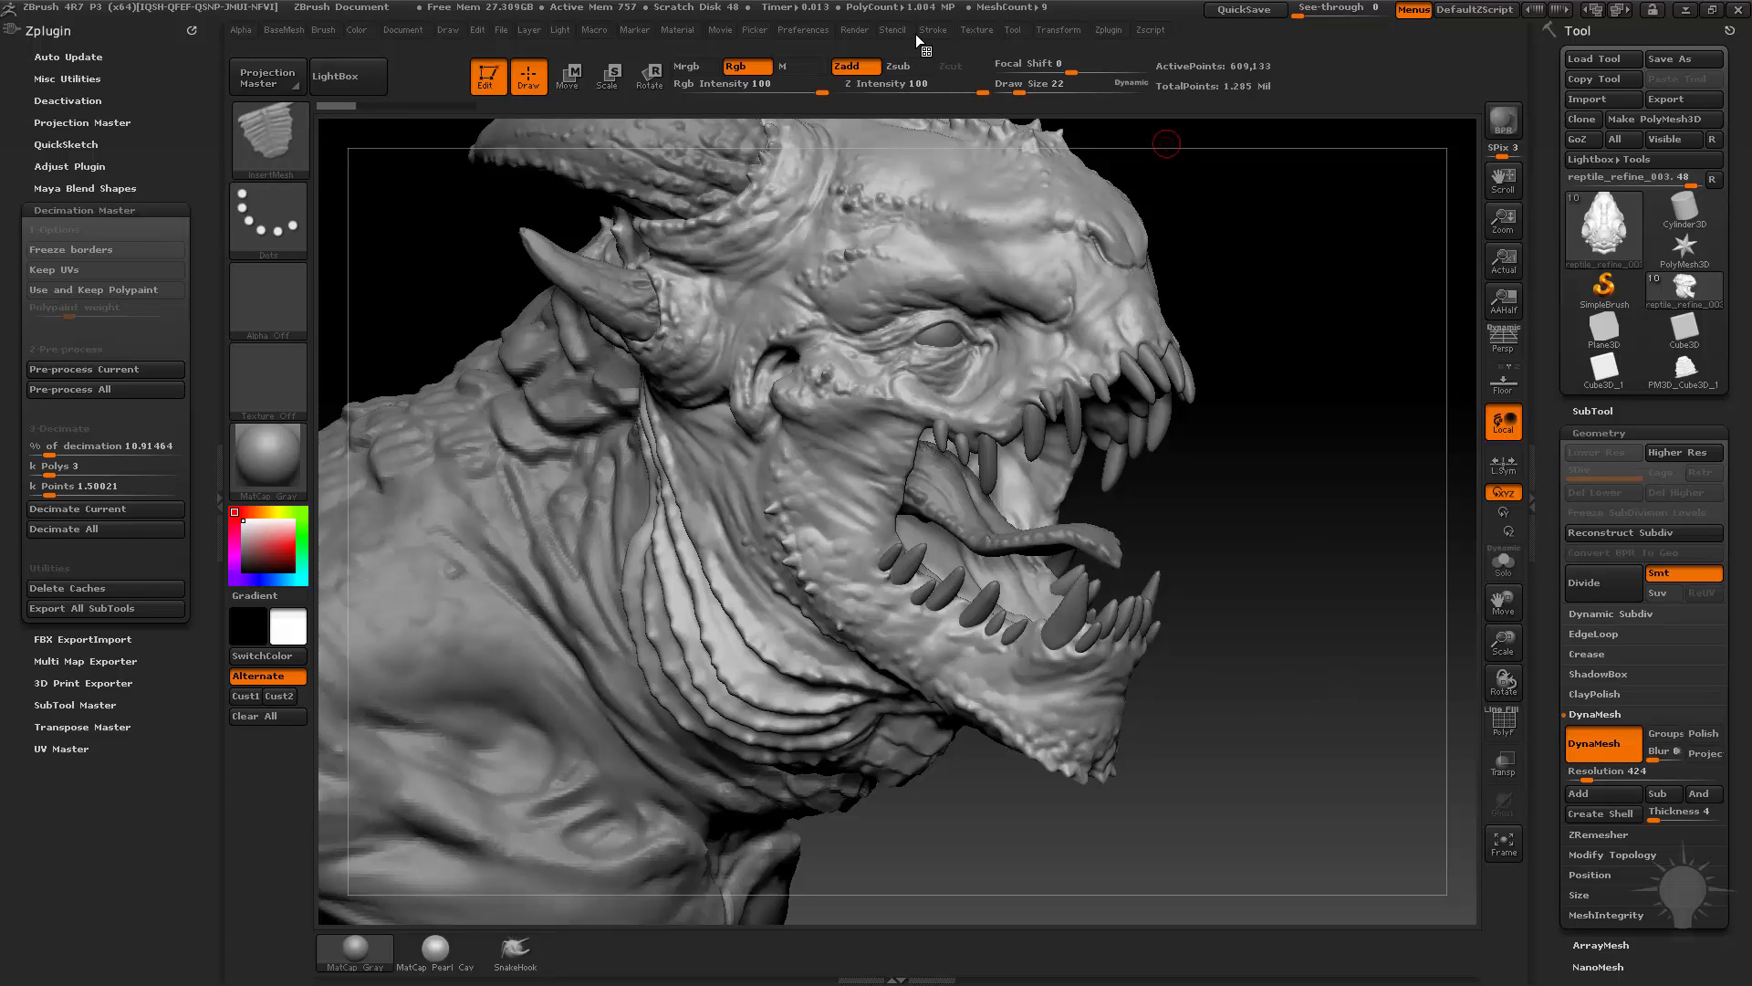
Expand the curve settings of the stroke and enable Curve Mode for the plate InsertMesh brush
left_click(923, 29)
left_click(978, 327)
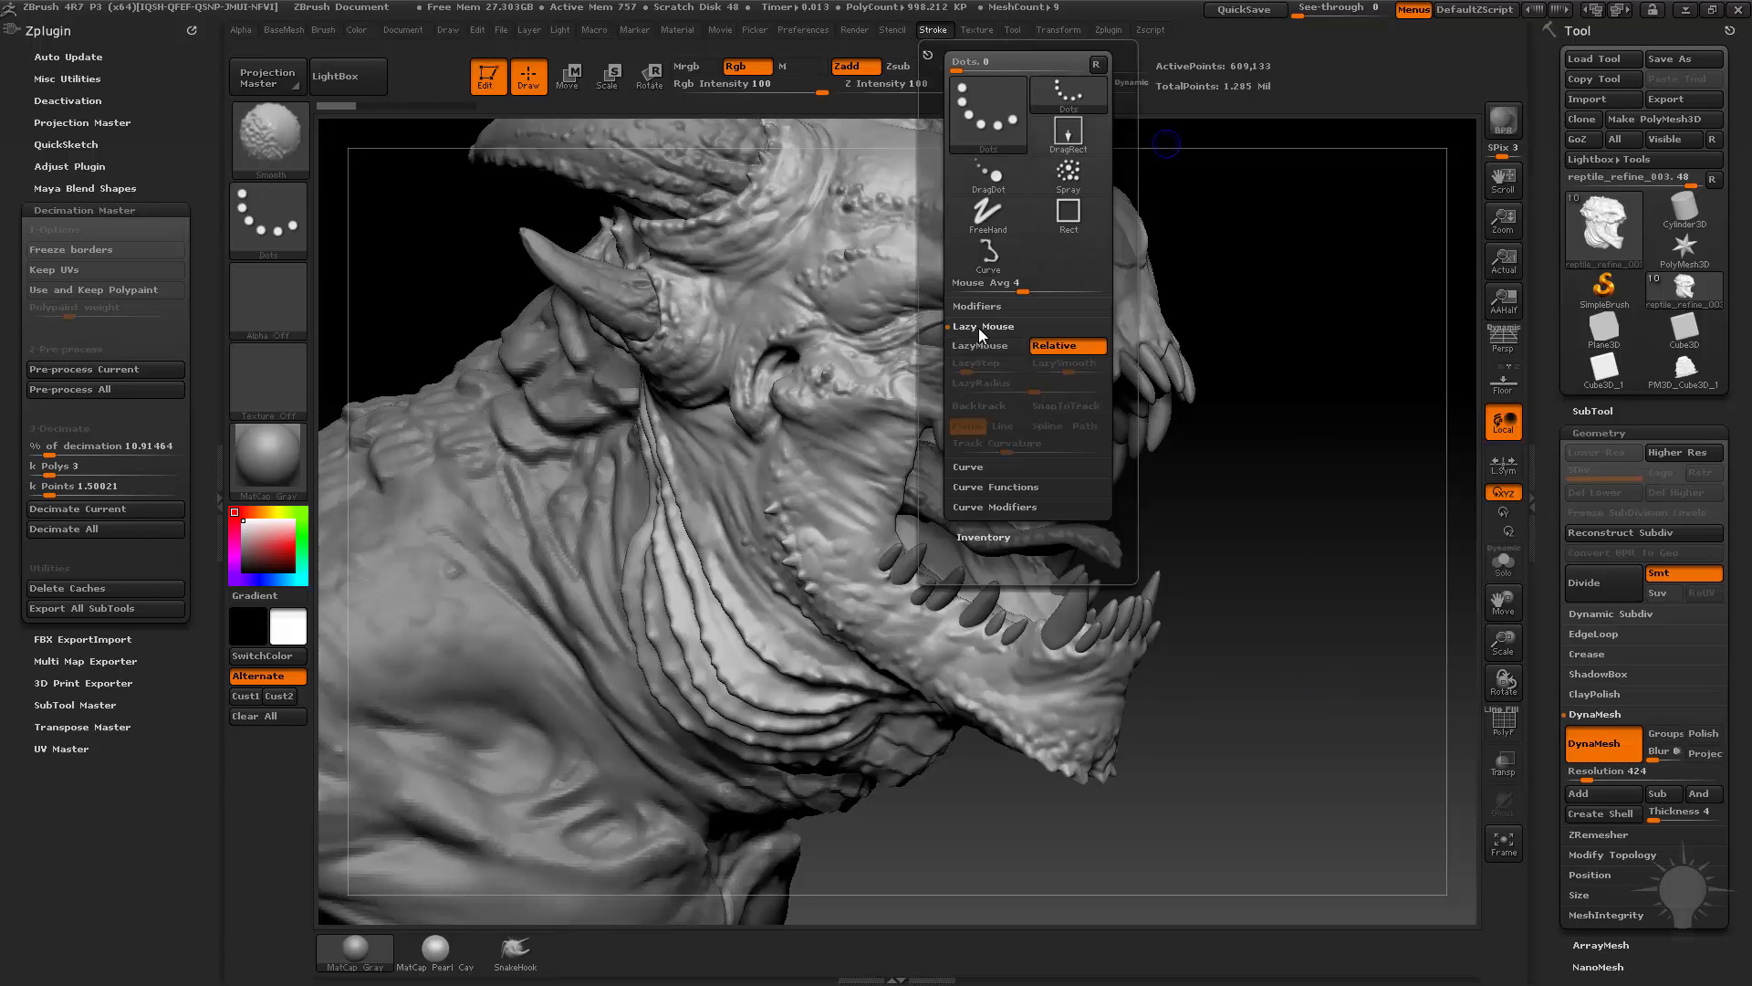
left_click(980, 328)
left_click(979, 346)
left_click(1001, 427)
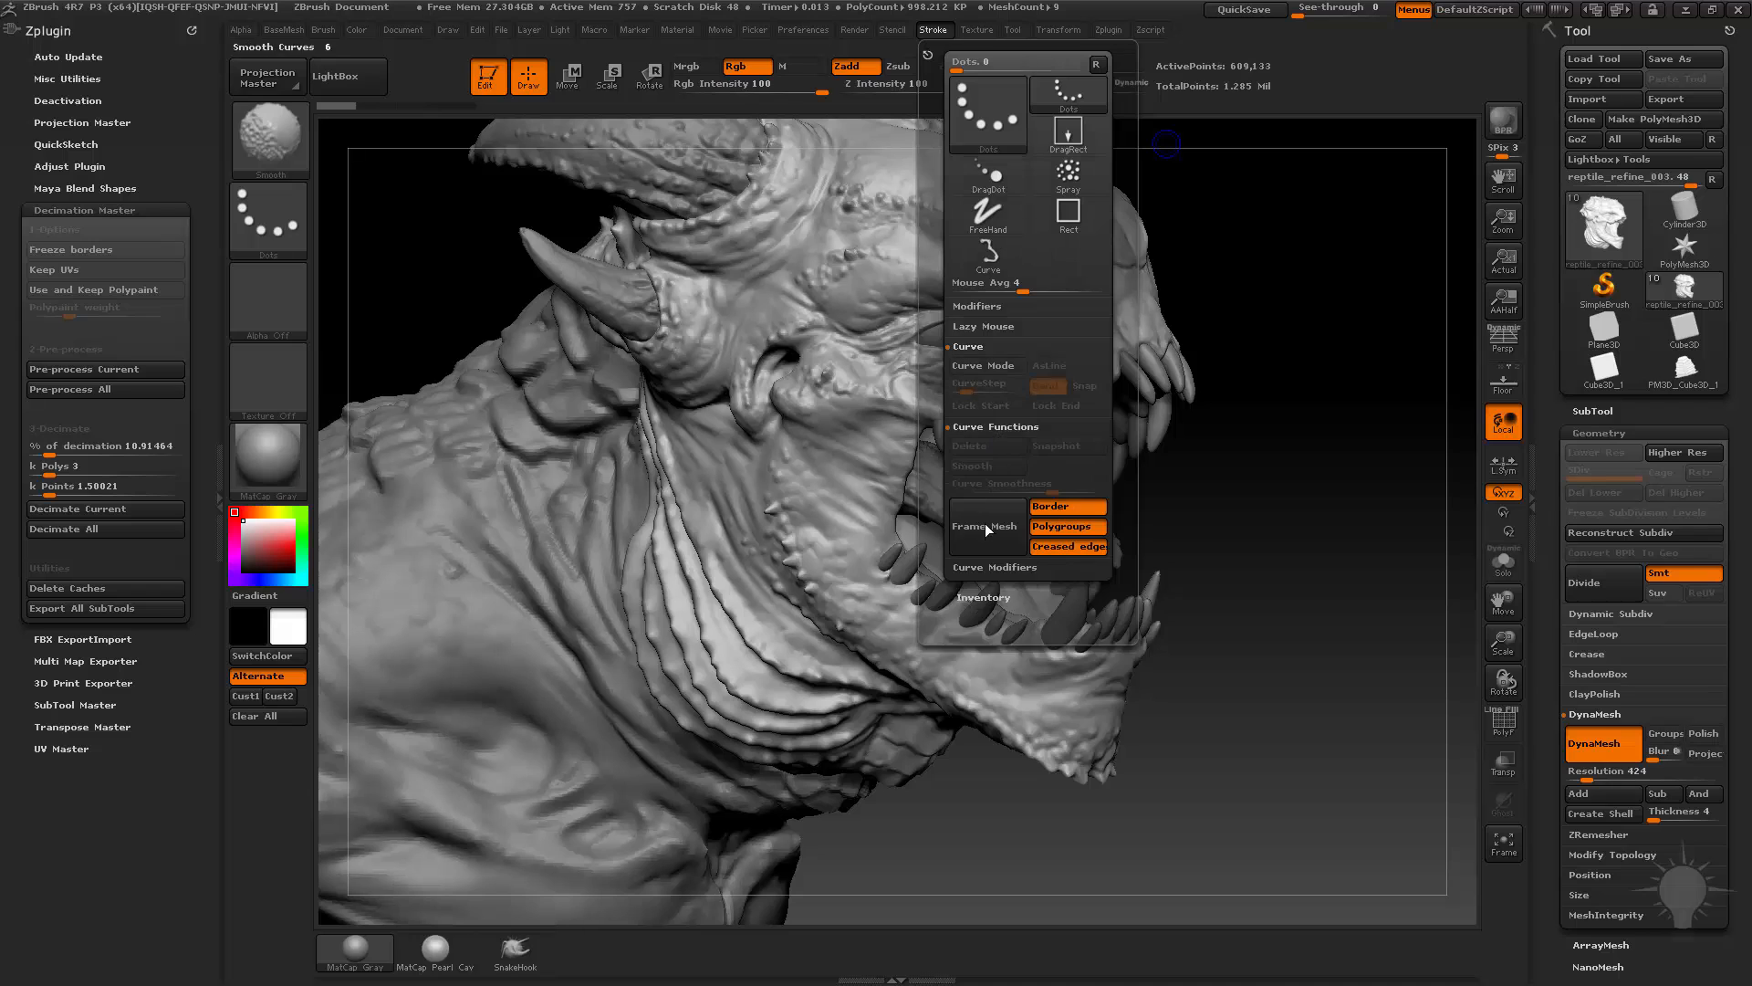
left_click(984, 566)
left_click(983, 365)
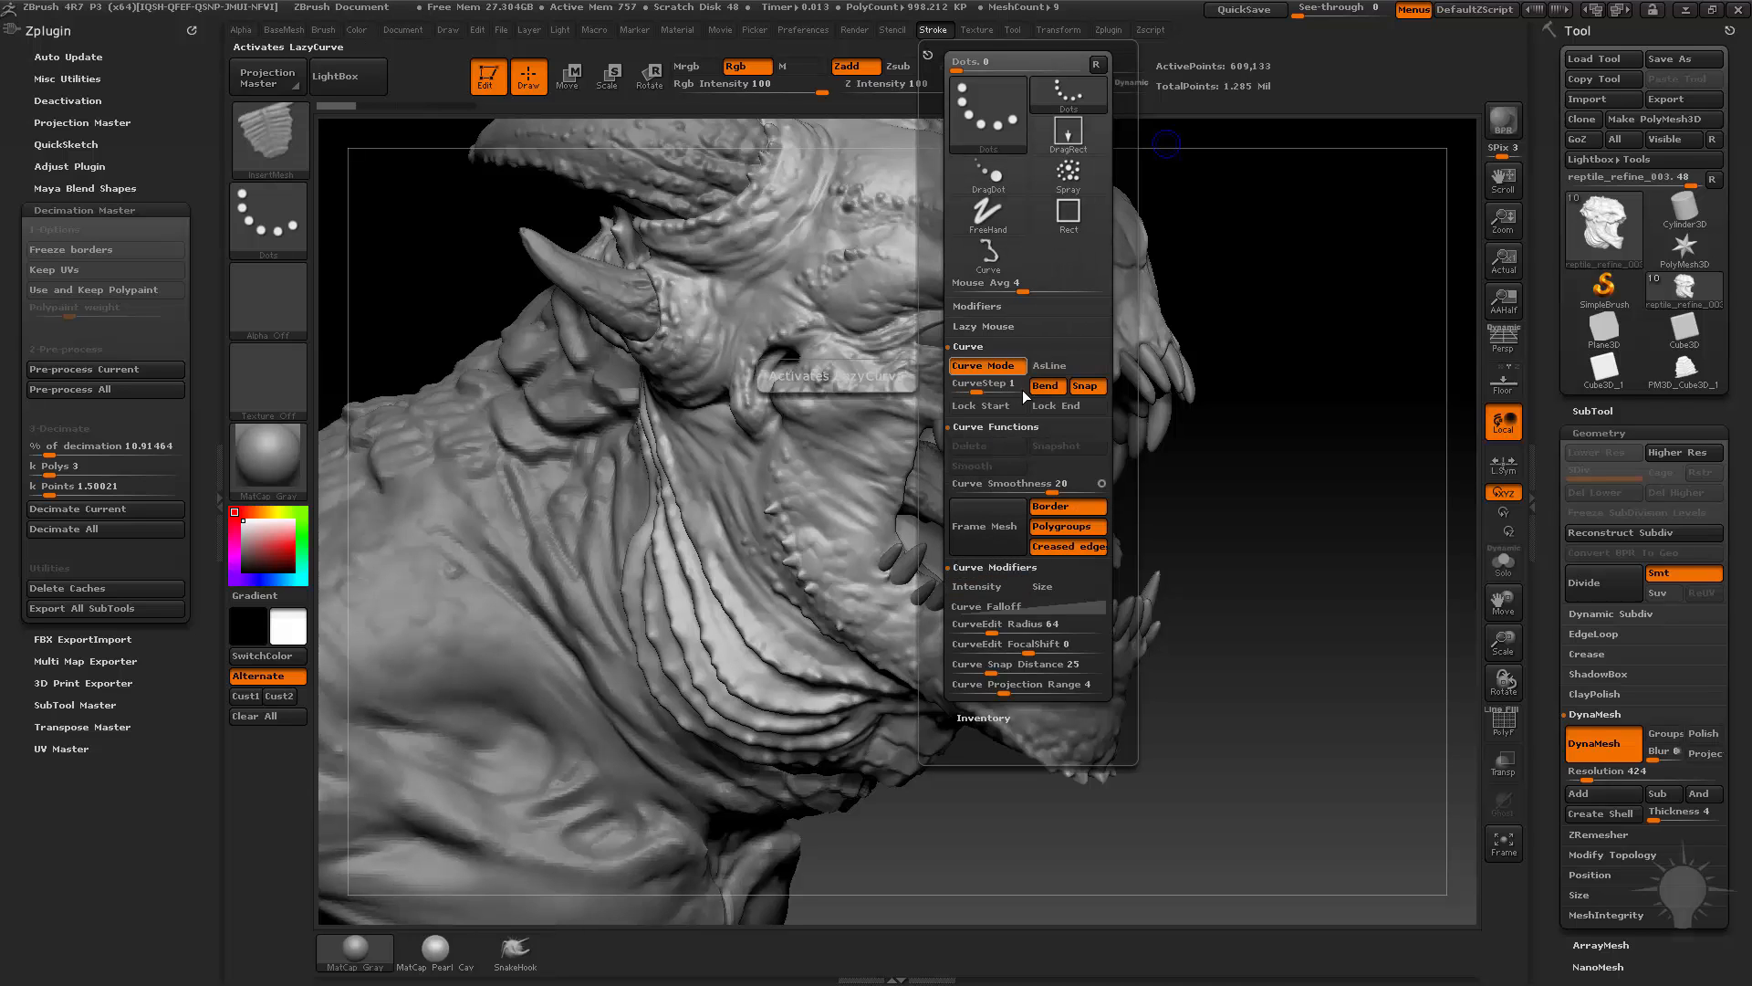
Try running a curve of scale plates along a neck strip at draw size 22 and again at 35
left_click_drag(1301, 444, 673, 543)
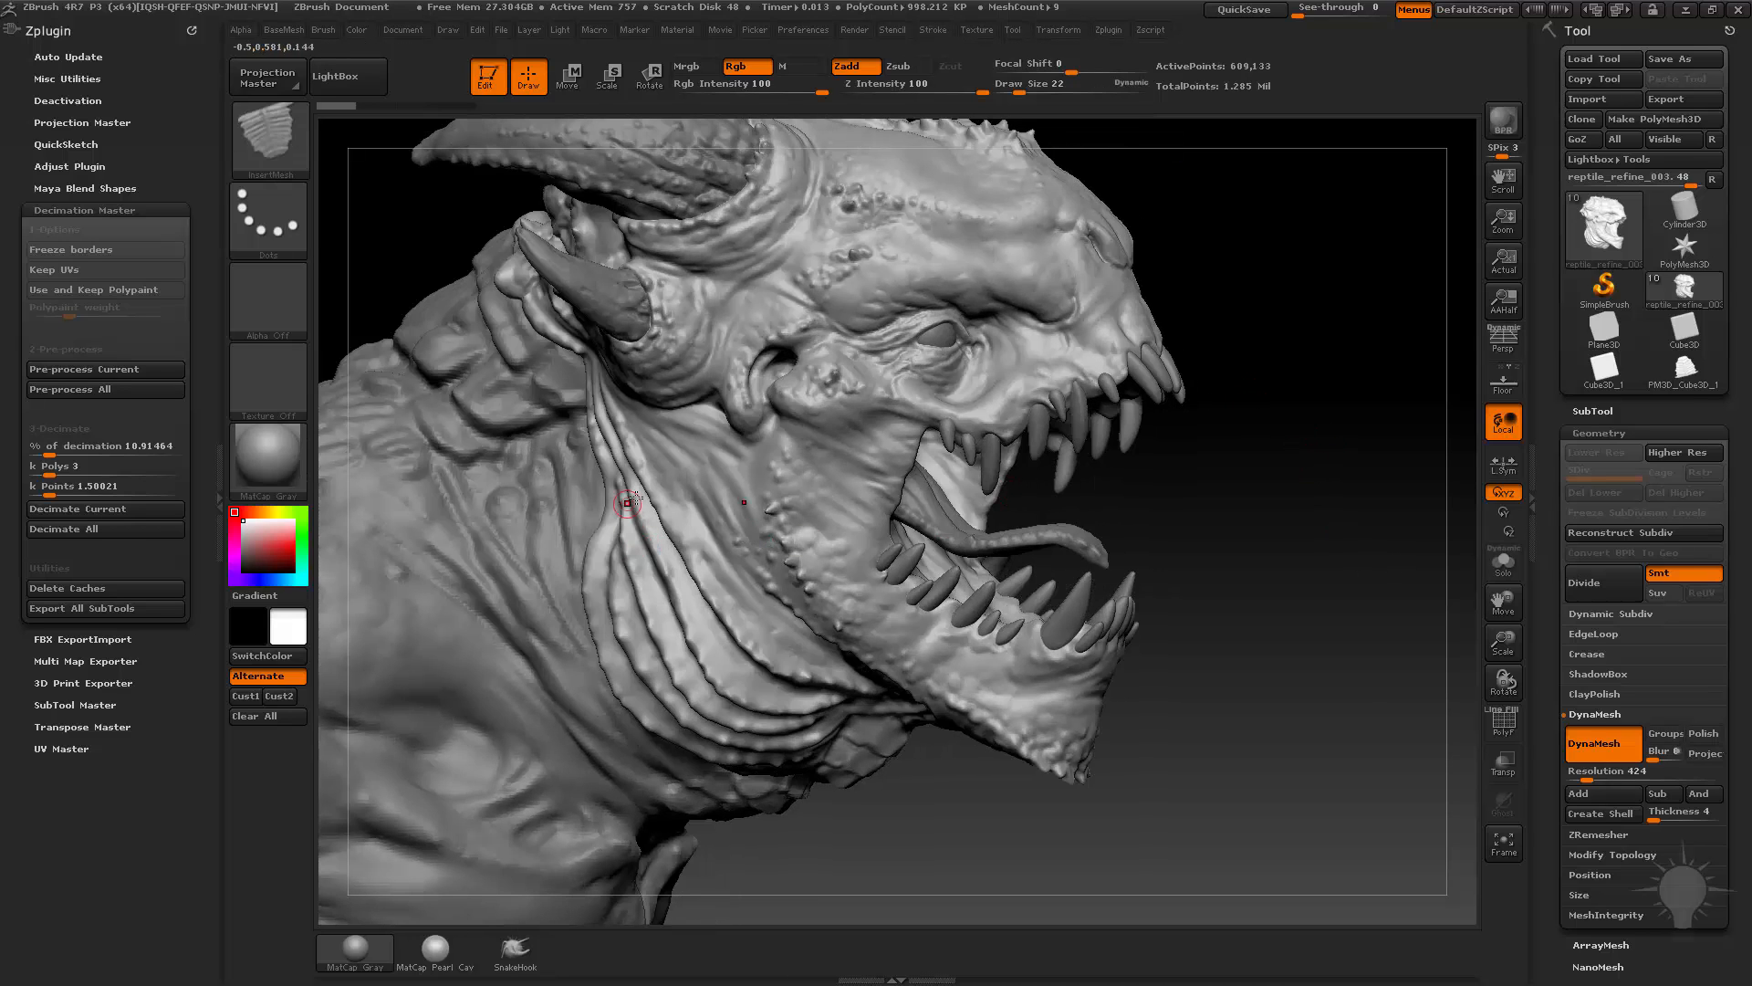
left_click_drag(1311, 546, 1219, 529, "alt")
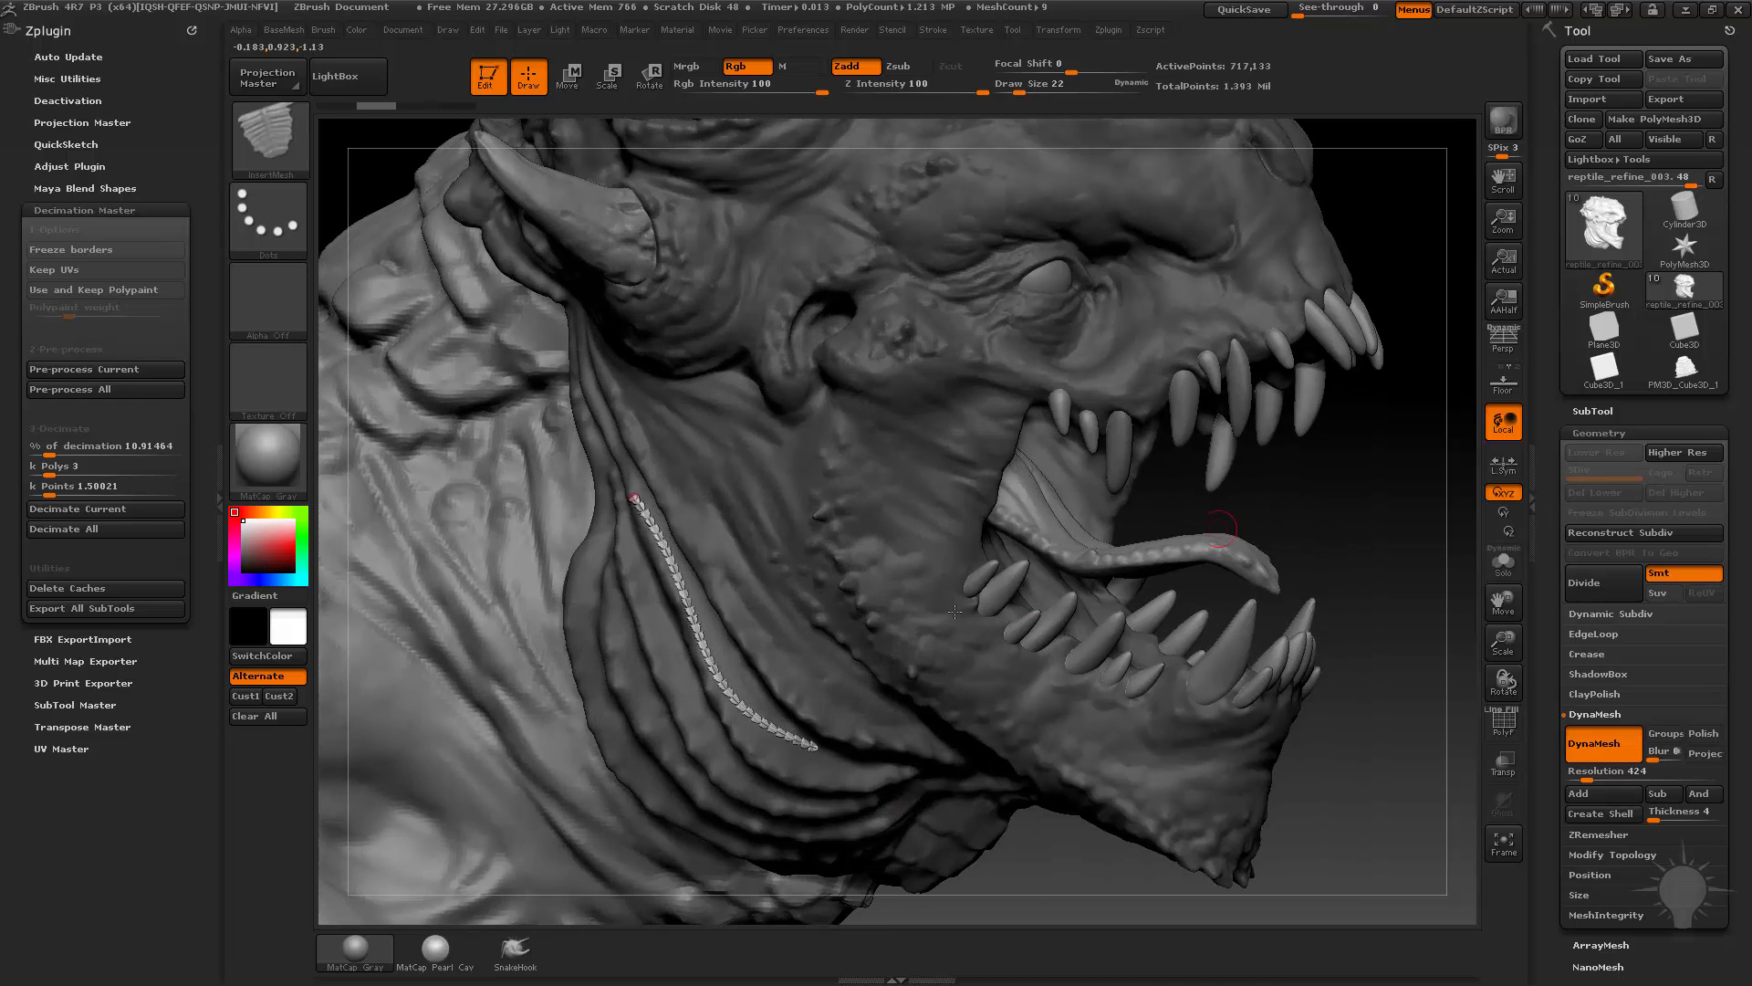
key("ctrl+z")
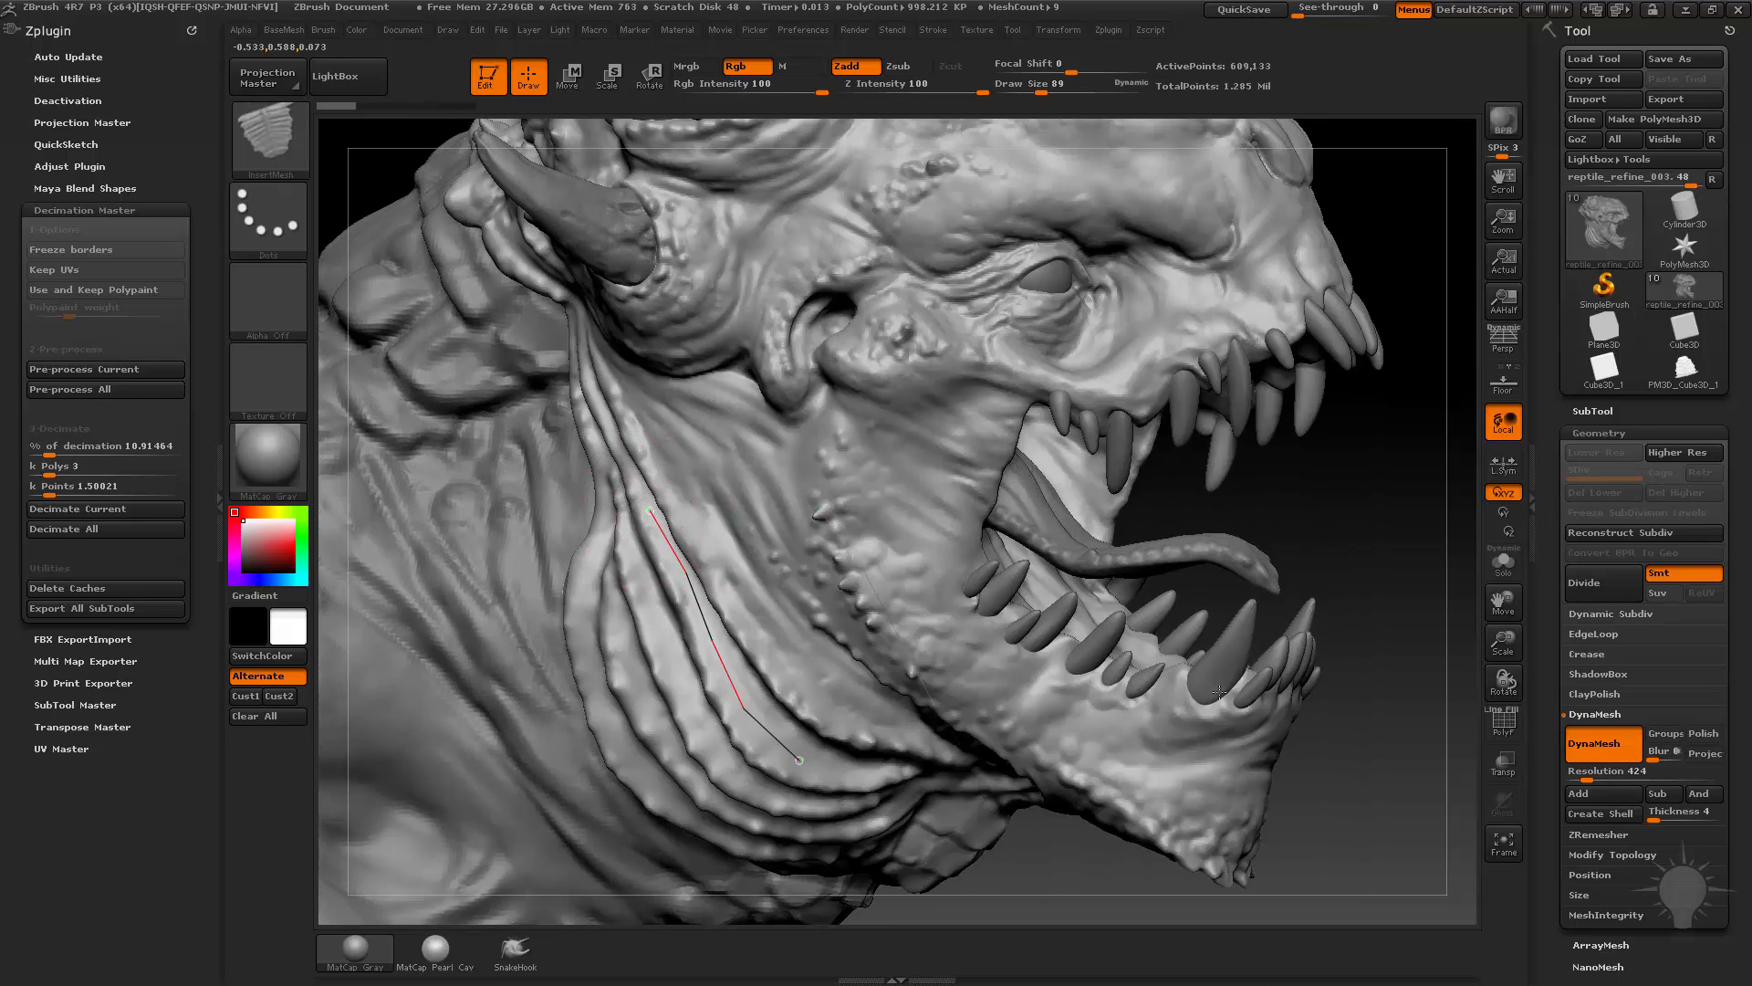
key("ctrl+shift+z")
key("[")
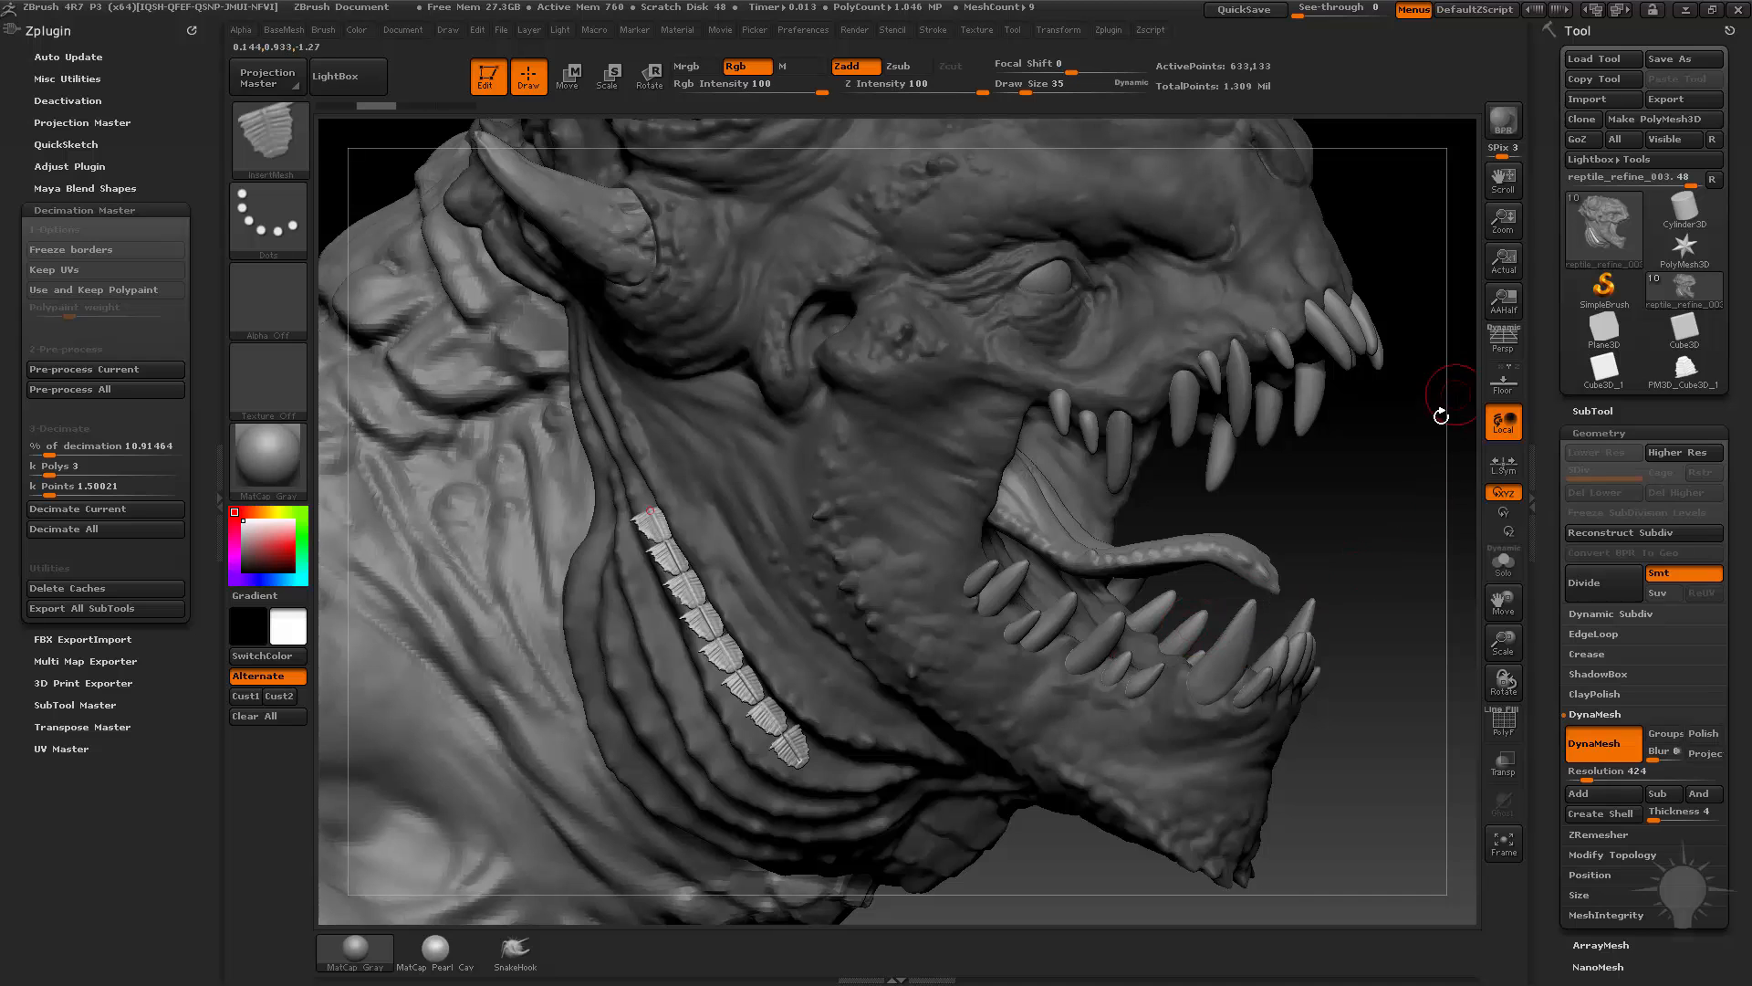
left_click_drag(1441, 415, 1457, 402, "ctrl")
Return to the scale plate, turn it sideways with its base facing right, and create another new InsertMesh brush from it
left_click(1685, 371)
left_click_drag(1318, 535, 1260, 604)
left_click_drag(1214, 537, 1258, 452)
key("b")
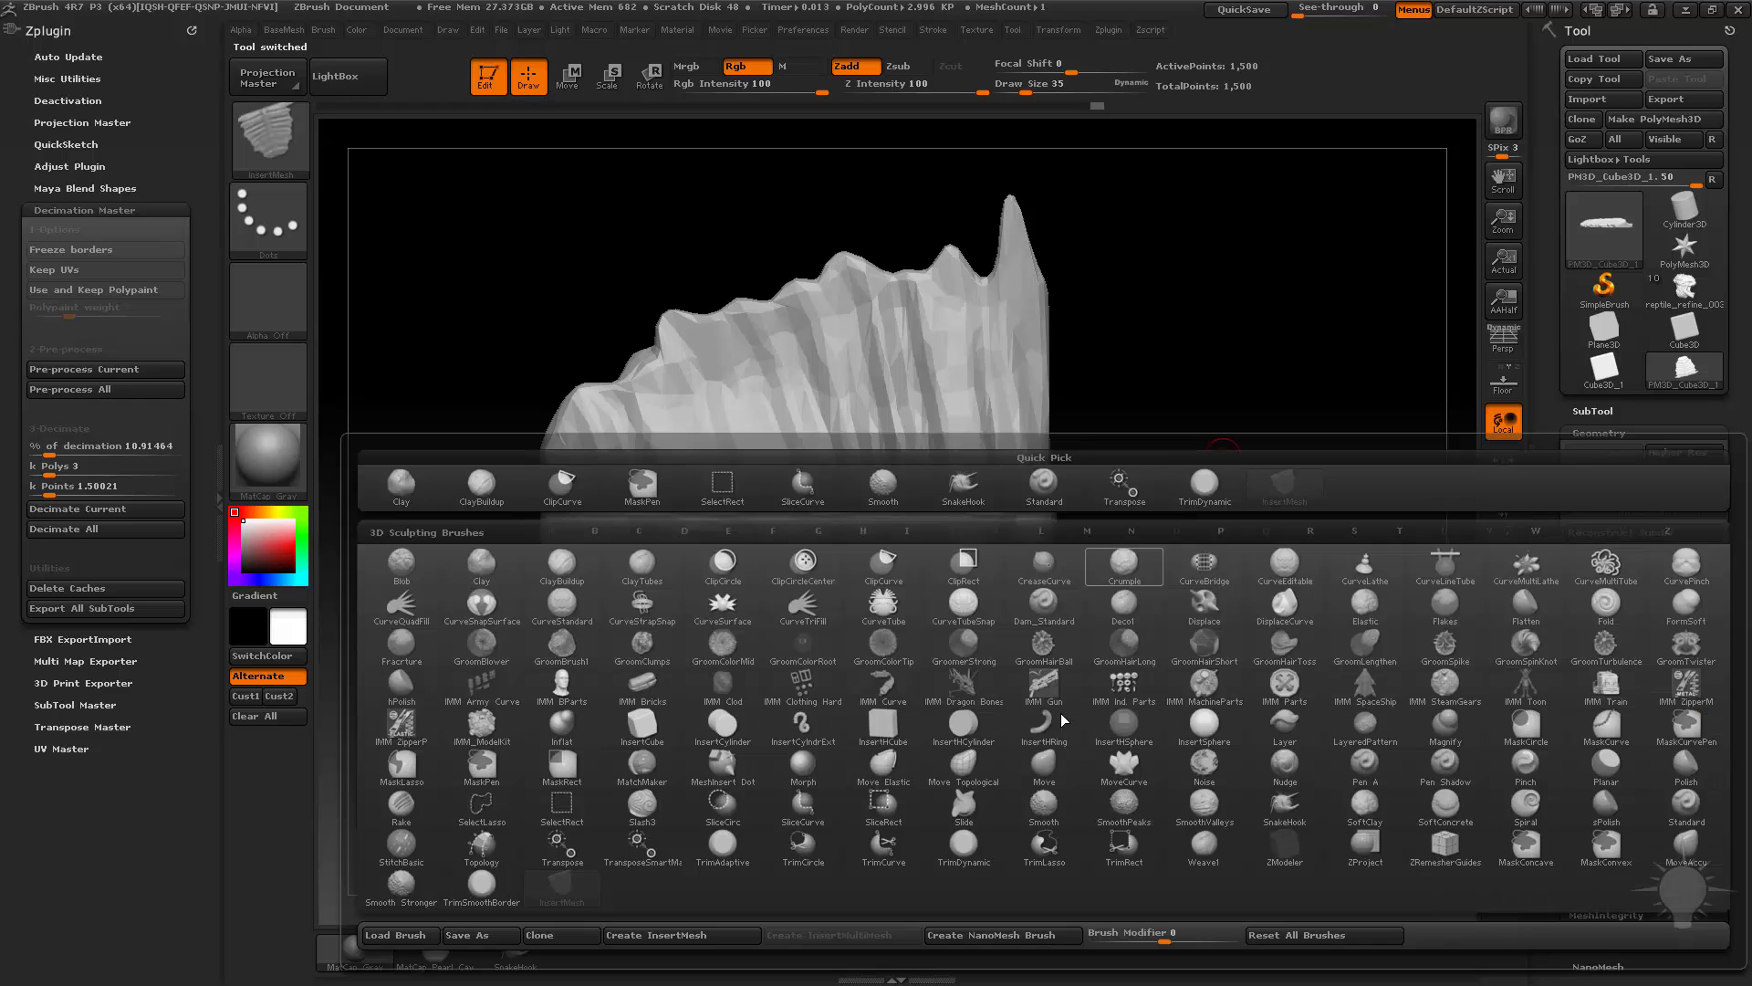
left_click(701, 935)
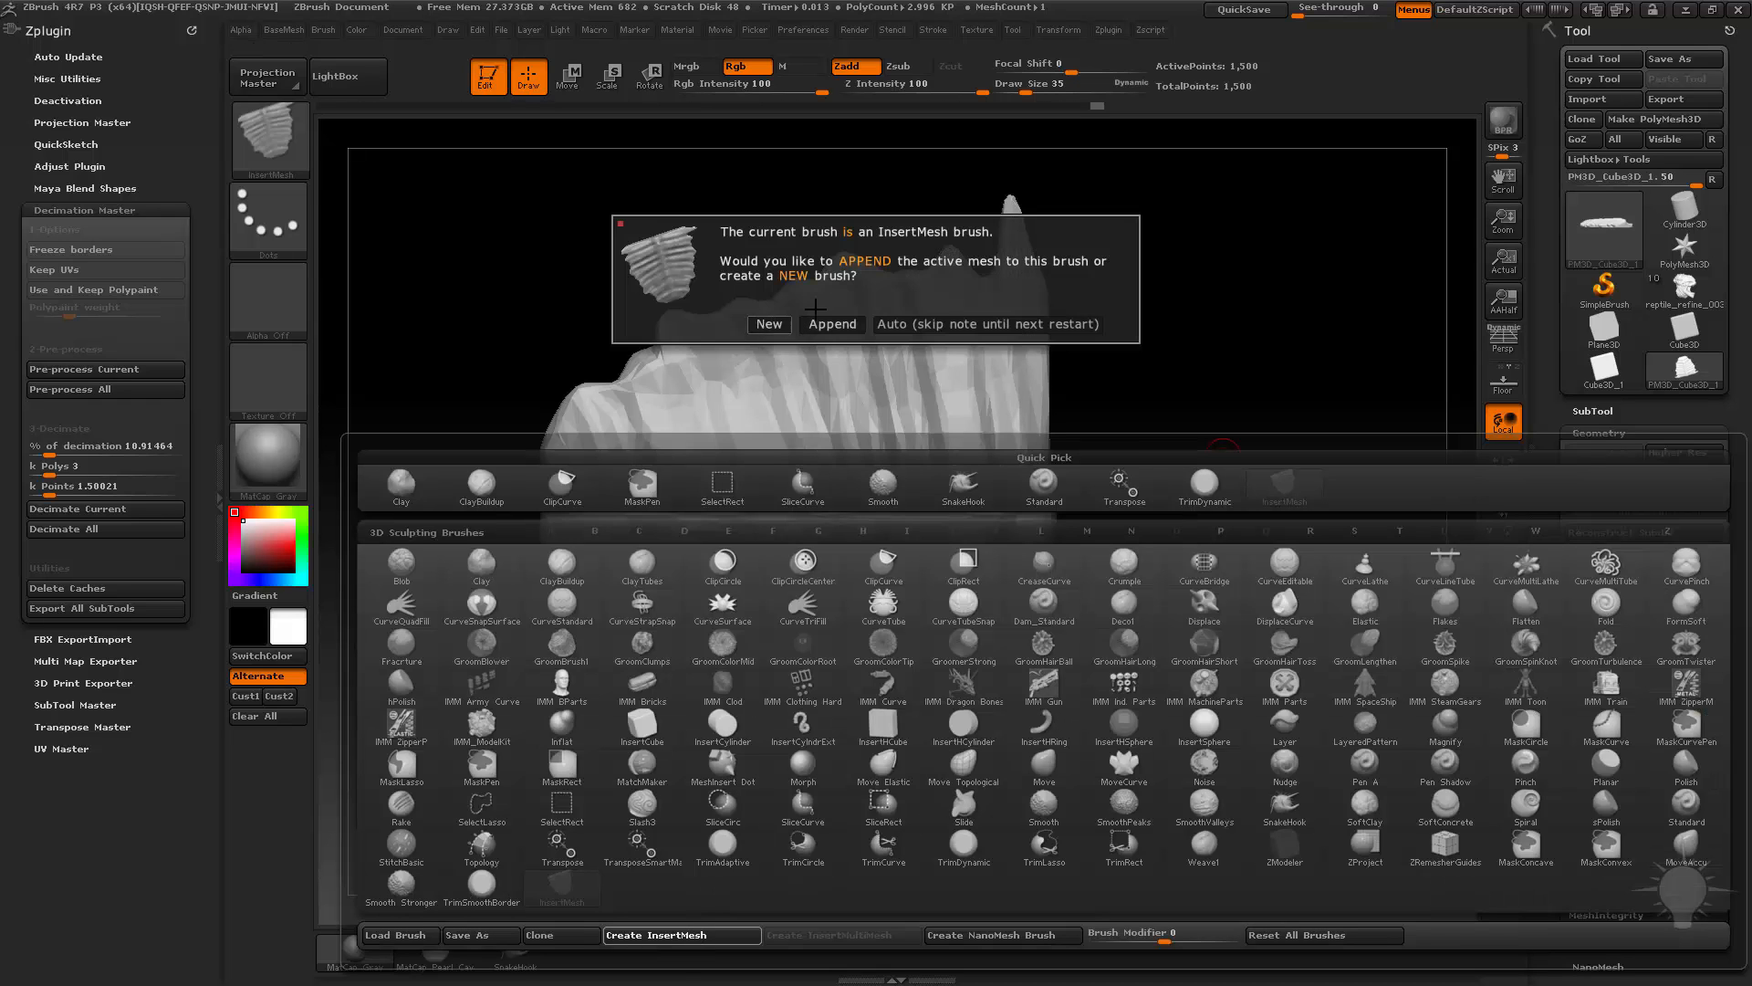
left_click(770, 324)
Enable Curve Mode for the new sideways plate brush and return to the side of the reptile_refine_003 head
left_click(933, 29)
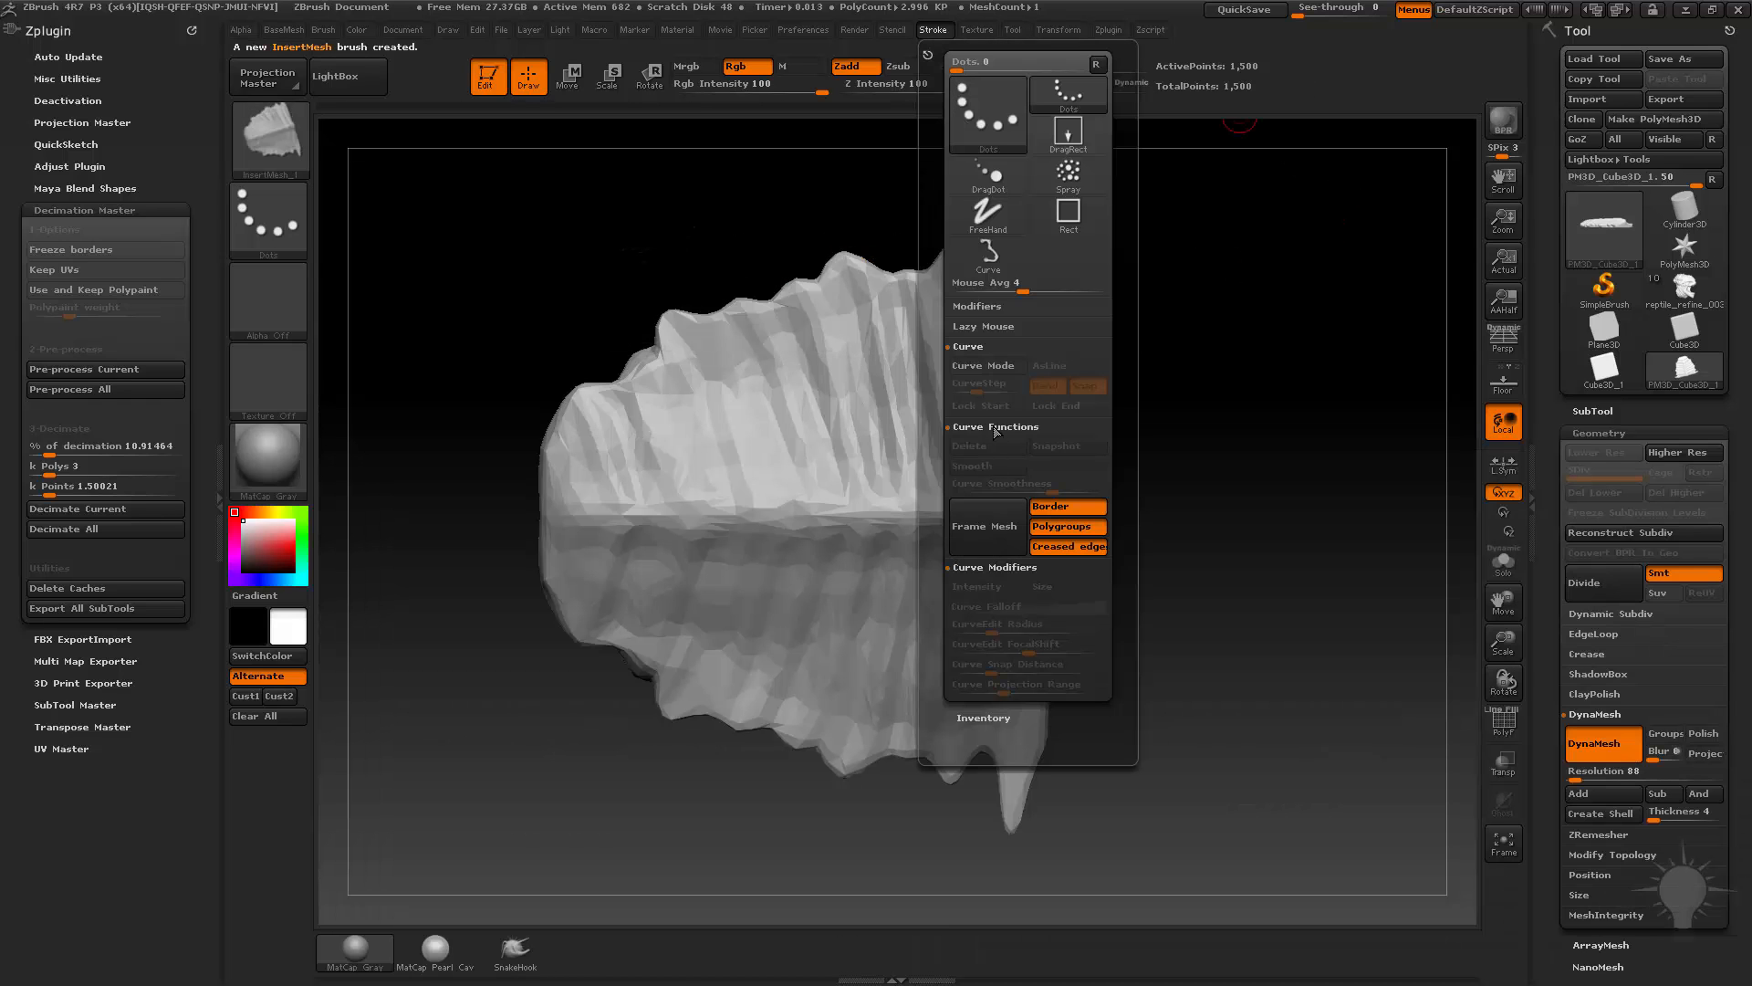
left_click(1685, 297)
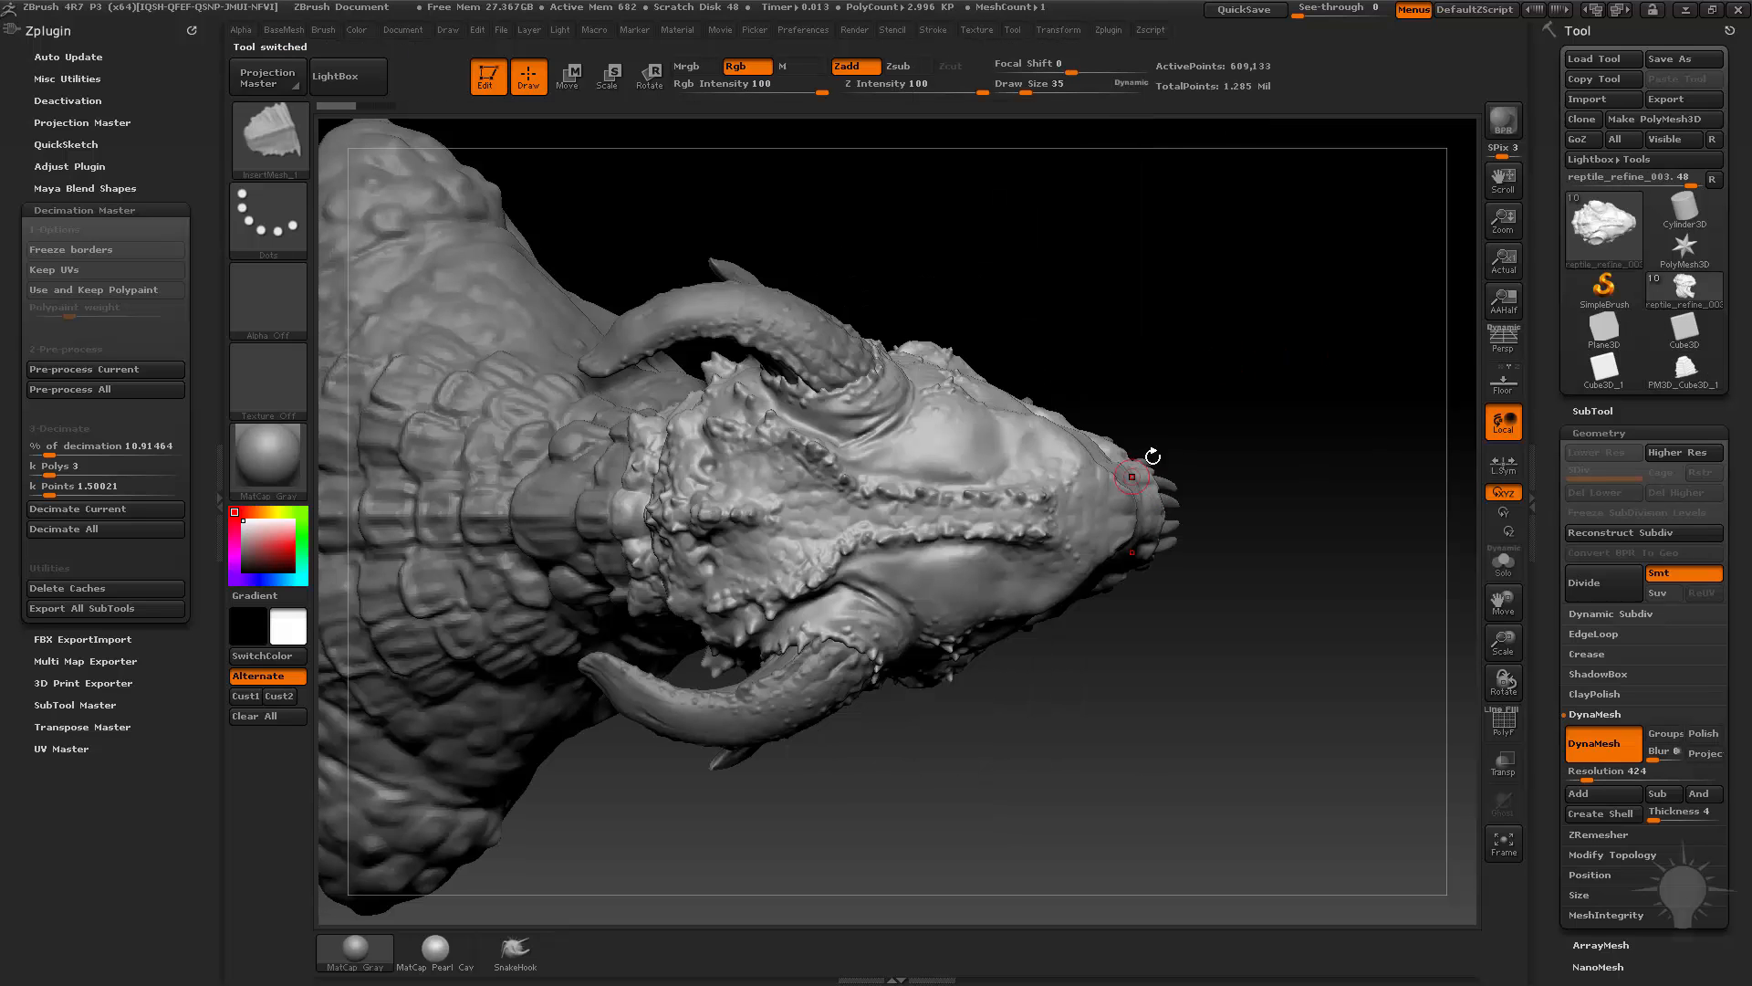
left_click_drag(1254, 409, 1296, 365)
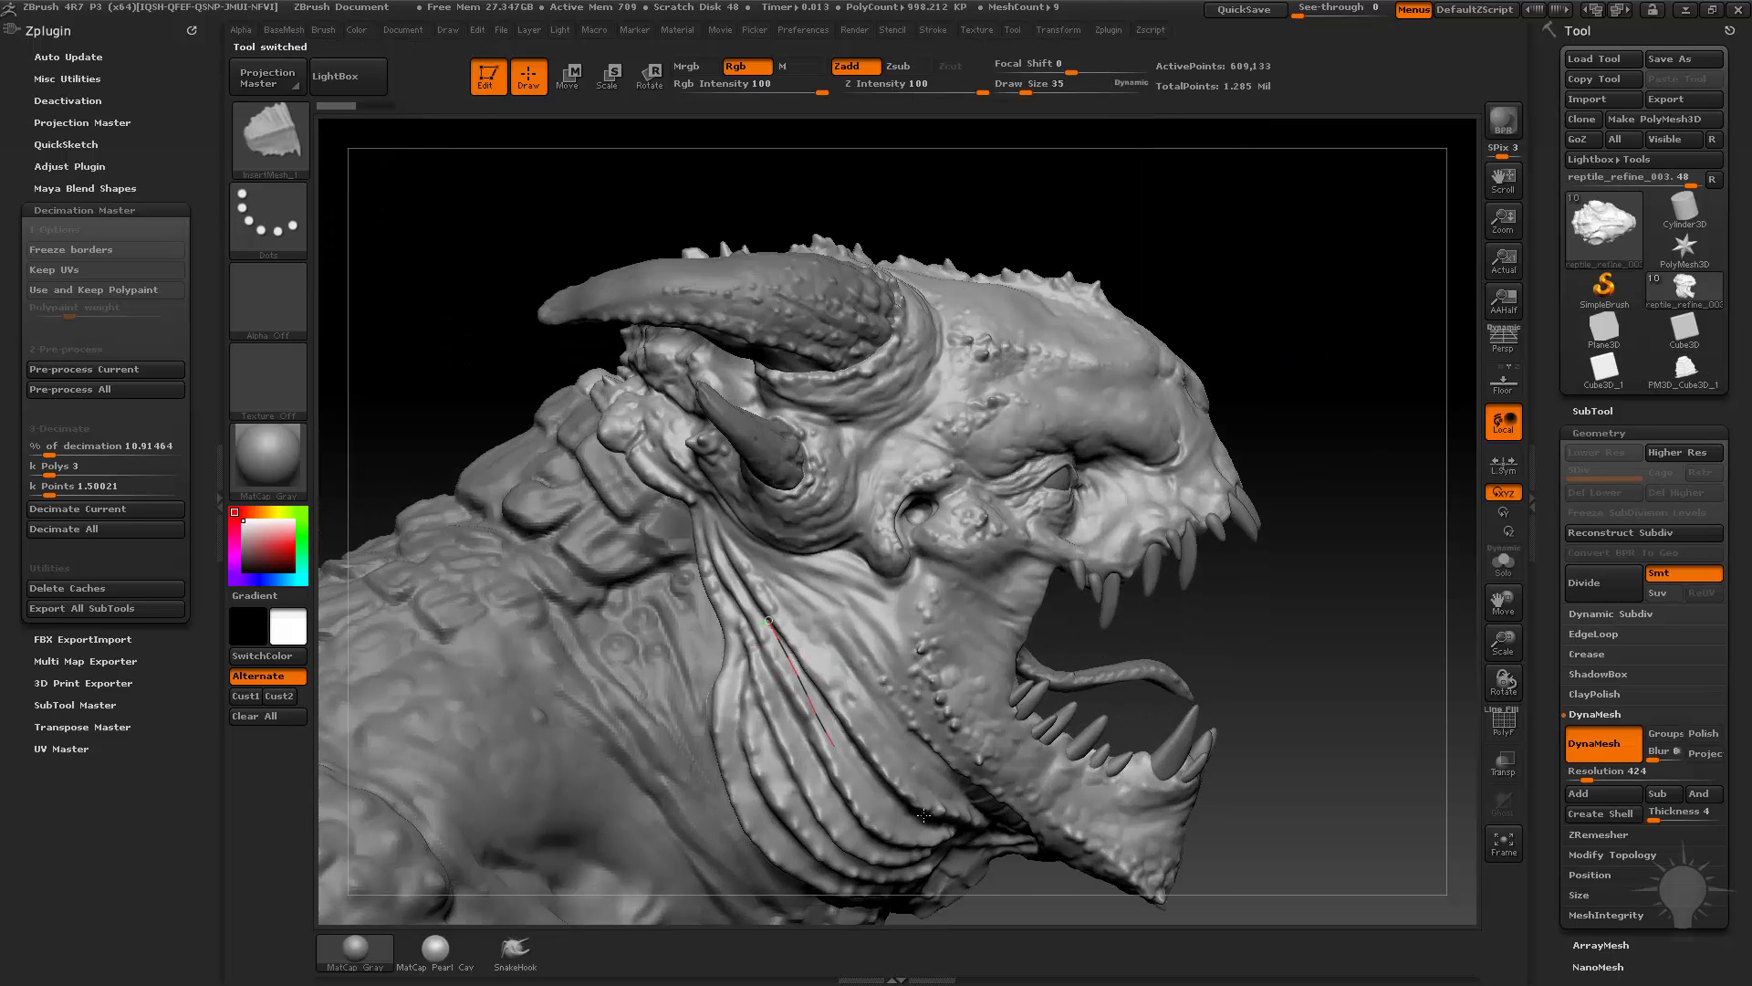
Draw a curve of scale plates along the neck strip and shift its upper end up the strip at draw size 64
left_click_drag(924, 815, 898, 818)
left_click_drag(1338, 653, 1418, 482, "alt")
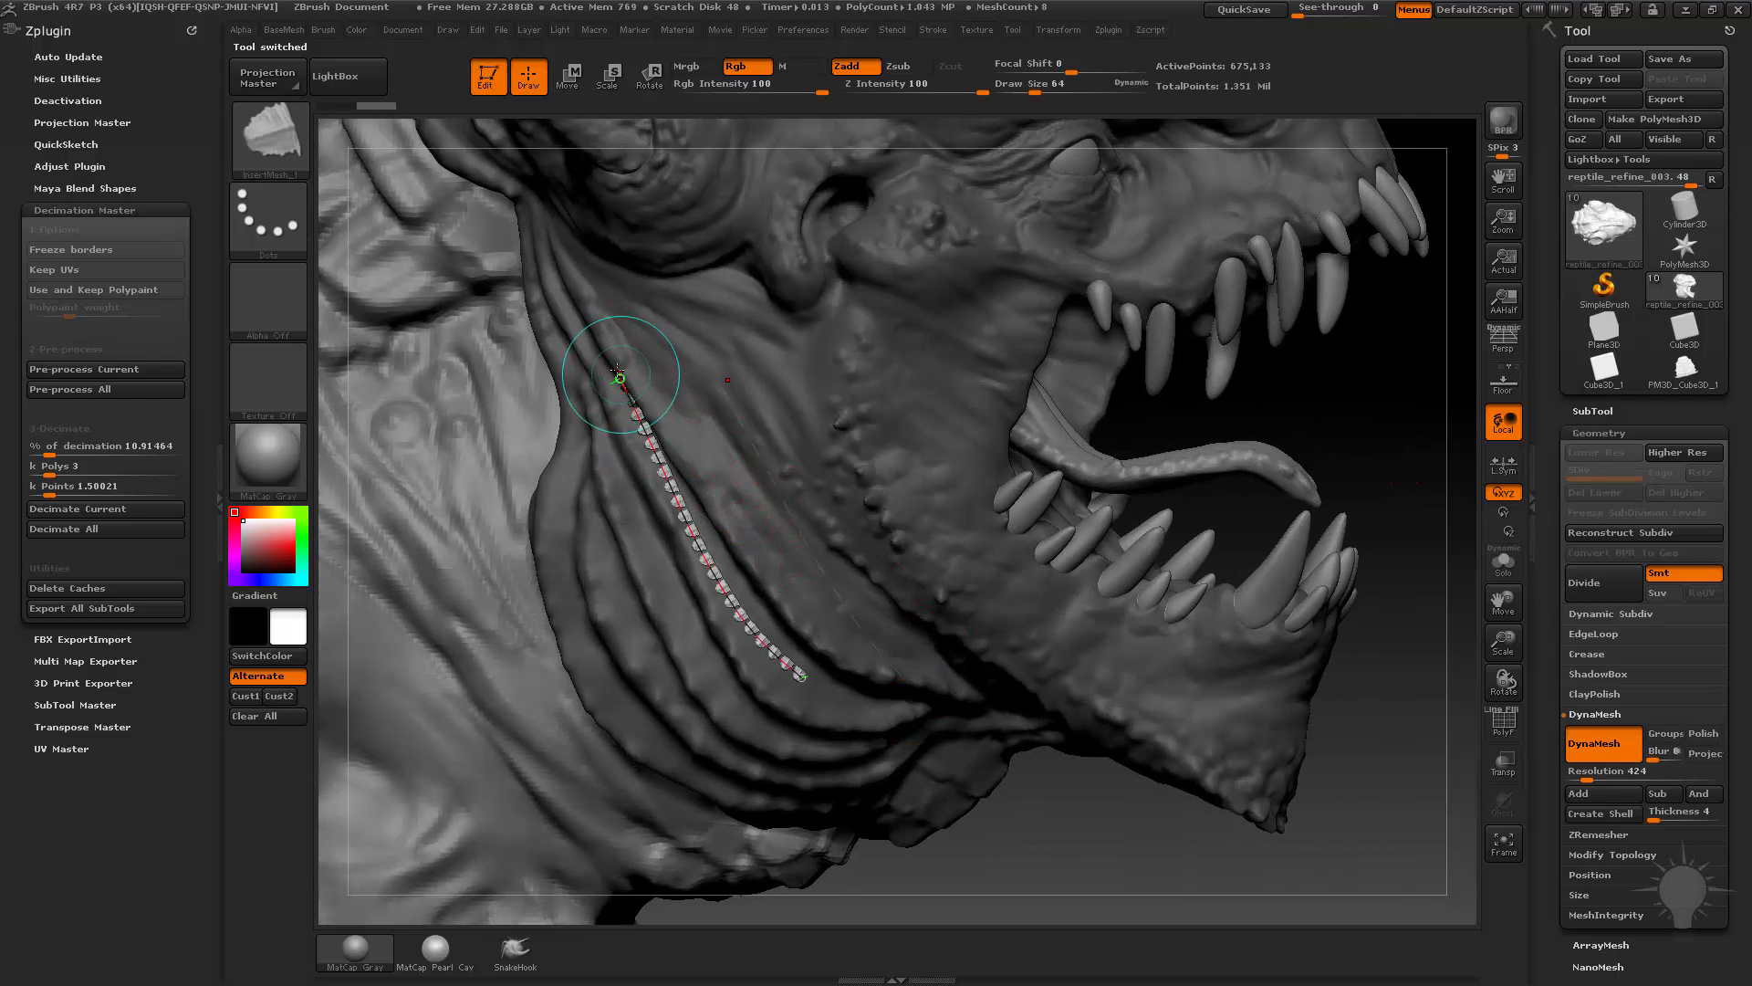
left_click_drag(621, 378, 594, 351)
Dock the Stroke palette in the side tray and pull the plate curve's lower end further down the neck strip
left_click(933, 29)
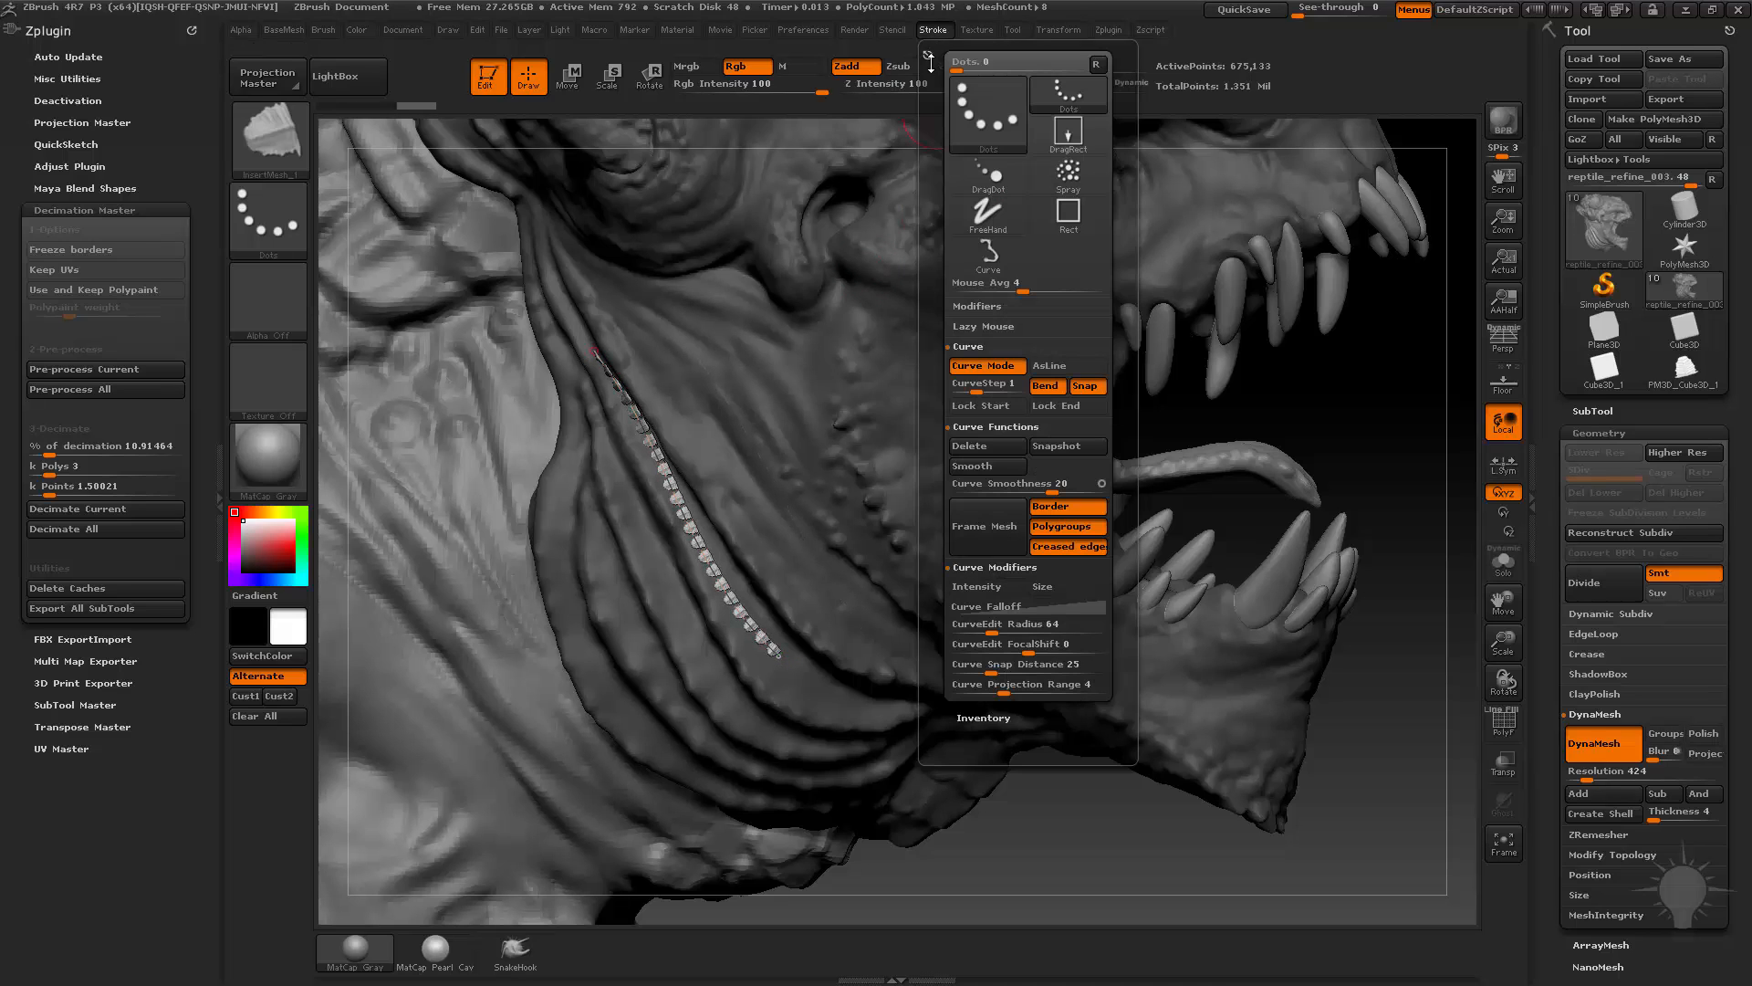
mouse_move(667, 100)
left_mouse_down()
mouse_move(173, 89)
mouse_move(100, 45)
left_mouse_up()
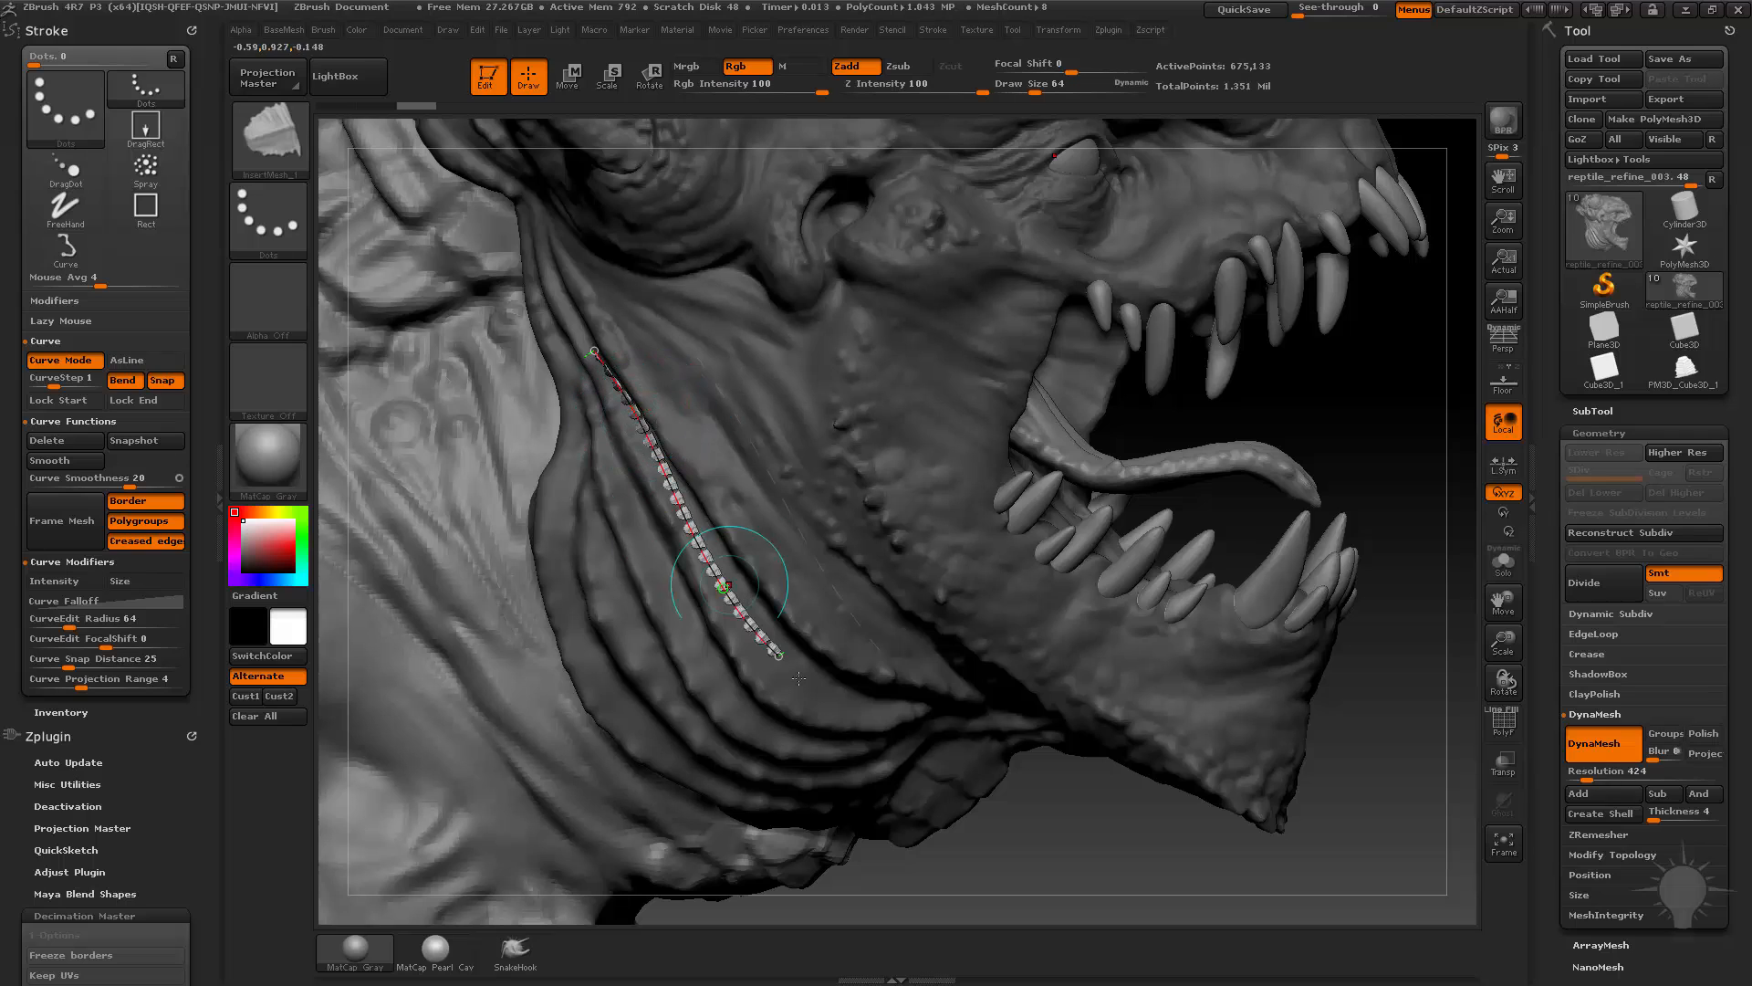
left_click_drag(778, 656, 834, 692)
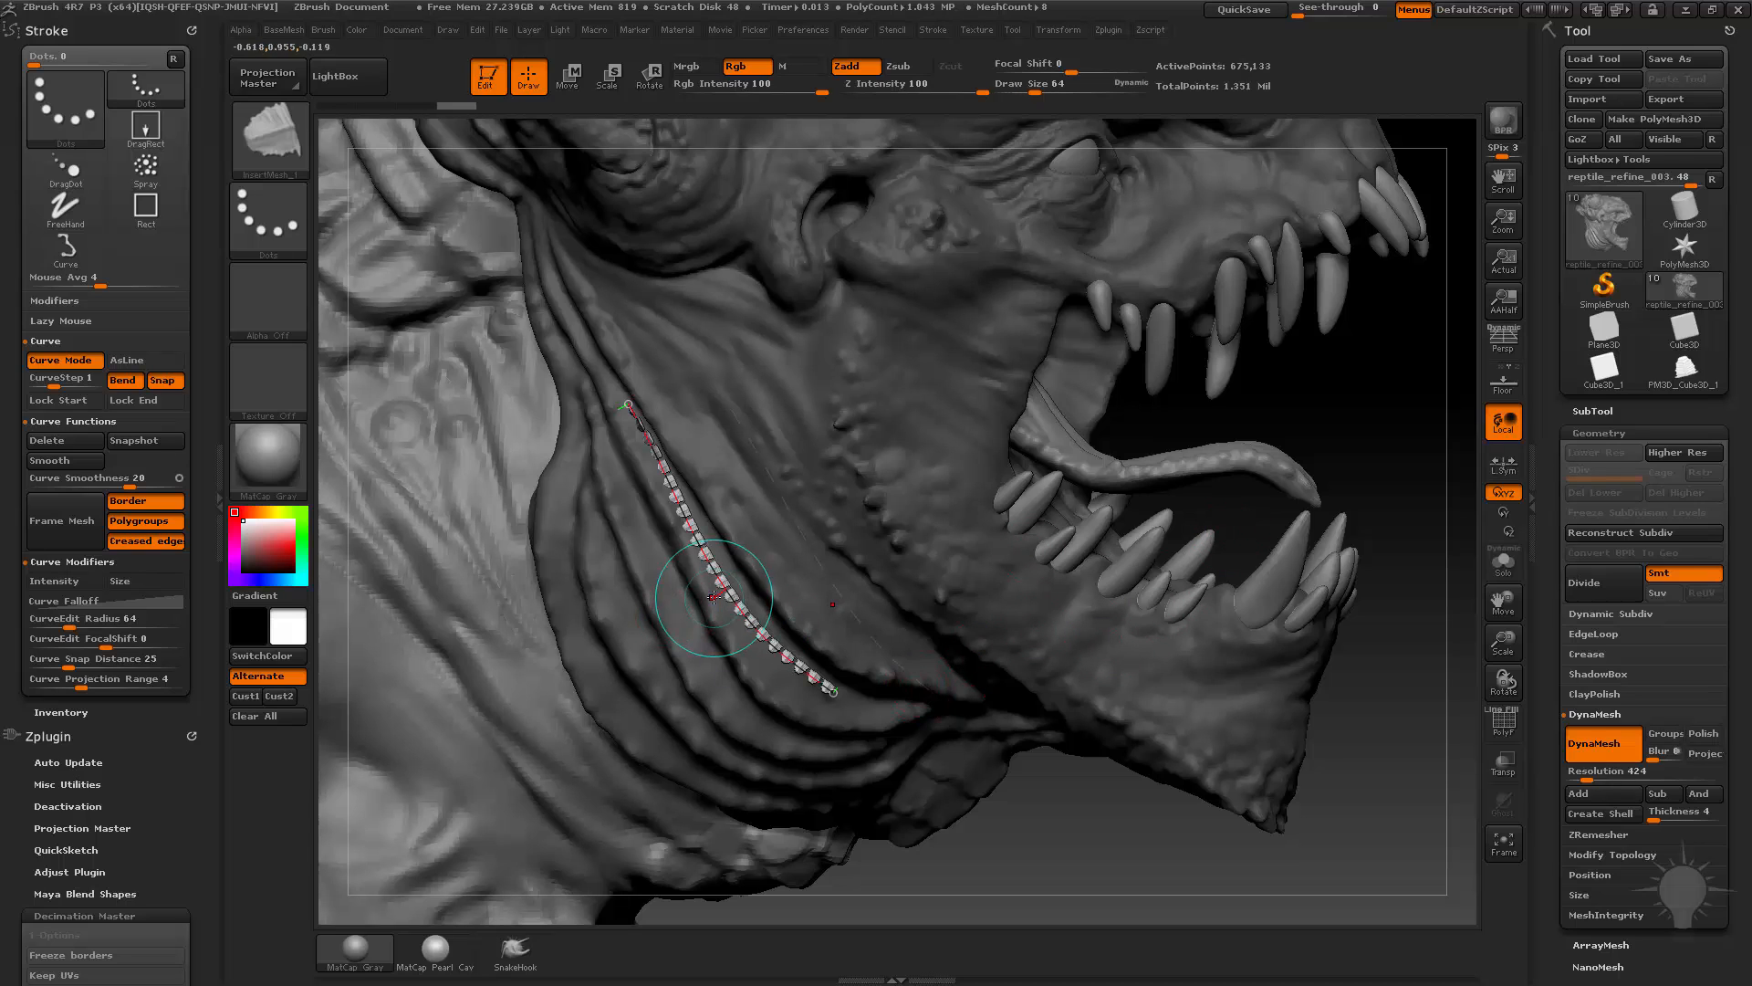
Enlarge the plates on the neck curve with draw size 65 and pull the curve's lower end further down the strip
key("s")
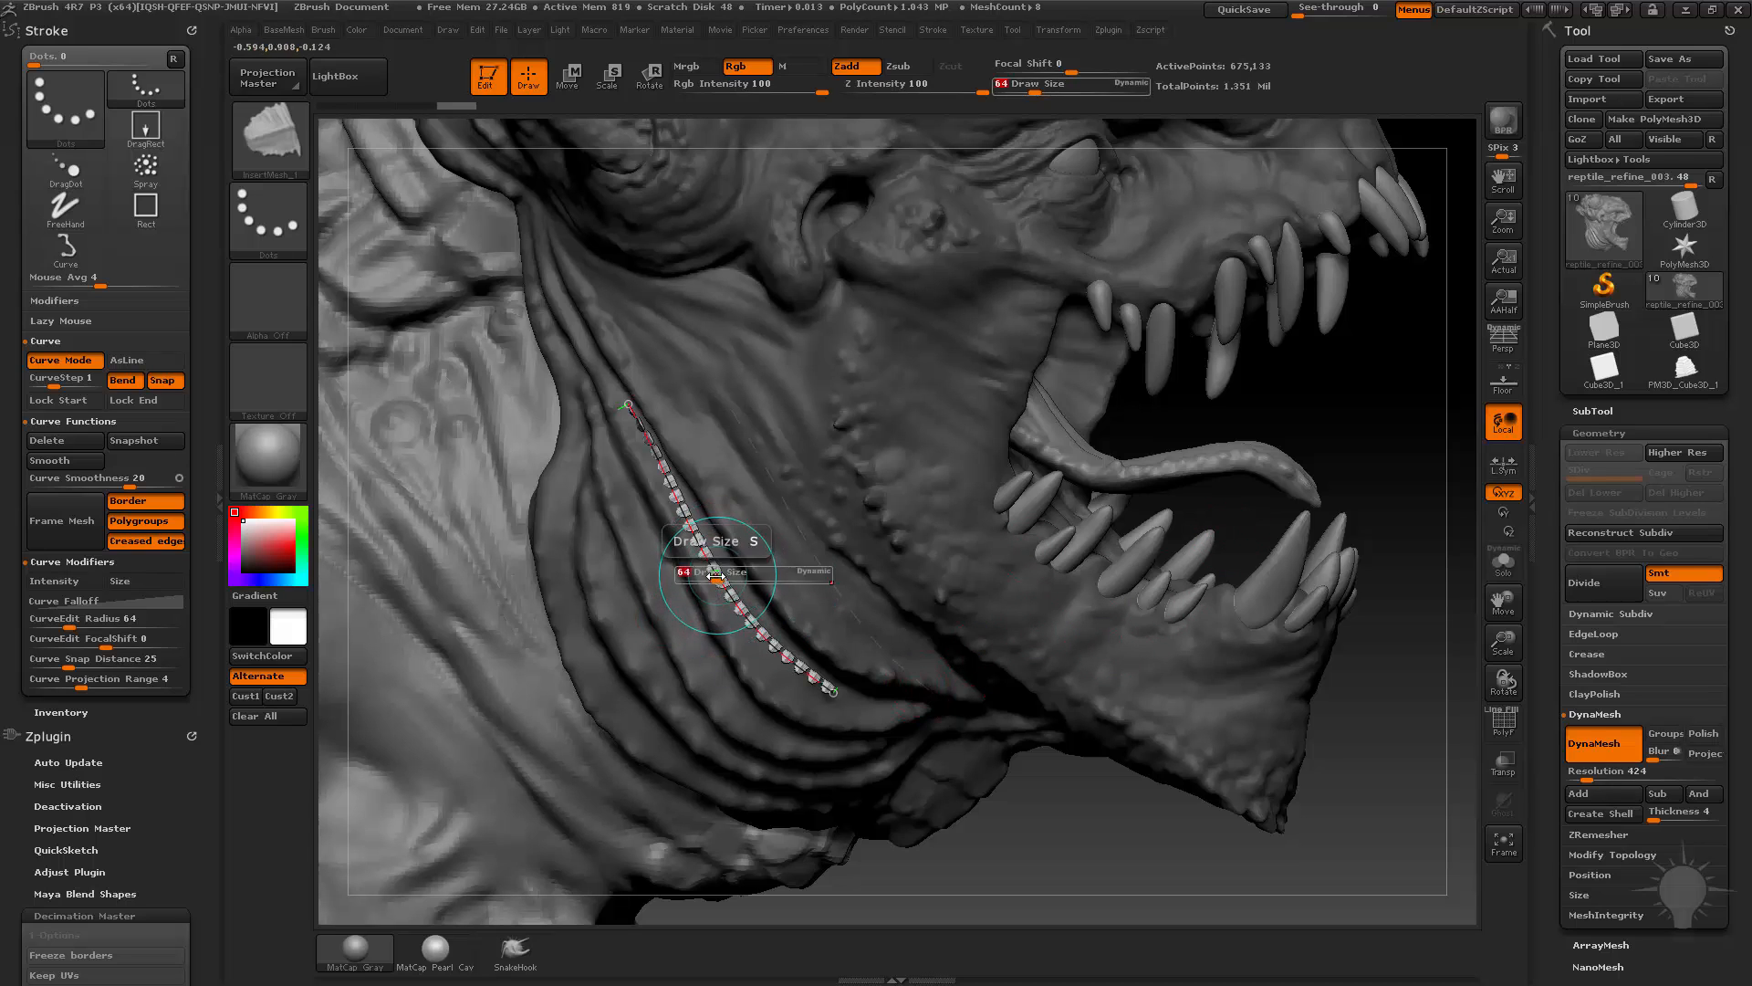
mouse_move(714, 574)
left_mouse_down()
mouse_move(731, 582)
mouse_move(699, 593)
mouse_move(741, 592)
left_mouse_up()
key("s")
left_click(719, 590)
left_click(721, 592)
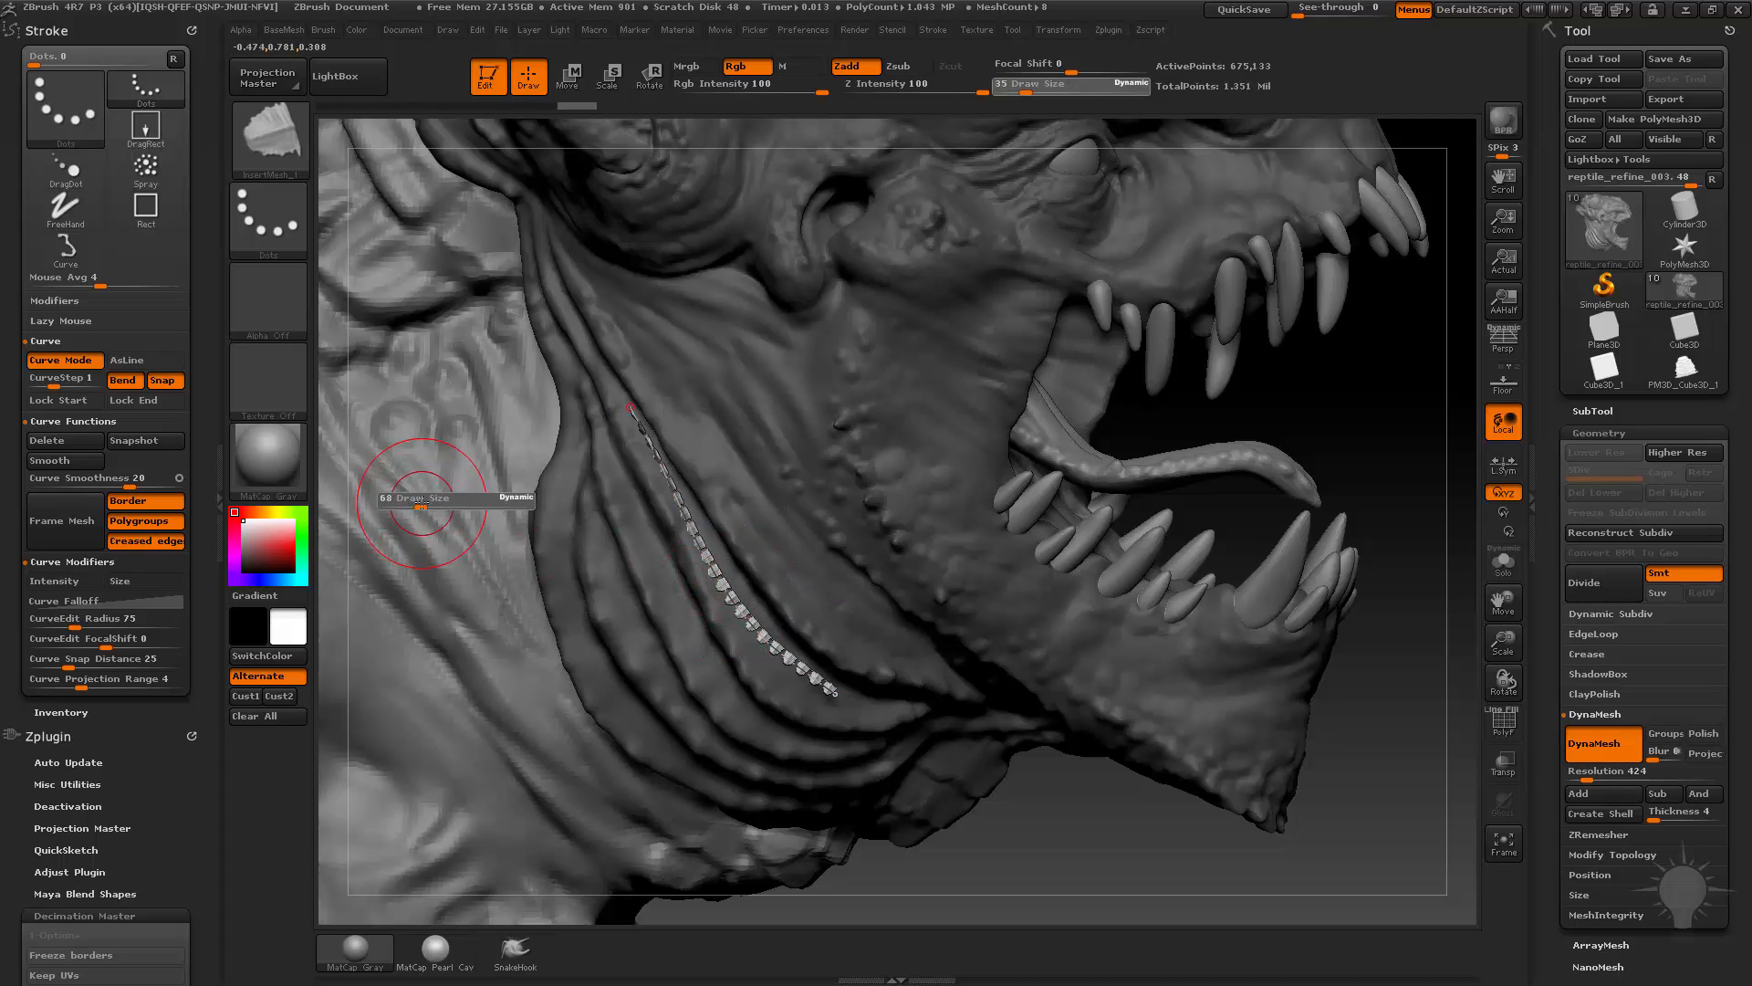
left_click(733, 603)
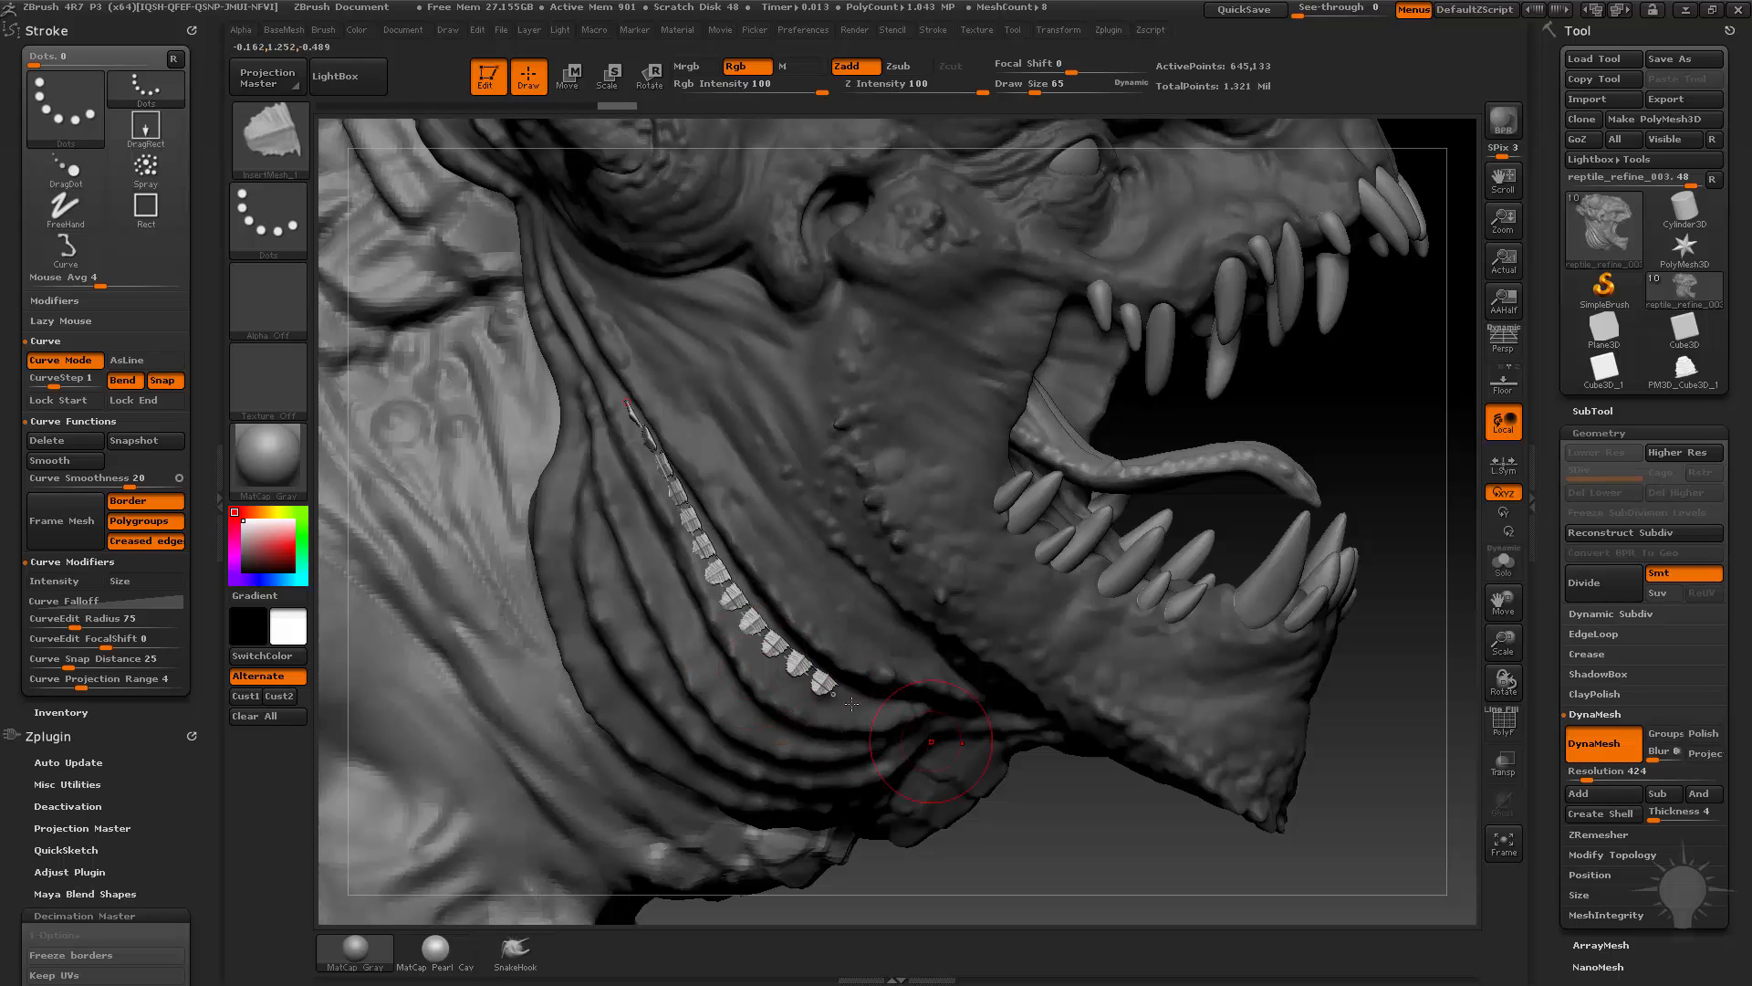
left_click_drag(833, 692, 857, 706)
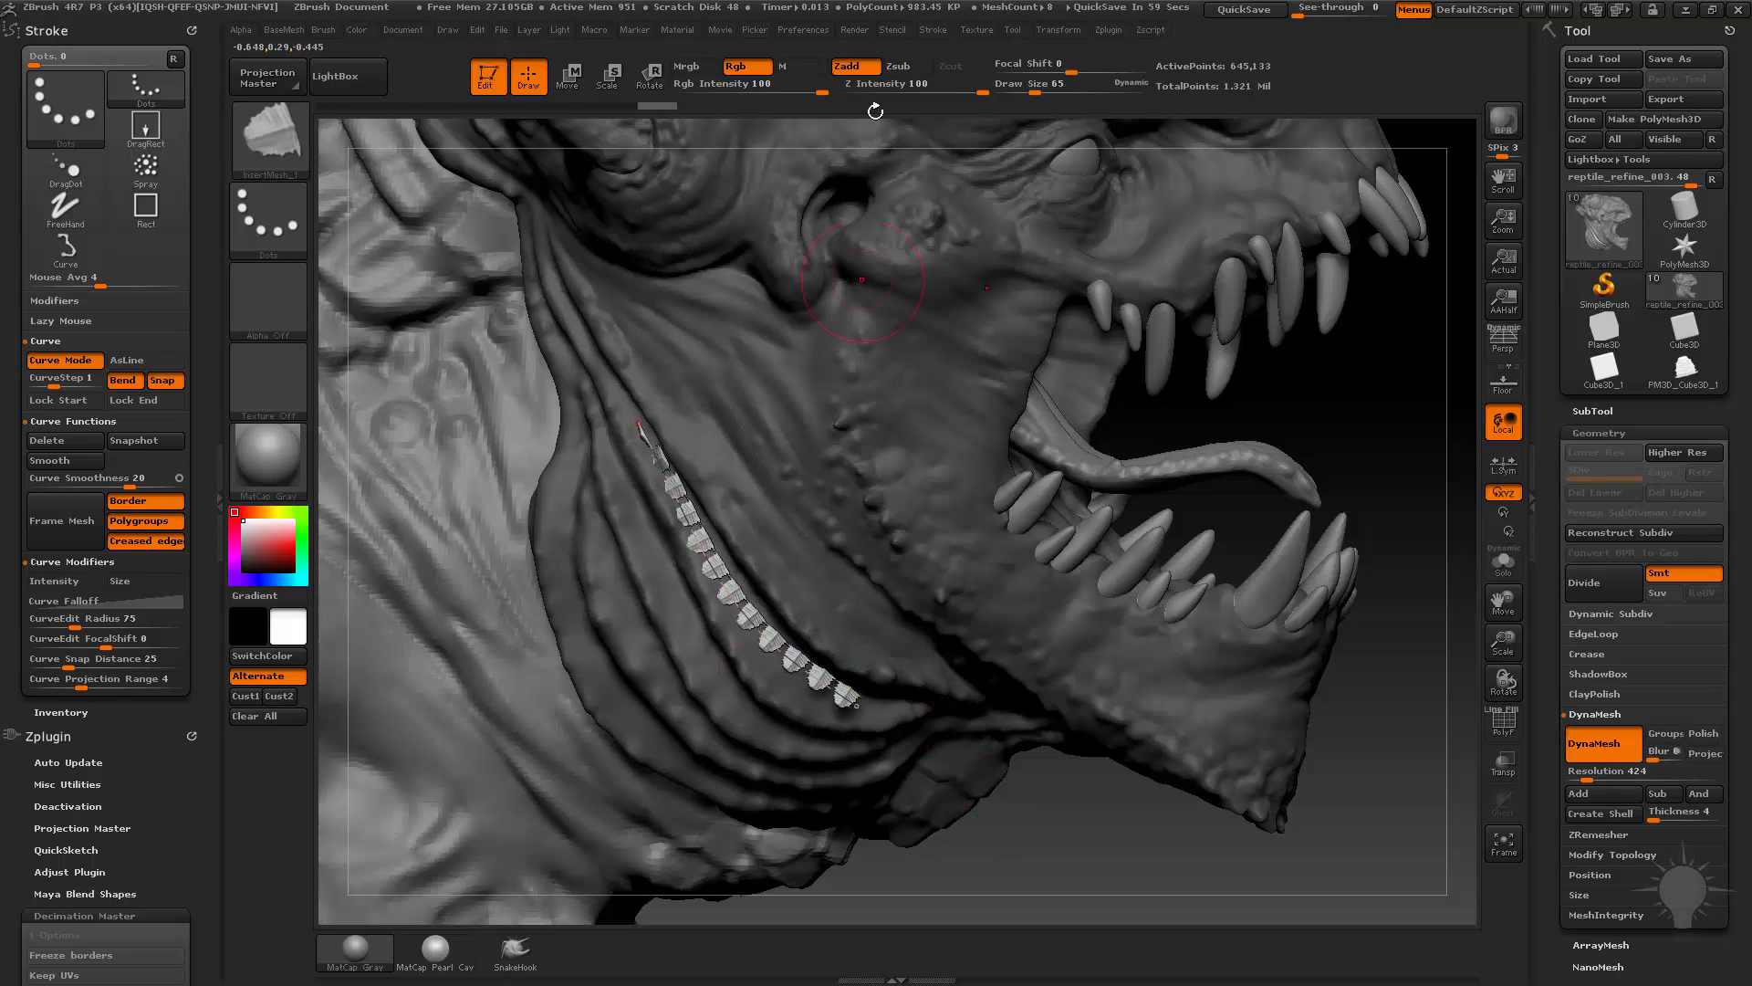
Try Z Intensity 29 for the plate curve and restore it to 100
left_click(918, 89)
type("29")
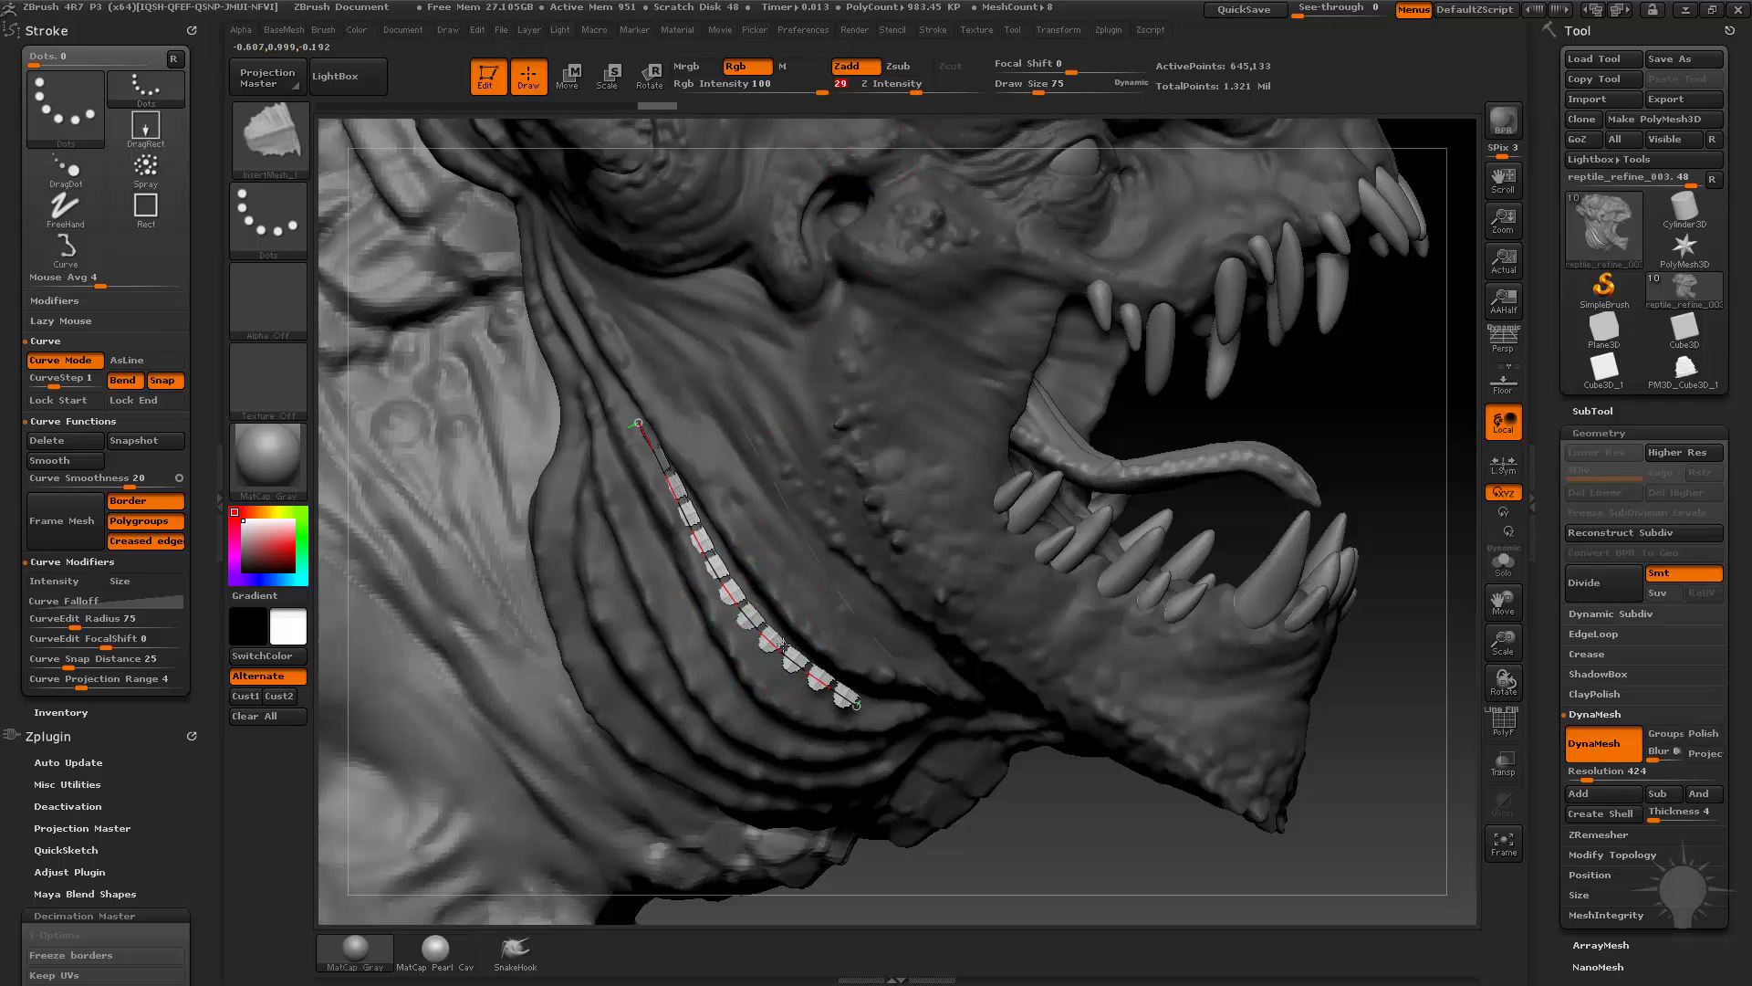
key("Return")
left_click_drag(953, 91, 995, 91)
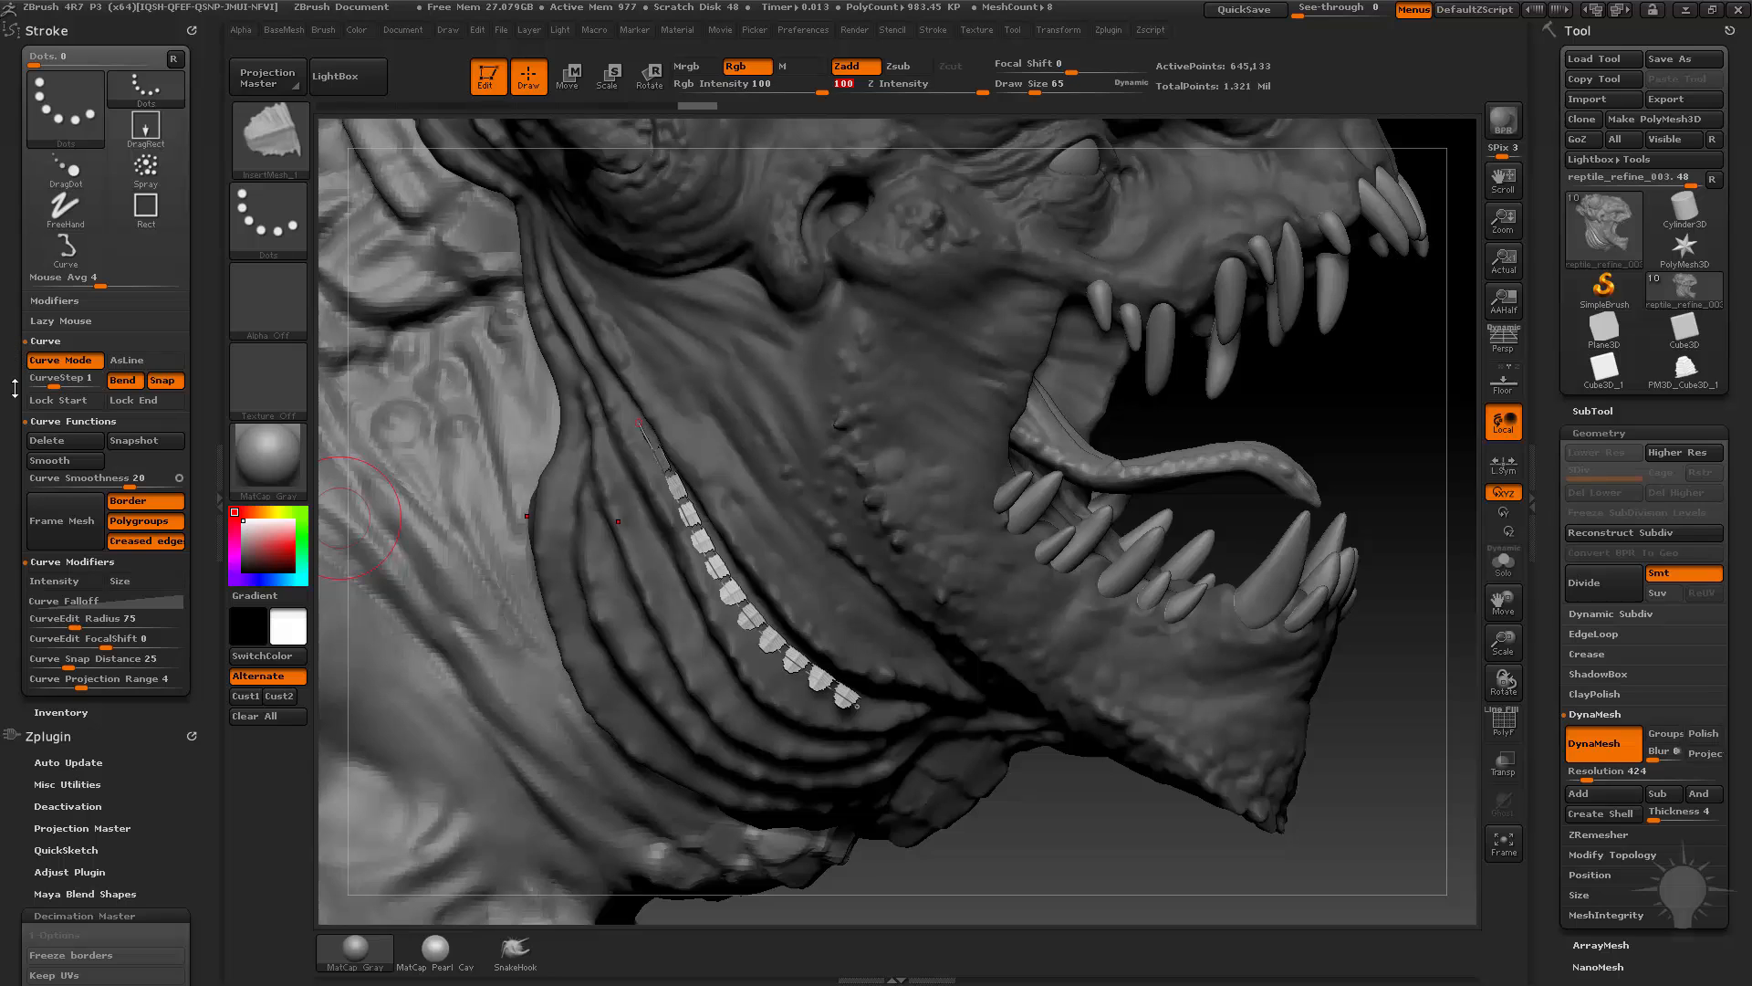
Dock the Brush palette in the side tray beneath the Stroke palette and bring its modifier settings into reach
left_click_drag(10, 440, 10, 411)
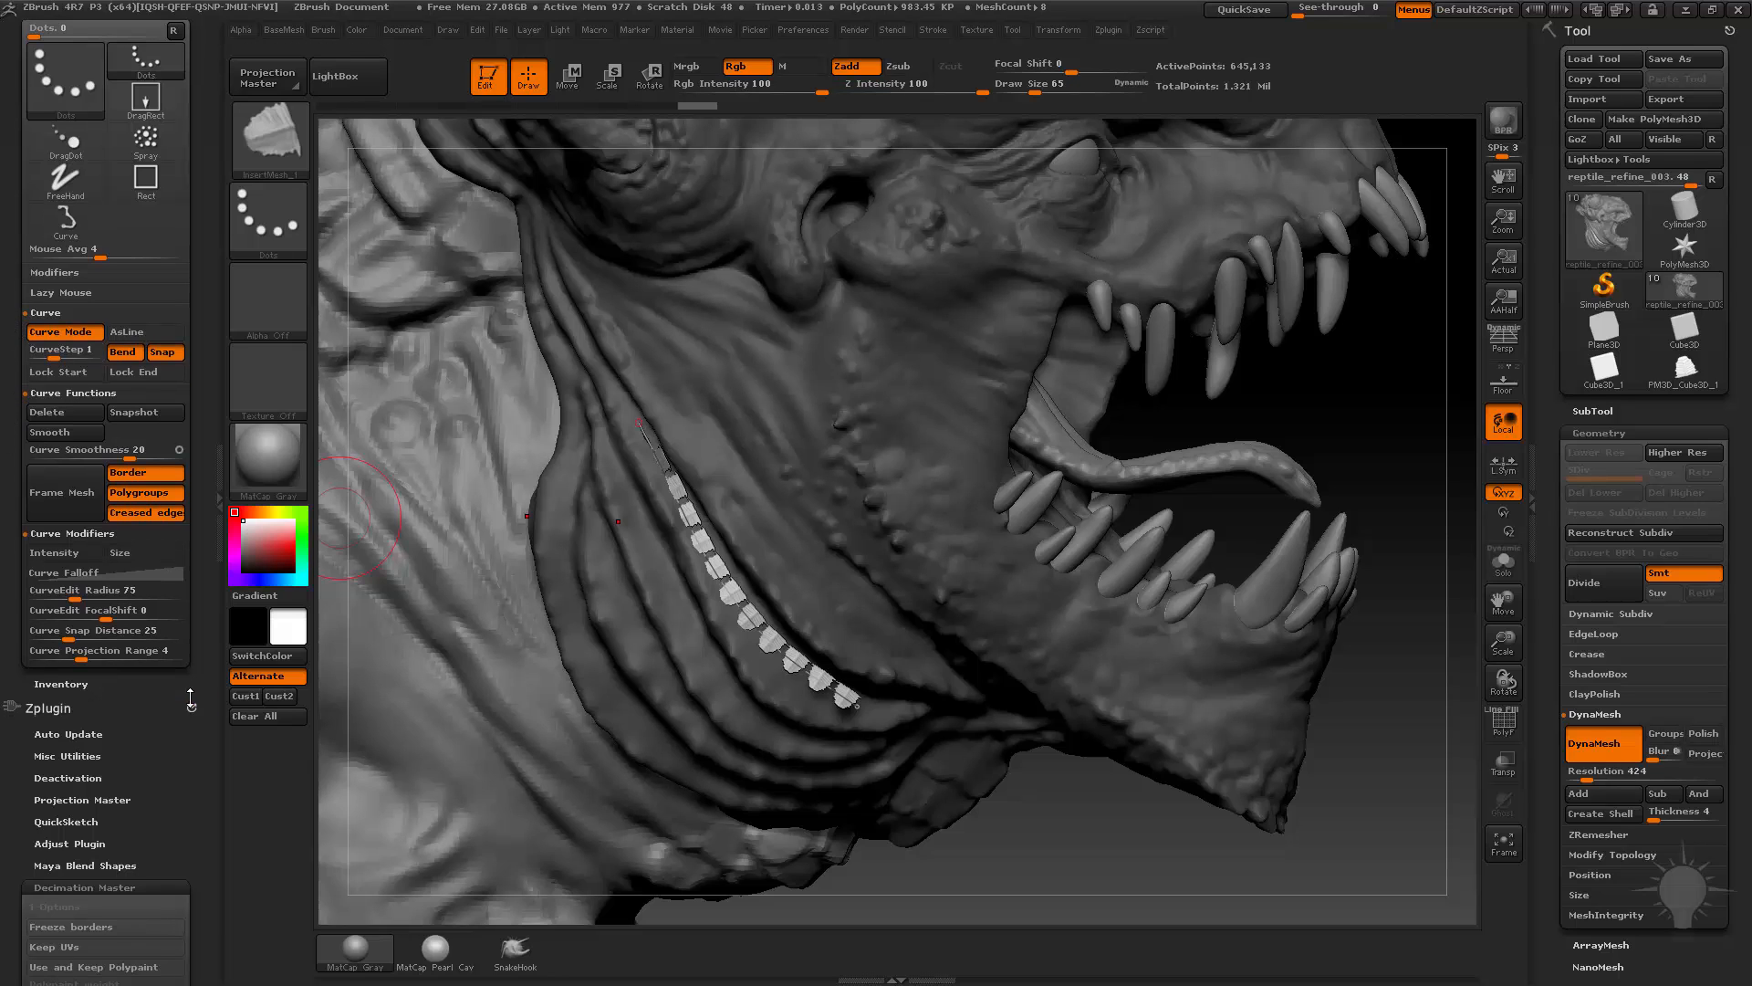
left_click(321, 29)
left_click_drag(319, 50, 94, 725)
left_click_drag(199, 509, 200, 894)
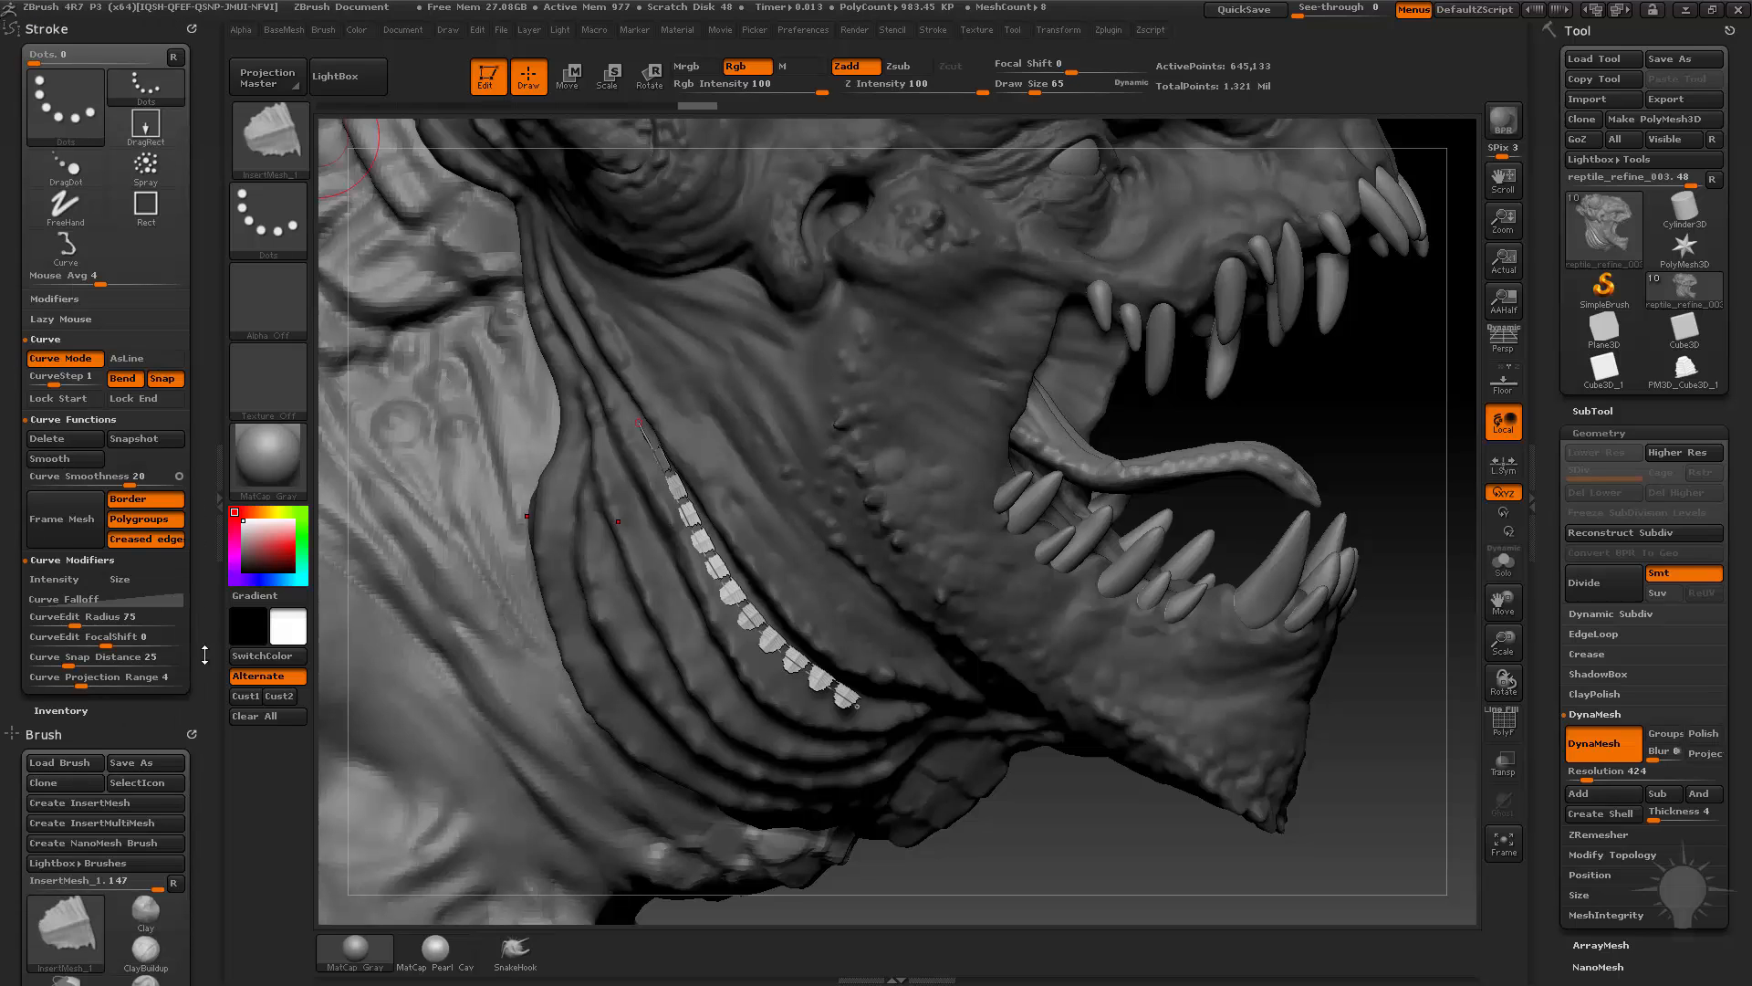
mouse_move(204, 701)
left_mouse_down()
mouse_move(210, 532)
mouse_move(193, 487)
left_mouse_up()
left_click(174, 290)
left_click_drag(201, 361, 201, 257)
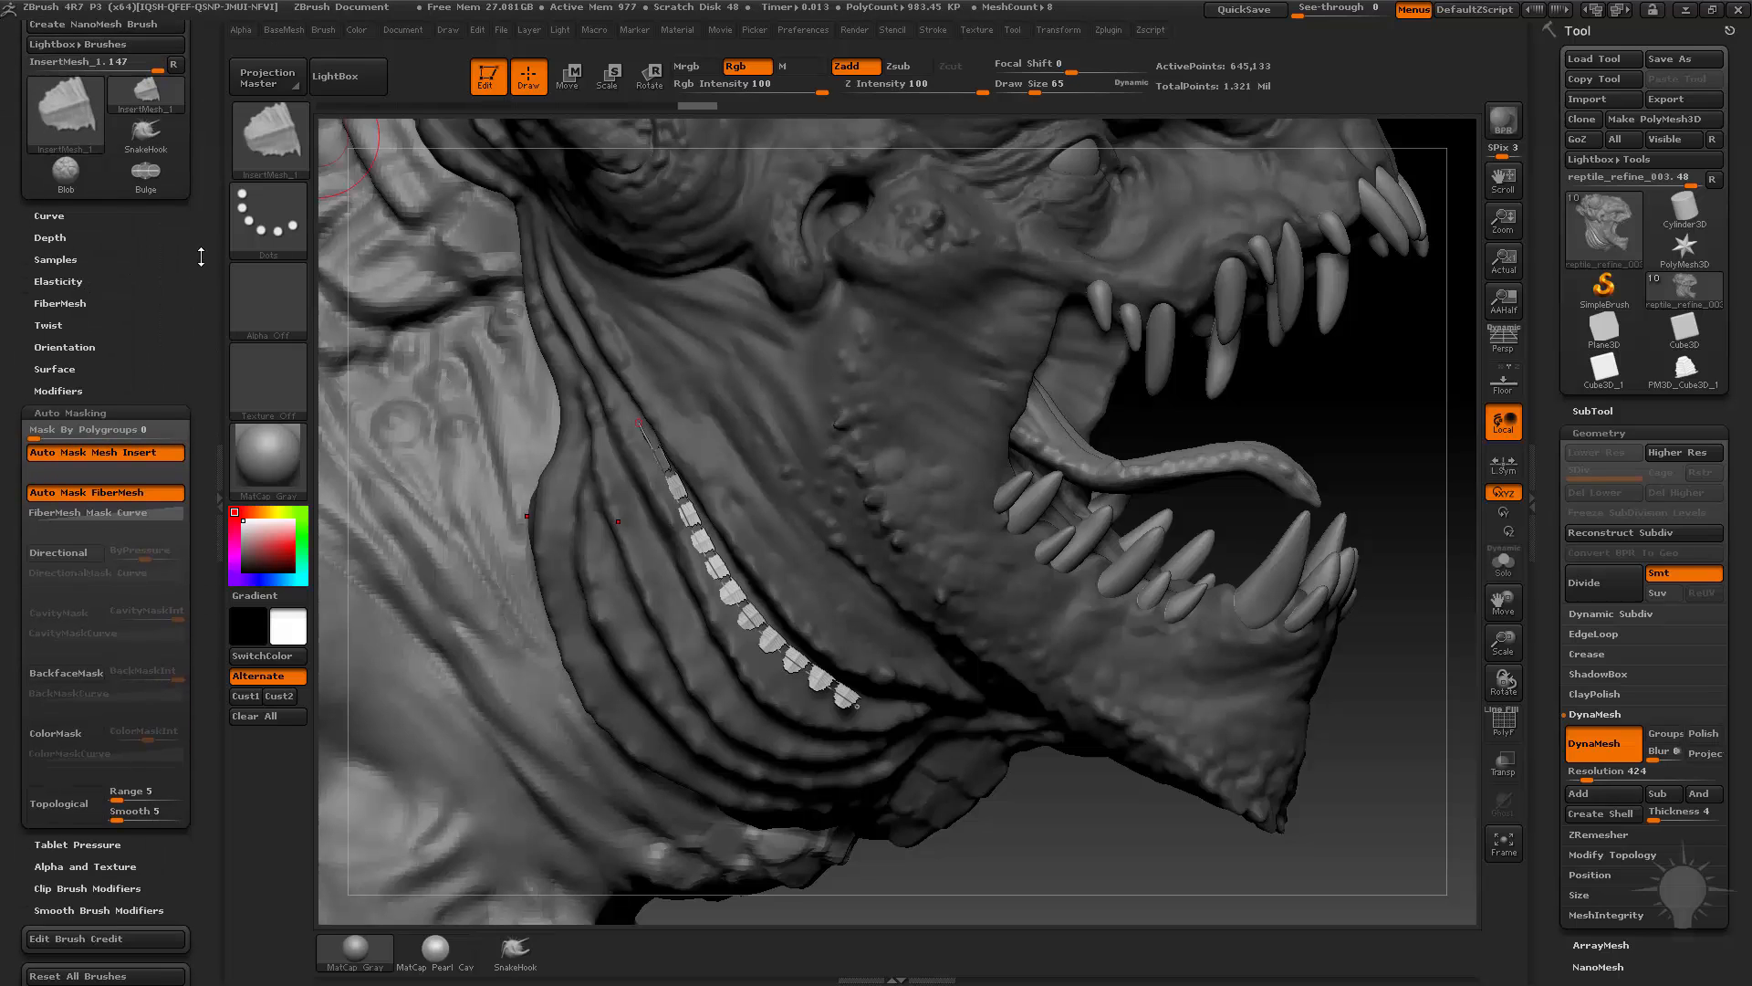
Set the plate brush's Strength Multiplier to 2 and update the neck curve with it
key("shift")
left_click(61, 430)
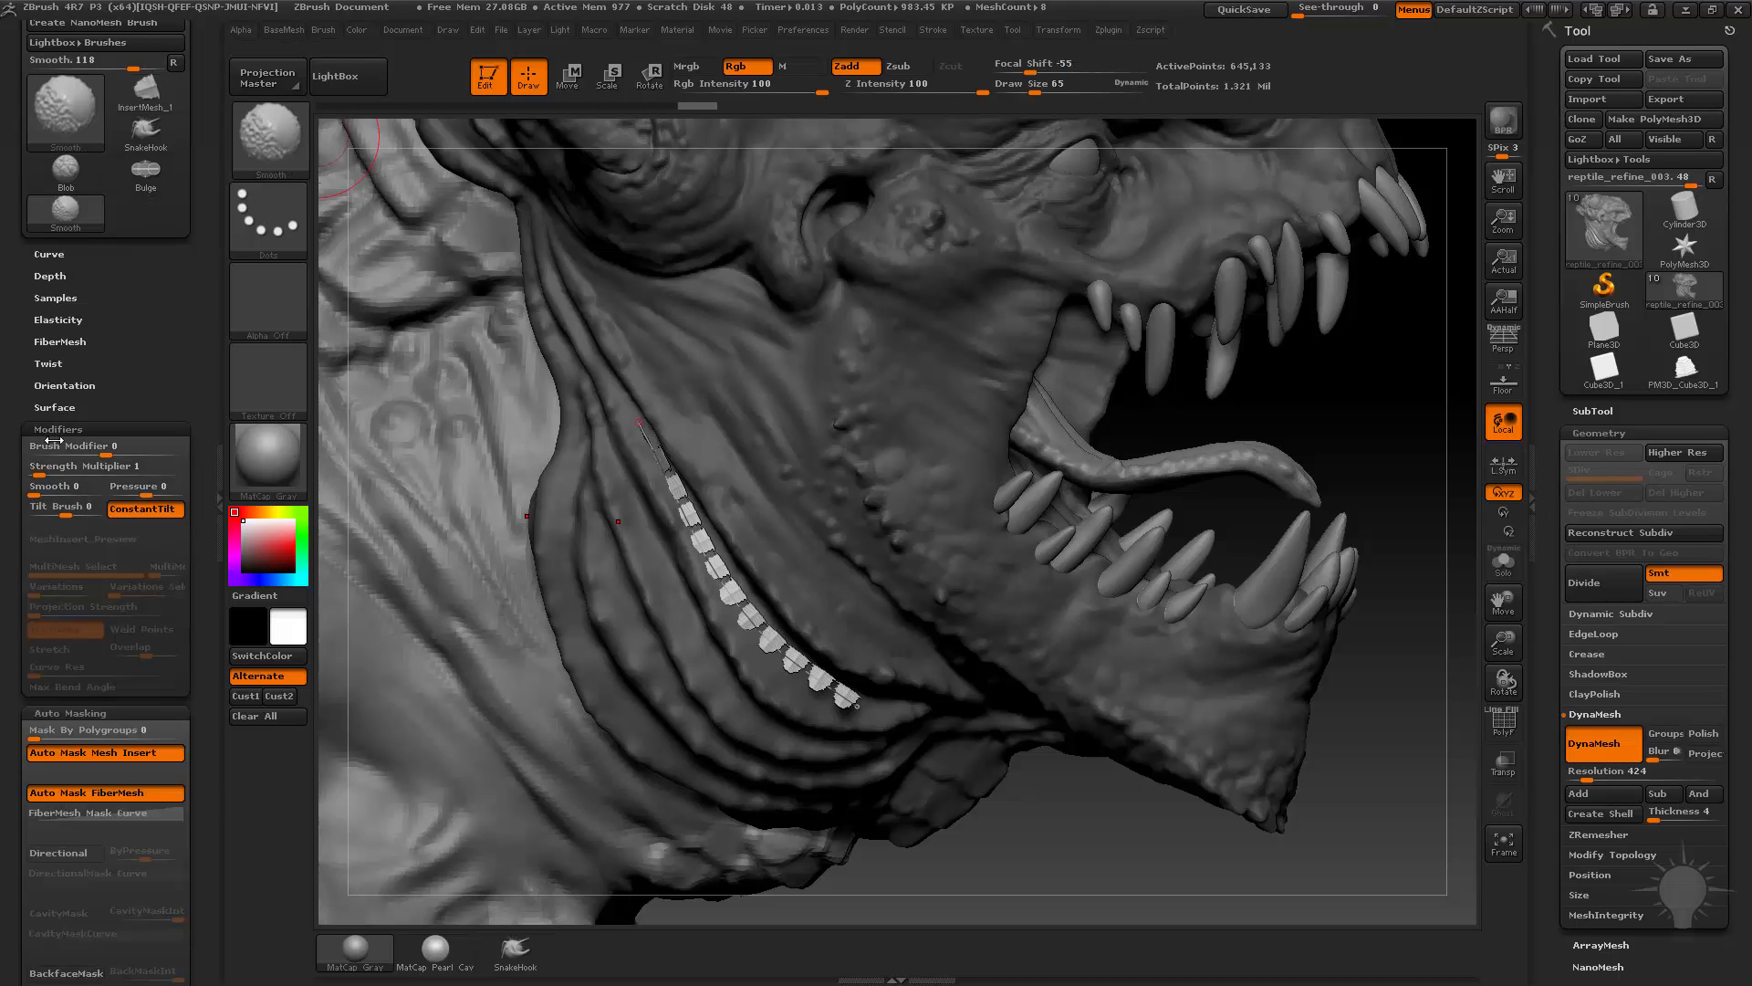
left_click_drag(57, 475, 28, 470)
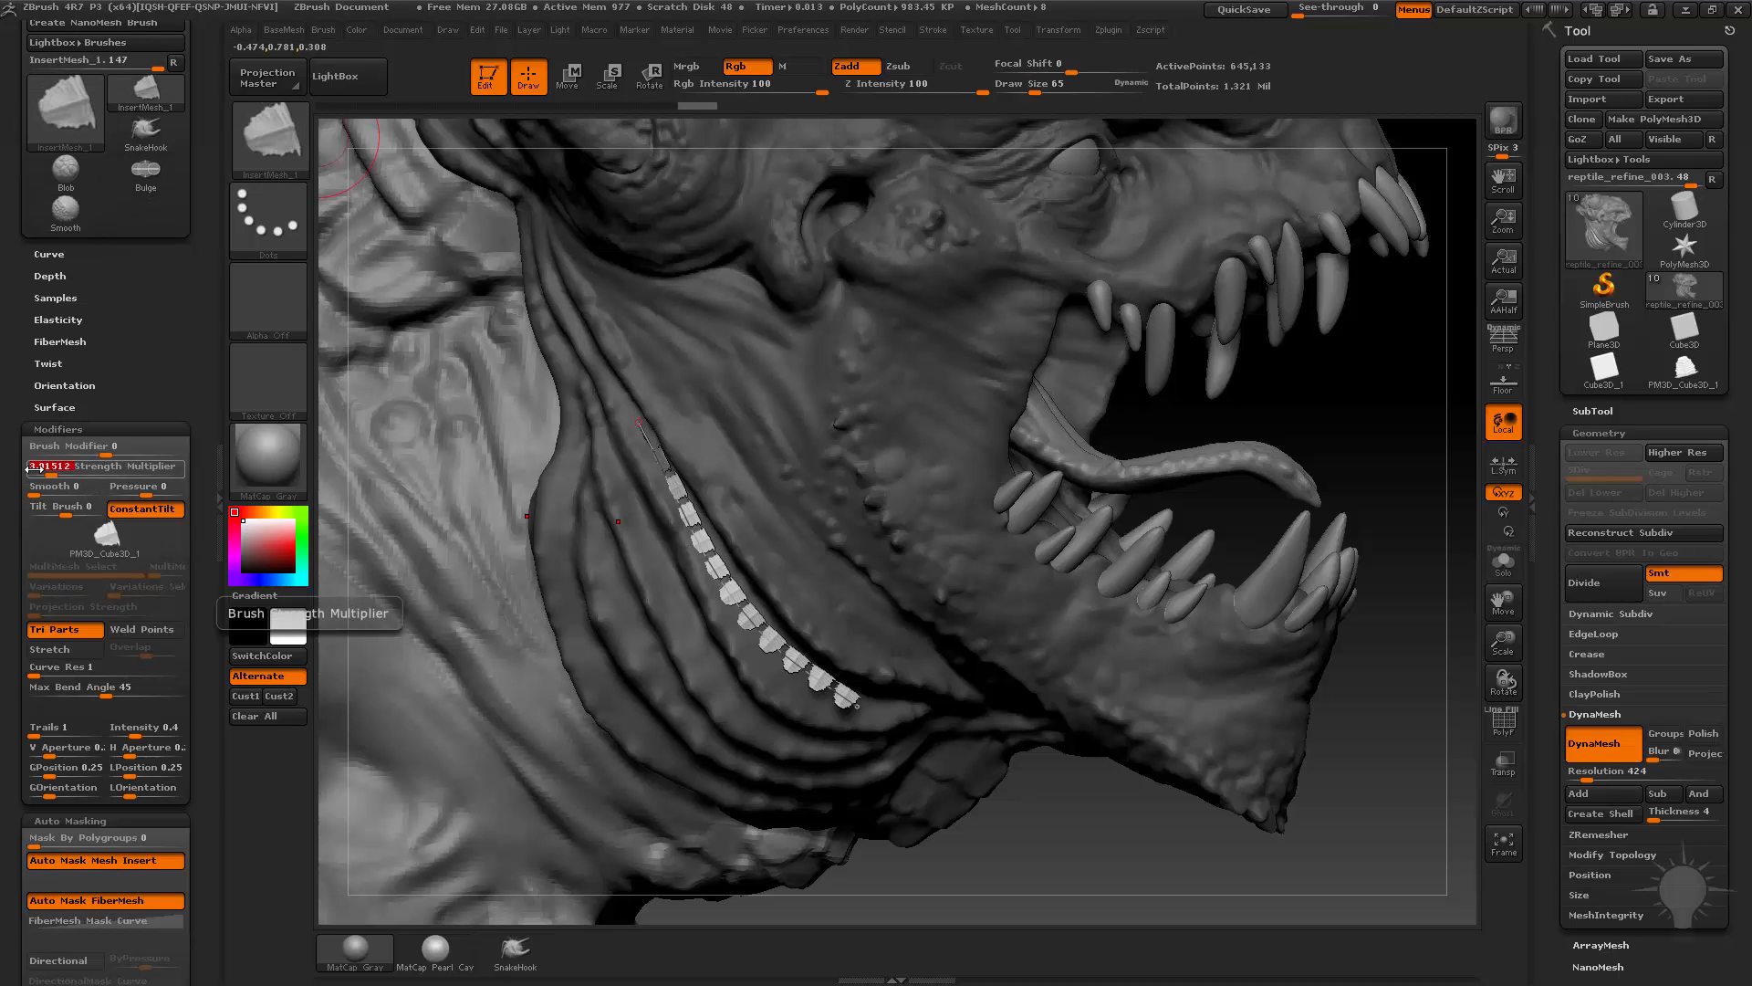
key("Return")
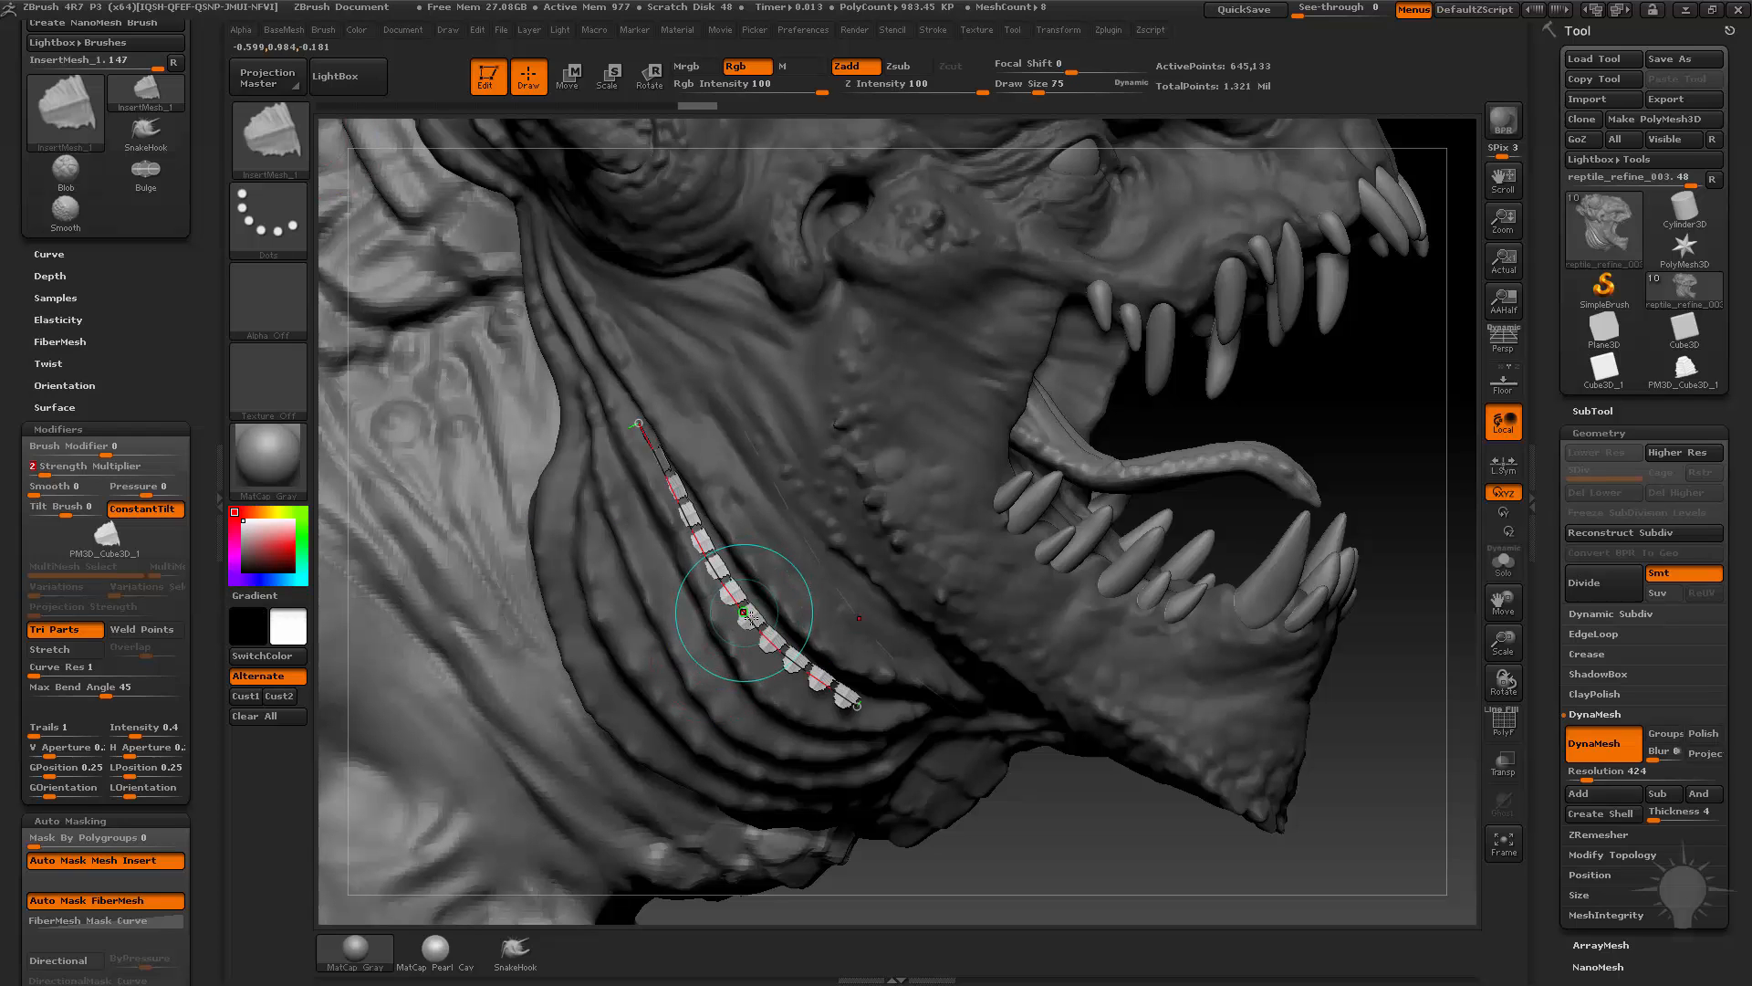
left_click(744, 613)
Set the draw size to 78 and update the plates along the neck curve
left_click_drag(969, 837, 1044, 764)
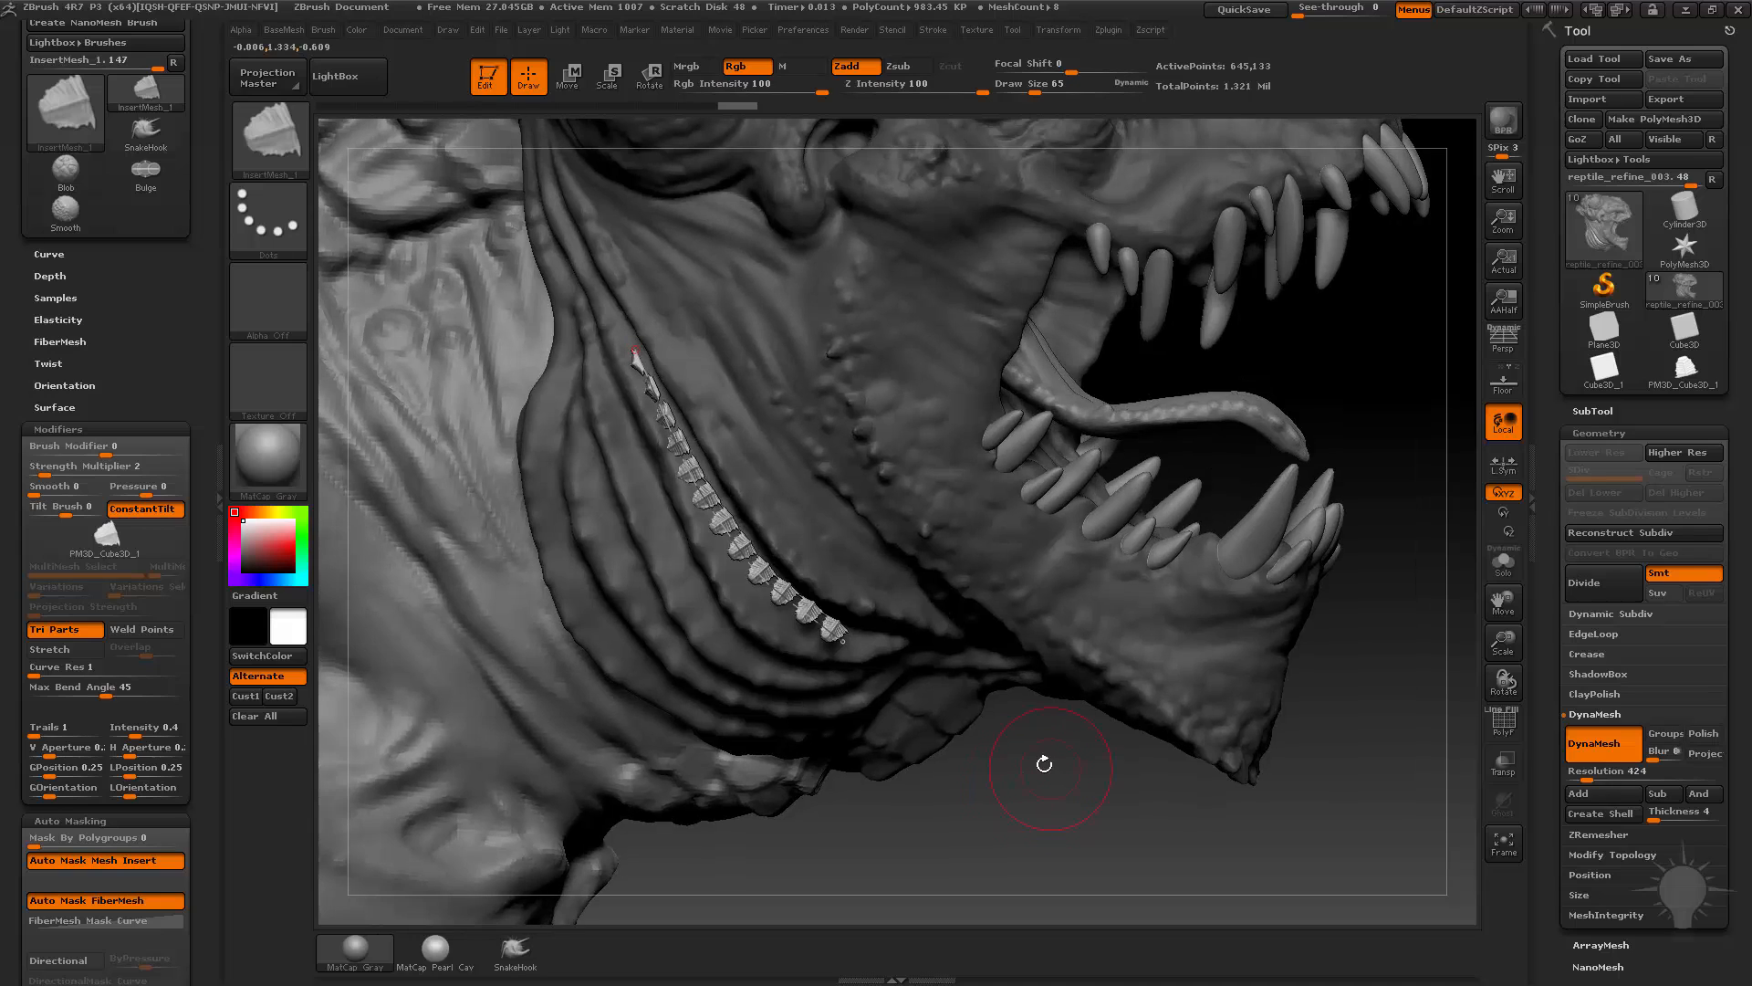
key("s")
left_click_drag(828, 502, 836, 502)
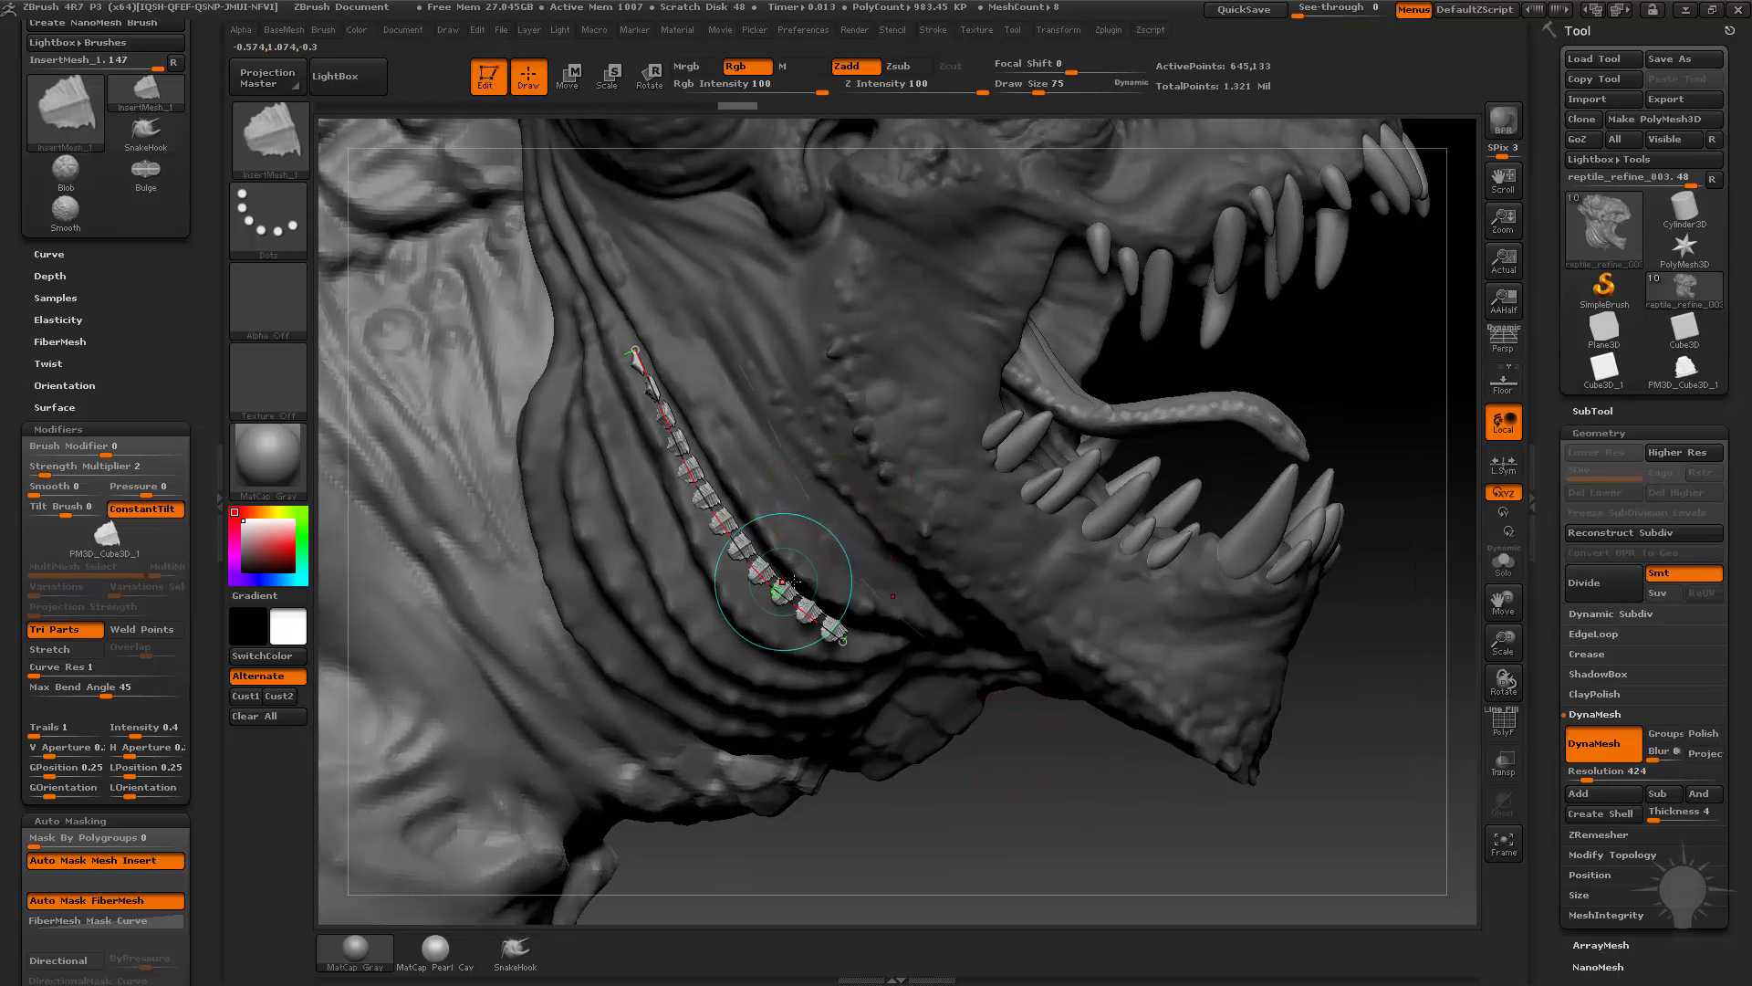
left_click(785, 589)
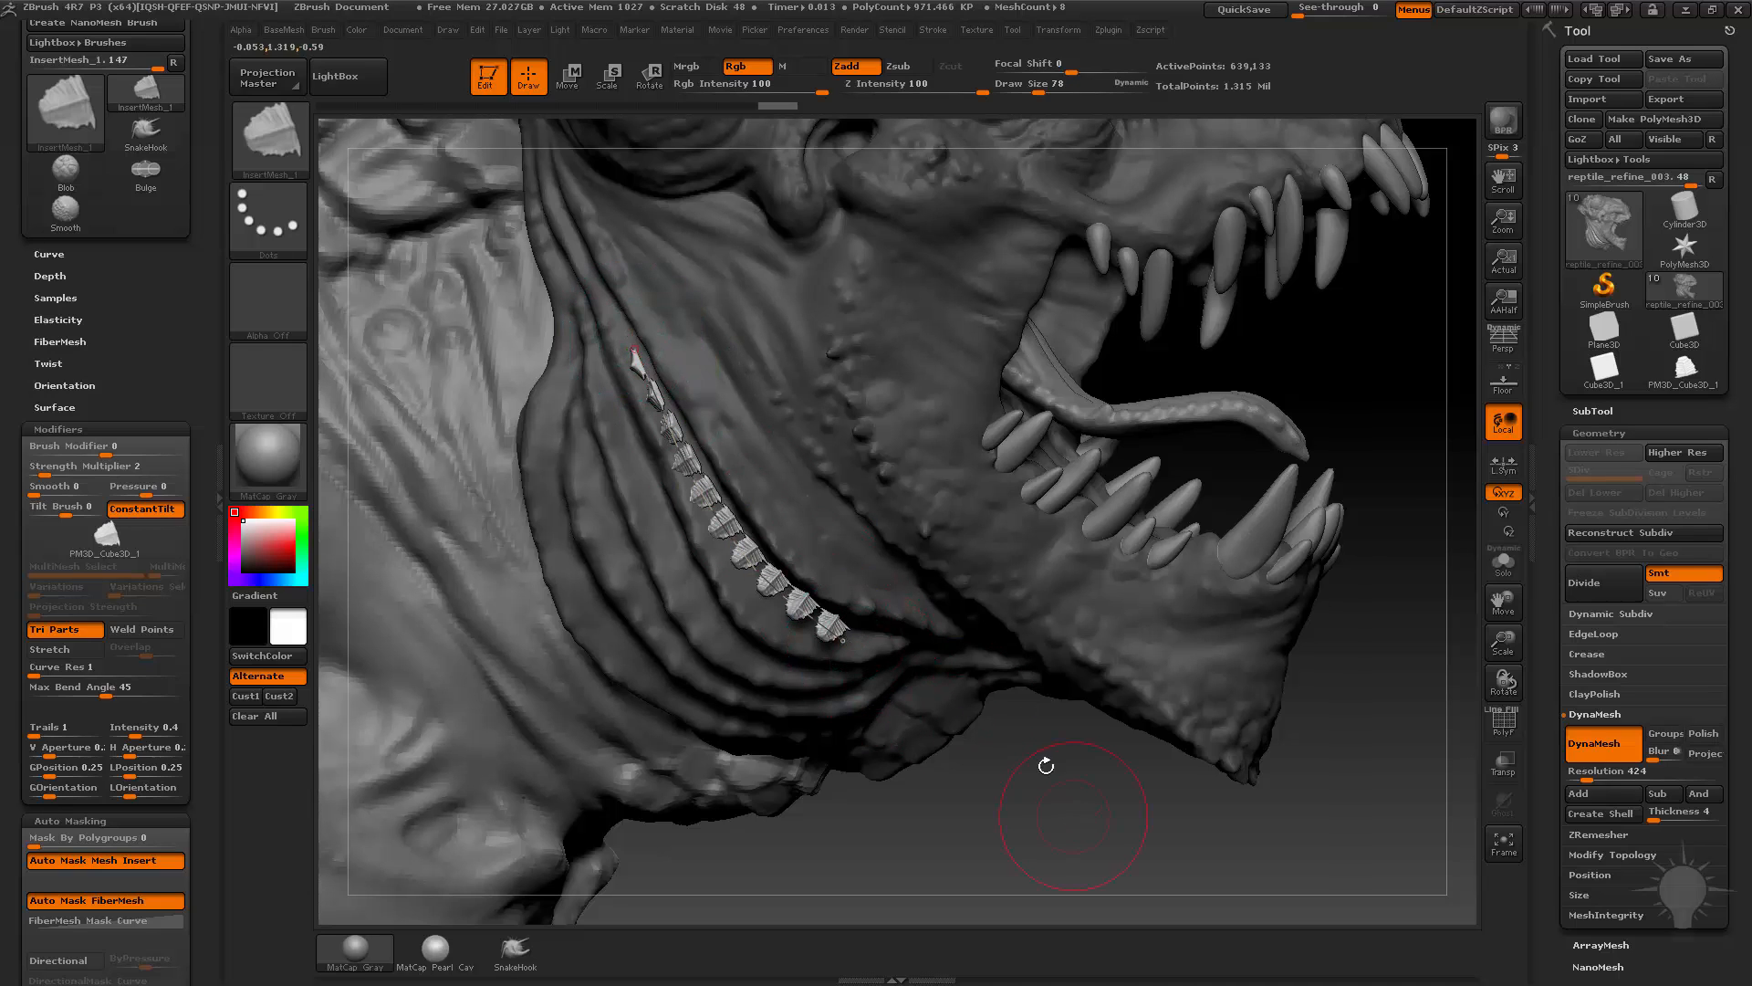
Enable the Intensity and Size curve modifiers, shape the Curve Falloff as a central peak with zero ends, and update the plate curve
left_click_drag(1047, 758, 1026, 731)
left_click_drag(1005, 794, 1052, 731, "alt")
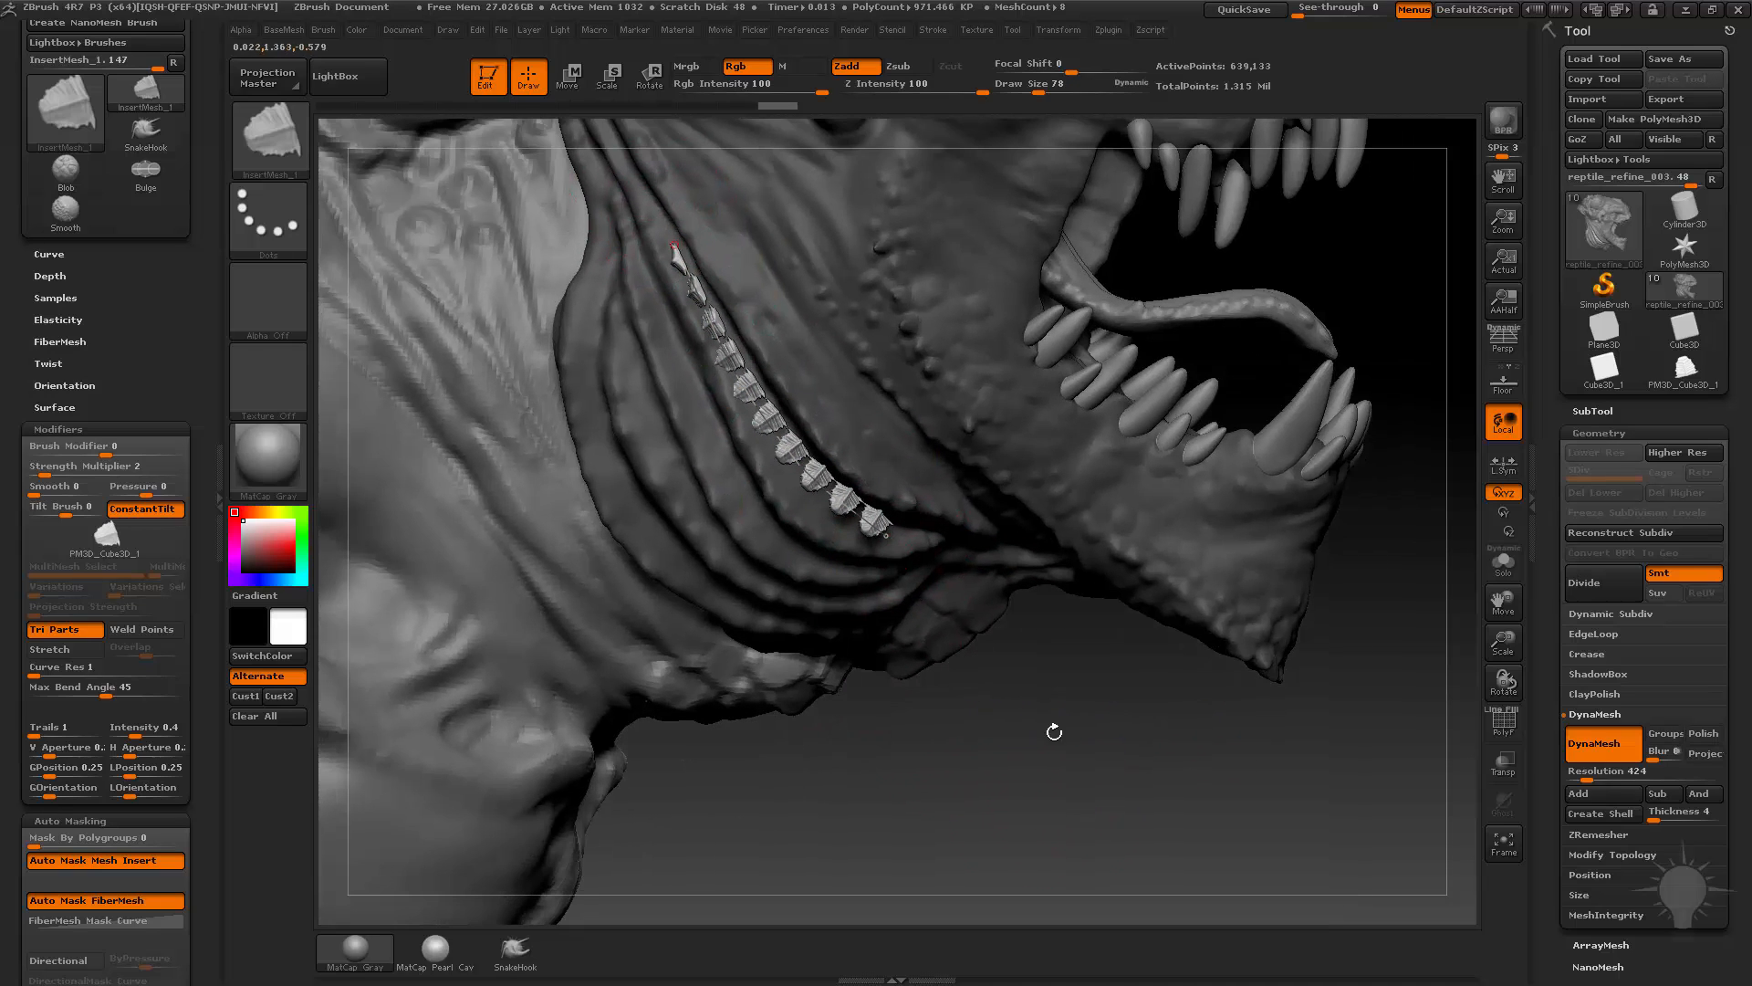
mouse_move(167, 363)
left_mouse_down()
mouse_move(164, 804)
mouse_move(161, 569)
left_mouse_up()
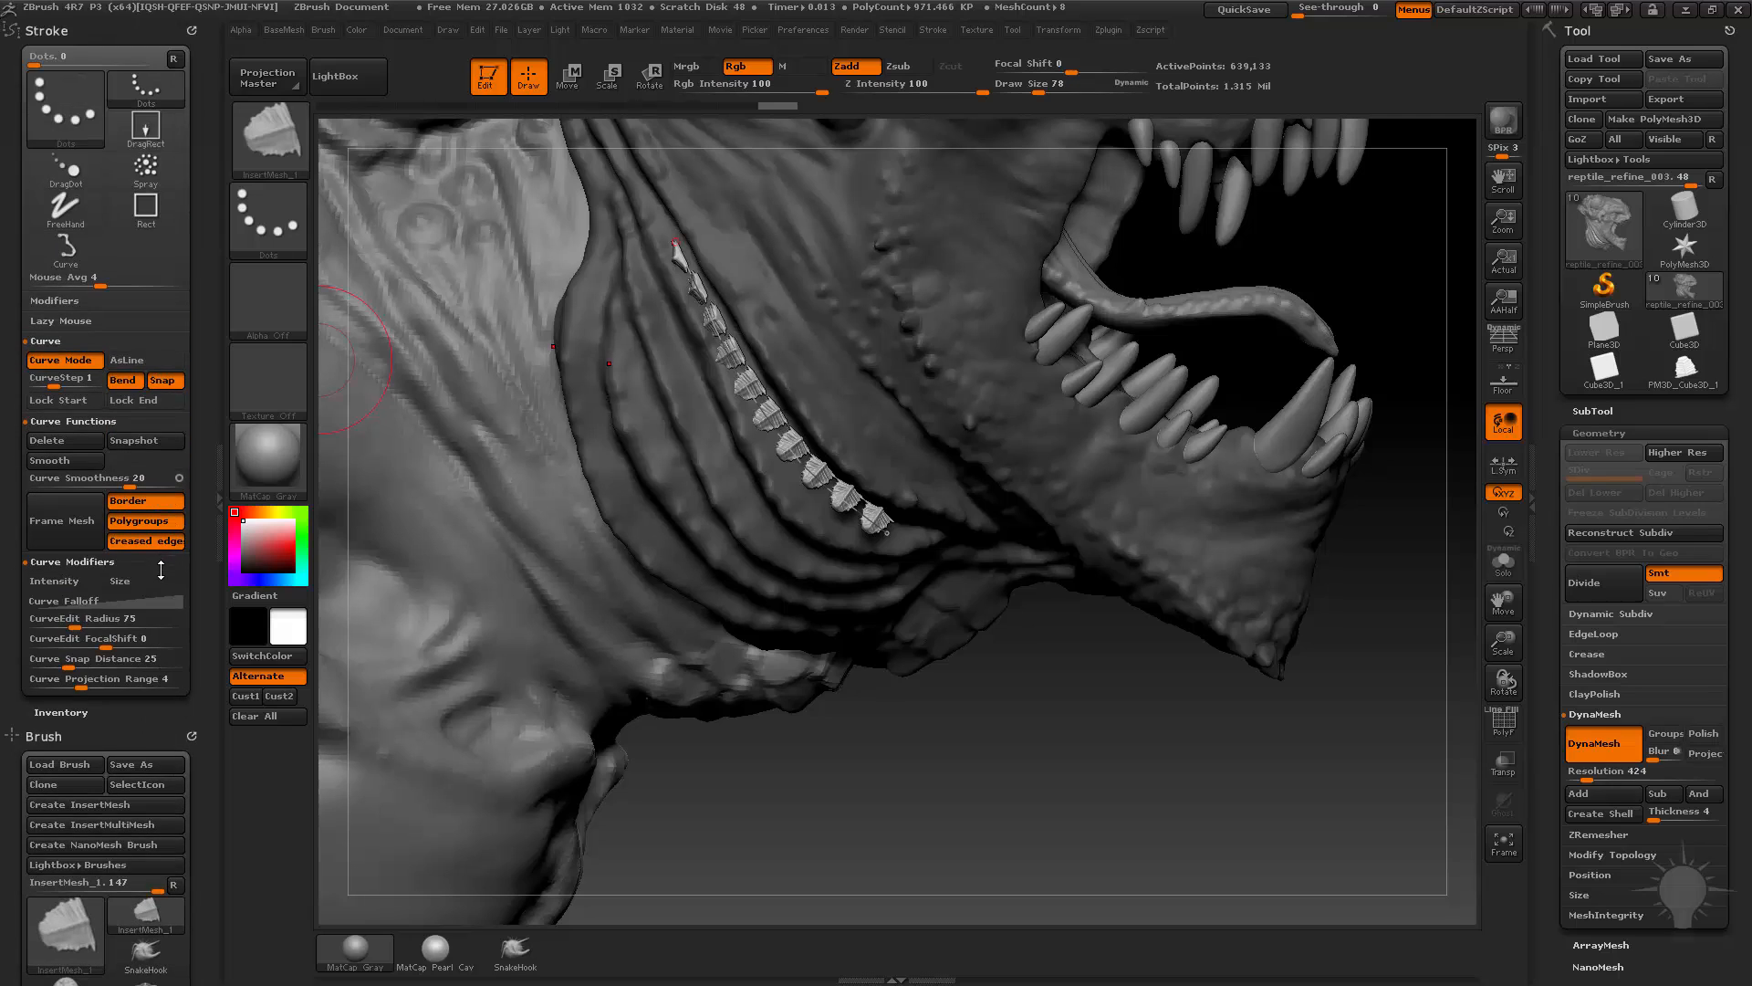
left_click(105, 601)
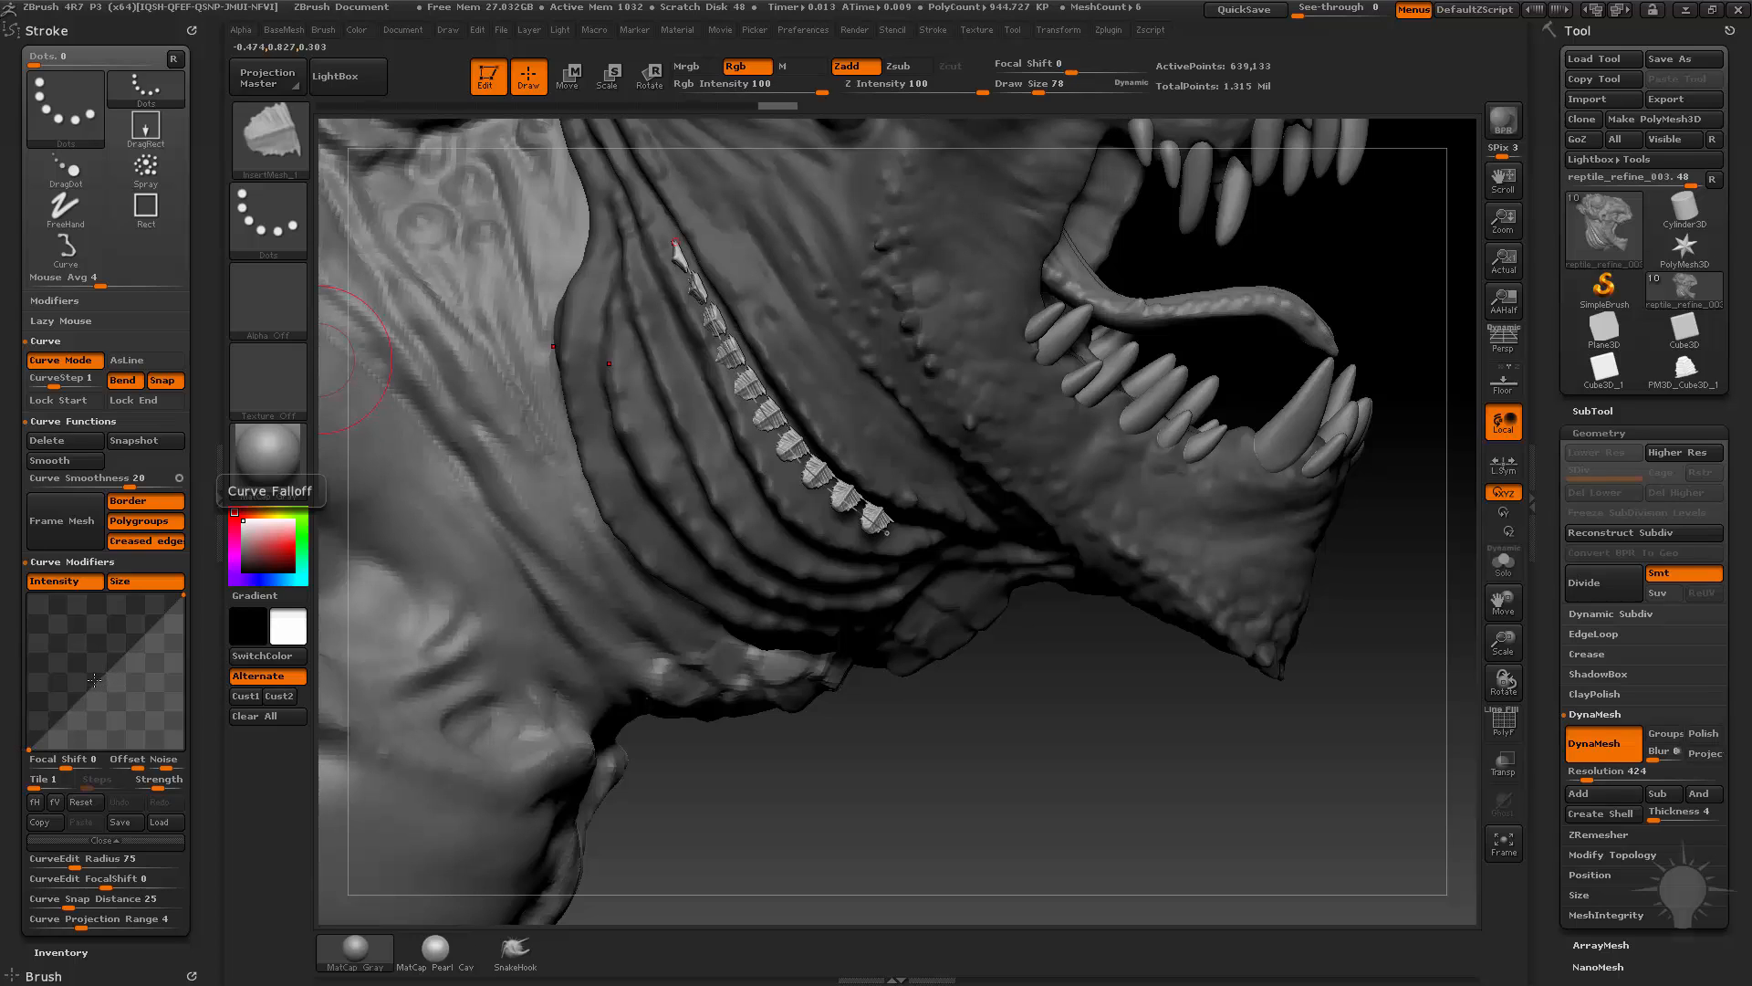
left_click_drag(94, 680, 90, 639)
left_click_drag(183, 600, 184, 750)
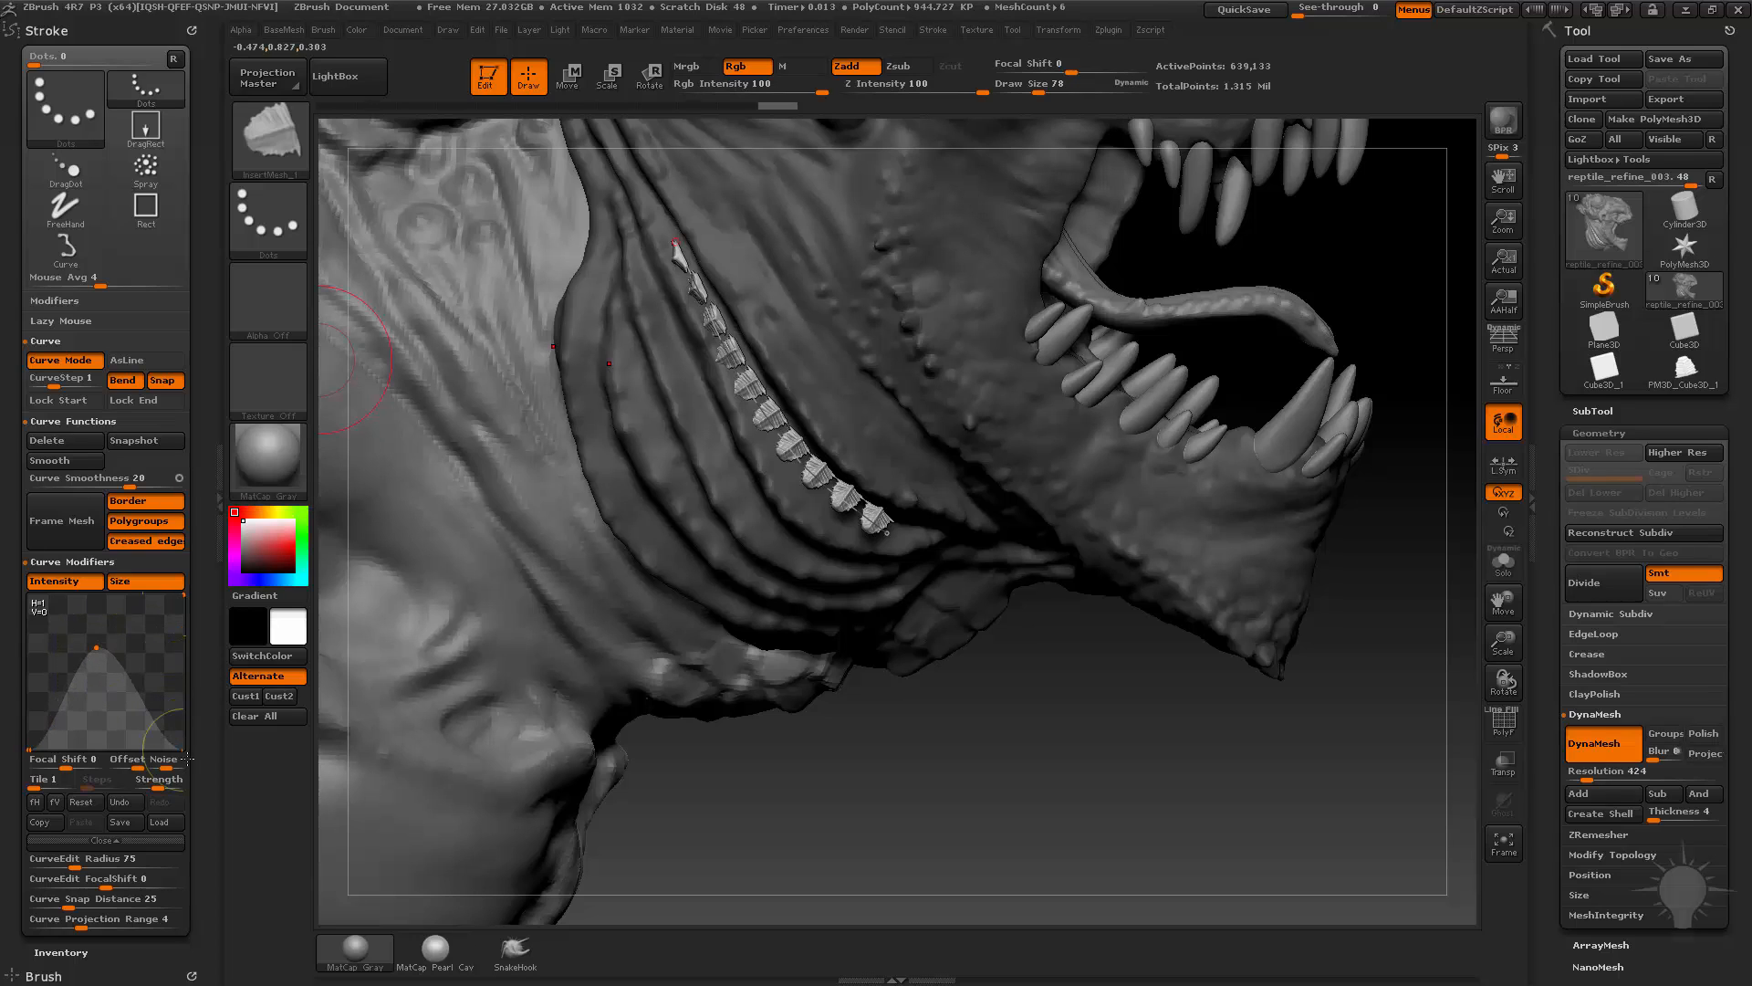
left_click(748, 392)
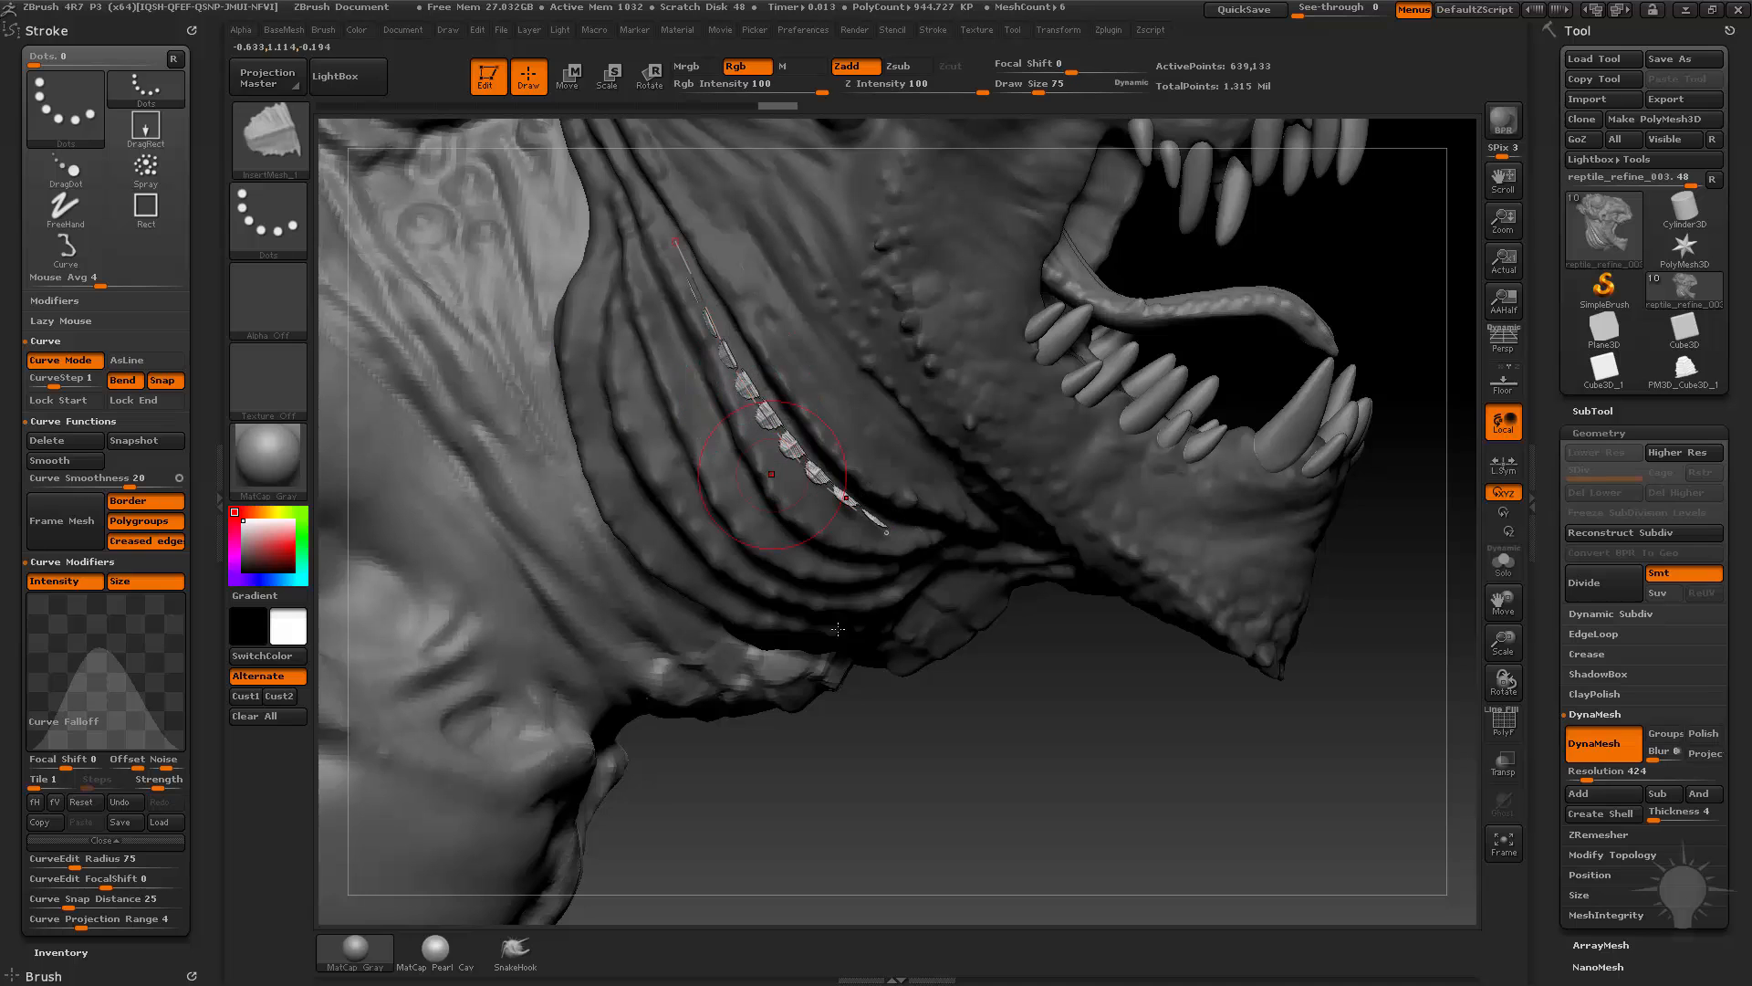
Raise both ends and the central peak of the Curve Falloff and update the plates along the neck curve
left_click_drag(914, 723, 865, 774, "alt")
left_click_drag(879, 581, 913, 595)
left_click_drag(714, 336, 709, 286)
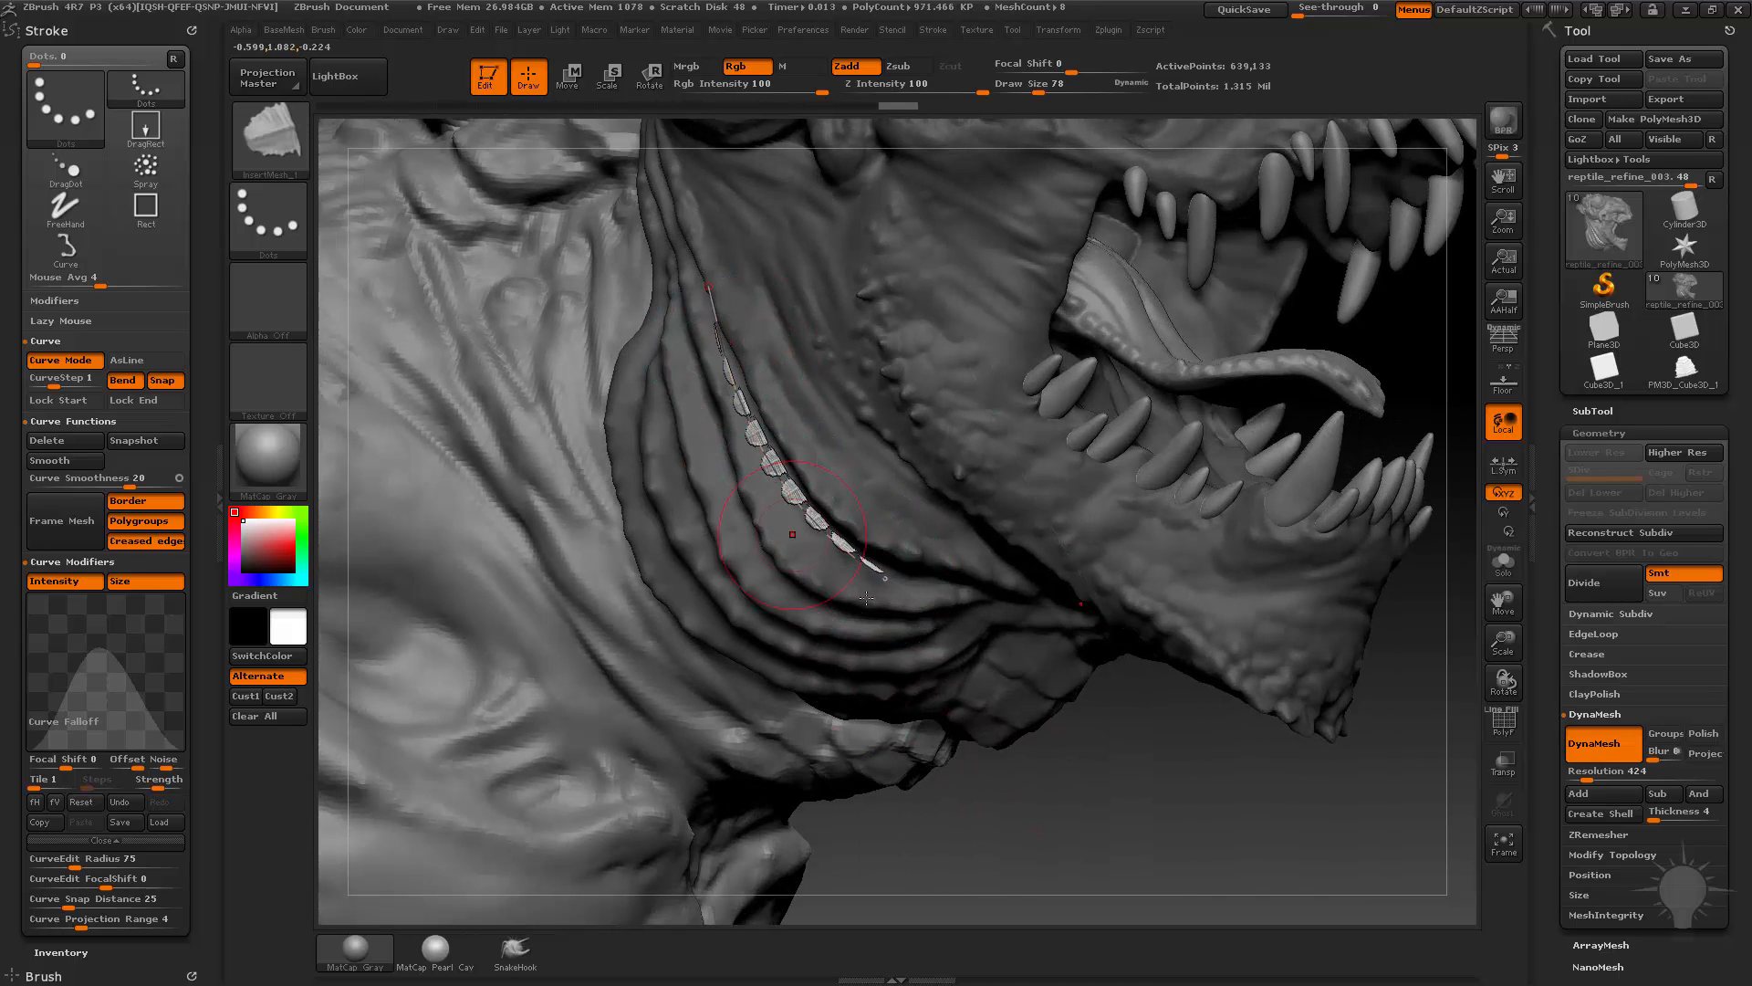
left_click_drag(183, 750, 183, 712)
left_click_drag(30, 748, 21, 715)
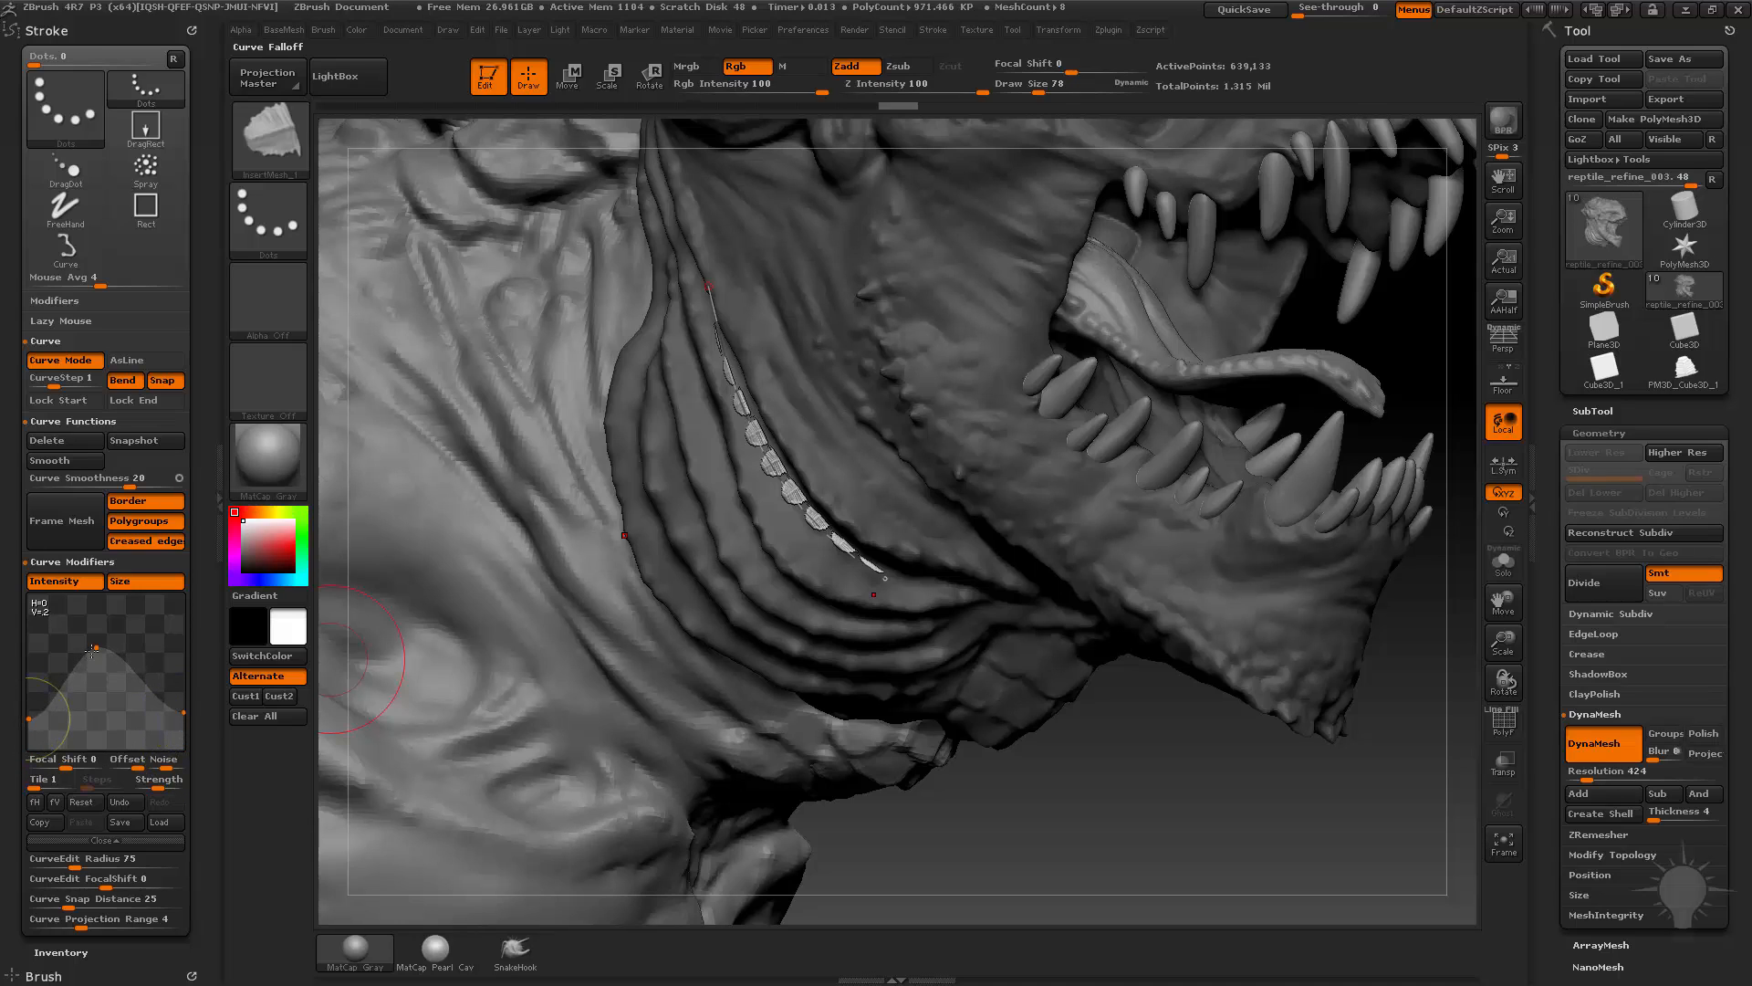
left_click_drag(98, 631, 106, 589)
left_click(772, 467)
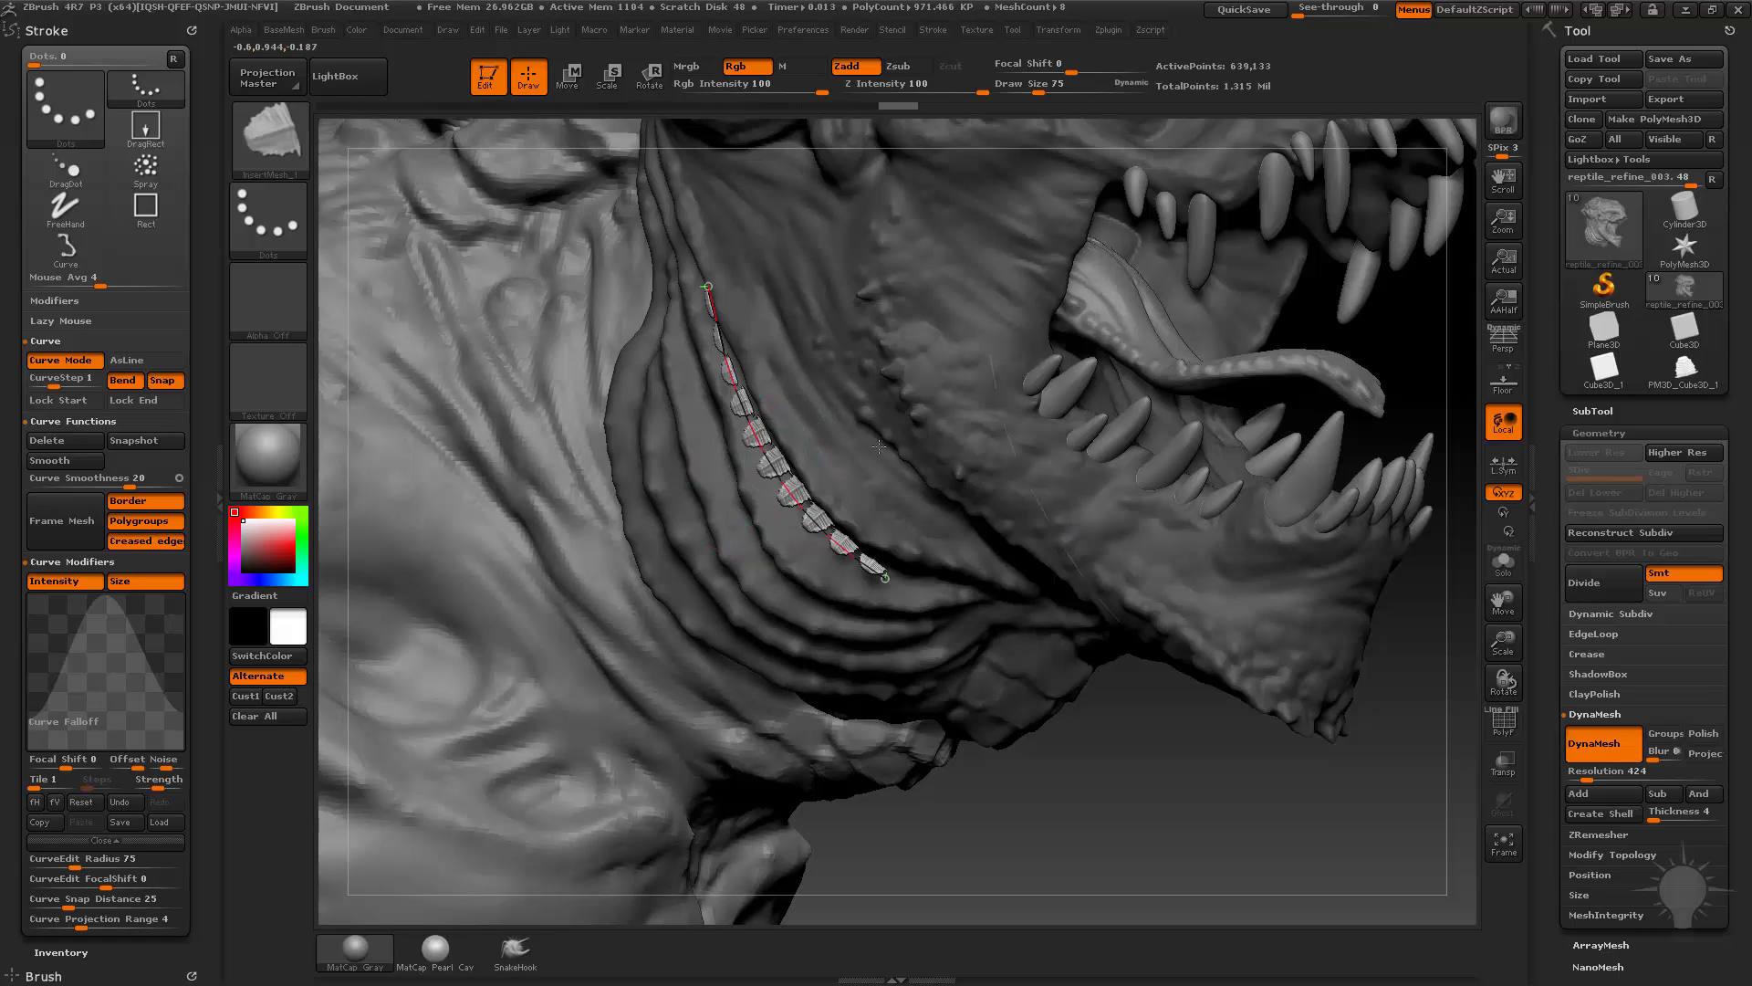
Undo the last curve update and draw trial plate curves down the neck at draw sizes 101 and 26
key("ctrl+z")
right_click_drag(1047, 700, 1003, 677)
left_click_drag(836, 450, 834, 441)
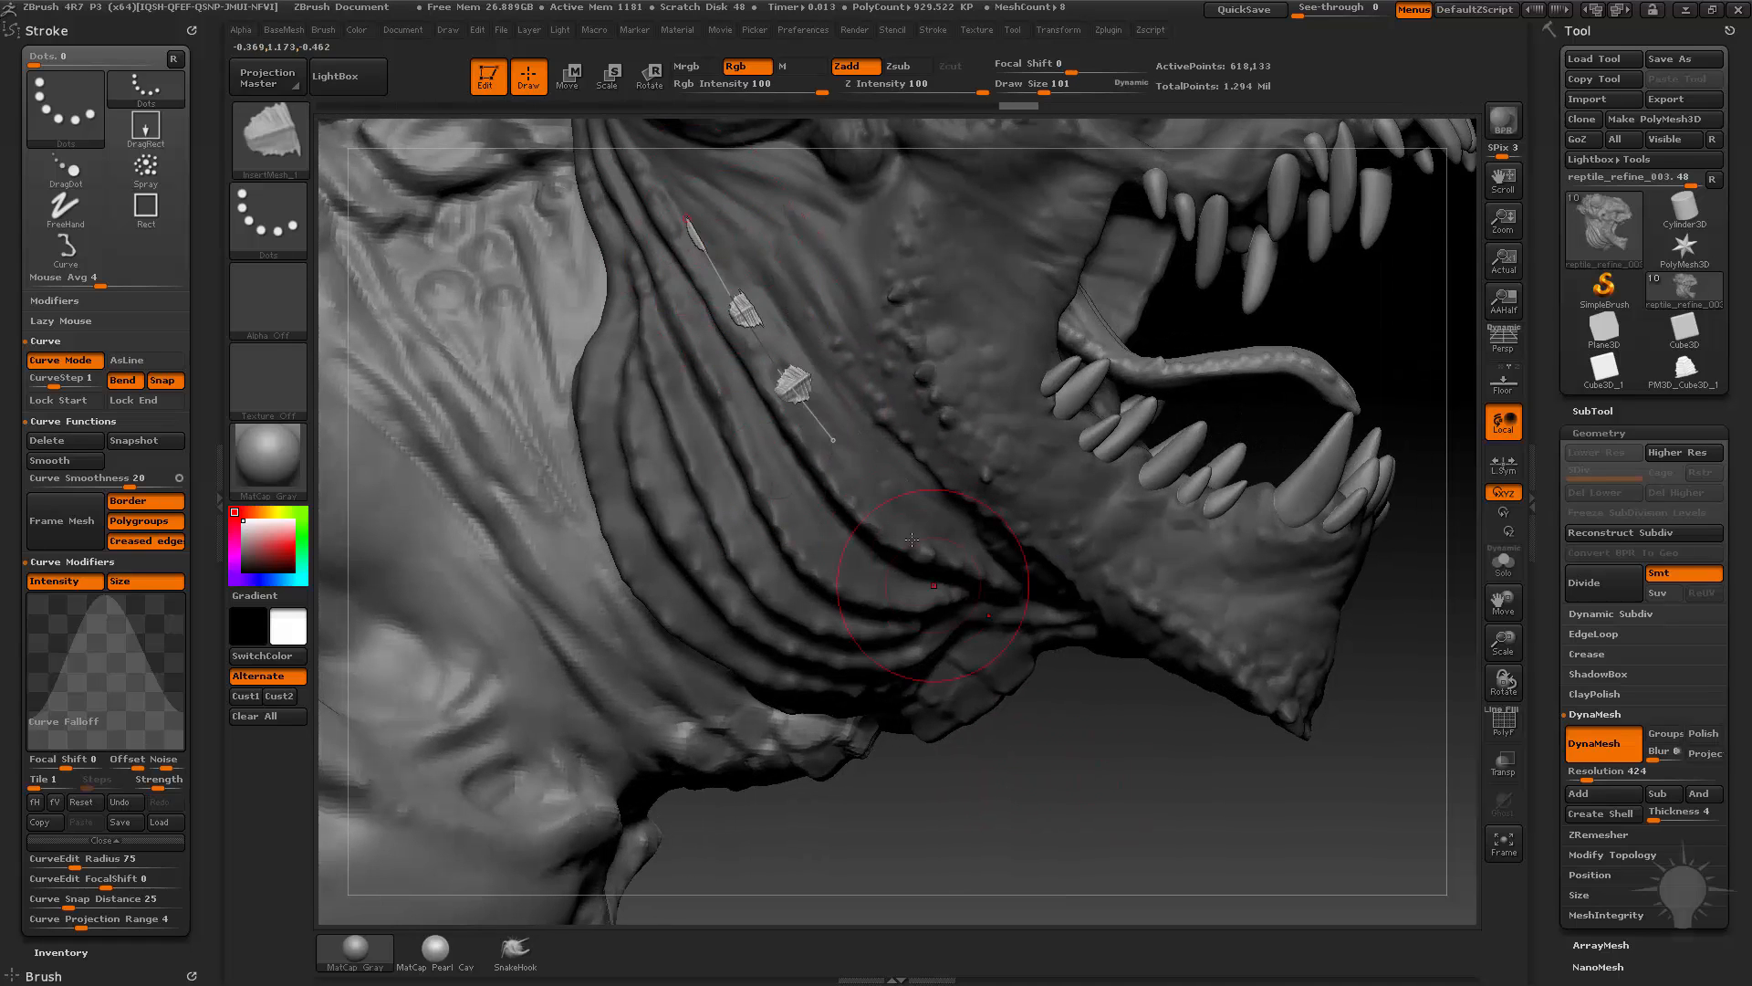
key("s")
left_click_drag(781, 241, 773, 241)
left_click_drag(760, 223, 899, 518)
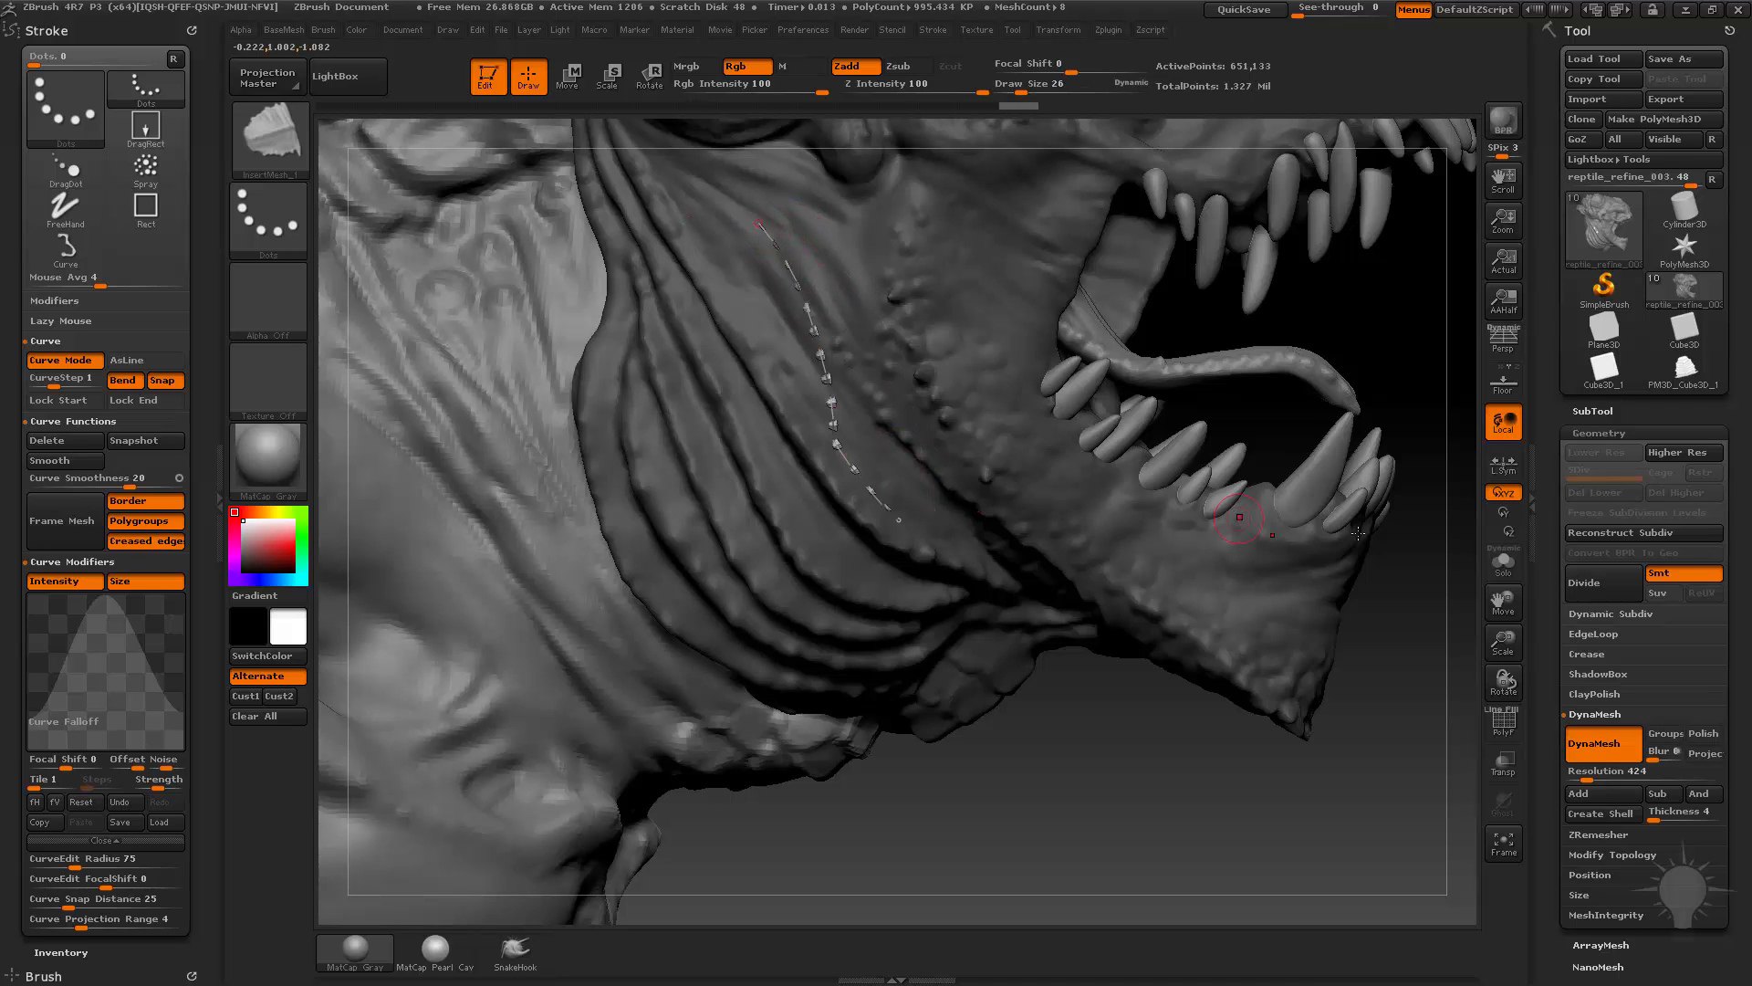
Draw further trial plate curves down the side of the neck at draw sizes 45 and 59
left_click_drag(1388, 690, 1328, 764, "alt")
key("s")
left_click_drag(855, 444, 859, 443)
key("s")
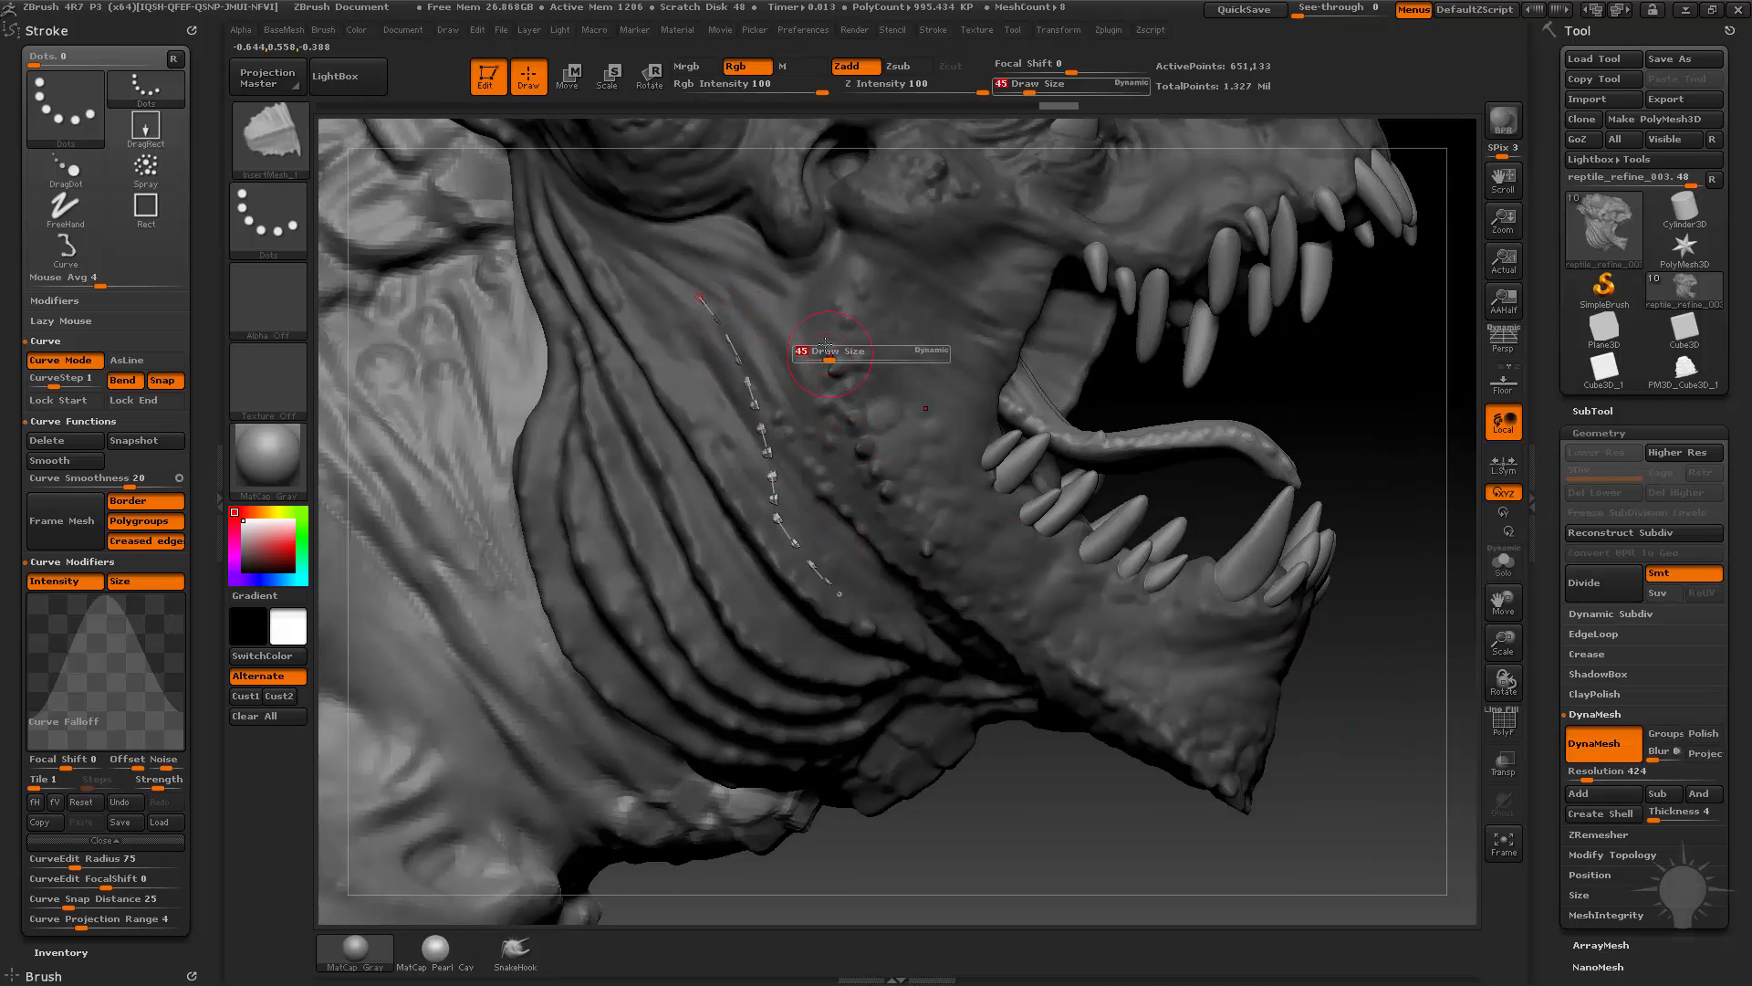
left_click_drag(795, 297, 941, 532)
mouse_move(1345, 654)
left_mouse_down()
mouse_move(1314, 657)
mouse_move(1326, 636)
left_mouse_up()
key("s")
left_click_drag(952, 530, 959, 530)
left_click_drag(932, 609, 940, 619)
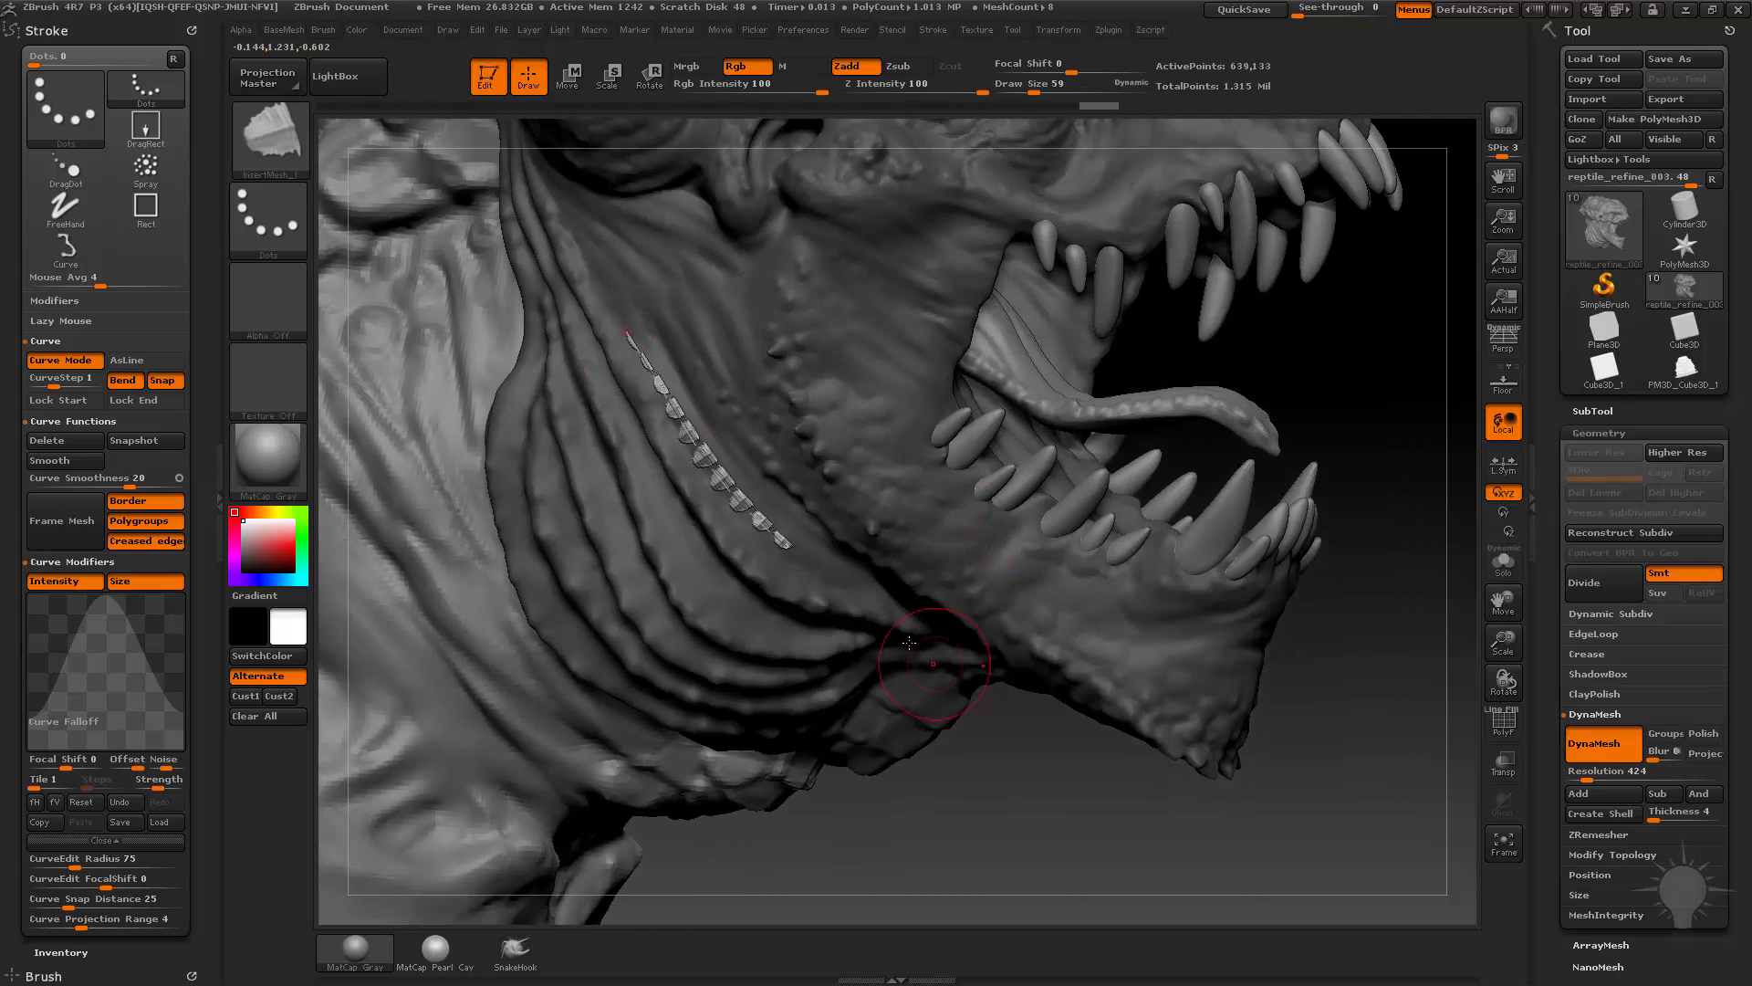
Draw a trial curve of small plates along the lower jaw at draw size 28
key("s")
left_click_drag(878, 516, 866, 517)
left_click_drag(881, 445, 1022, 639)
Replace the jaw curve with a long tapered curve of plates down the full neck strip and update its plate size
left_click_drag(1344, 680, 1123, 410)
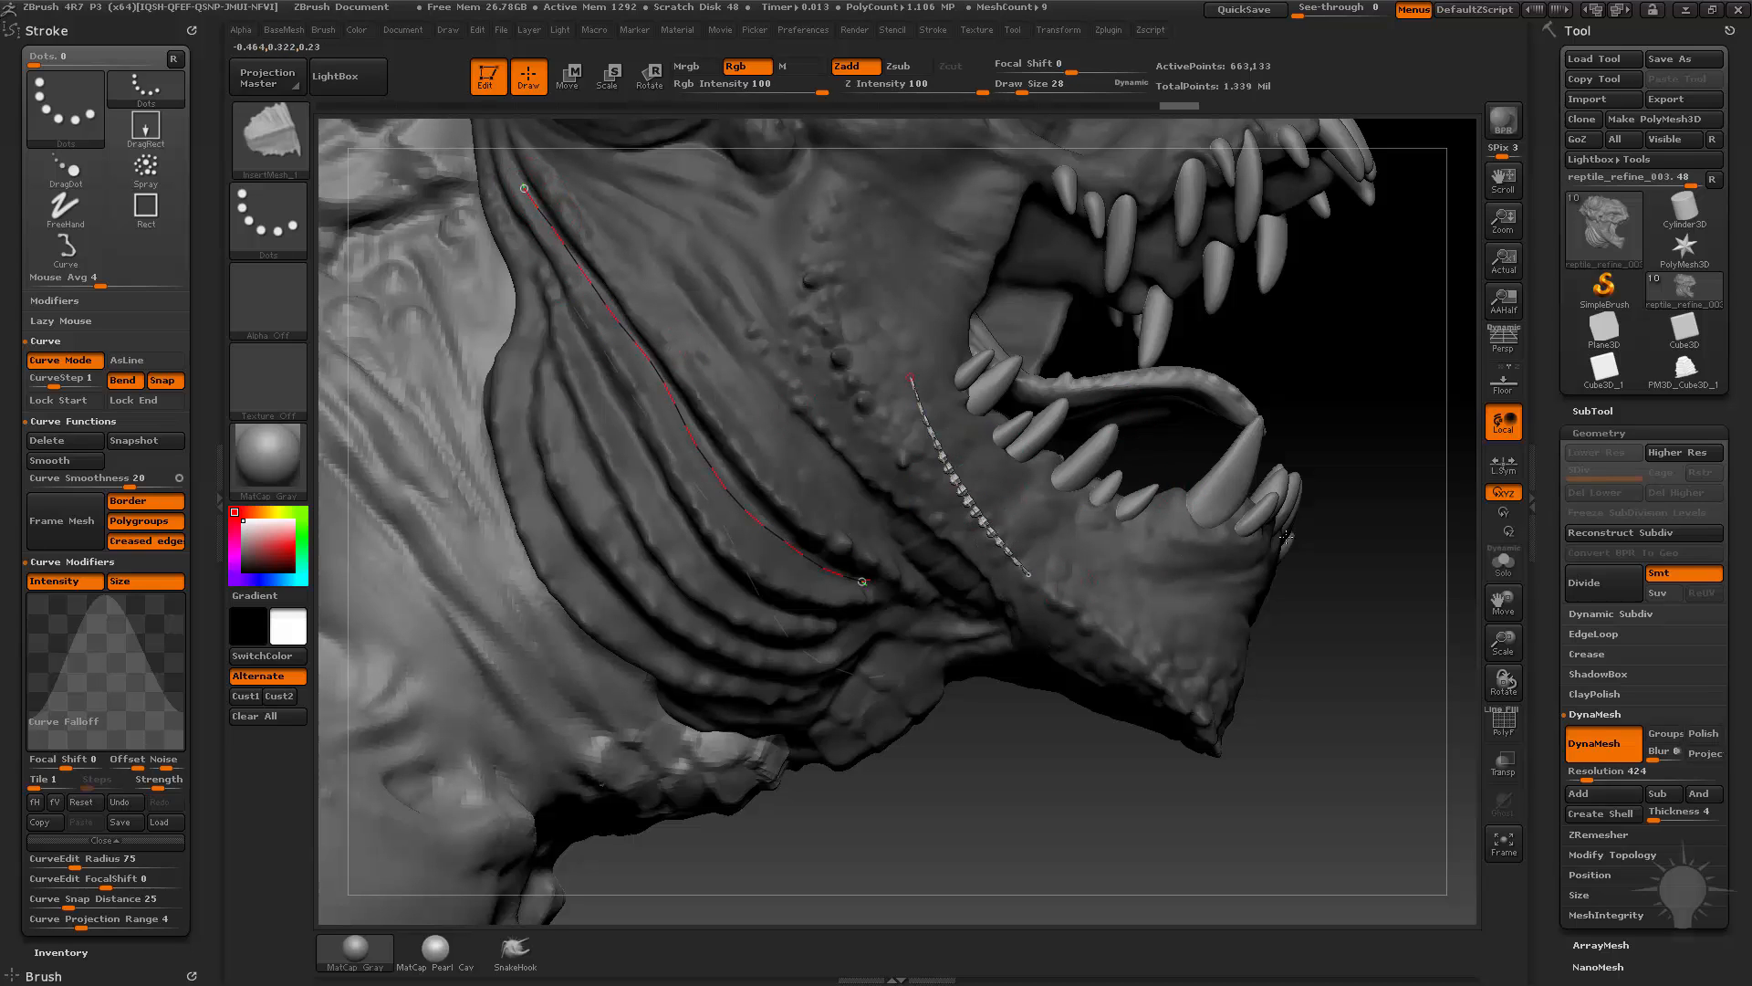
key("ctrl+z")
left_click_drag(1389, 501, 1393, 497)
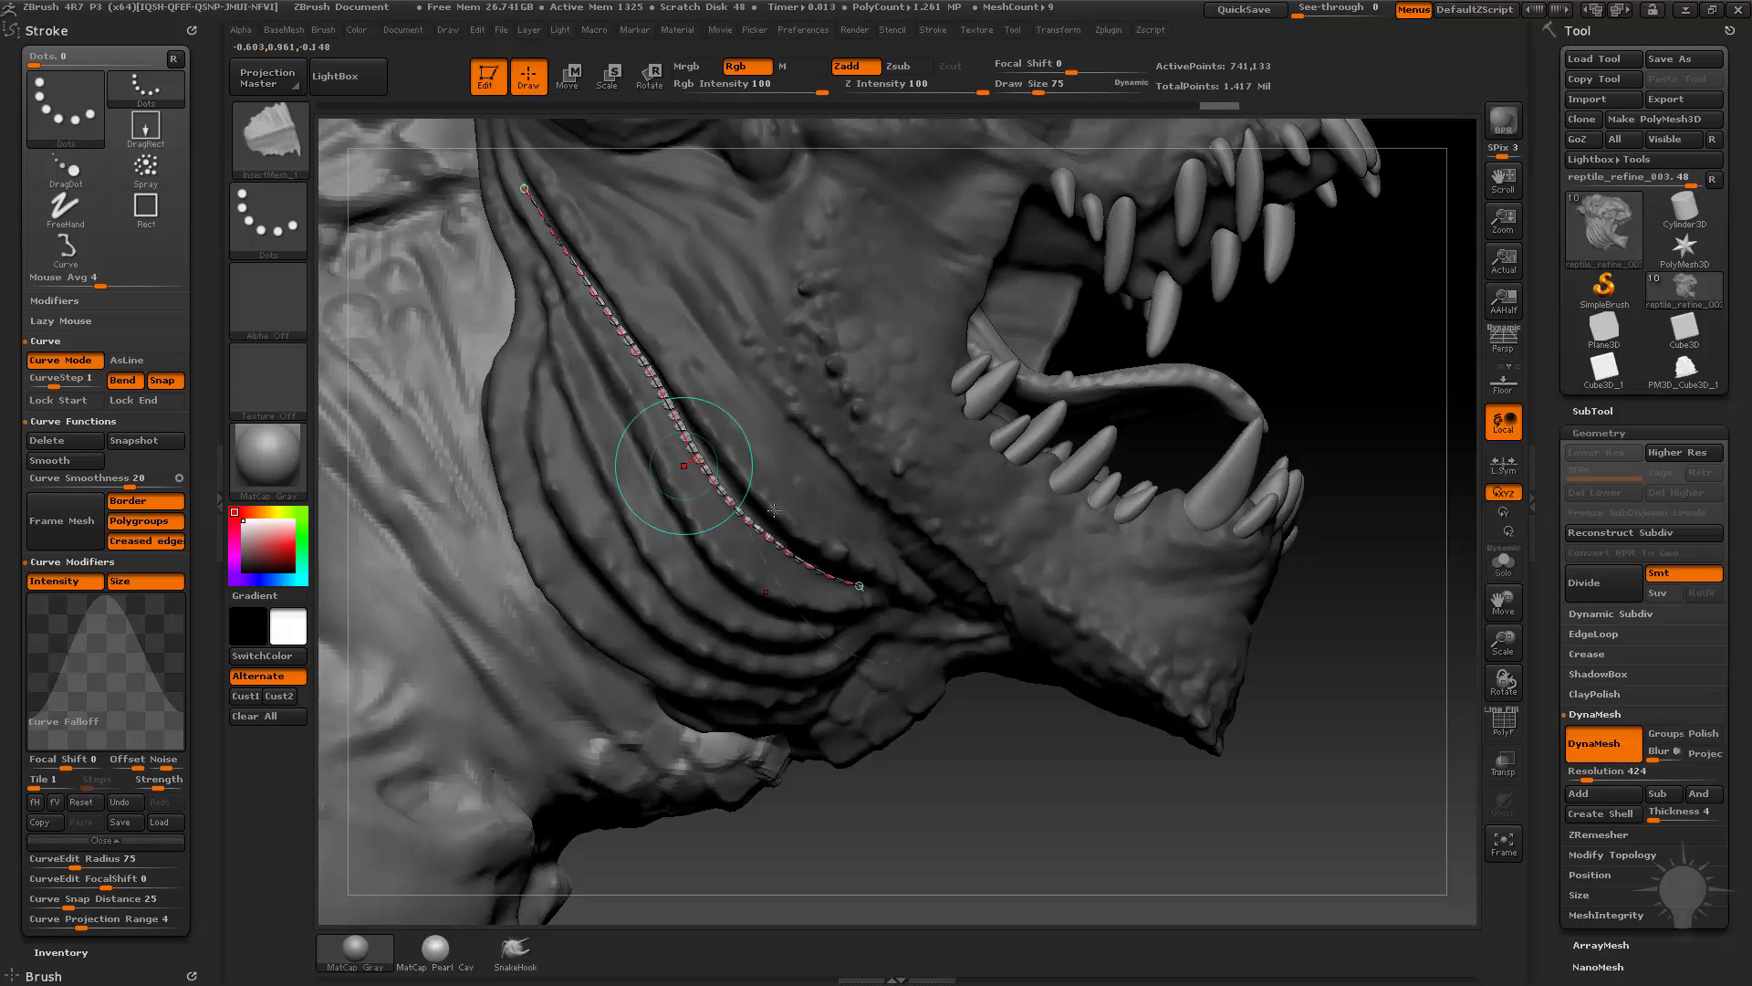
left_click(716, 479)
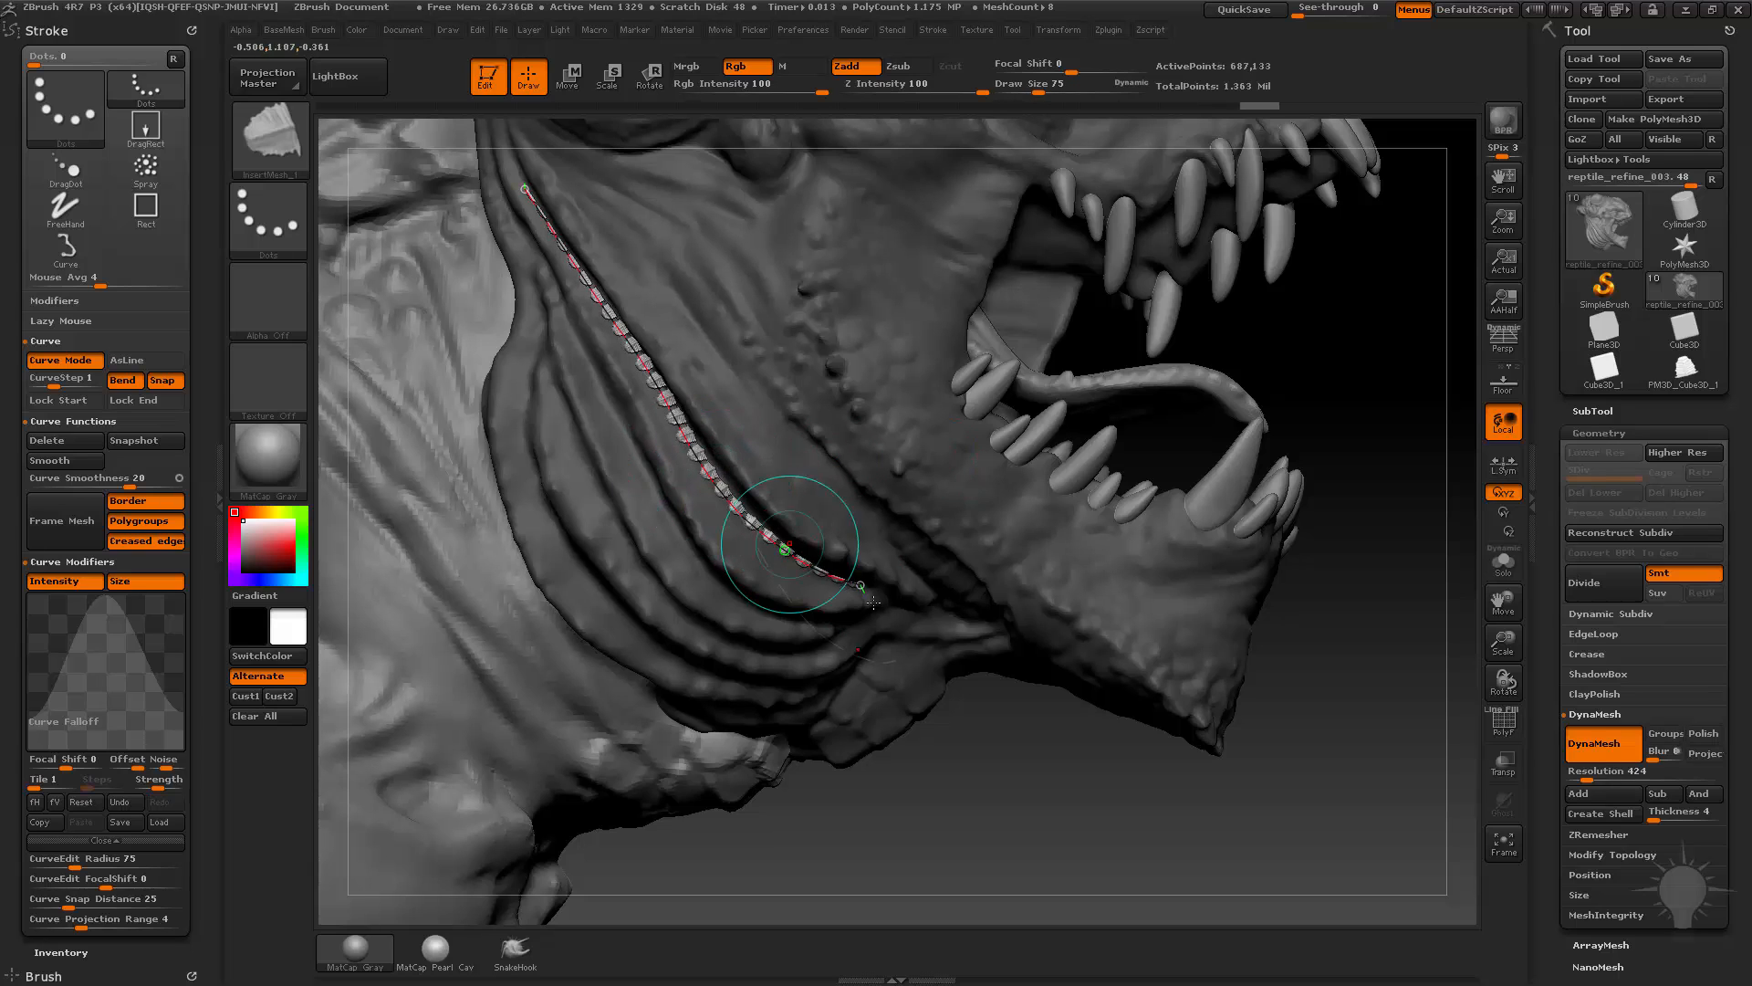
Try much larger plates on the long neck curve at draw size 170
key("s")
left_click_drag(1323, 524, 1321, 562)
key("ctrl+z")
key("s")
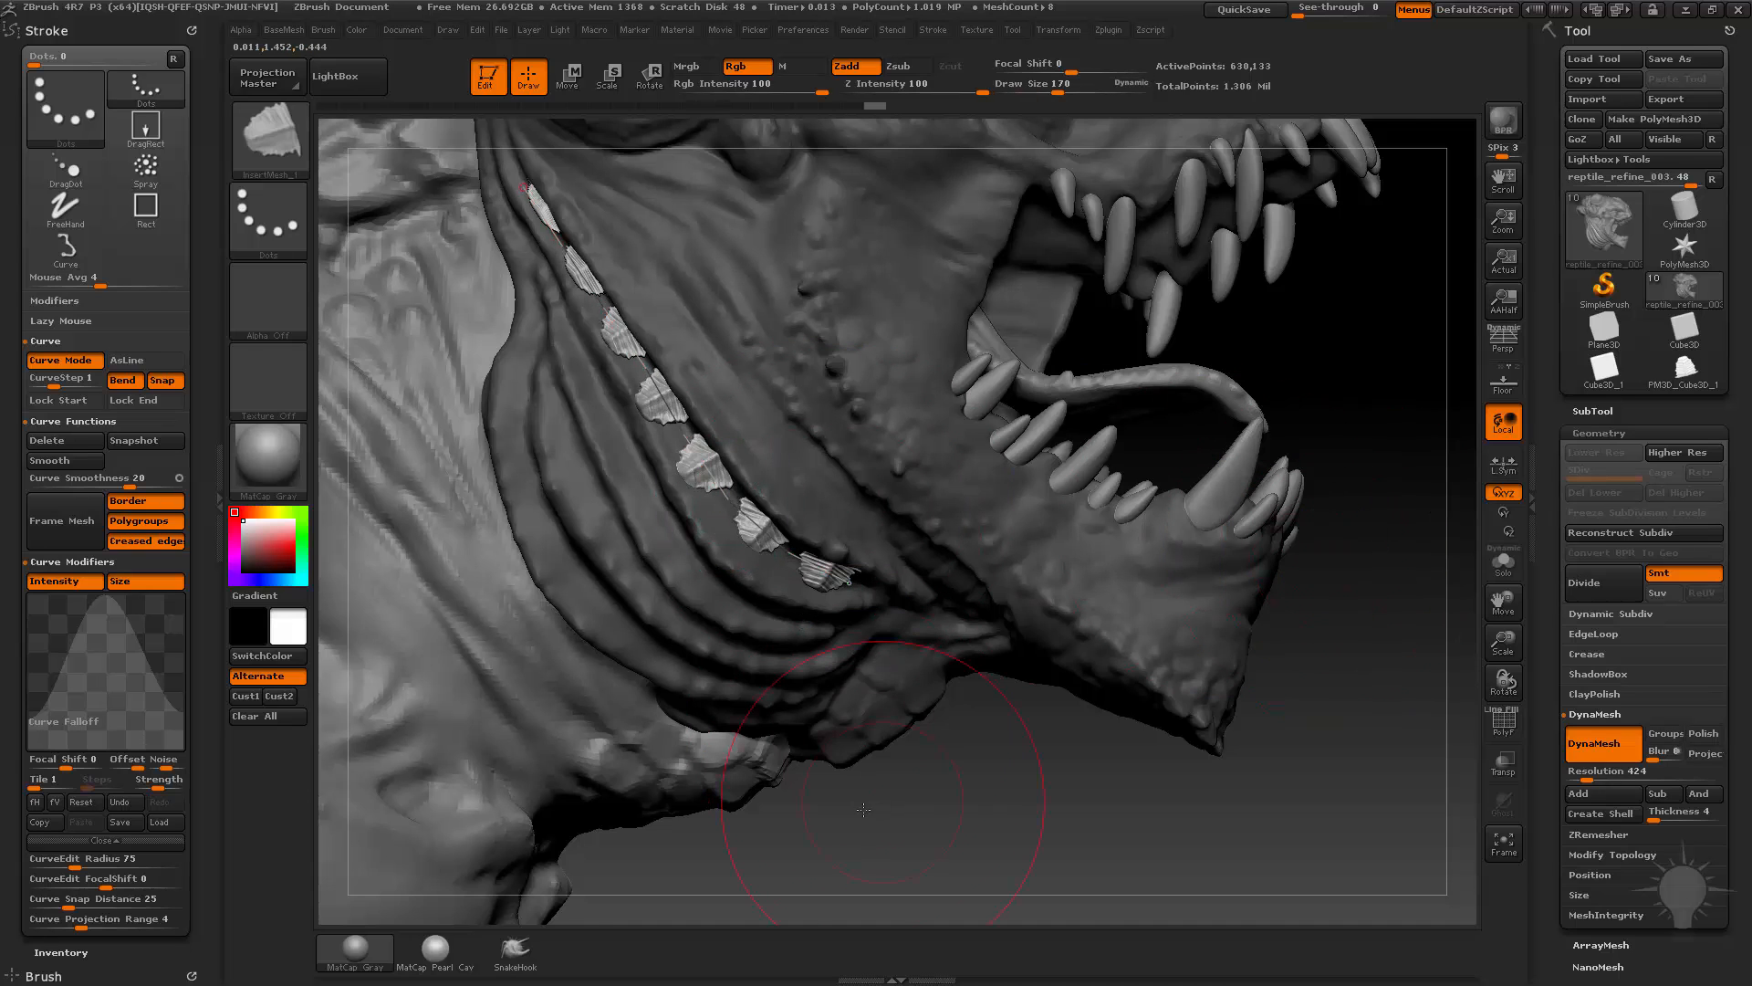
left_click_drag(927, 793, 876, 813)
Set the draw size to 78 and update the plates along the long neck curve
key("s")
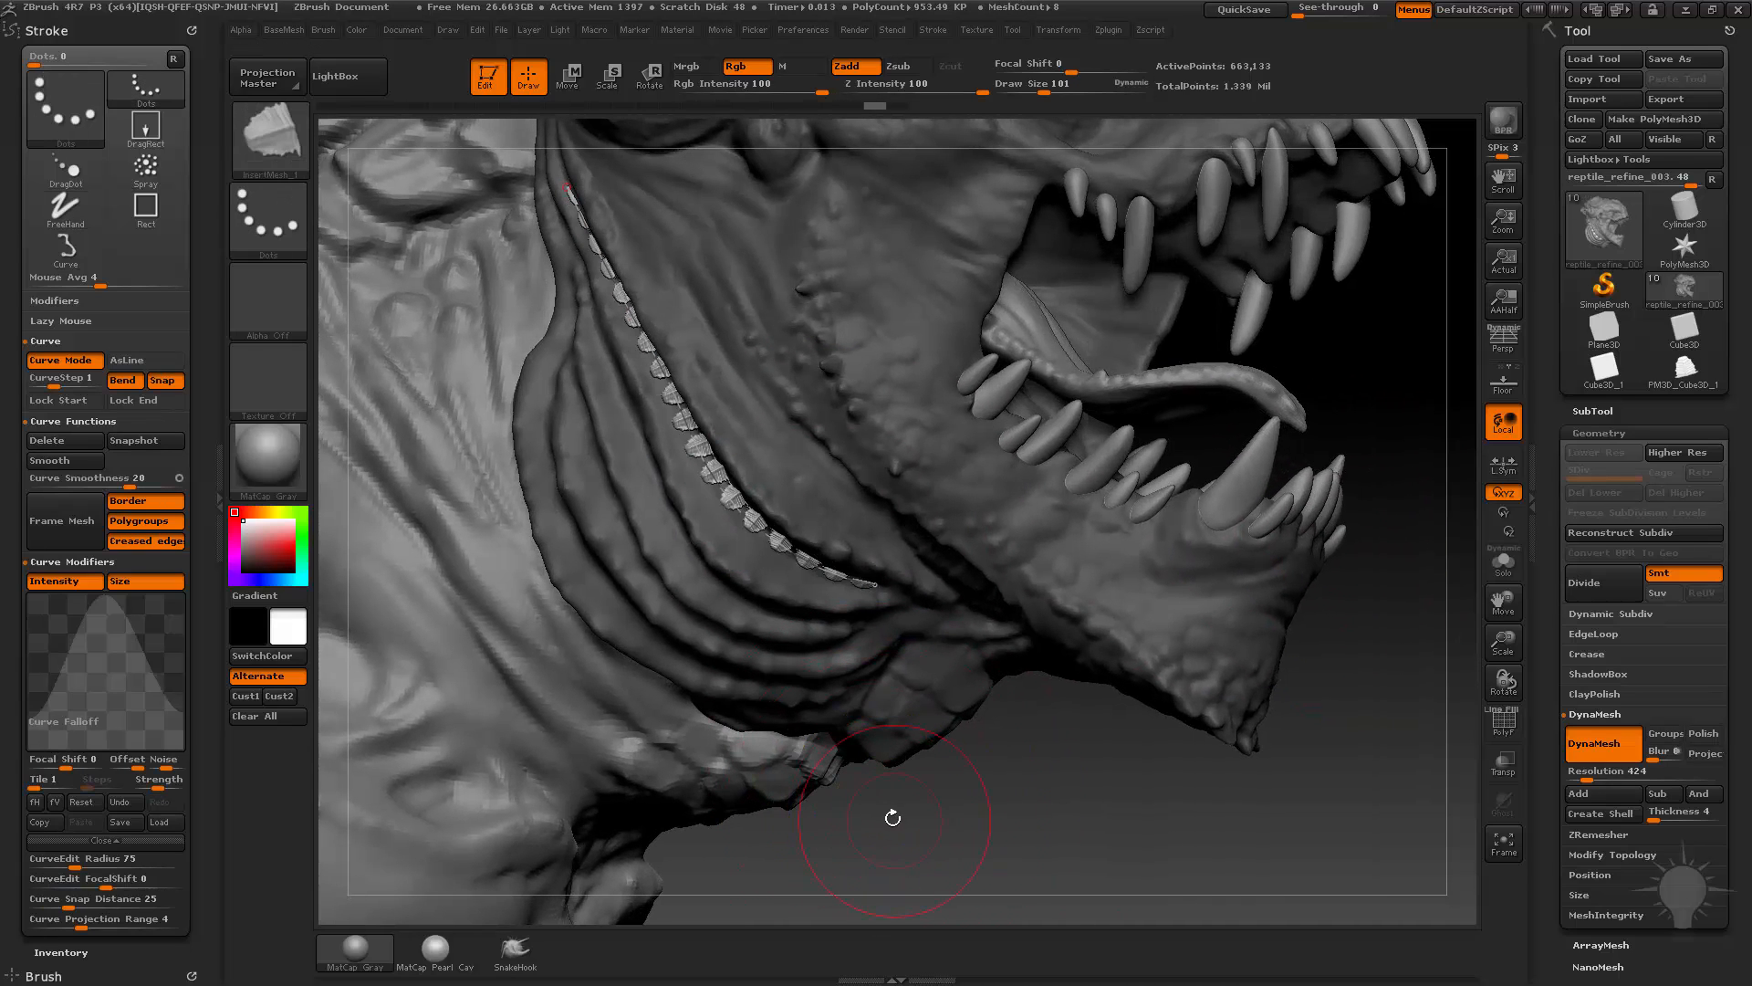
key("s")
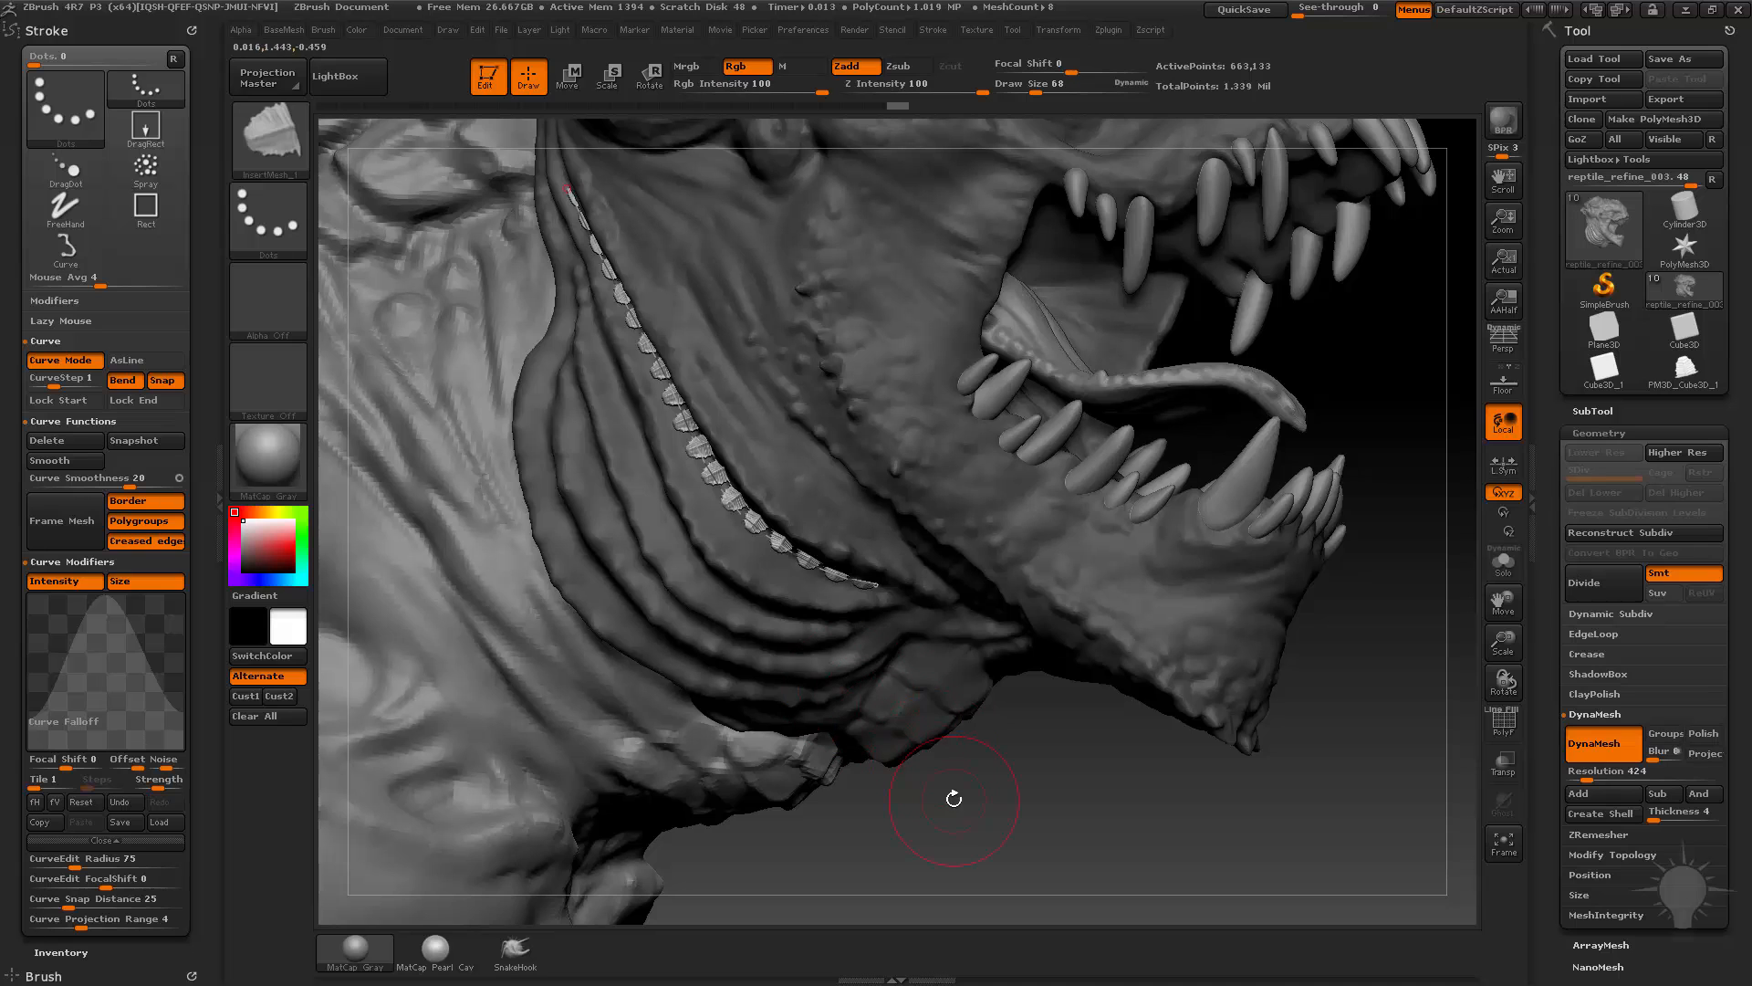
key("]")
left_click(803, 548)
mouse_move(1175, 791)
left_mouse_down()
mouse_move(1180, 814)
mouse_move(1190, 803)
left_mouse_up()
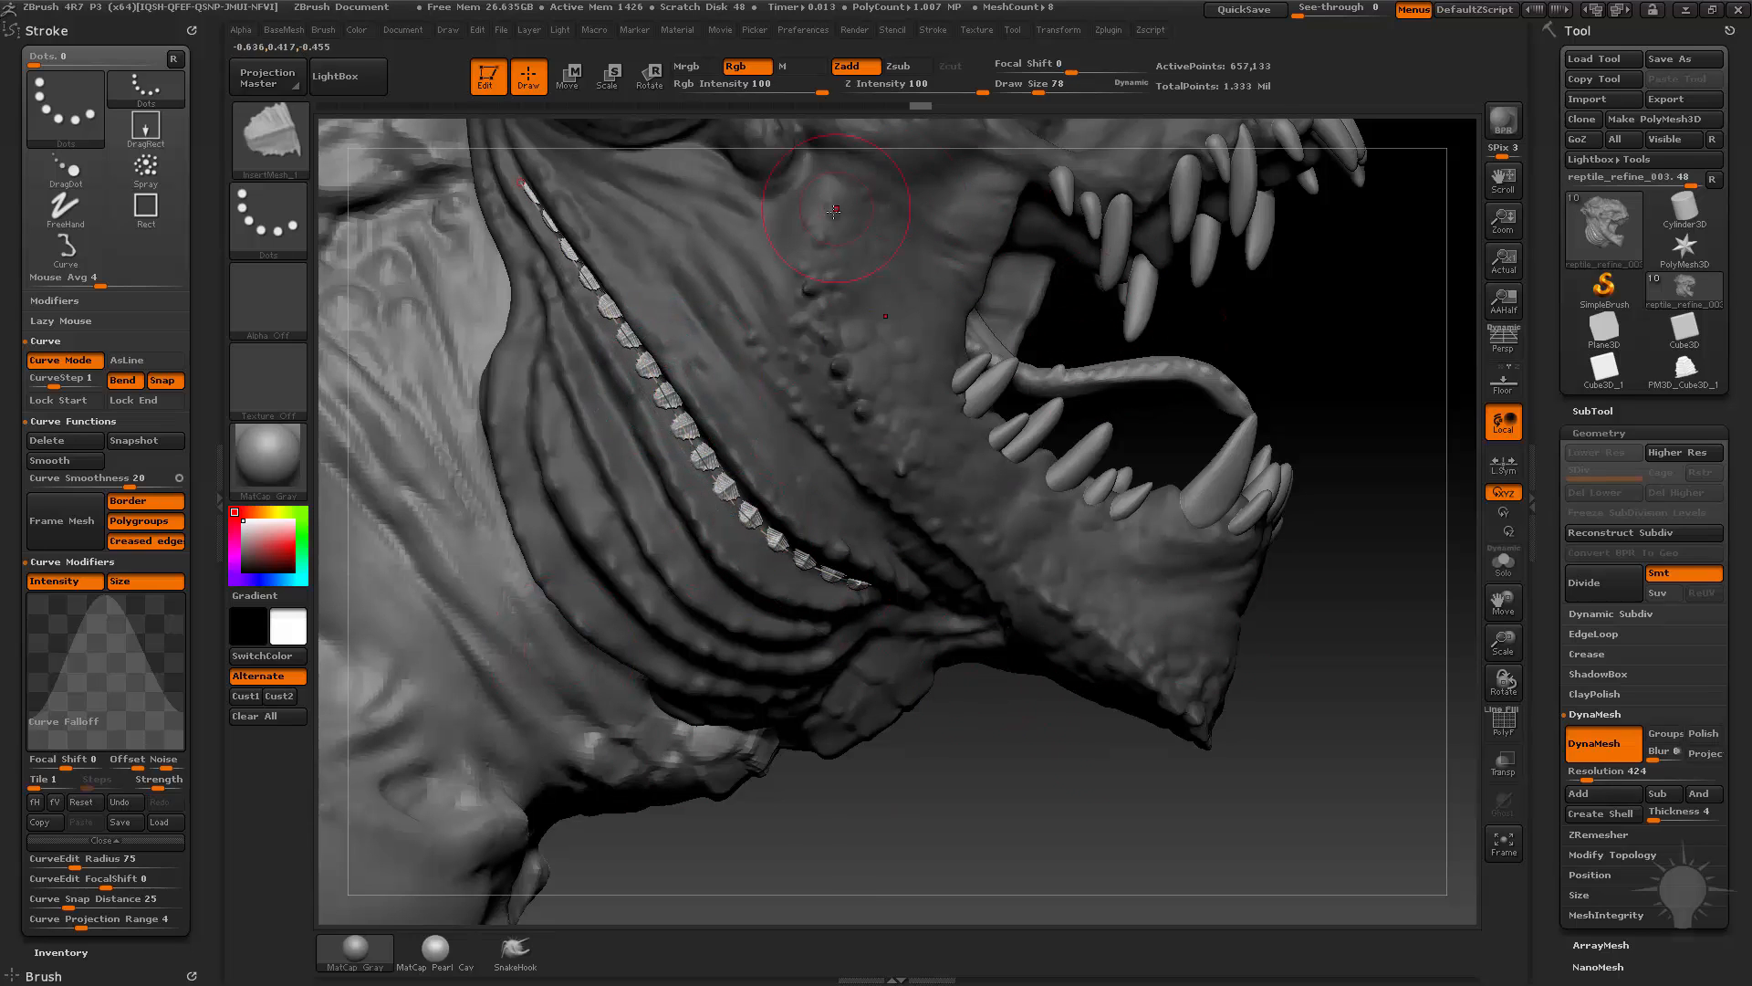
Finish editing the plate curve and switch to the Standard brush
left_click(1351, 627)
key("b")
key("s")
key("t")
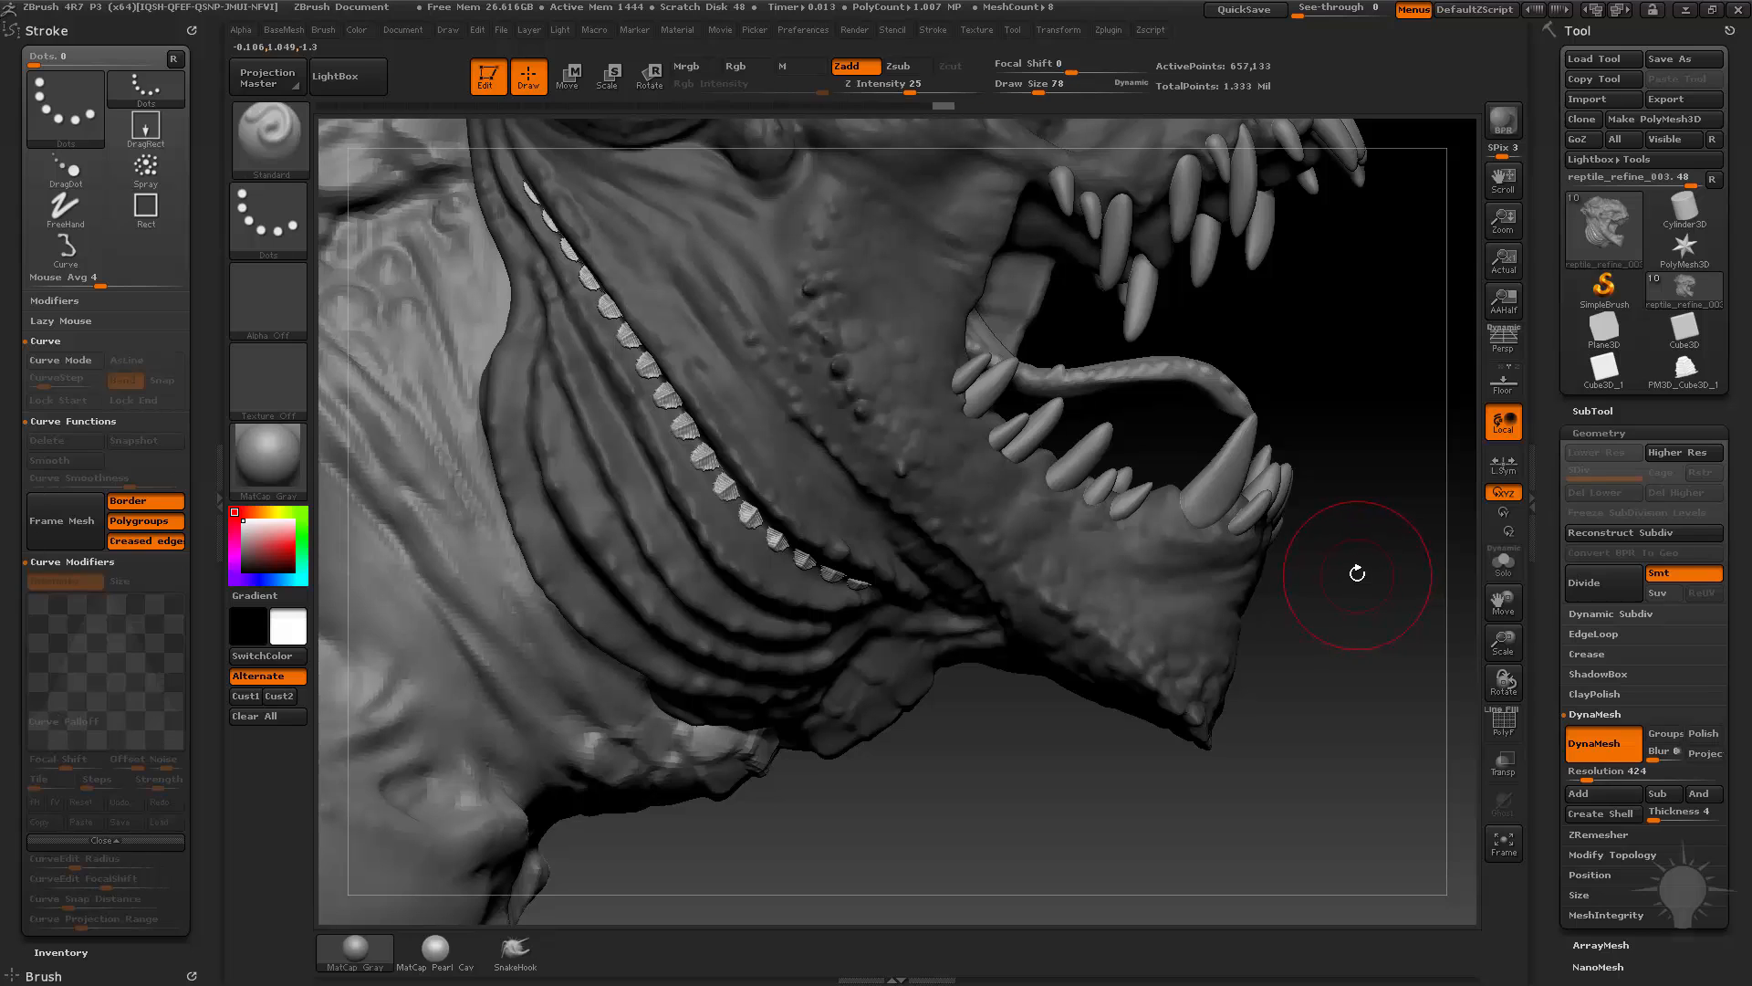
Split the unmasked plate row off the creature mesh into its own subtool and make that subtool active
left_click(1597, 411)
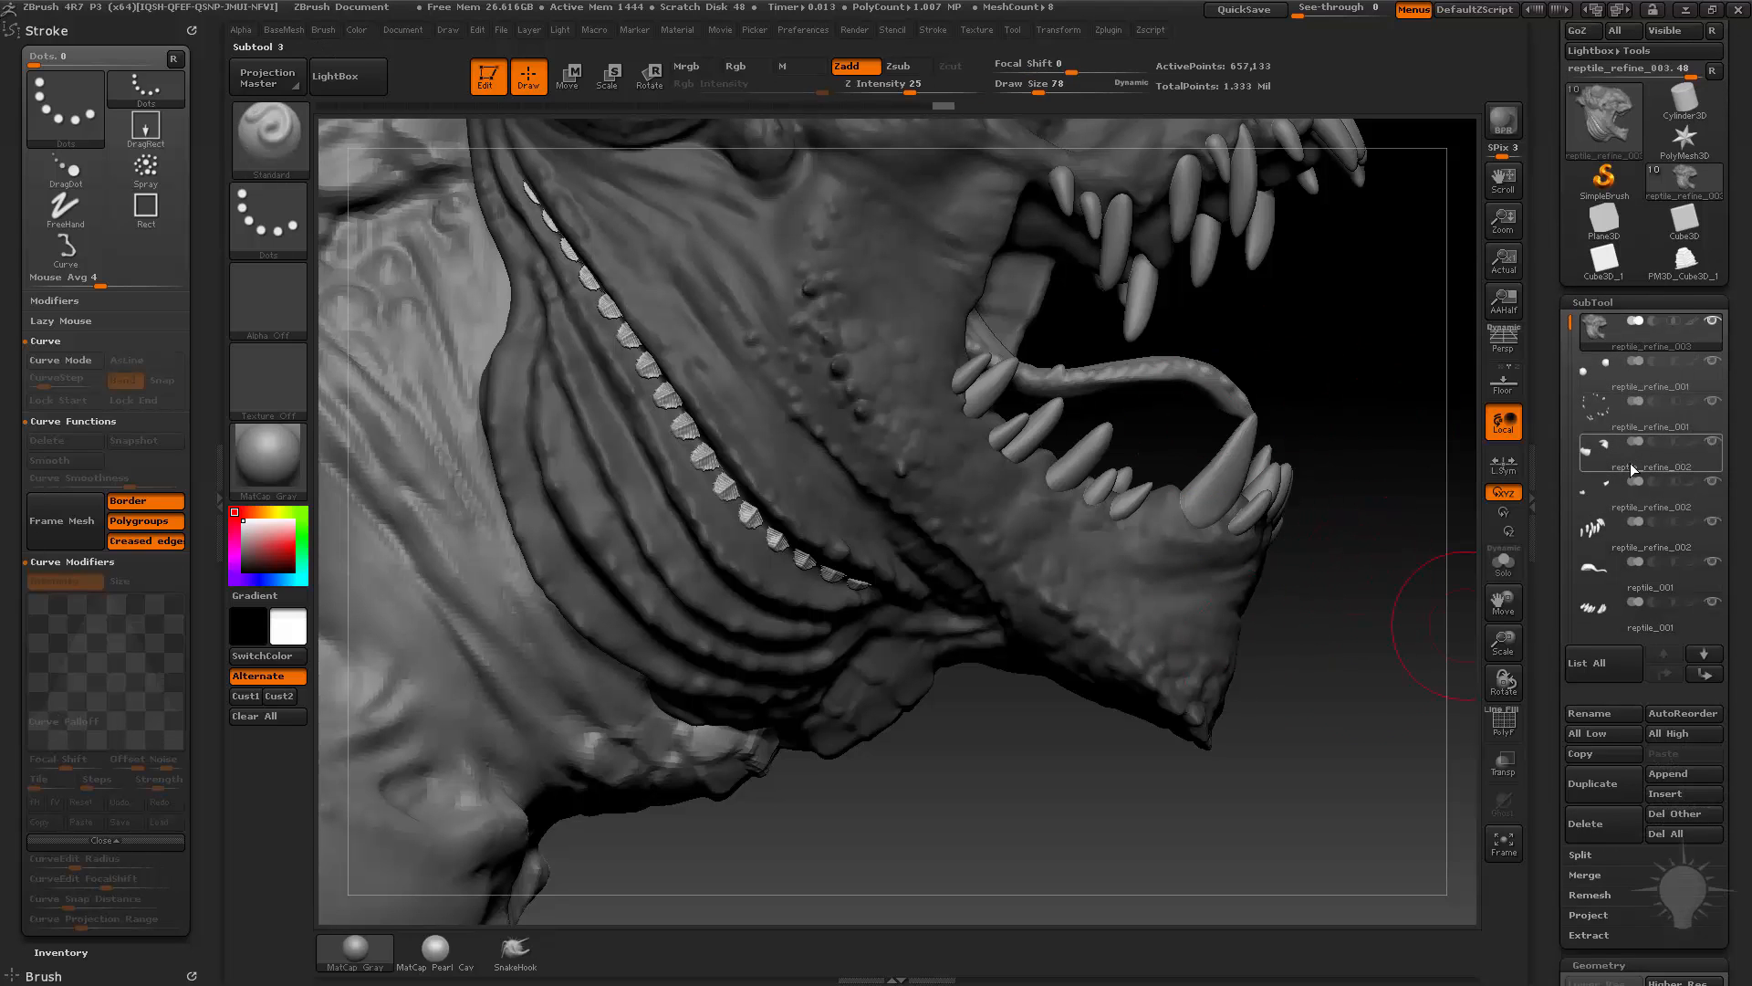
scroll(1585, 650, "down", 3)
left_click(1580, 650)
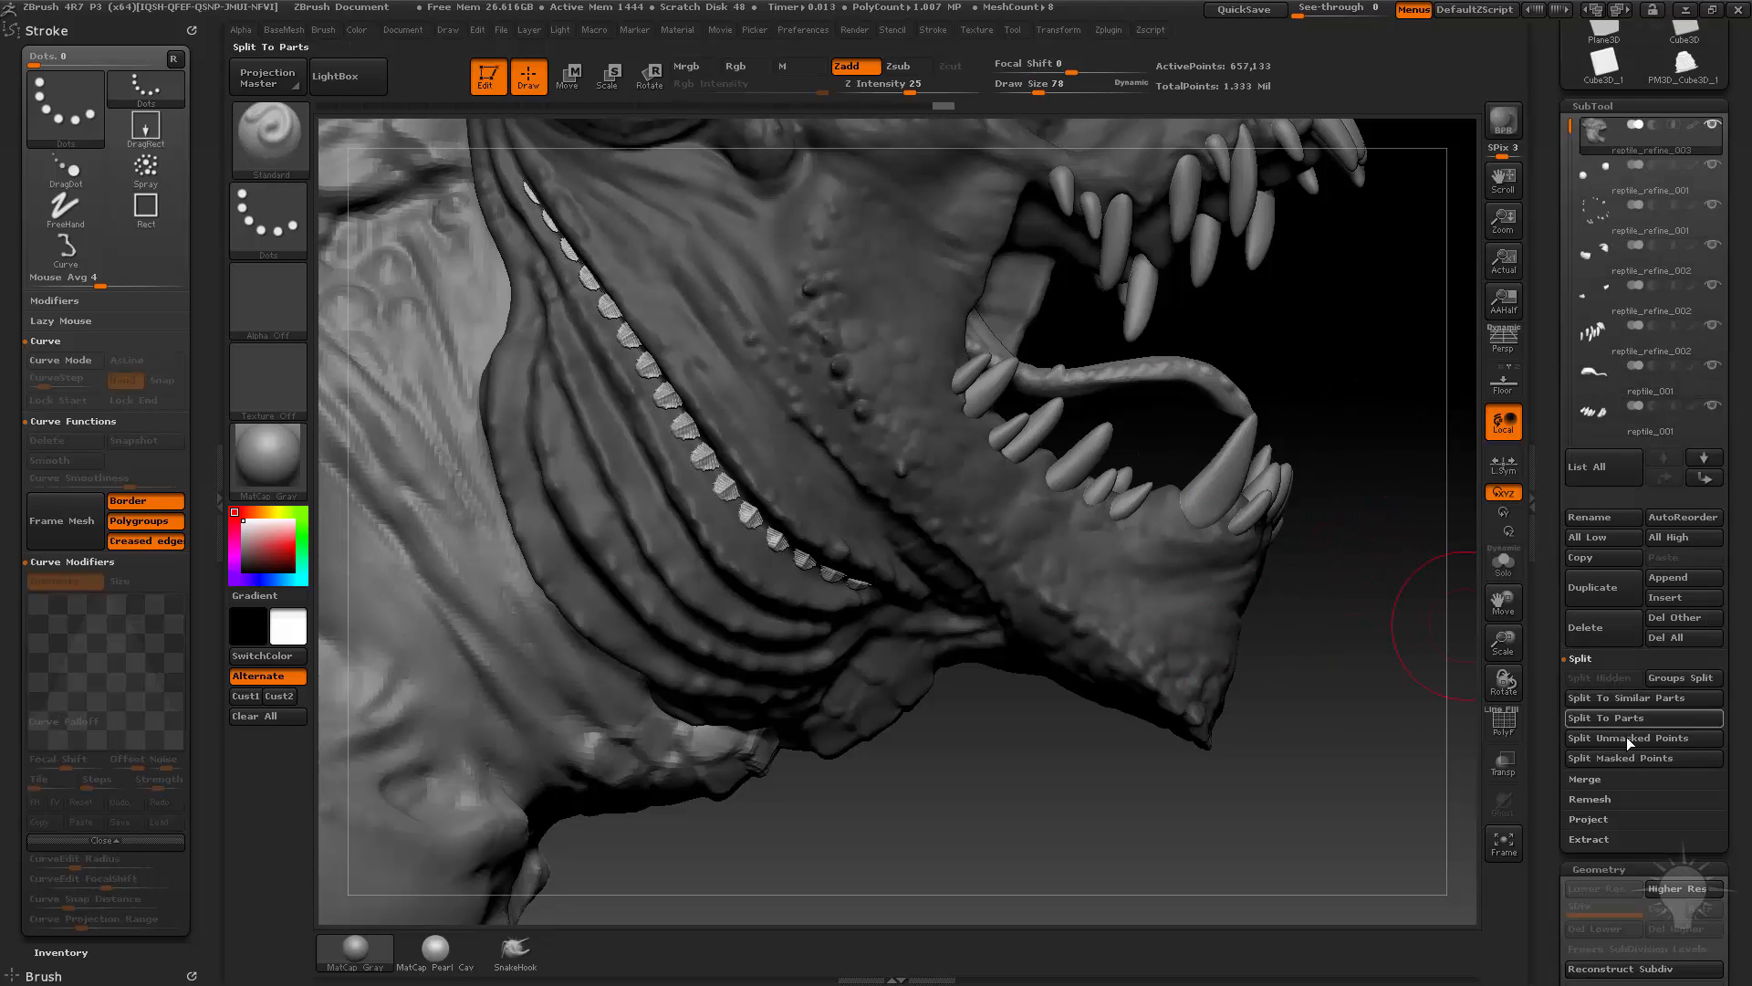
left_click(1621, 742)
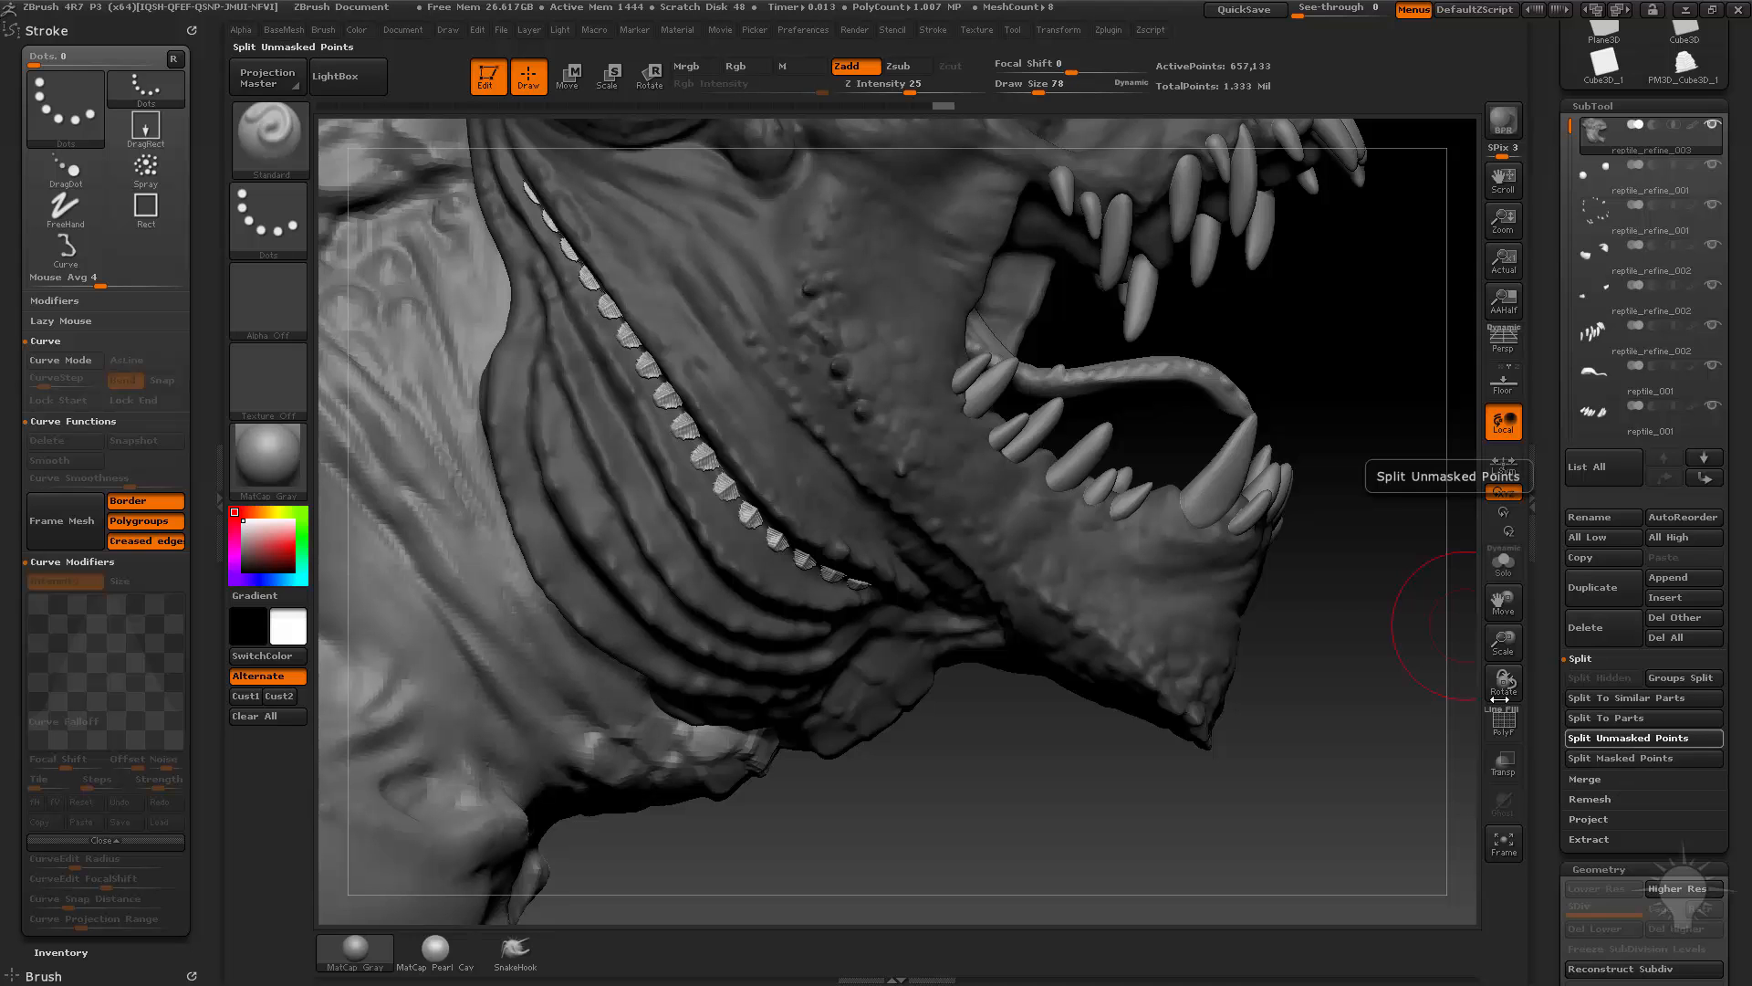
left_click(696, 455, "alt")
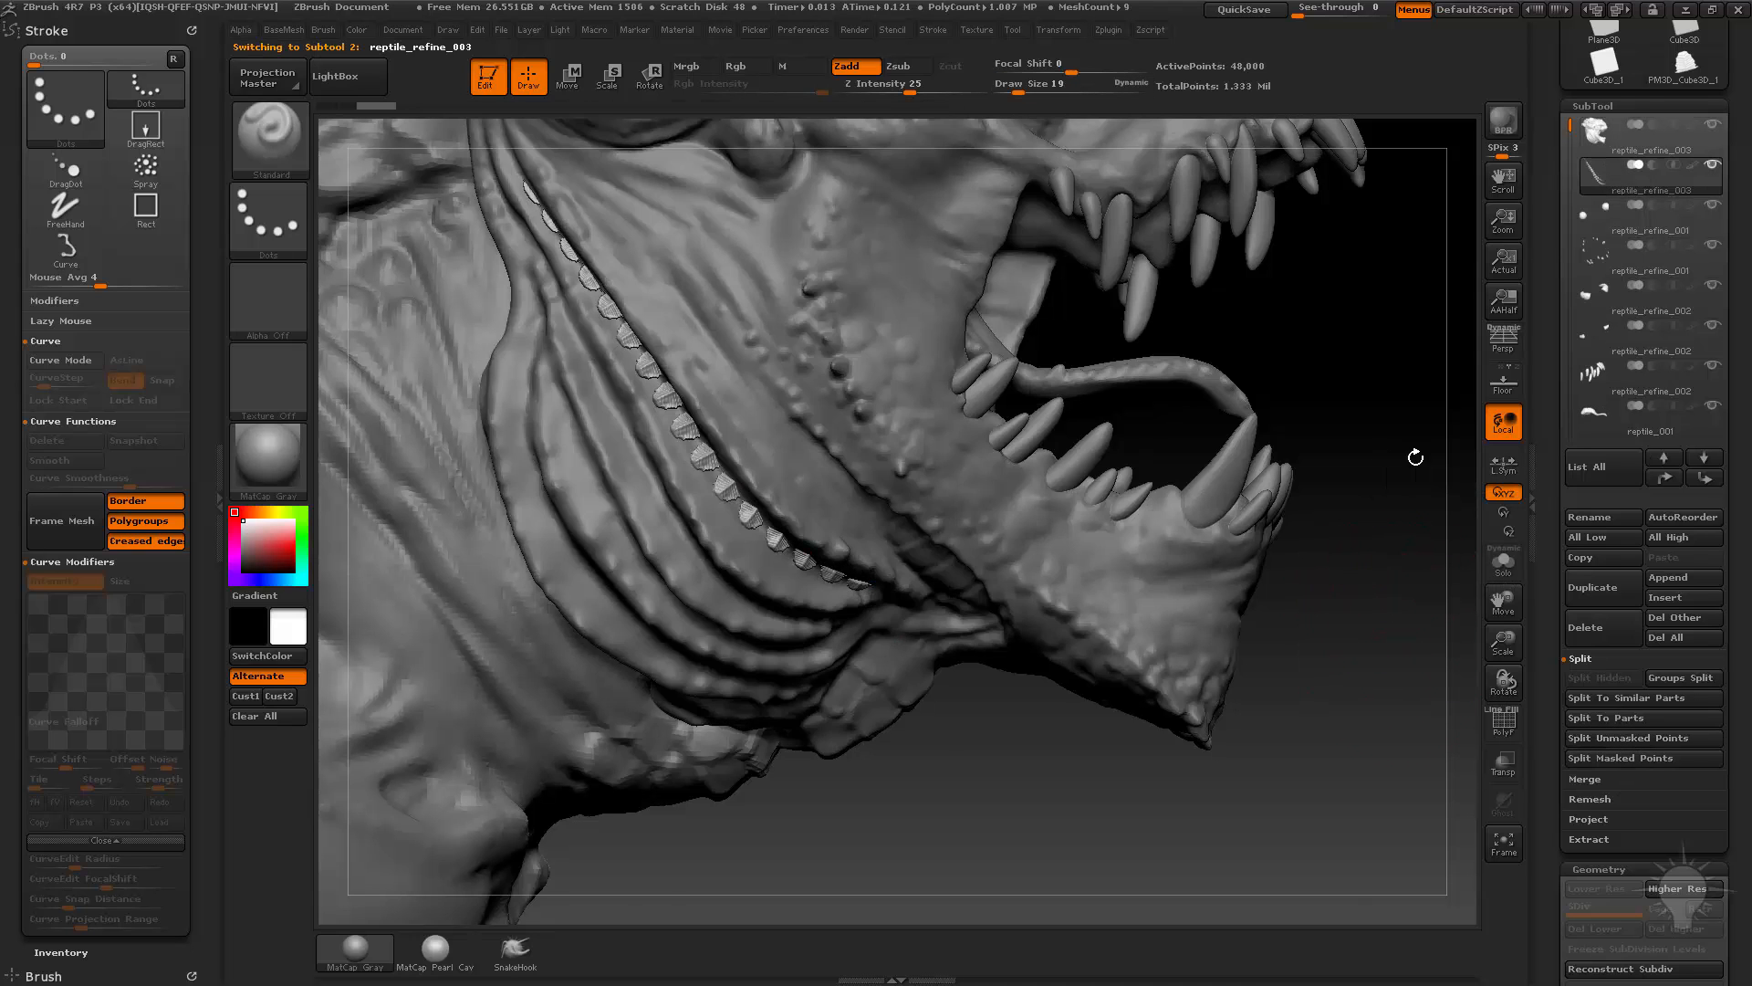
Nudge the plate row into the neck fold with the Move brush at draw size 59
left_click_drag(1416, 457, 1332, 457)
key("s")
key("b")
key("m")
key("v")
mouse_move(677, 506)
left_mouse_down()
mouse_move(683, 492)
mouse_move(704, 526)
mouse_move(741, 534)
left_mouse_up()
left_click_drag(1132, 775, 1041, 776)
left_click_drag(813, 553, 804, 575)
left_click_drag(1118, 791, 1282, 863)
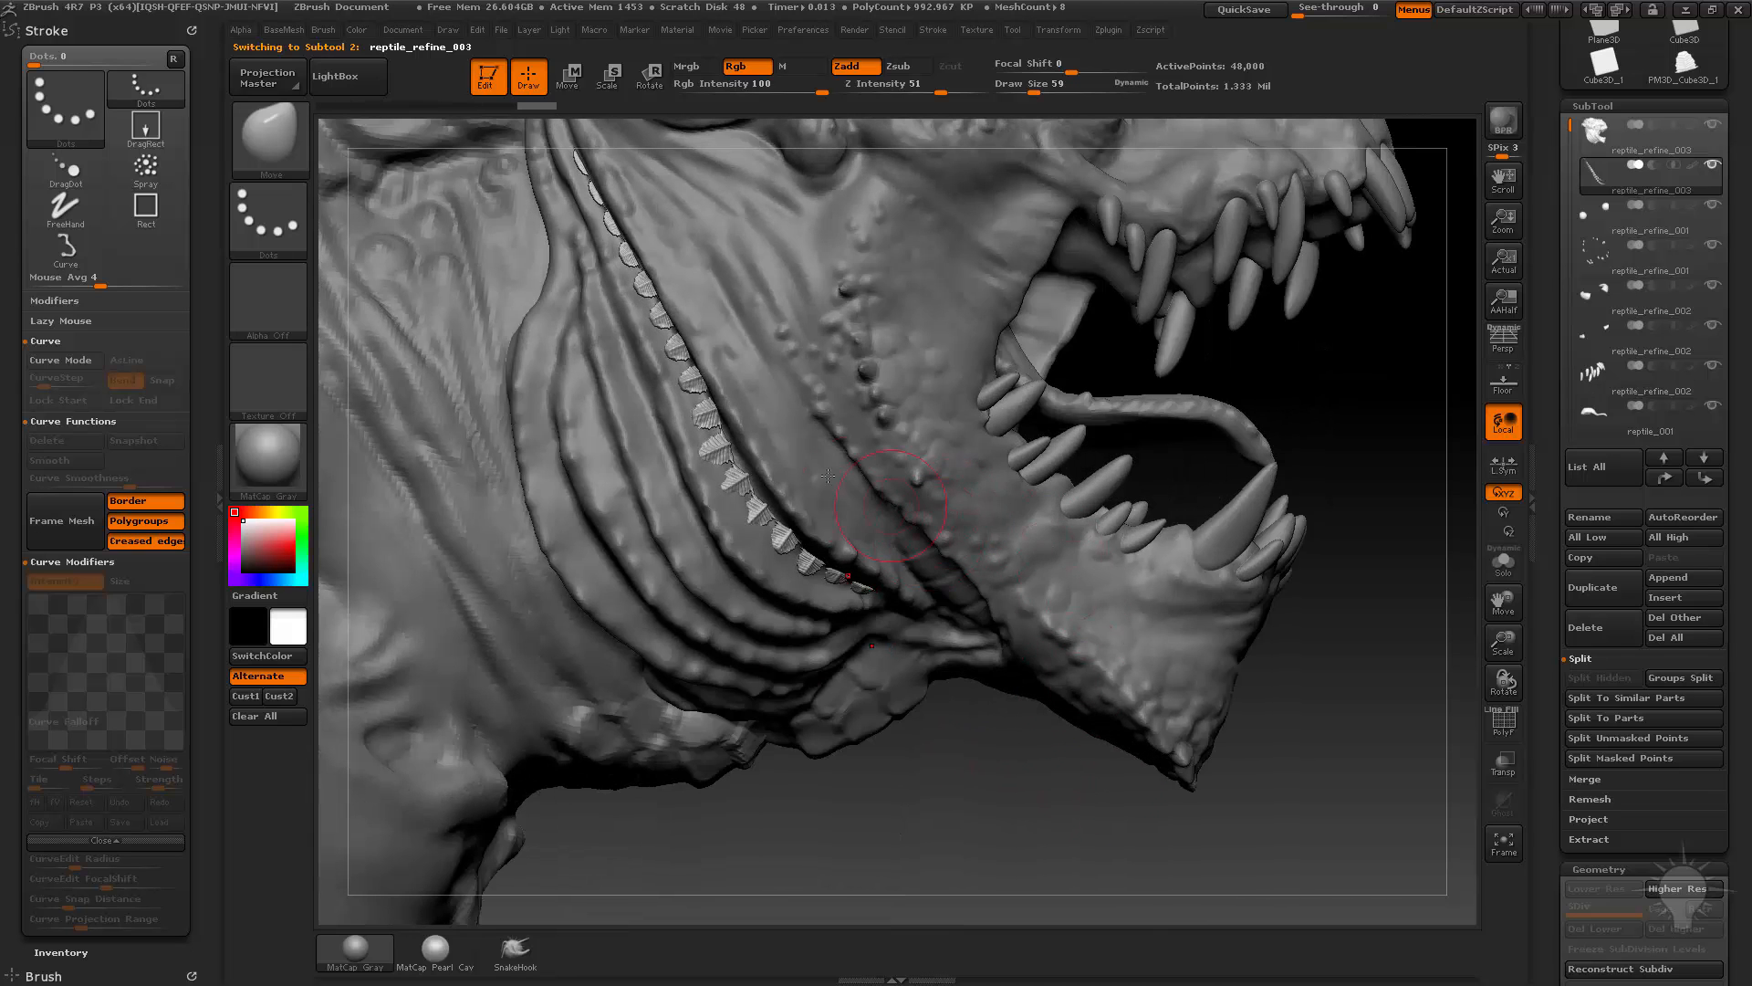
Rotate the whole plate row about a transpose line laid along its length, and return to sculpting
key("r")
left_click_drag(593, 194, 834, 579)
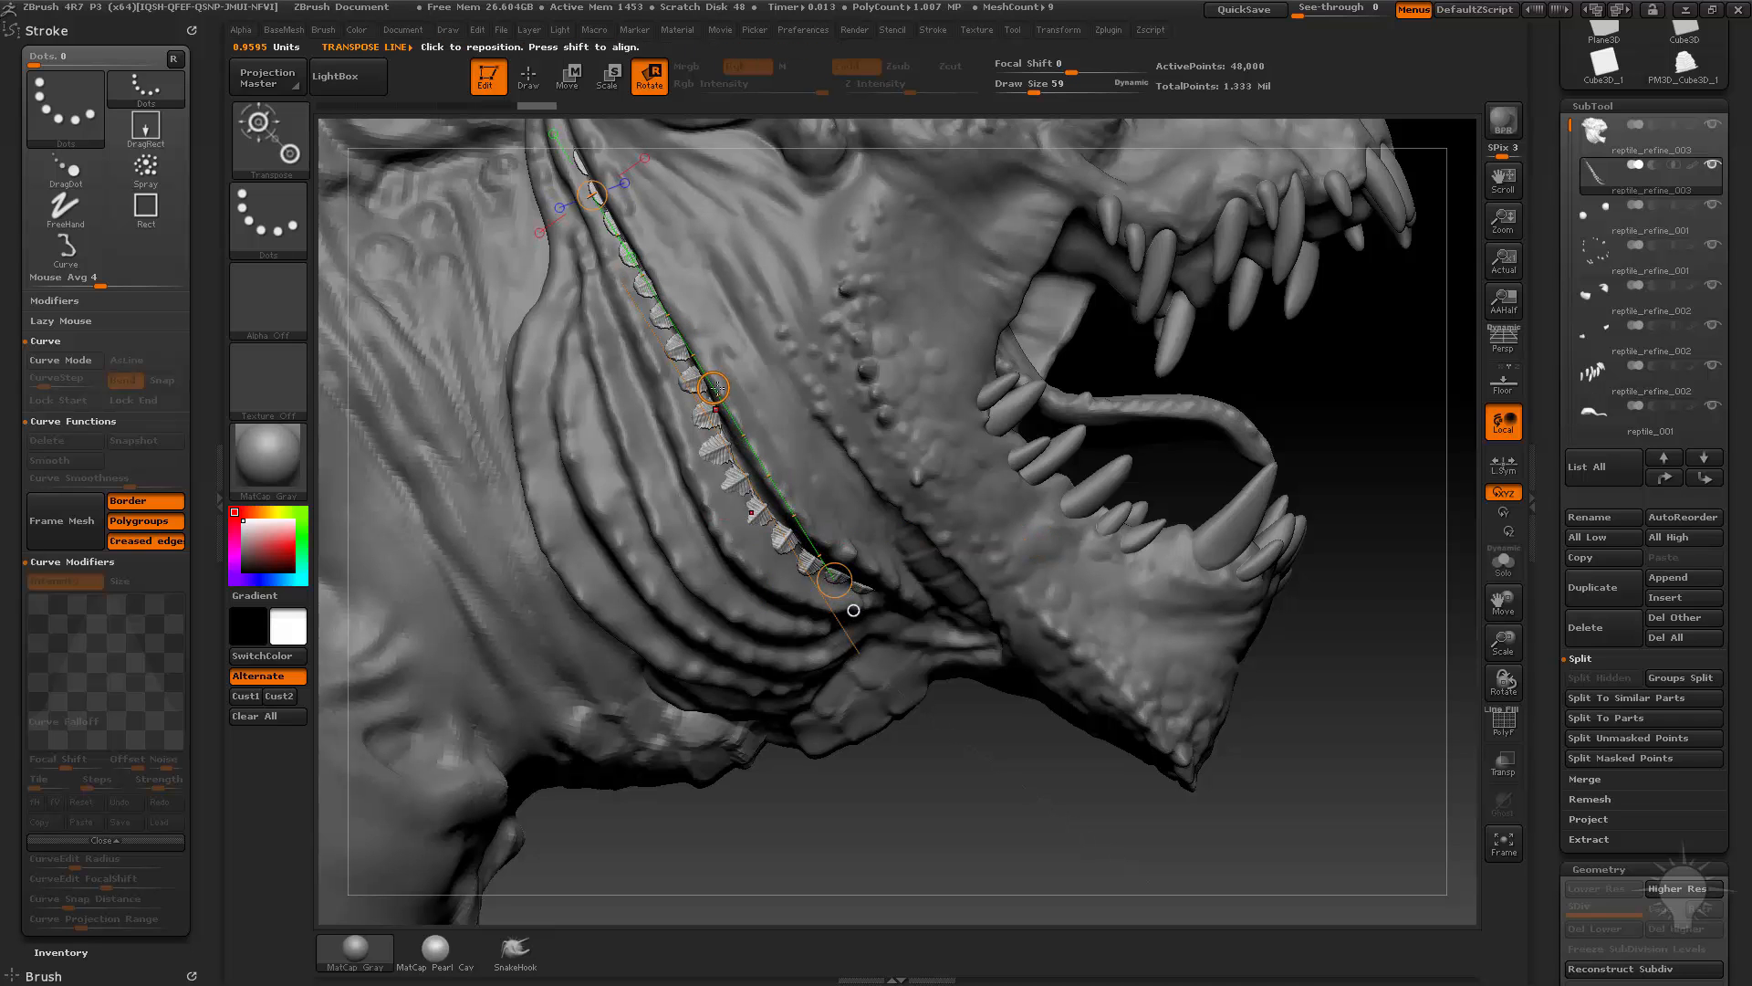
left_click_drag(718, 389, 737, 429)
key("q")
left_click_drag(1334, 411, 1401, 412)
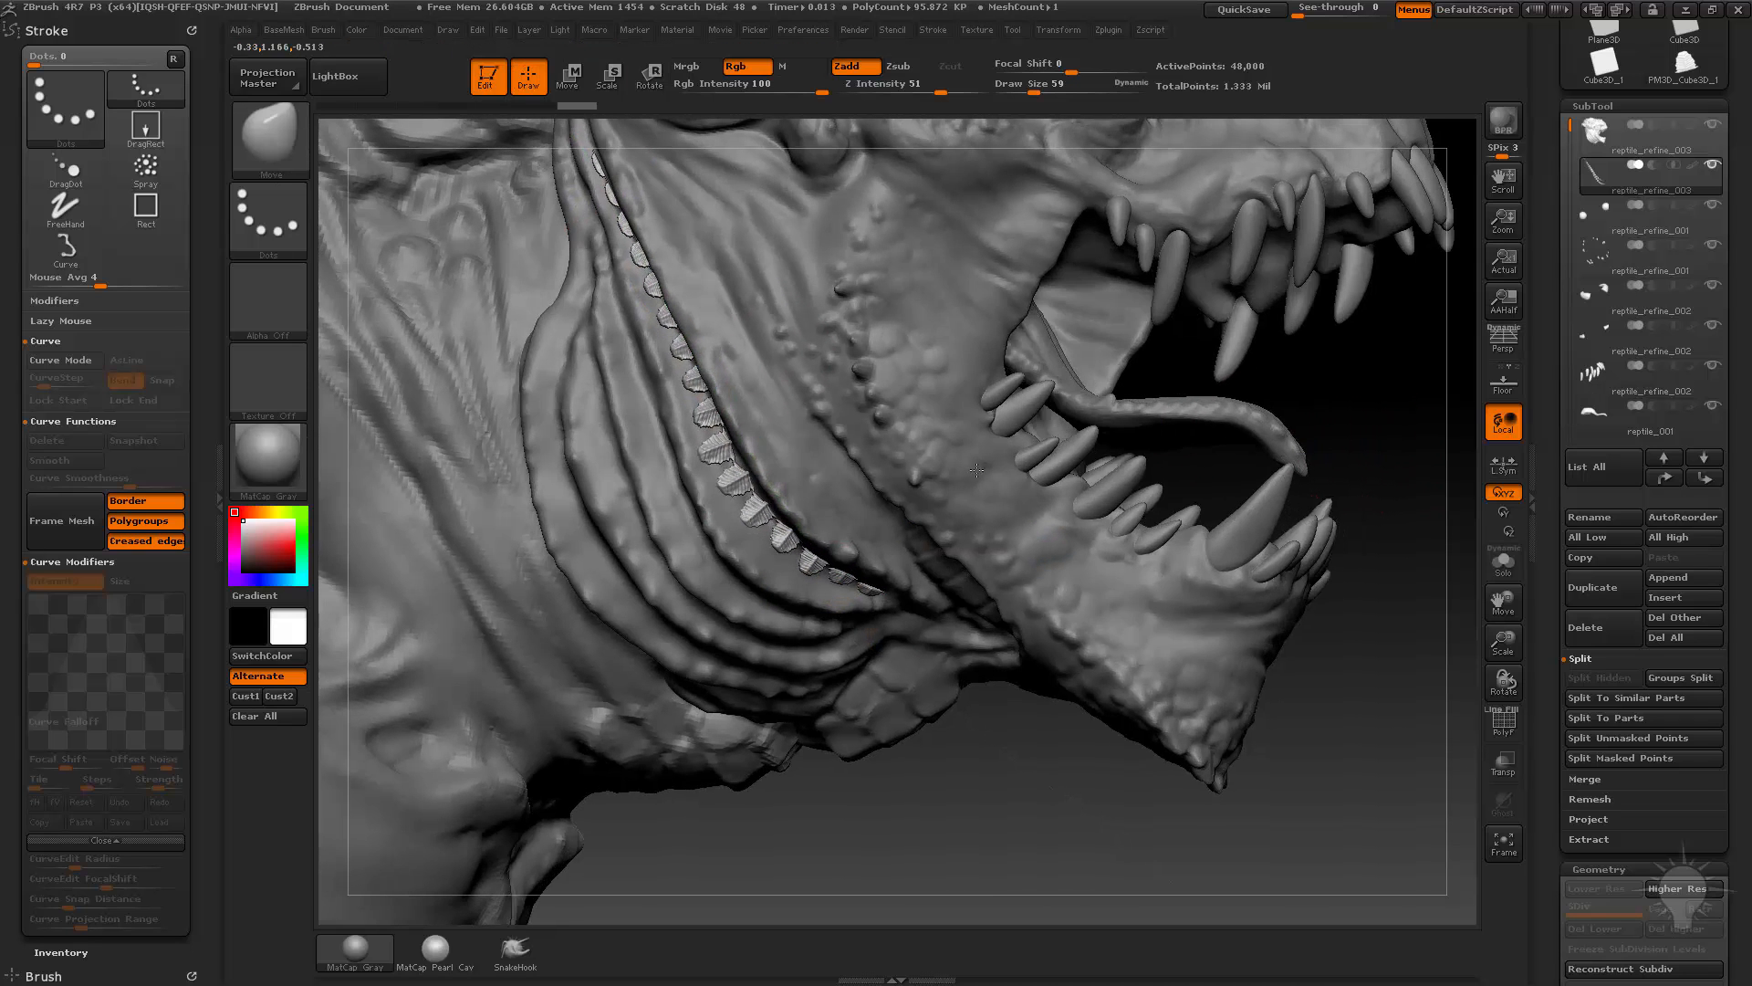
Thicken the neck plates with the Inflat brush at draw size 97
left_click_drag(977, 470, 950, 463)
key("b")
key("i")
key("n")
key("s")
left_click_drag(664, 340, 674, 341)
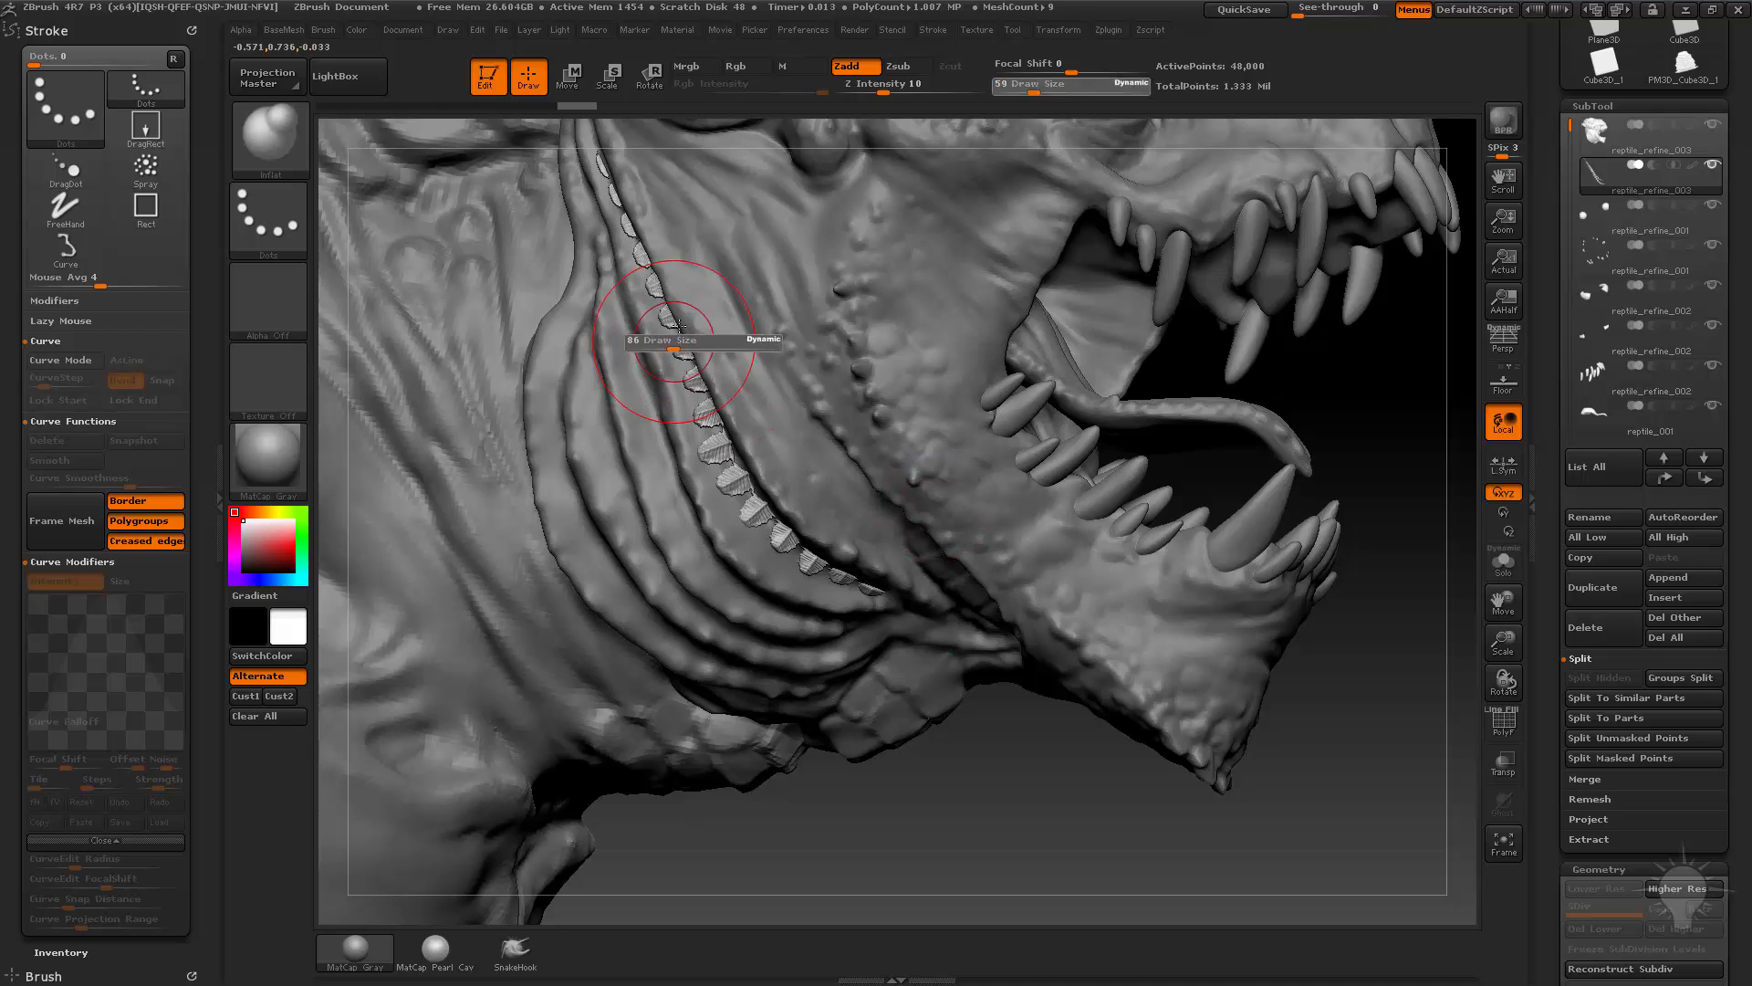
left_click_drag(768, 502, 715, 429)
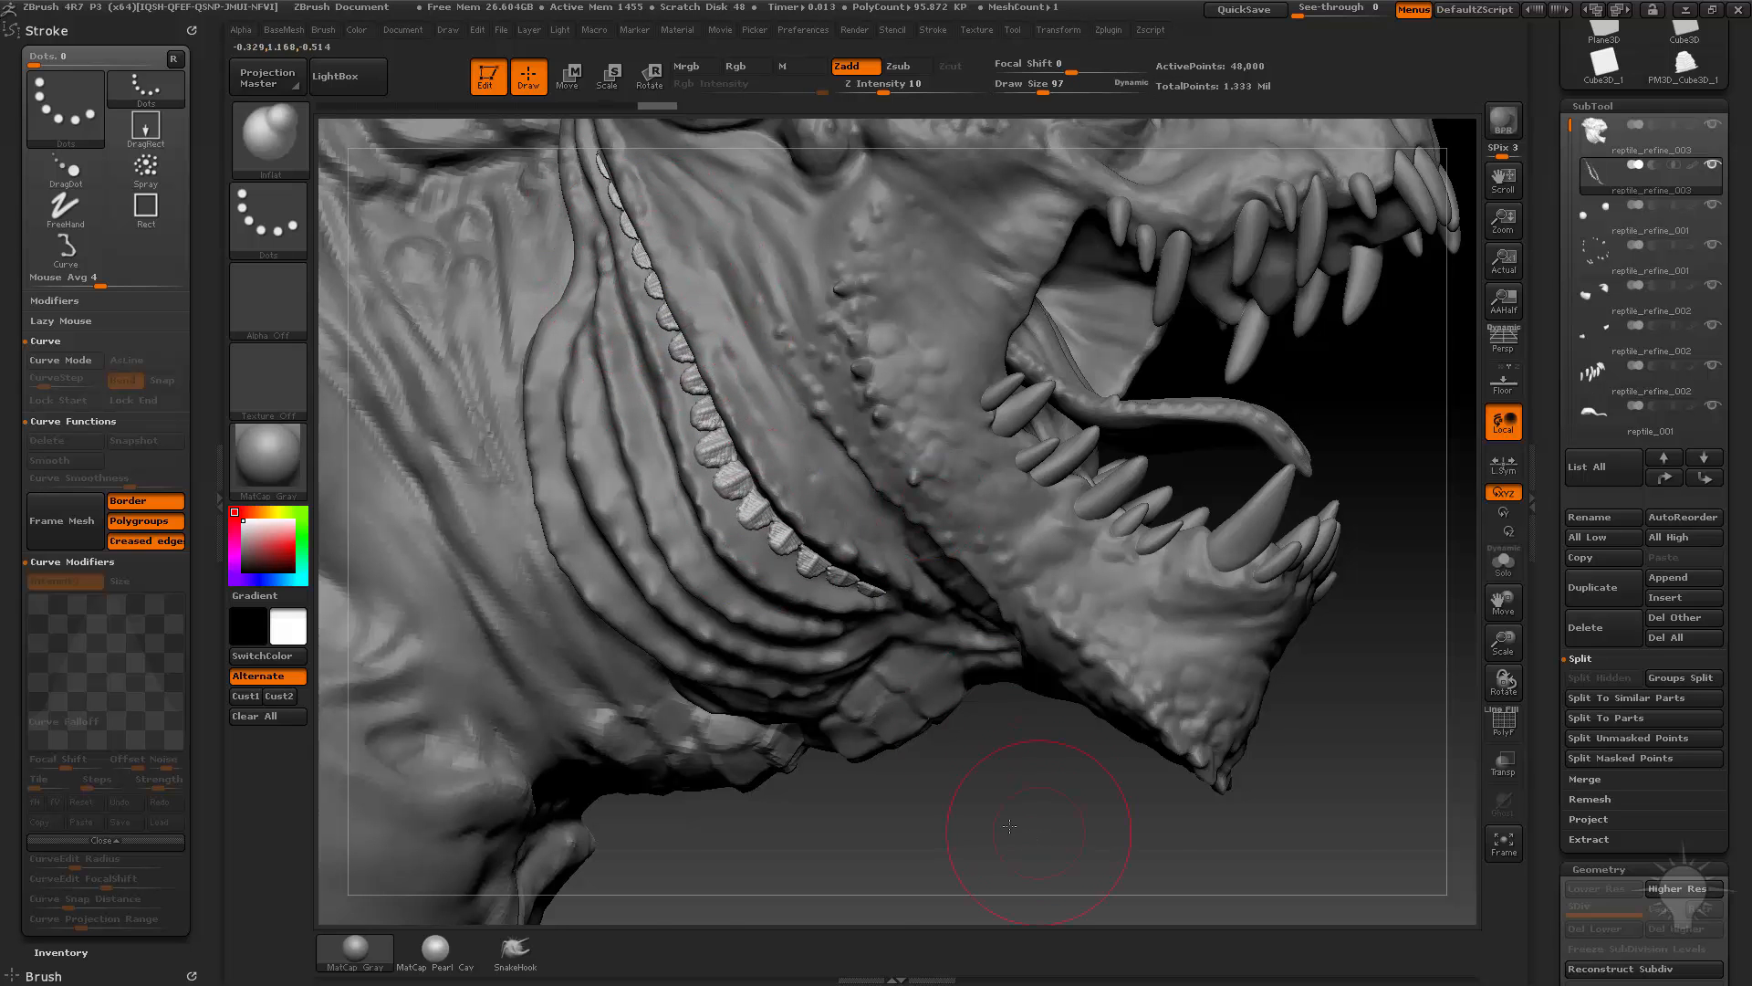
Pull the tips of the lower neck plates outward with the SnakeHook brush at draw size 24
mouse_move(1009, 826)
left_mouse_down()
mouse_move(958, 822)
mouse_move(1004, 812)
mouse_move(995, 730)
left_mouse_up()
key("s")
left_click_drag(743, 497, 728, 498)
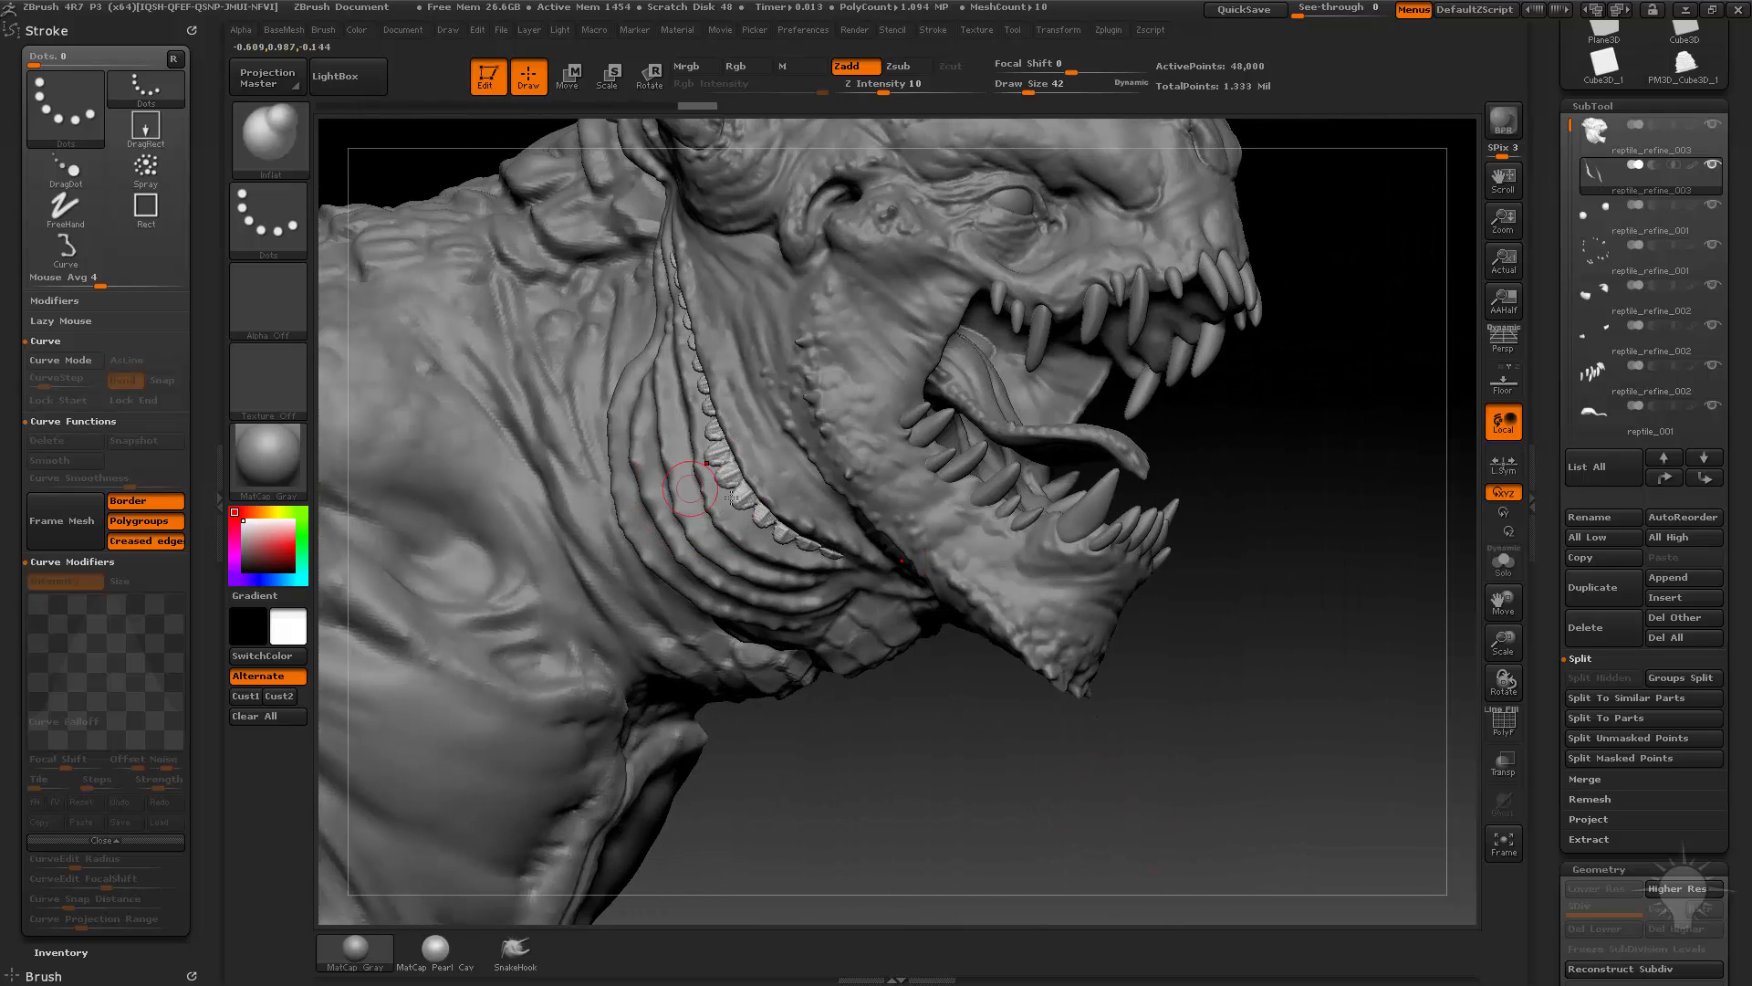
key("b")
key("m")
key("v")
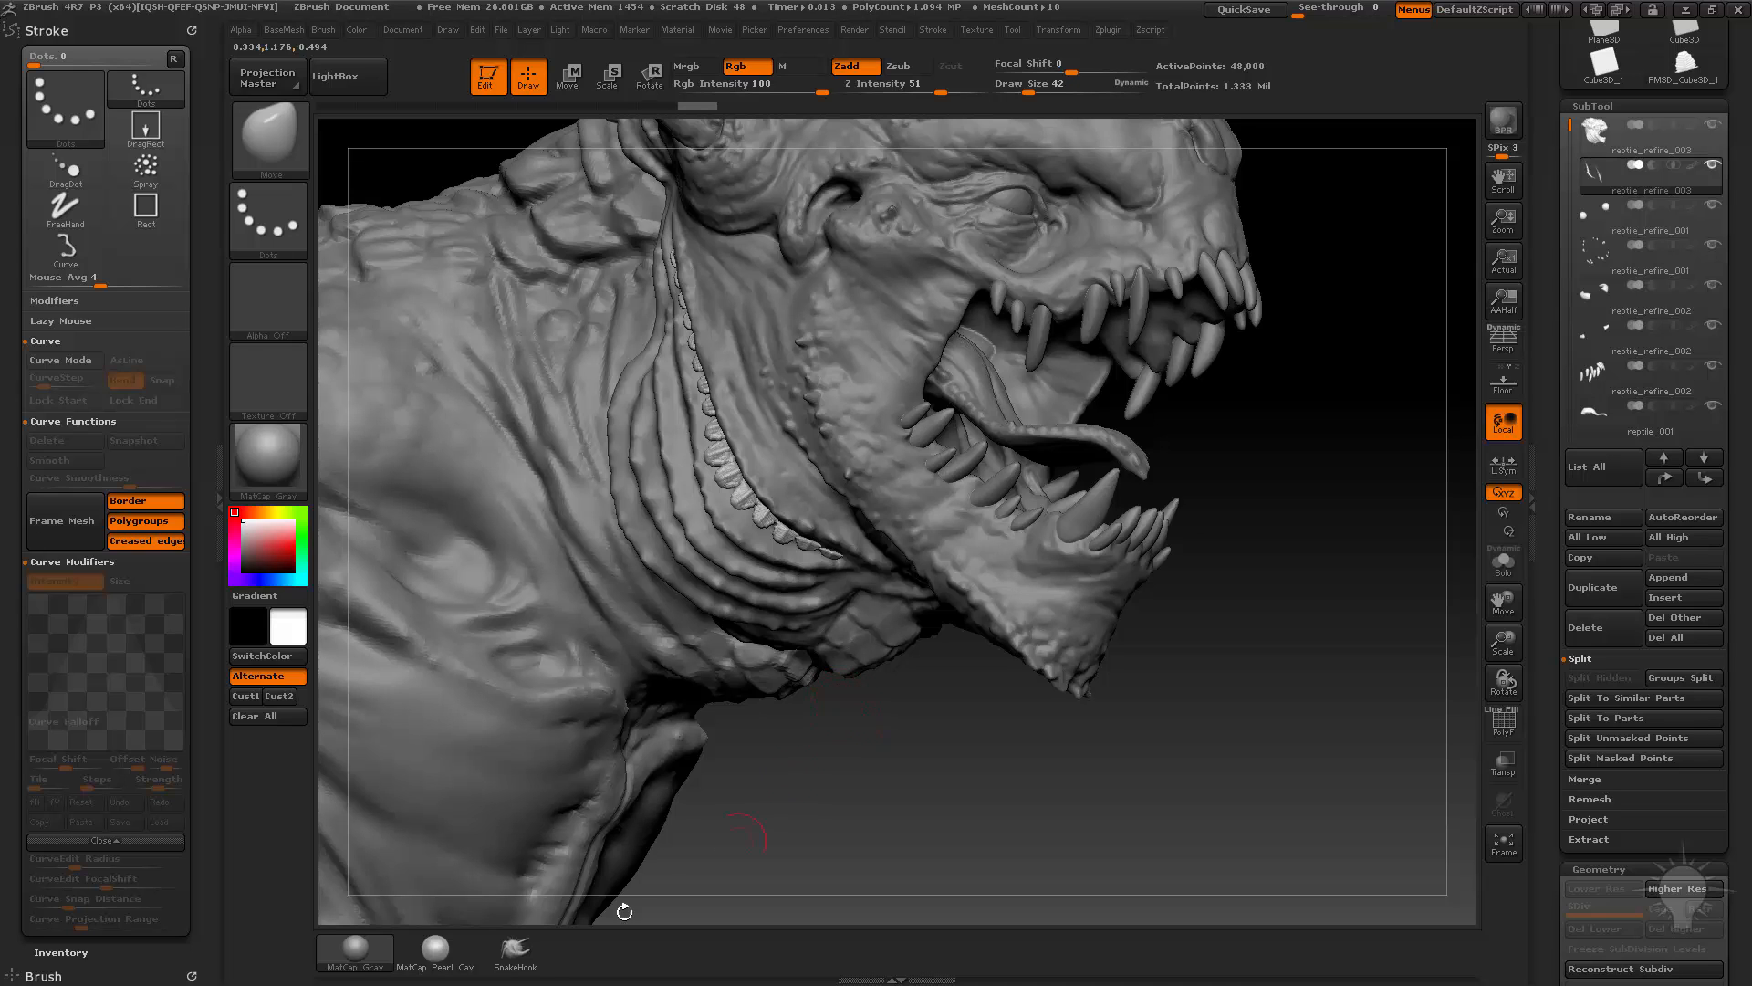
left_click(515, 949)
left_click_drag(755, 809, 785, 803)
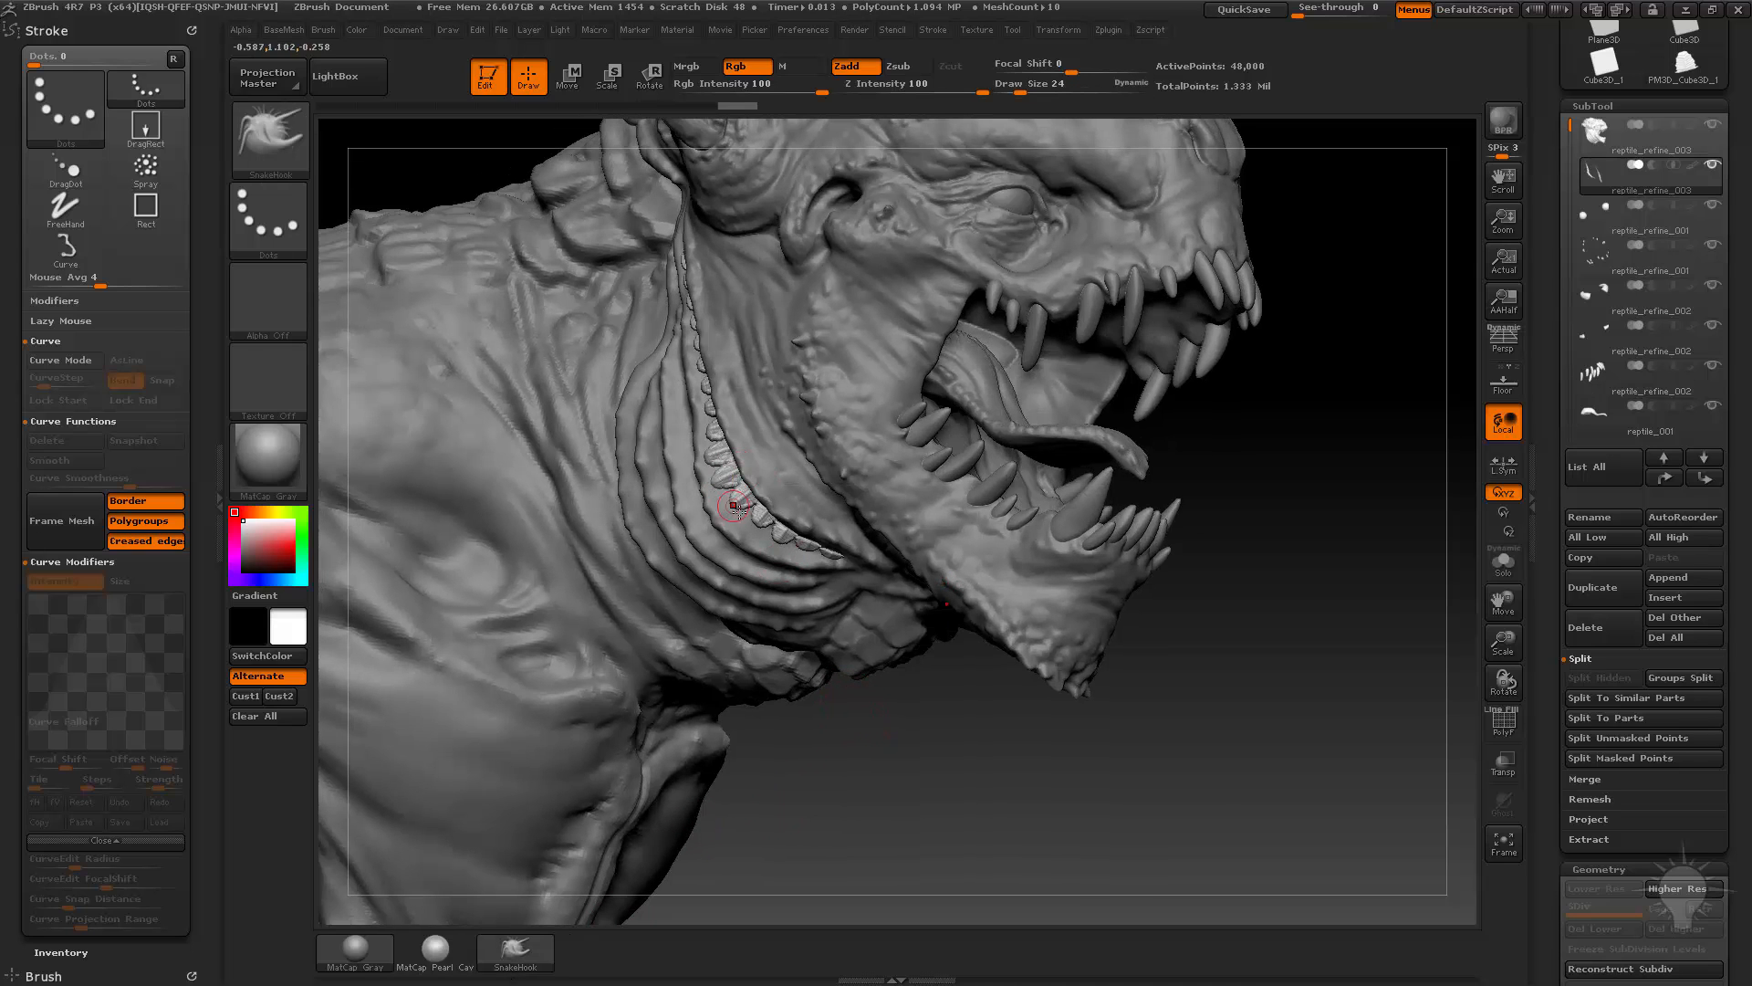
left_click_drag(862, 672, 718, 524)
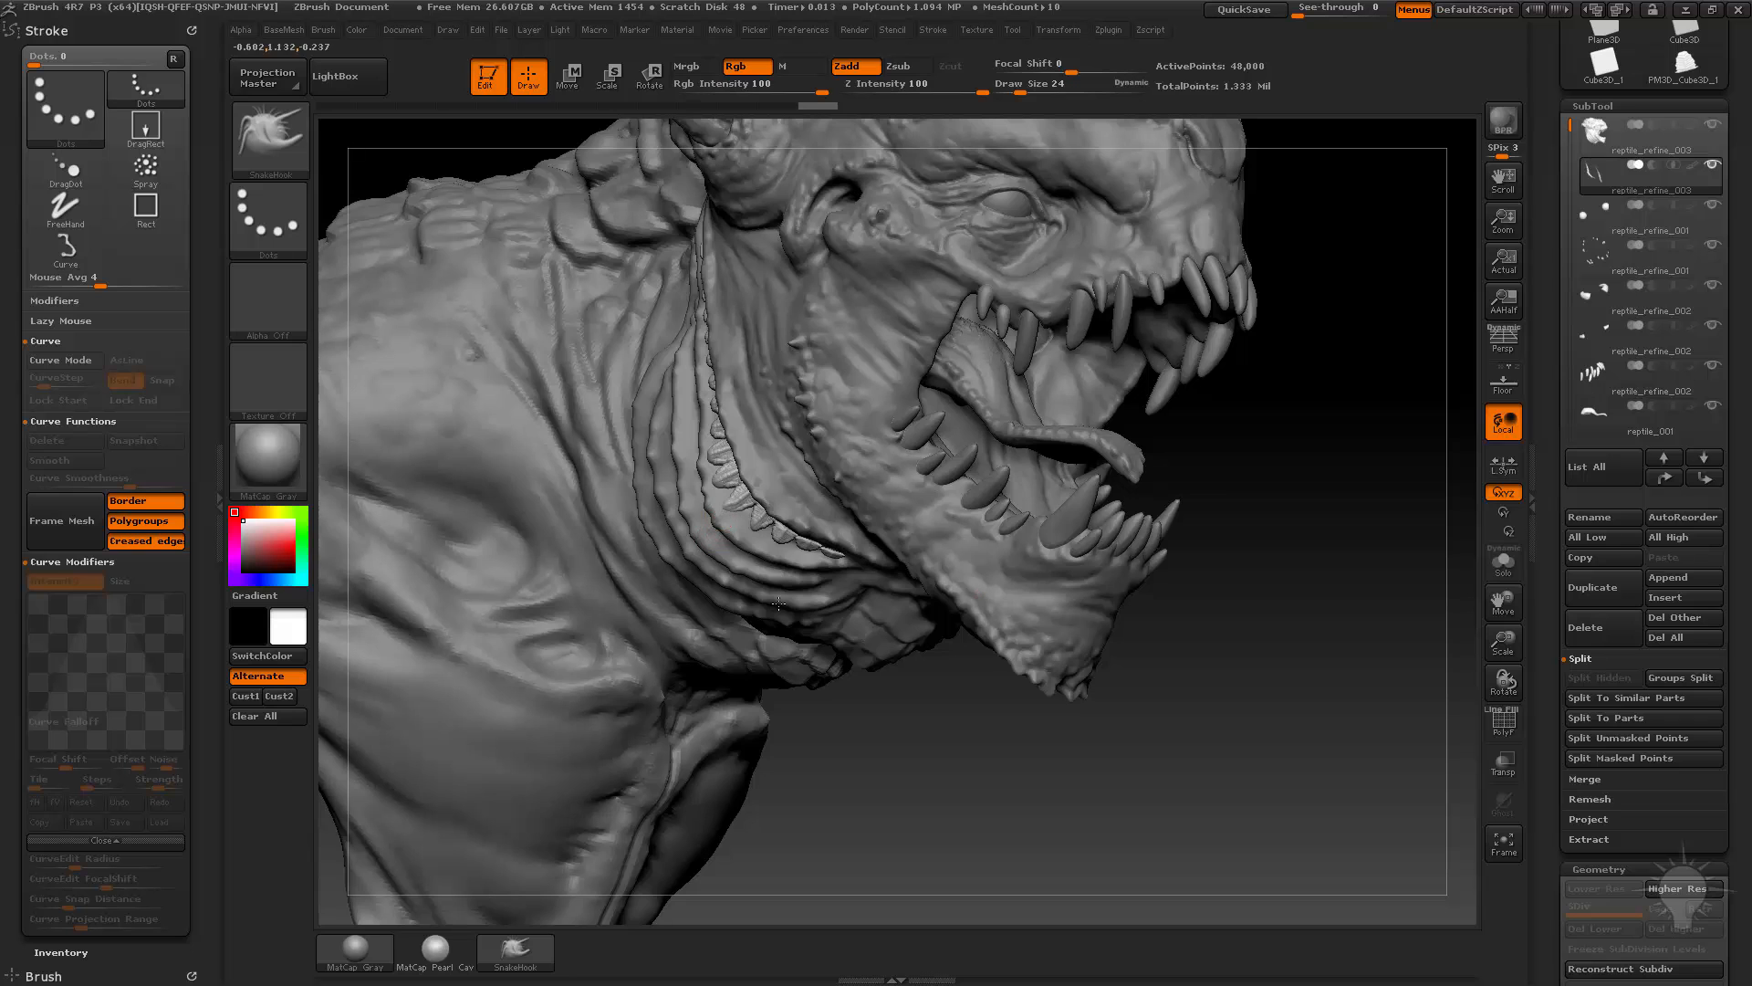
Duplicate the plate row with the transpose Move line and place the copy along the neighbouring neck strip
left_click_drag(778, 603, 970, 488)
key("w")
left_click_drag(792, 461, 785, 497, "ctrl")
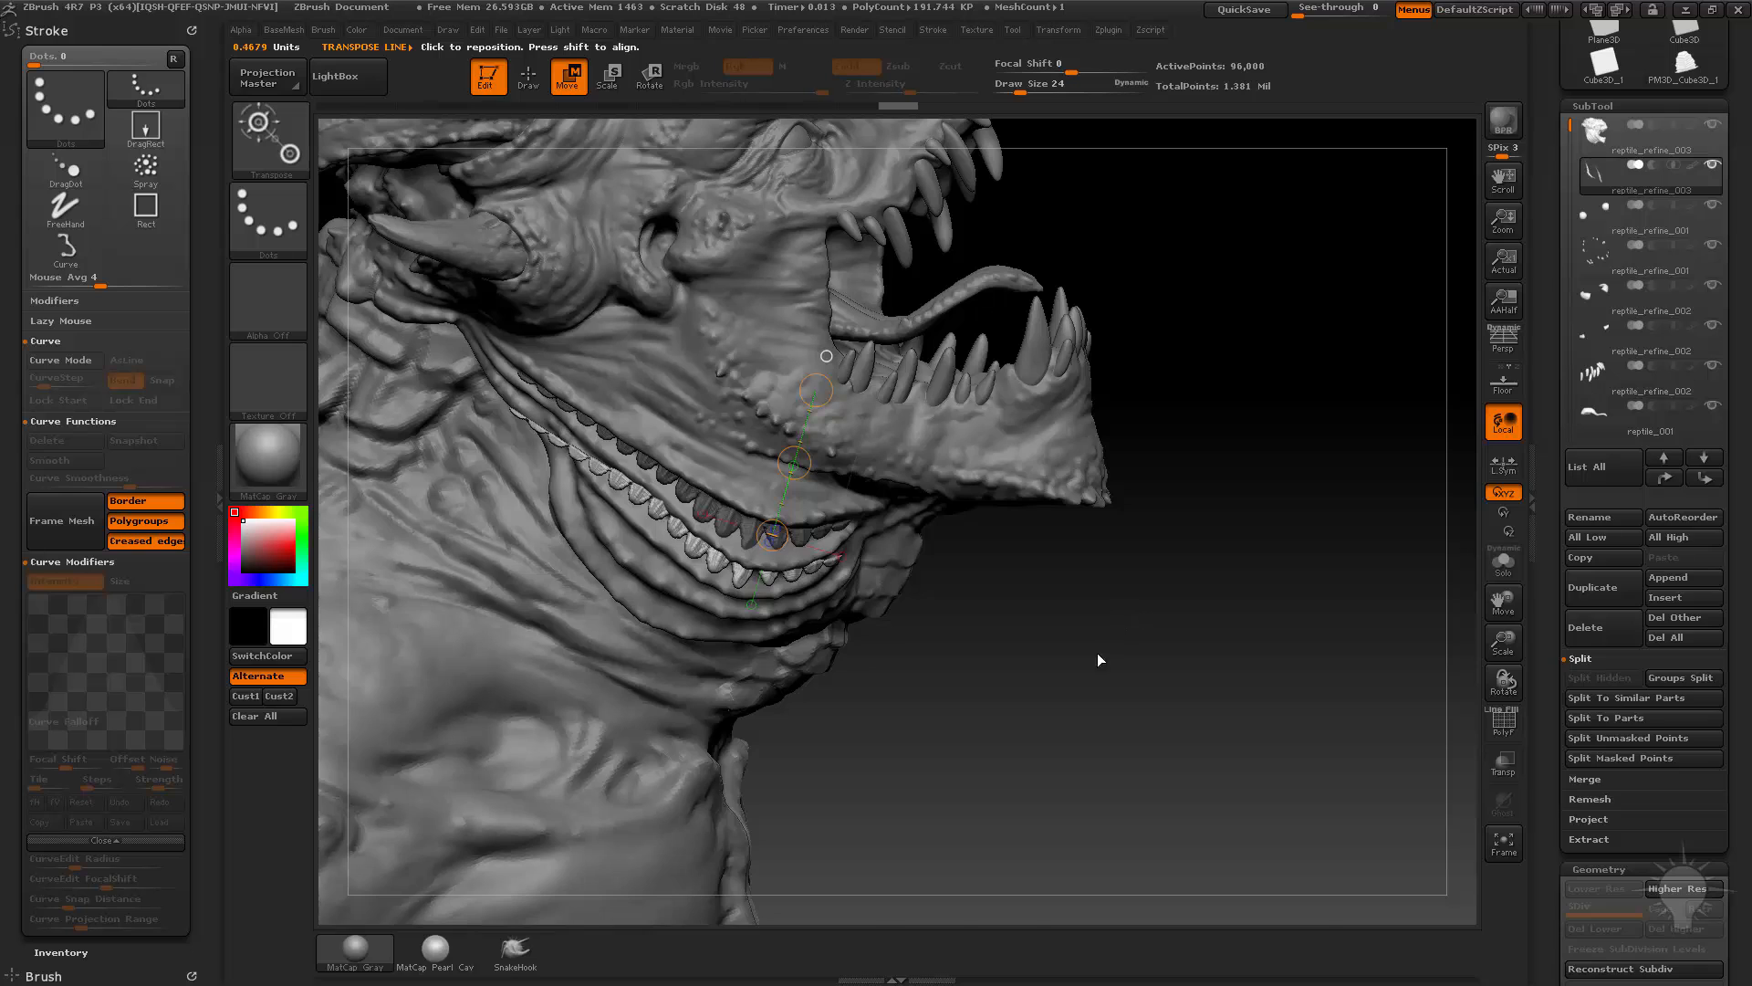
Select the custom InsertMesh plate brush and save it as gill_brush in the creature folder of ZBrushes
key("b")
left_click(651, 910)
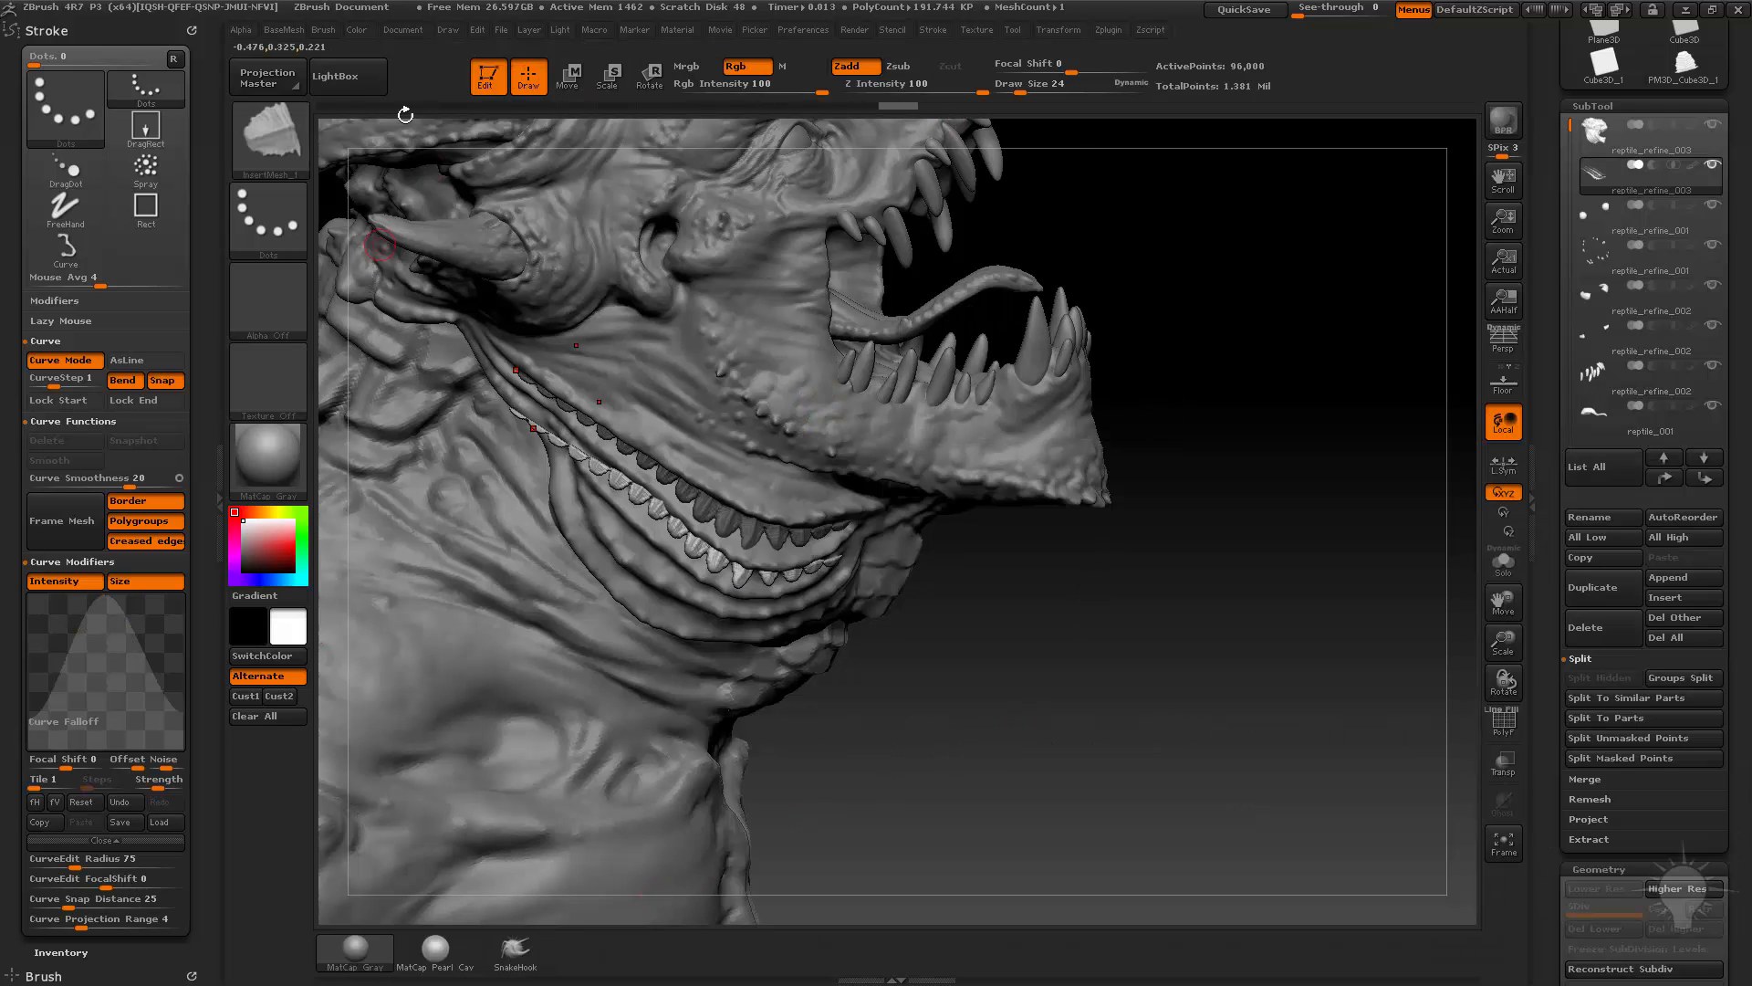
left_click(323, 29)
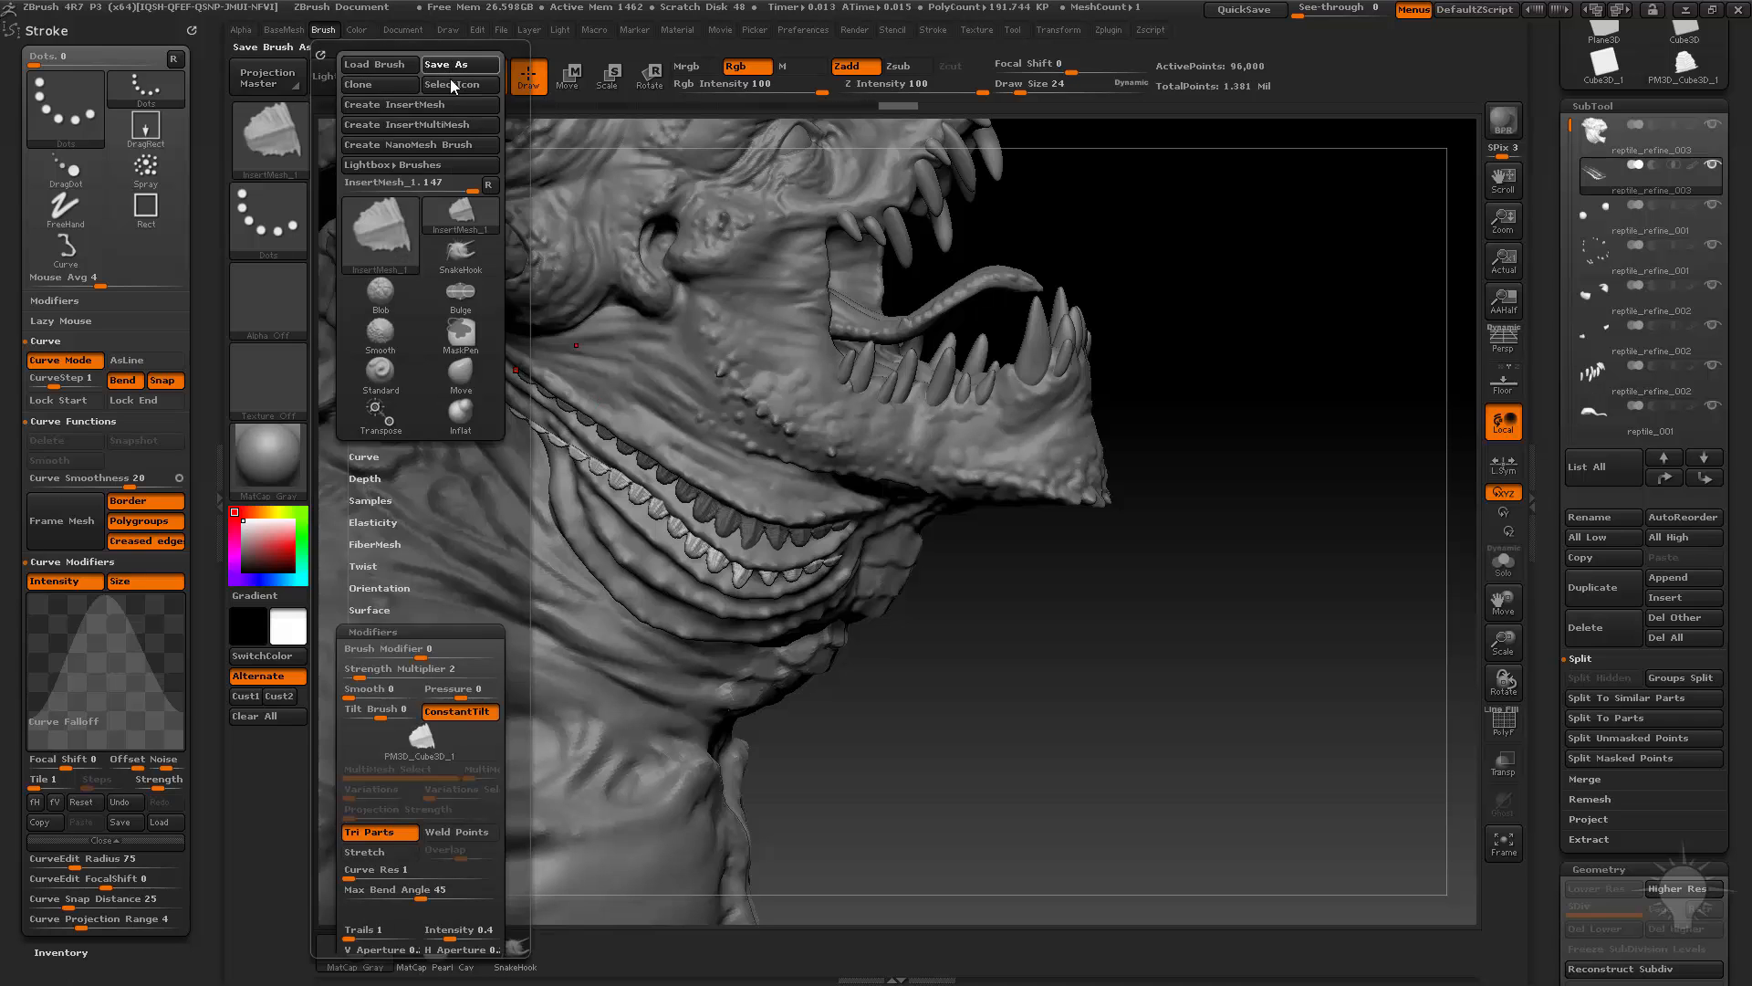
left_click(451, 71)
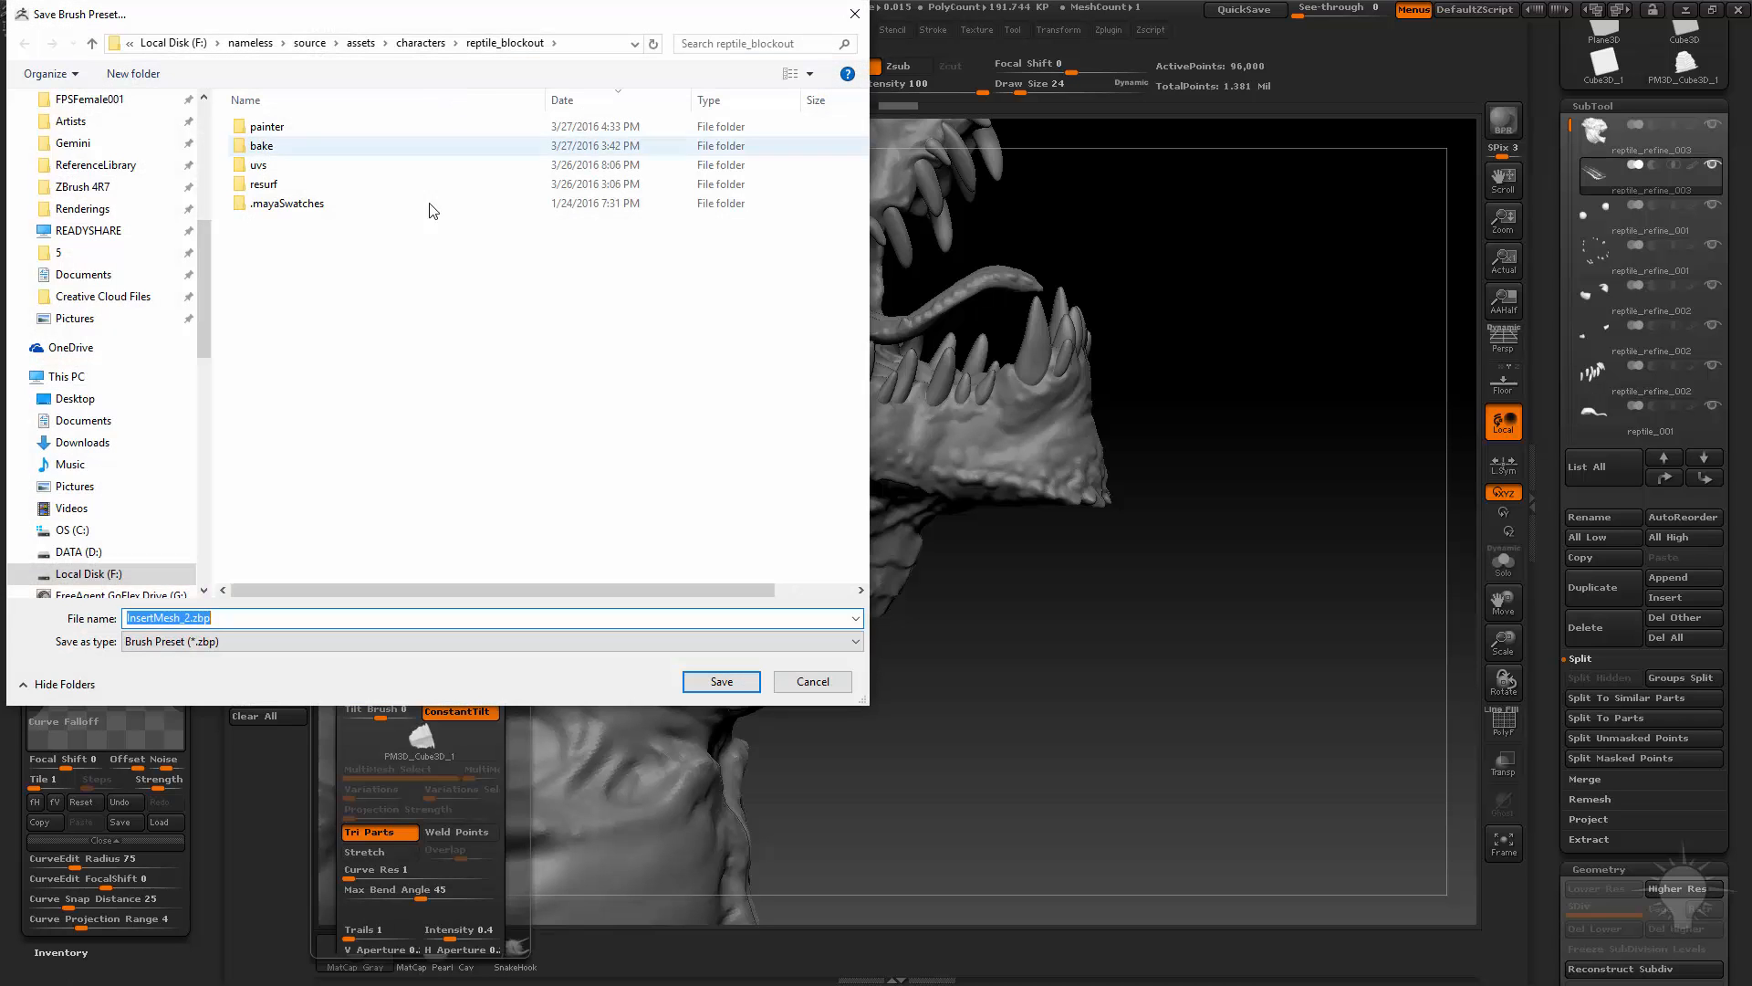
left_click(128, 186)
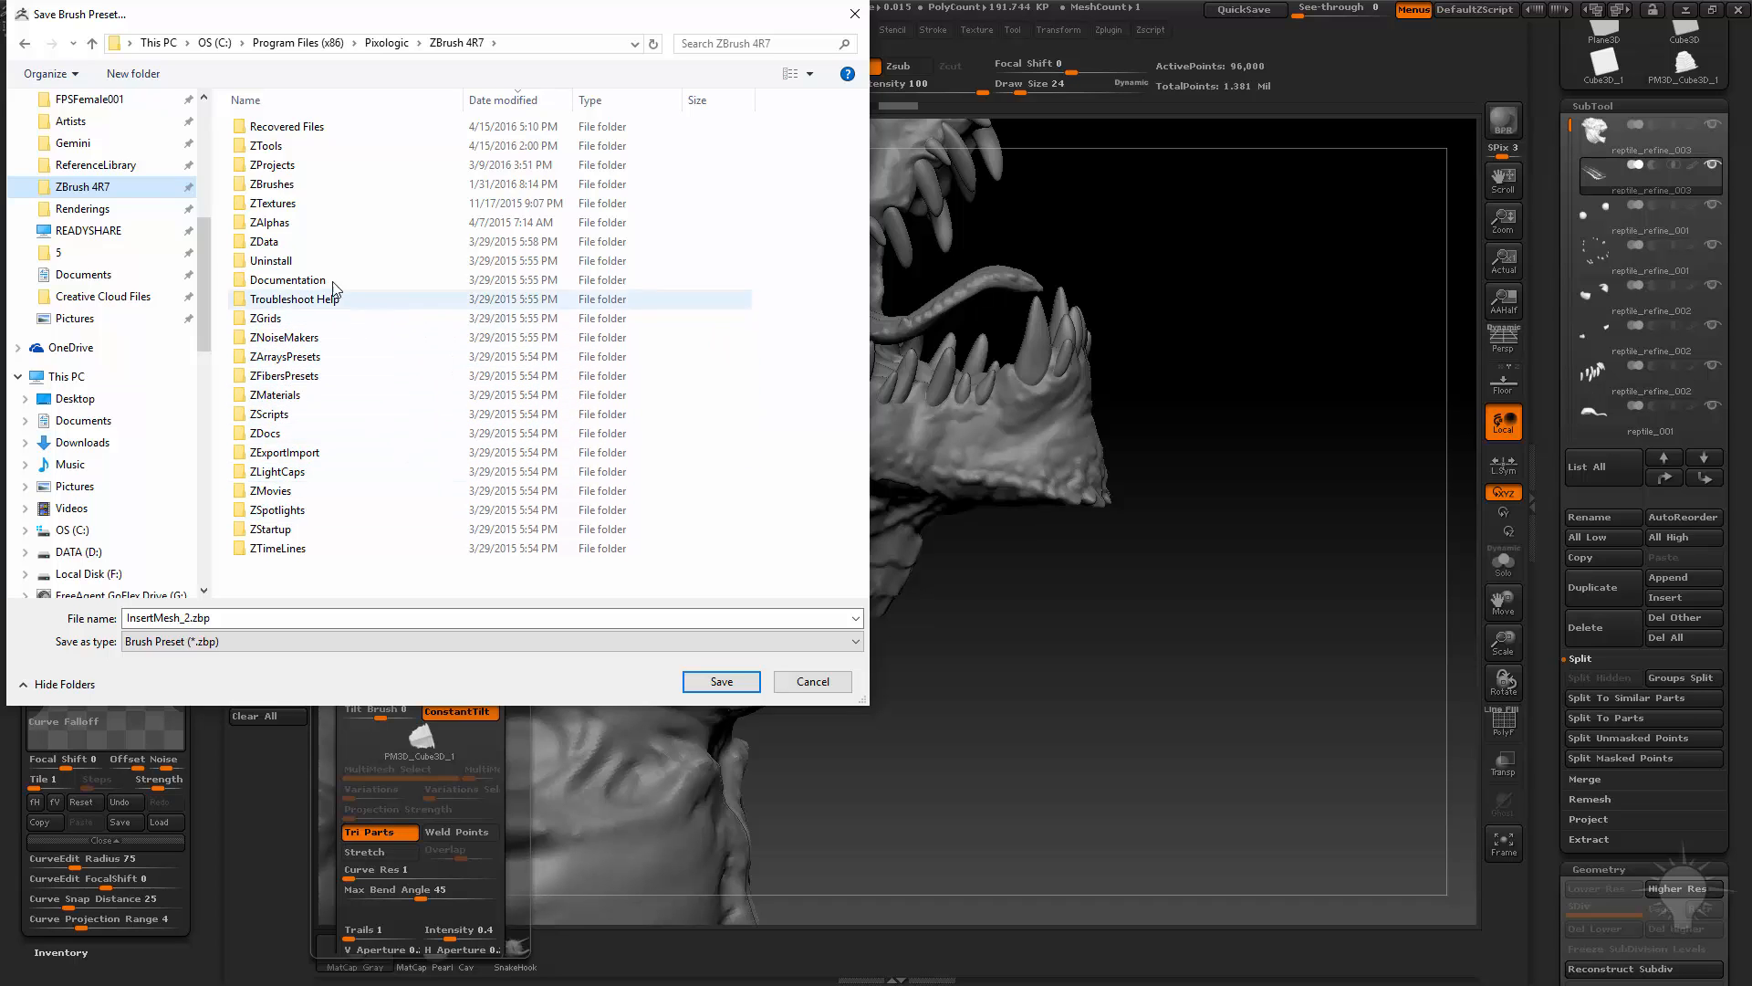
double_click(307, 182)
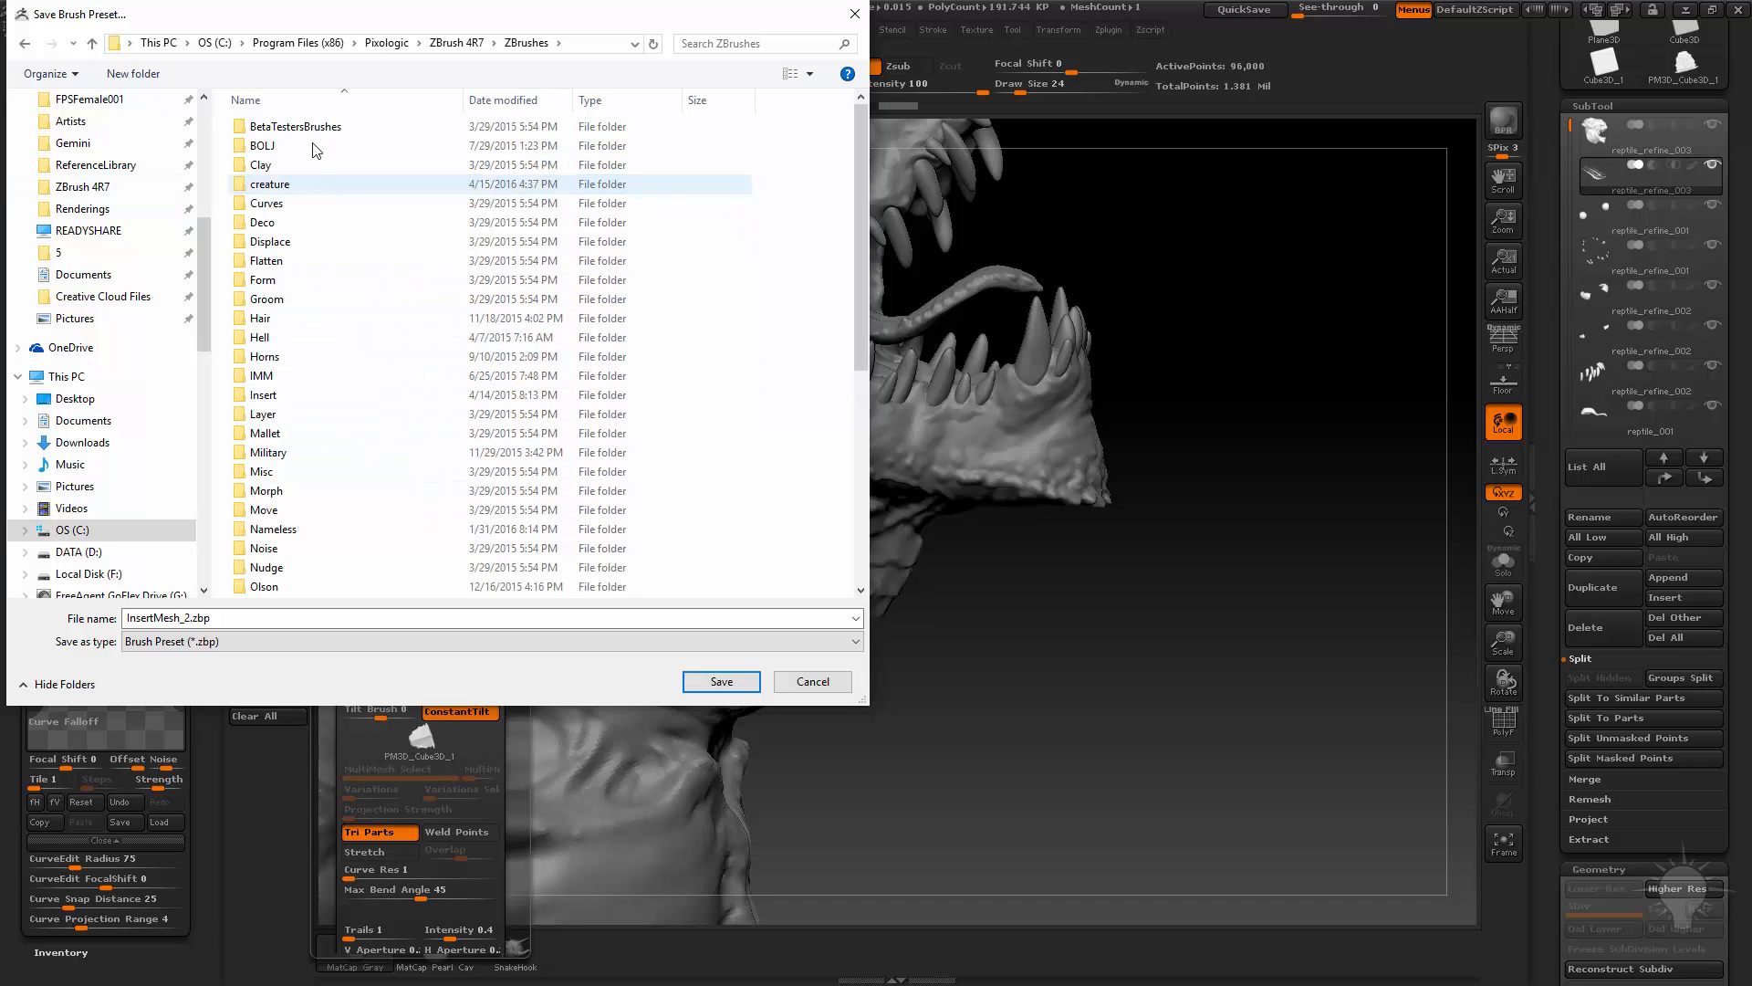
double_click(285, 184)
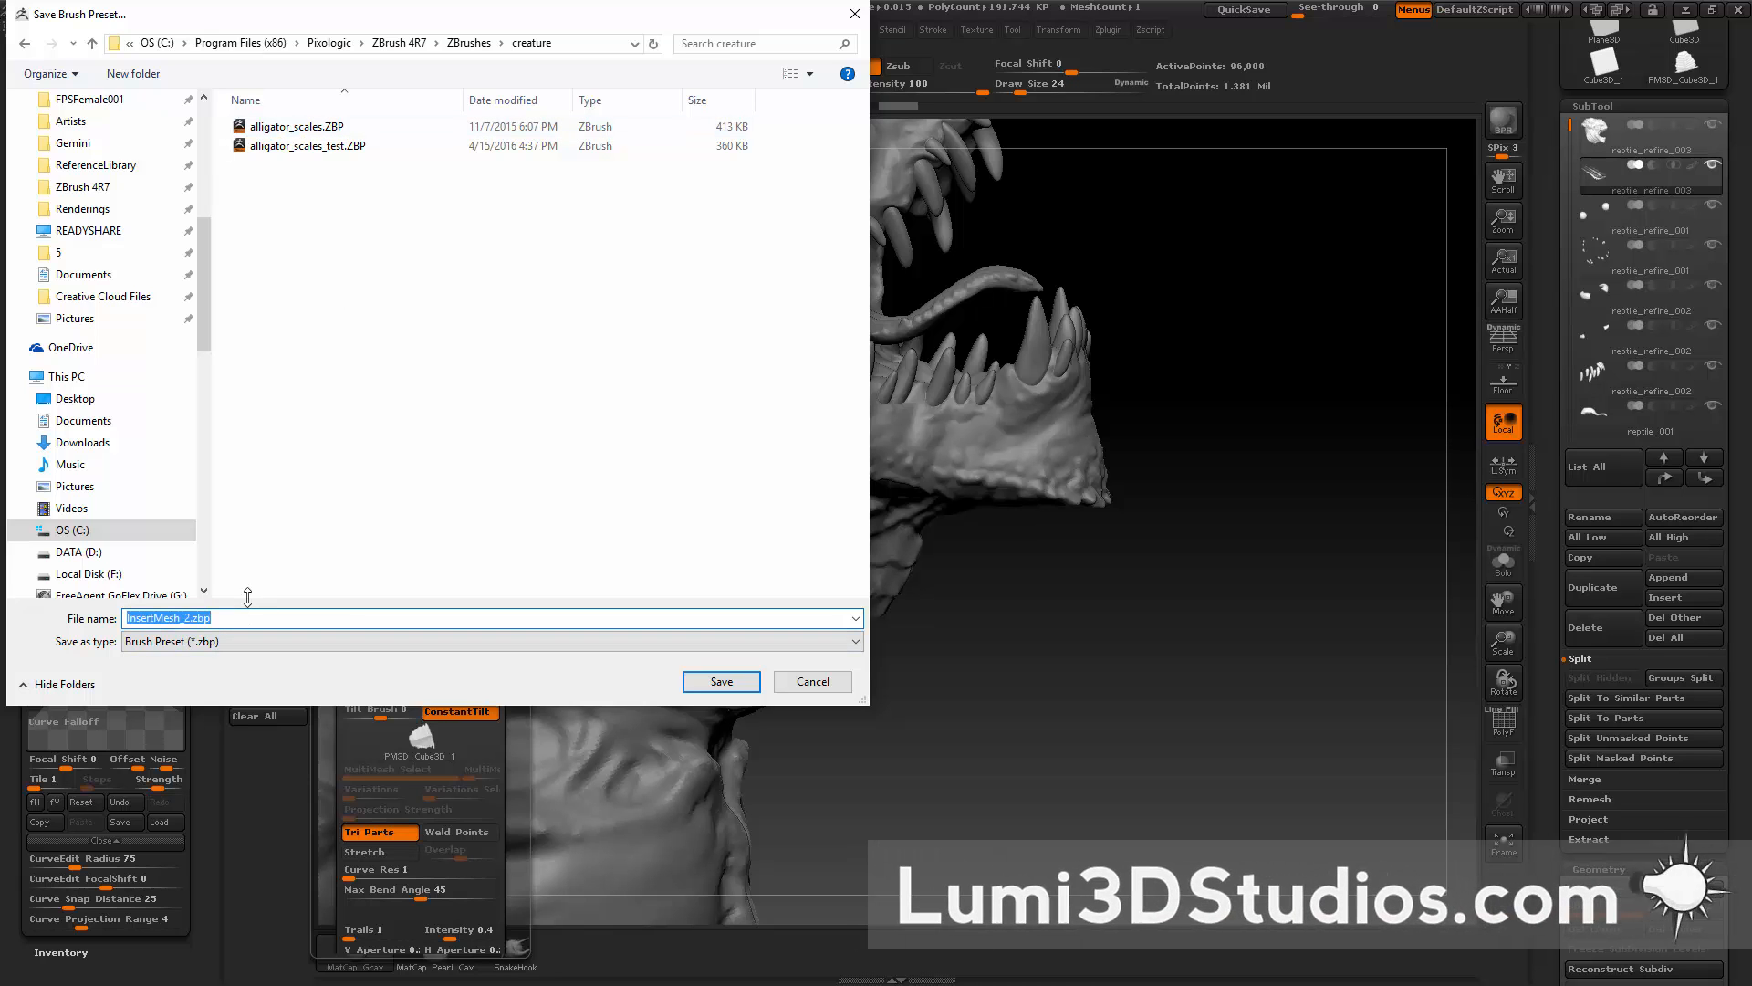
type("gill_brush")
key("Return")
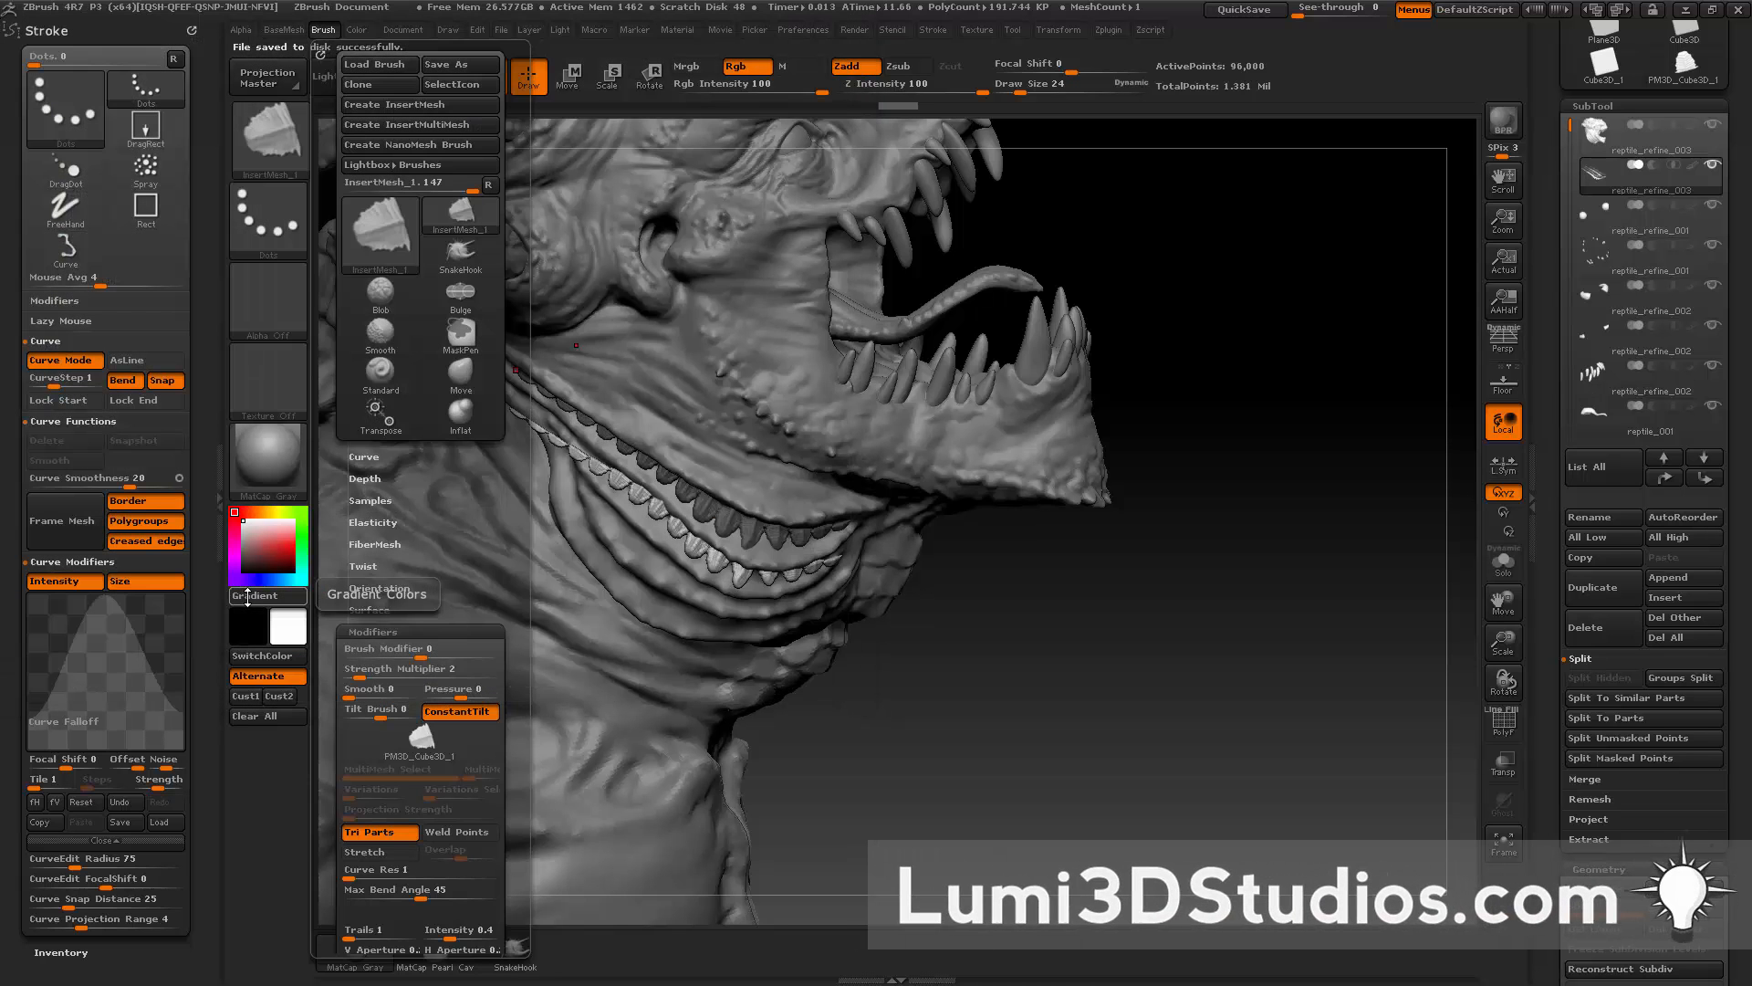